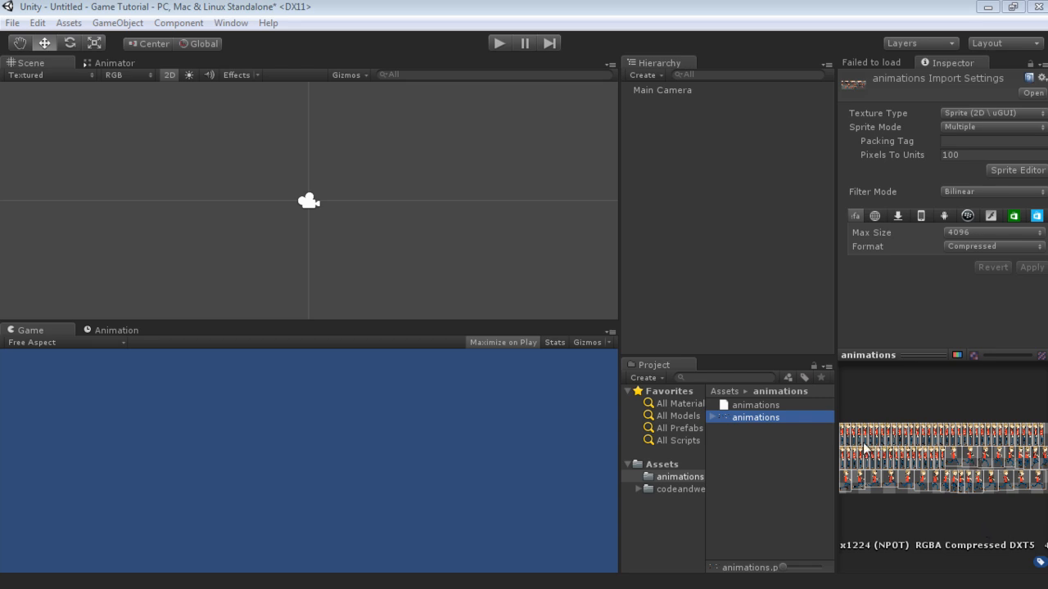
Examine the animations sprite sheet and the scene, counter and Saul images in the Game Demo folder.
double_click(734, 418)
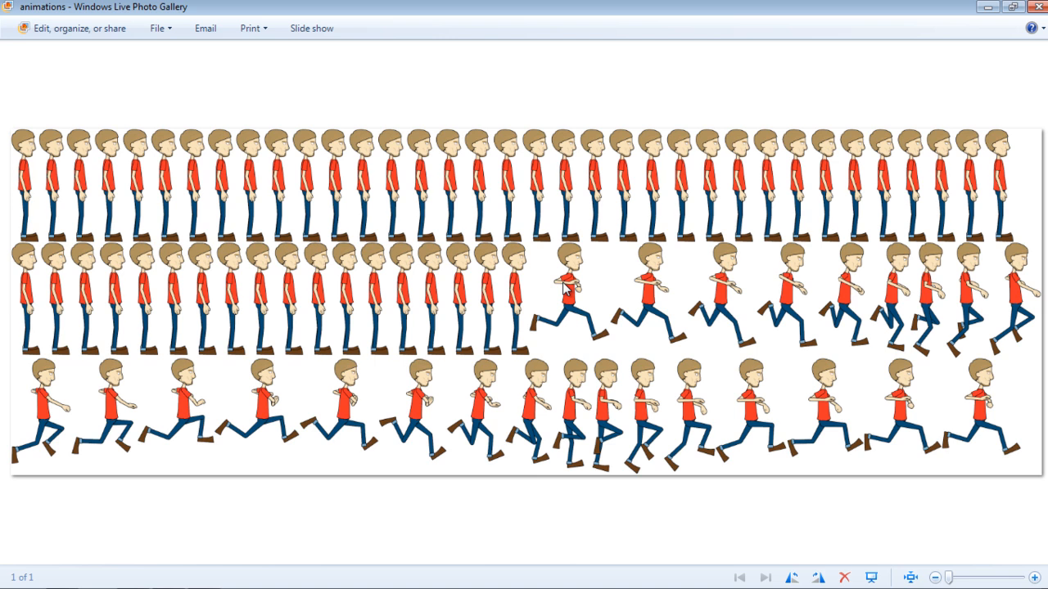
left_click(1040, 13)
key("alt+Tab")
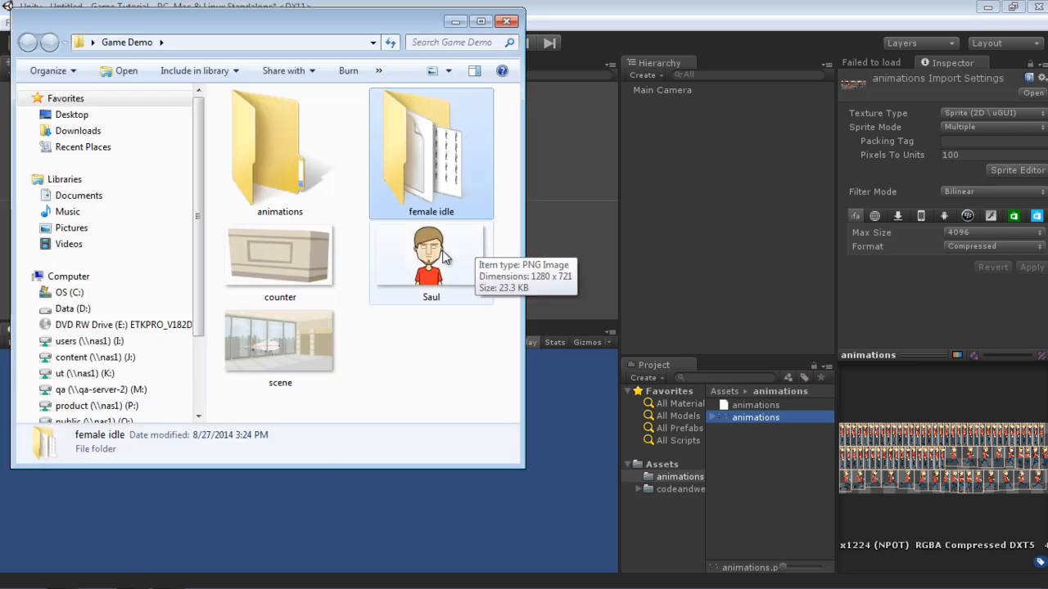
double_click(288, 334)
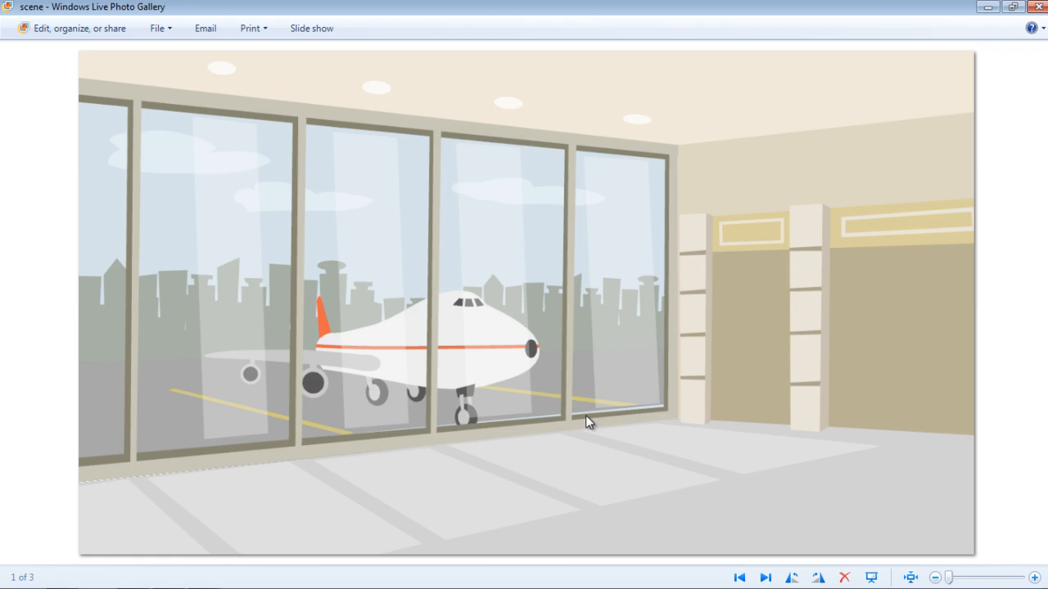
left_click(766, 577)
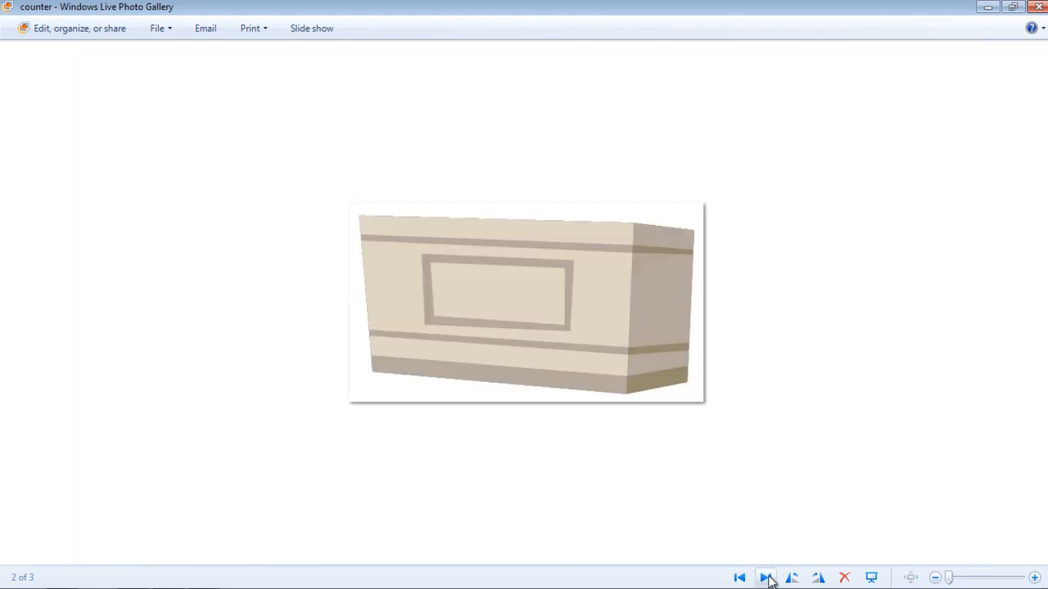
left_click(766, 578)
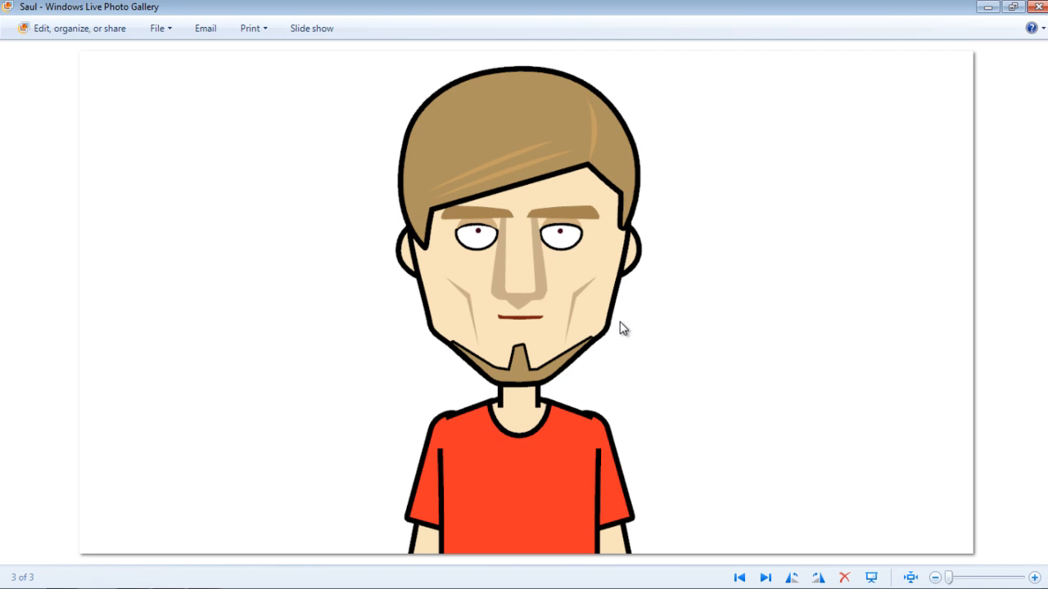
left_click(1038, 7)
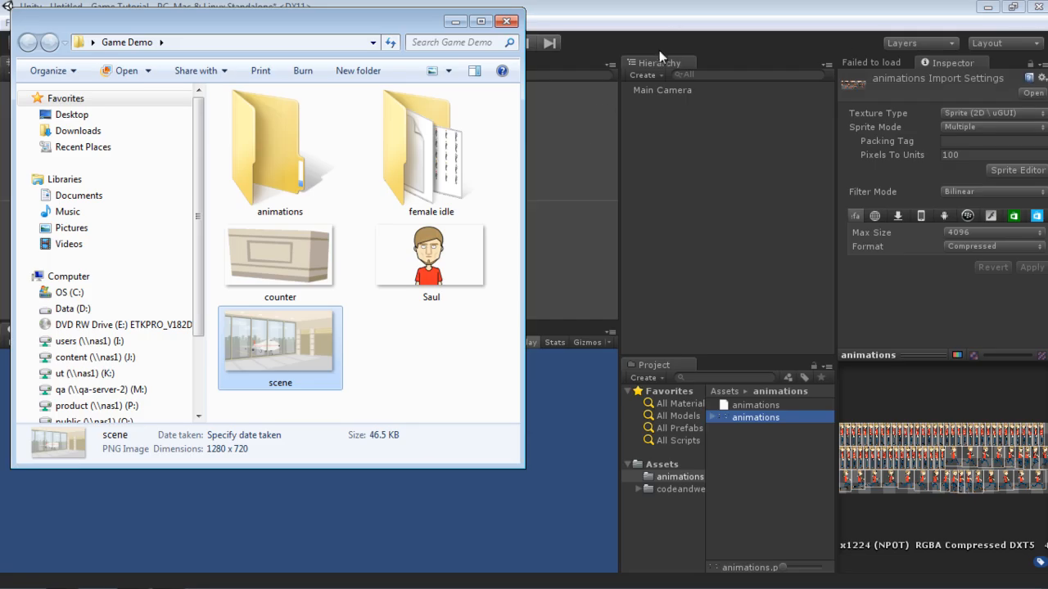
left_click(678, 13)
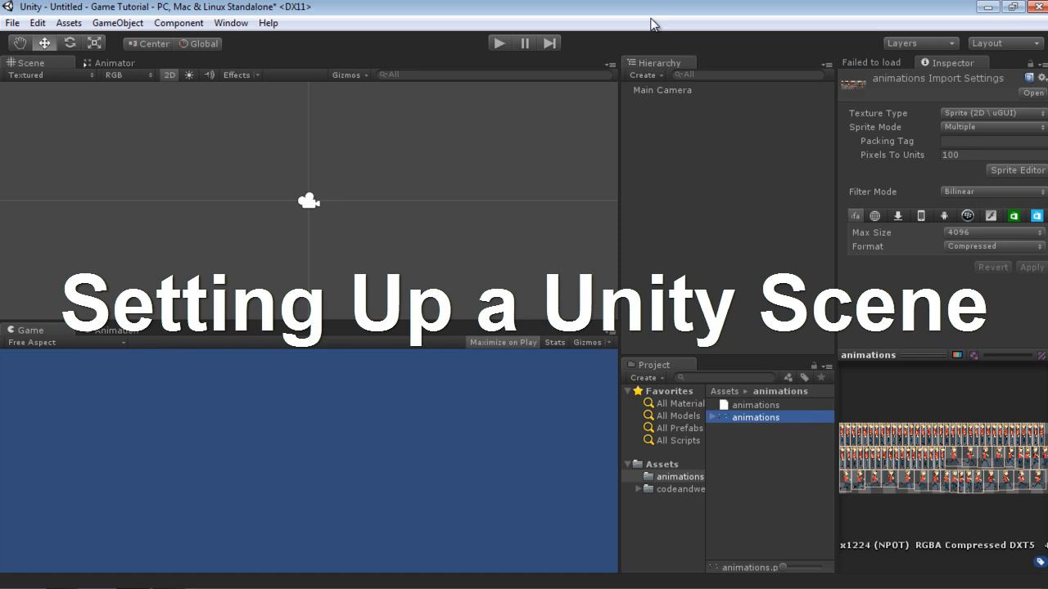
Create a folder named "scene images" inside the project's Assets.
key("alt+Tab")
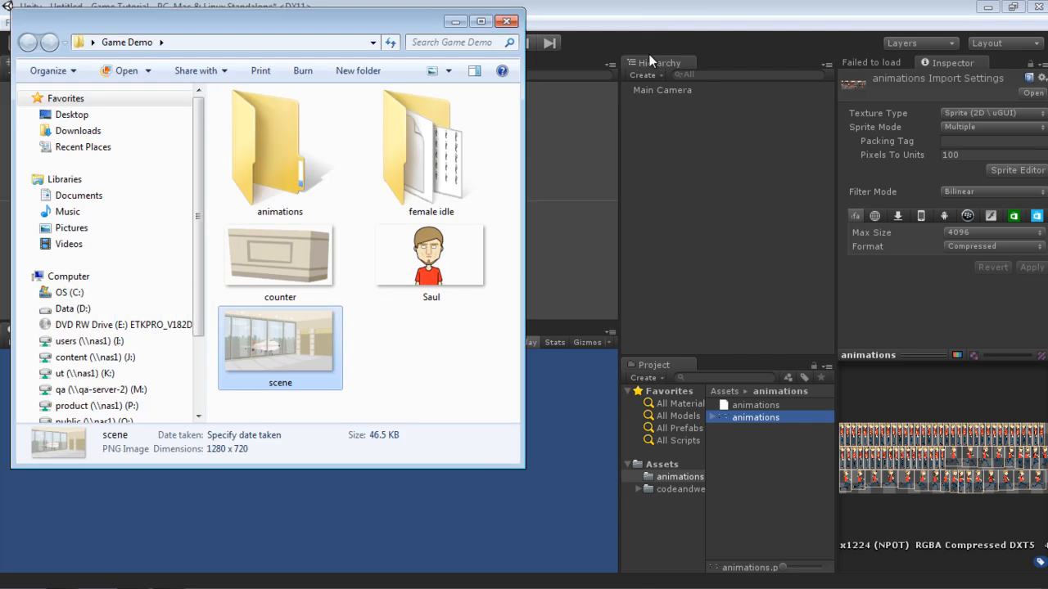
left_click(667, 463)
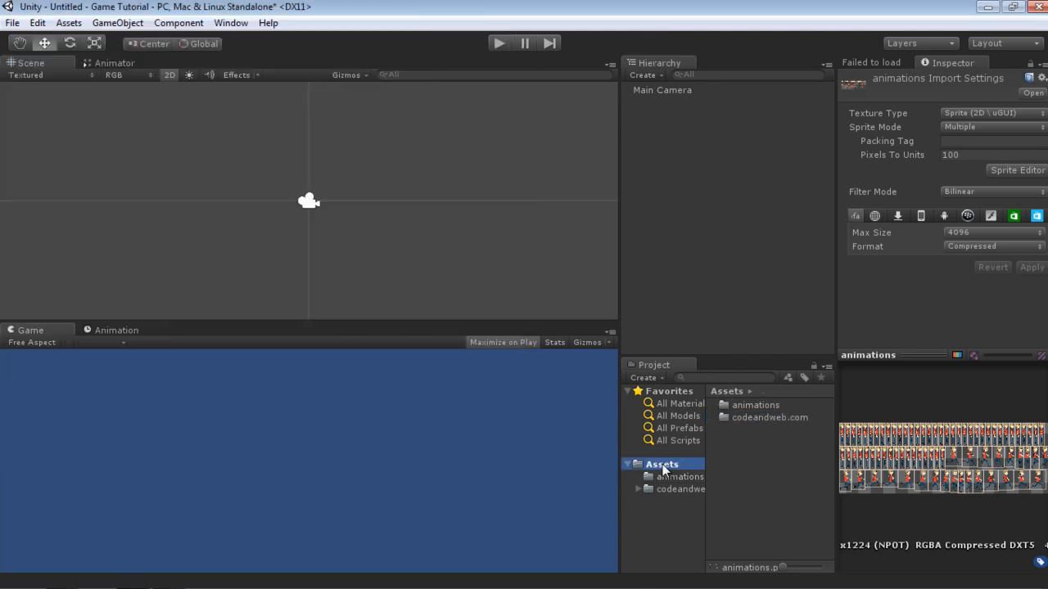
right_click(667, 462)
mouse_move(744, 222)
left_click(910, 227)
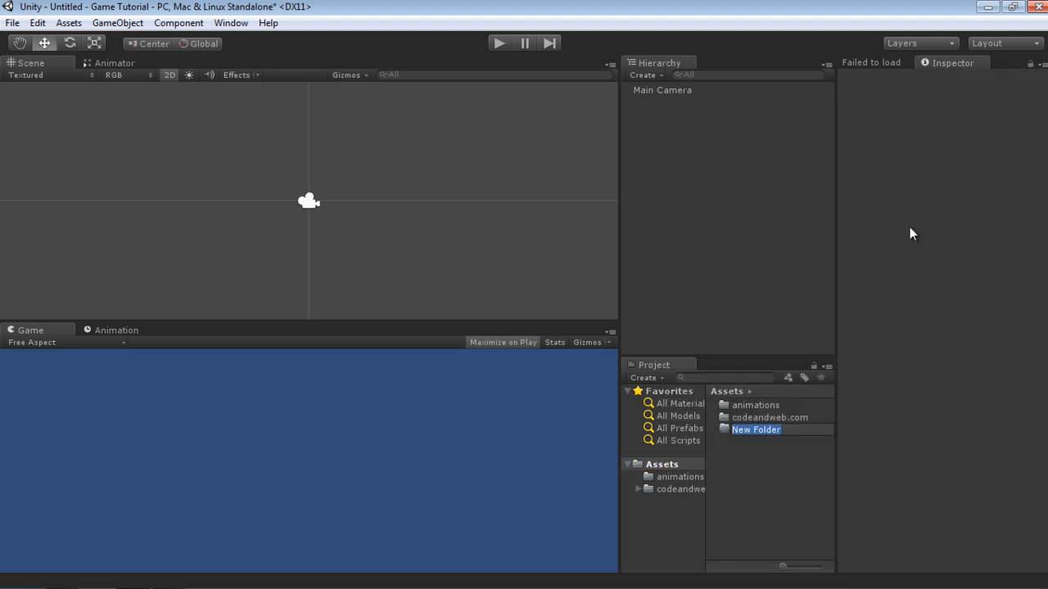
type("scene images")
key("Return")
Import the counter and scene images from the Game Demo folder into the scene images folder and open that folder.
key("alt+Tab")
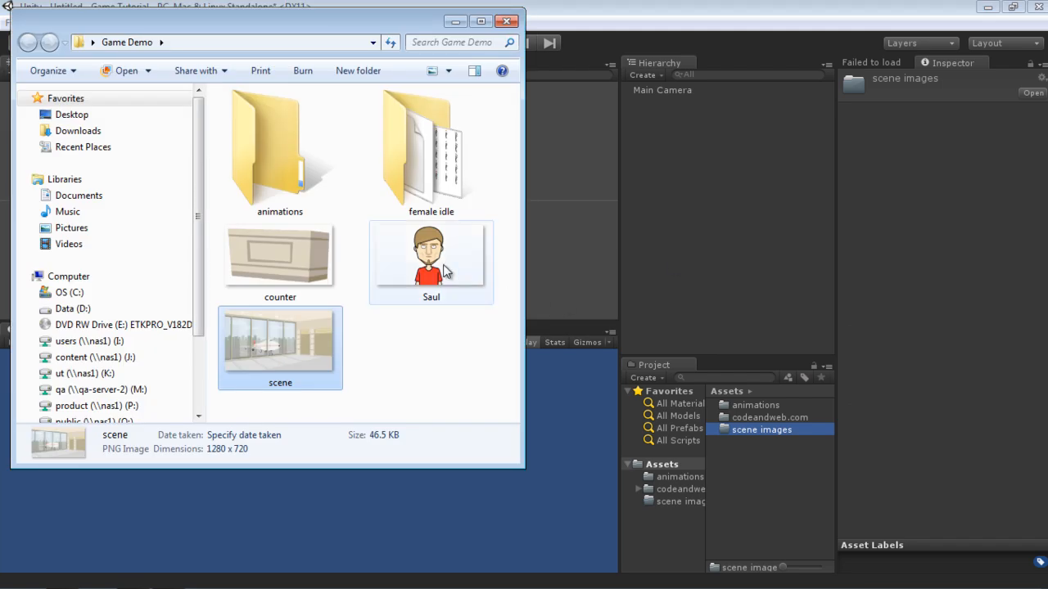
left_click(295, 259, "ctrl")
left_click_drag(281, 252, 741, 472)
left_click_drag(751, 425, 752, 426)
double_click(746, 428)
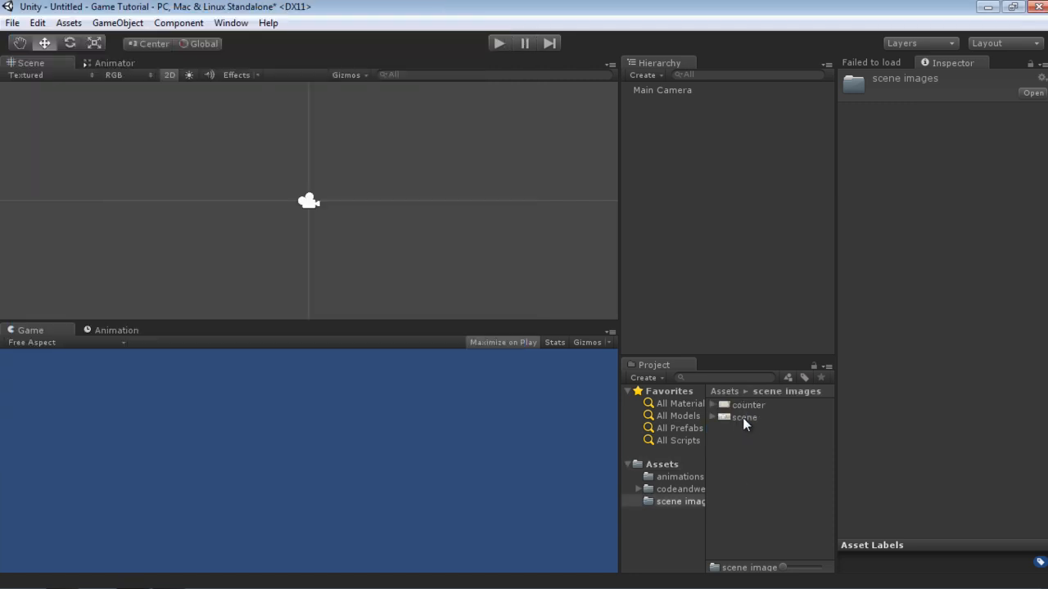
Place the scene image as the background, enlarge it to a scale of about 1.61 around the camera, and check it in play mode.
left_click_drag(742, 417, 310, 200)
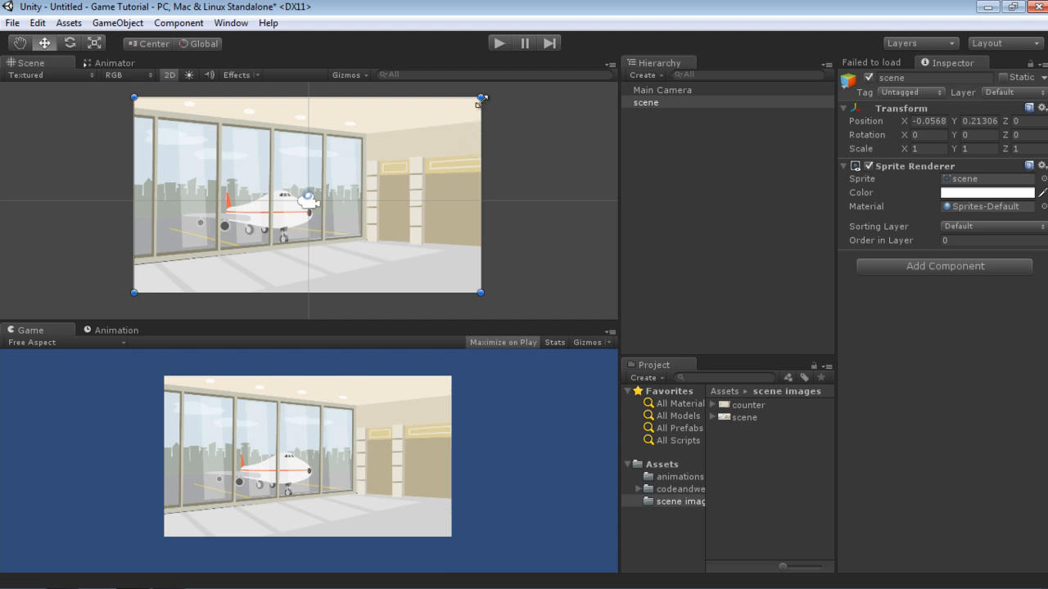
left_click_drag(481, 99, 684, 539)
left_click_drag(522, 176, 421, 222)
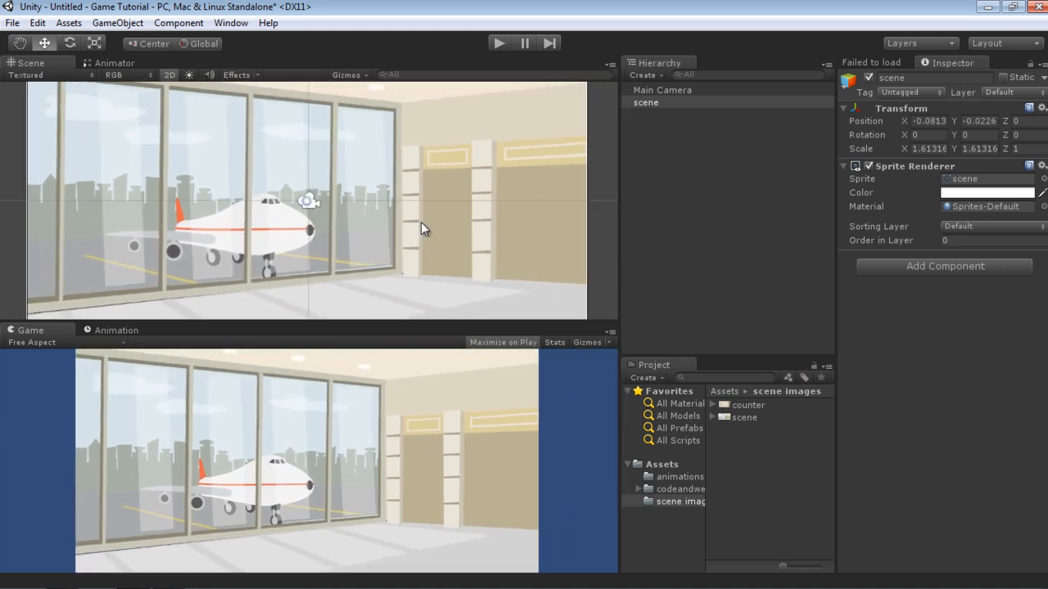
left_click(498, 43)
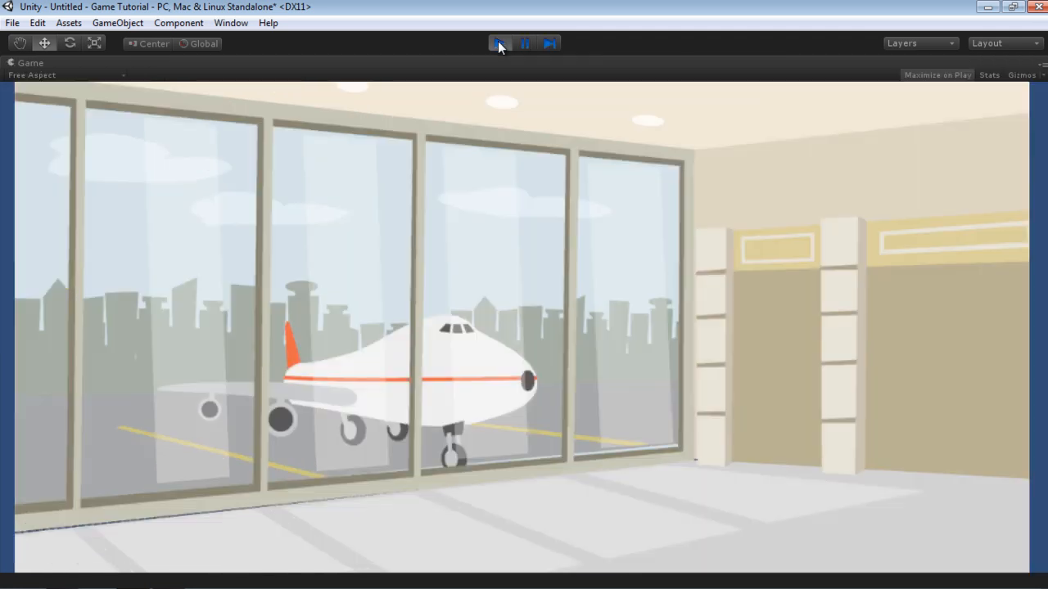
left_click(500, 43)
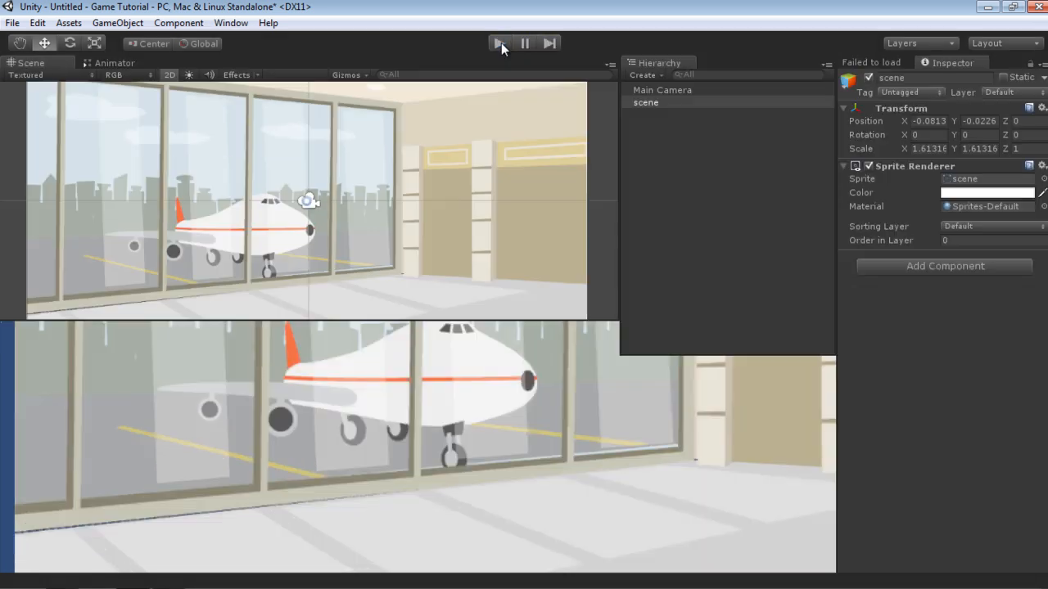
Set the Main Camera's size to 4.5 and lower it to about Y -1.06, checking the framing in play mode.
scroll(404, 177, "down", 5)
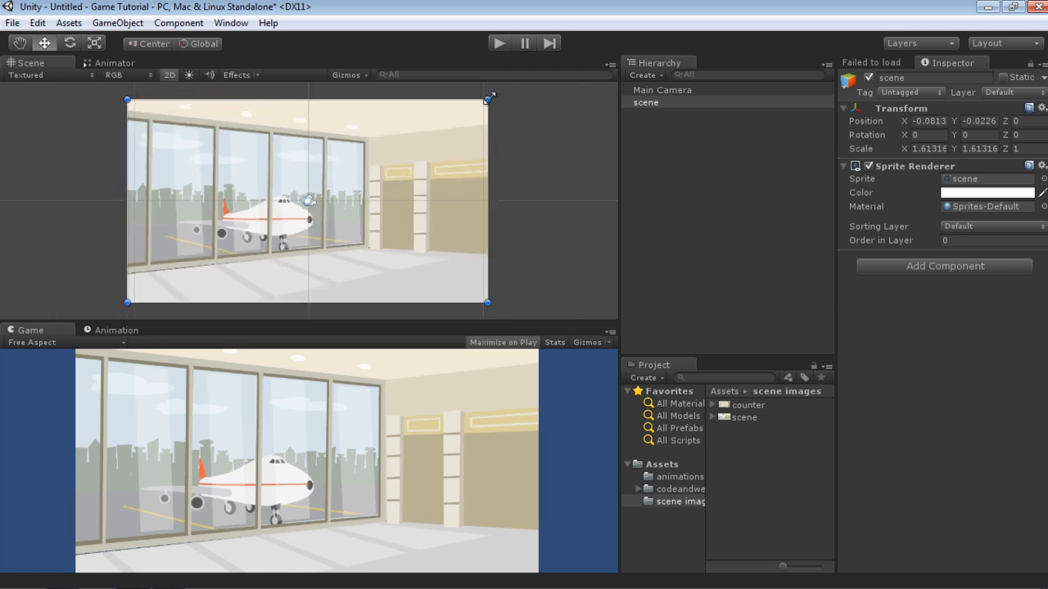
left_click(693, 90)
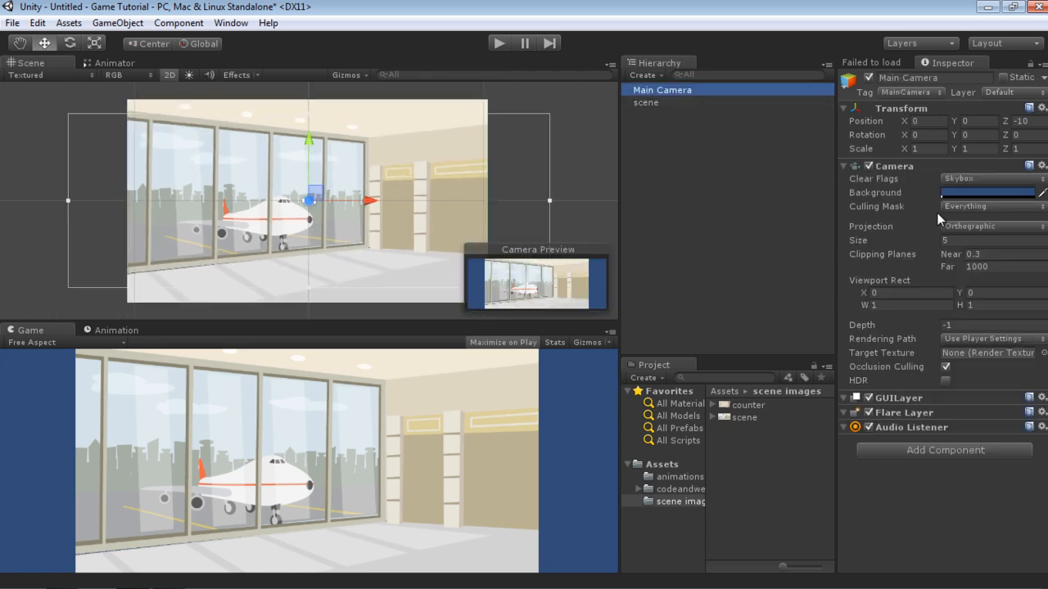
left_click(960, 239)
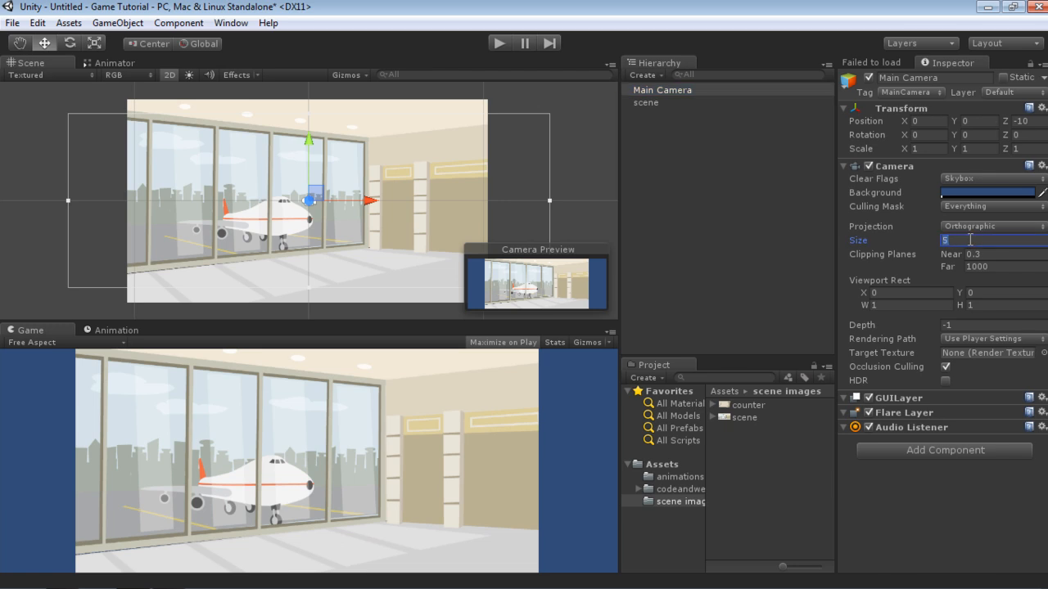
type("4.5")
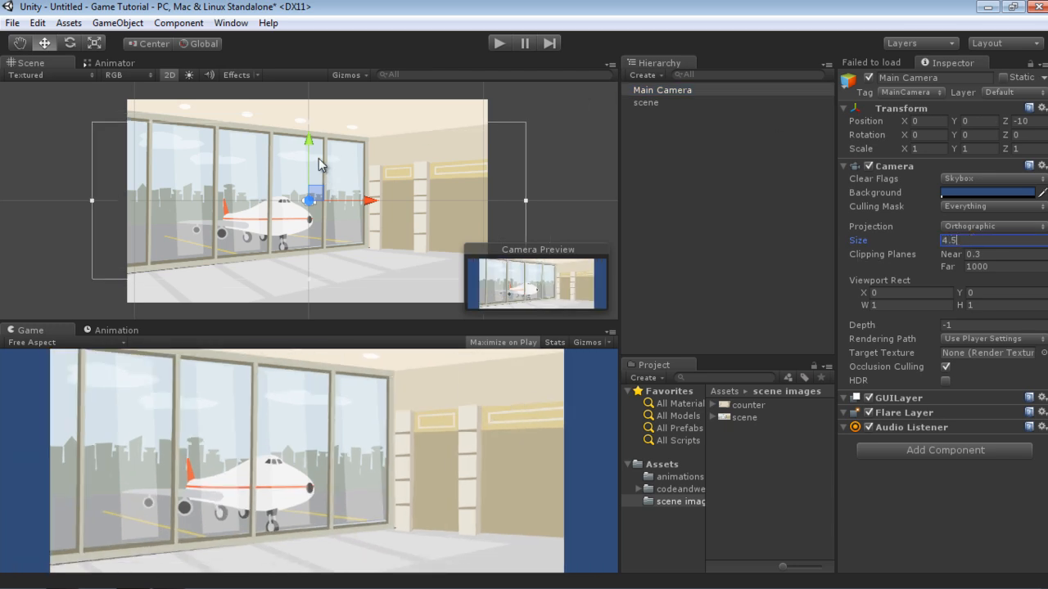
left_click_drag(309, 139, 297, 164)
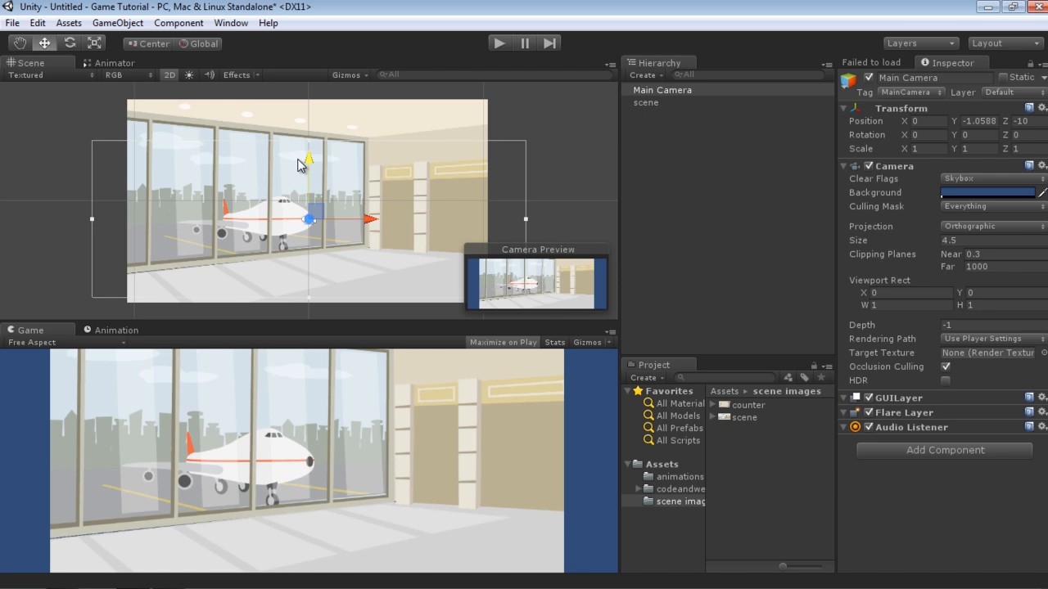
left_click(499, 43)
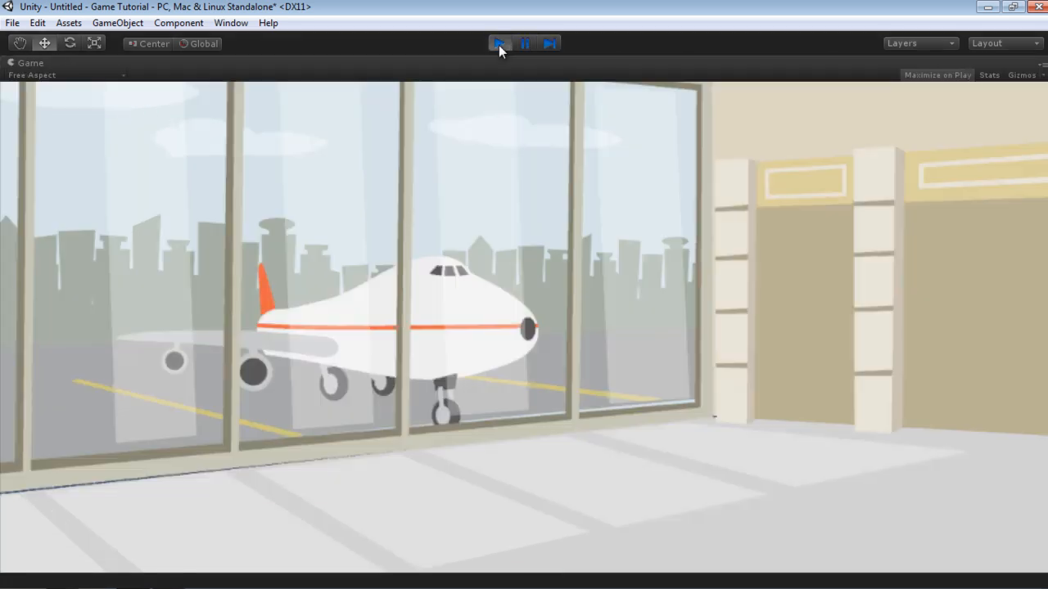
left_click(499, 45)
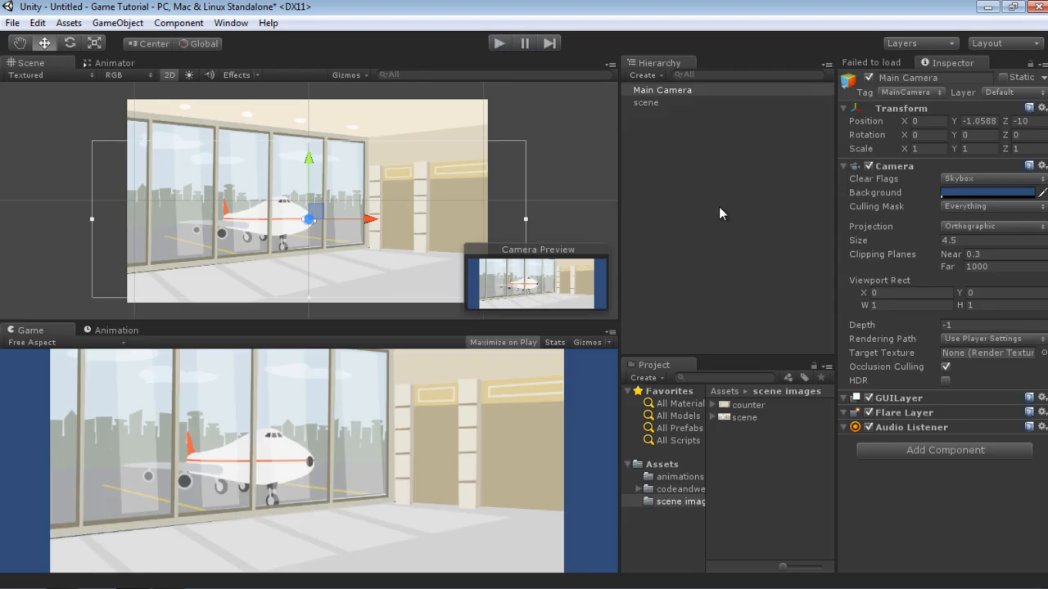
Place the counter image on the floor in the scene's lower-right area, at about X 5.91, Y -4.26.
left_click_drag(748, 403, 487, 304)
left_click_drag(410, 268, 435, 267)
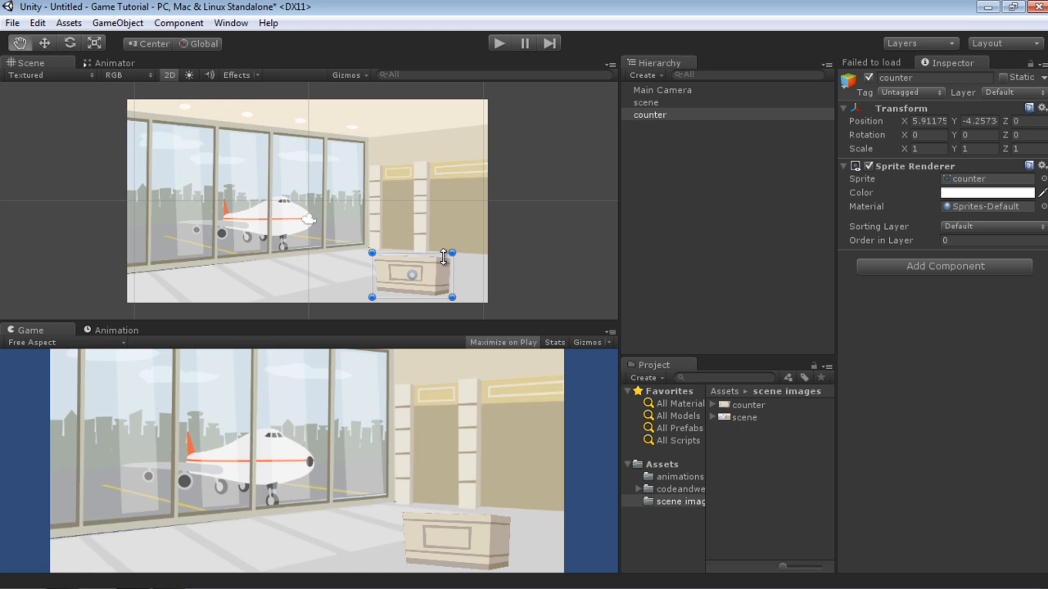
Examine the frame images and the femaleIdle sprite sheet in the female idle folder, and return to the Unity scene.
key("alt+Tab")
key("alt+Tab")
key("alt+Tab")
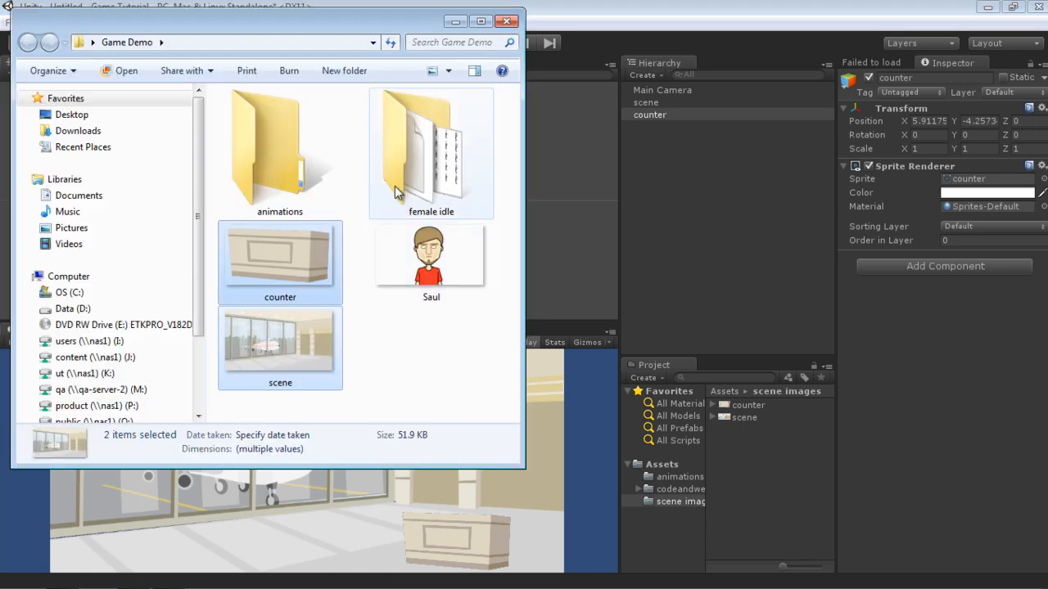
double_click(417, 171)
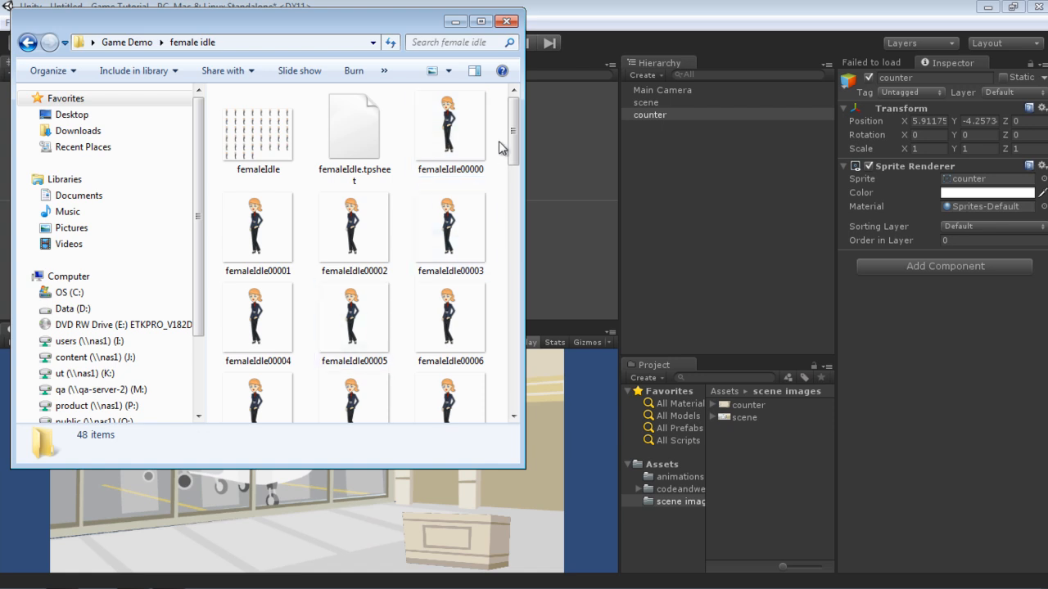
mouse_move(513, 135)
left_mouse_down()
mouse_move(514, 335)
mouse_move(513, 132)
left_mouse_up()
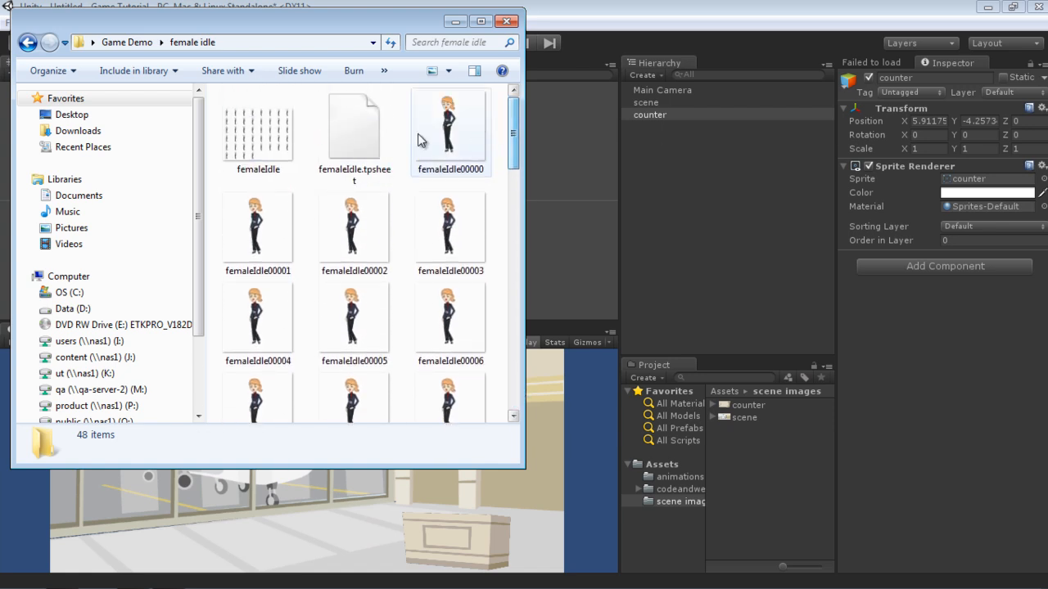
double_click(271, 144)
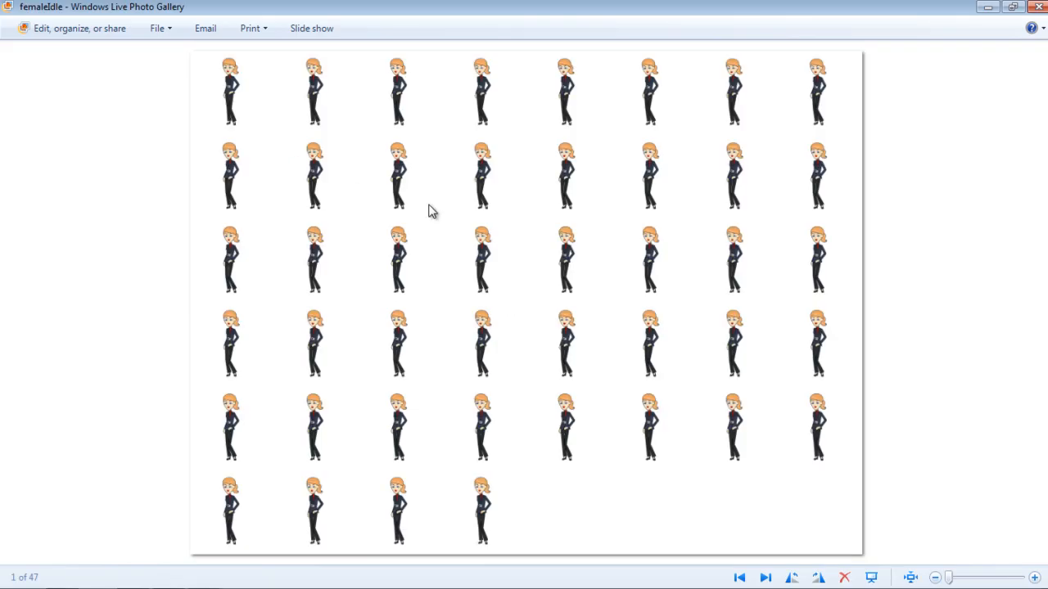
left_click(1037, 7)
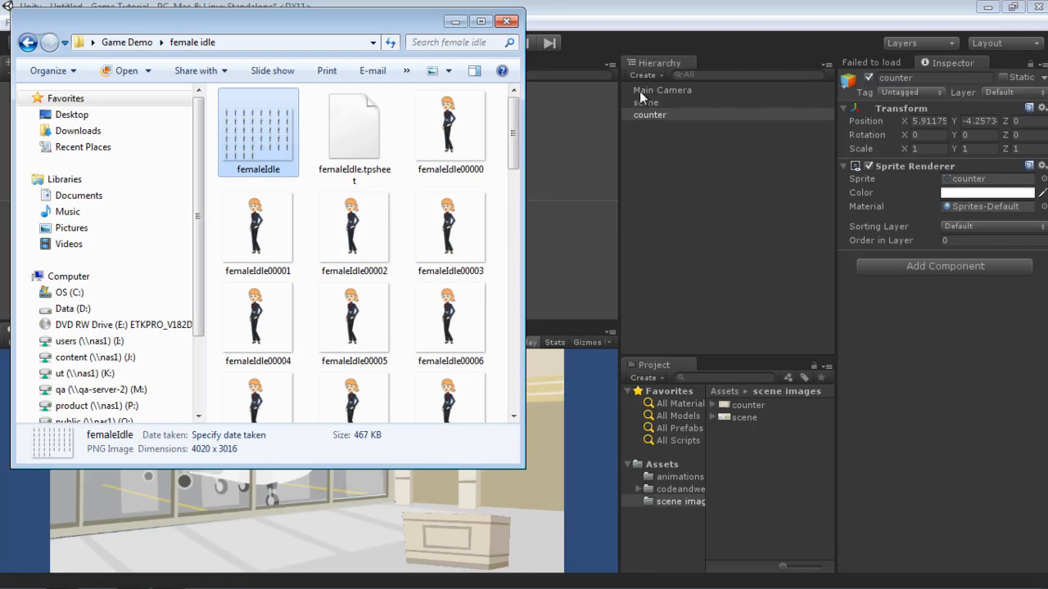
left_click(589, 11)
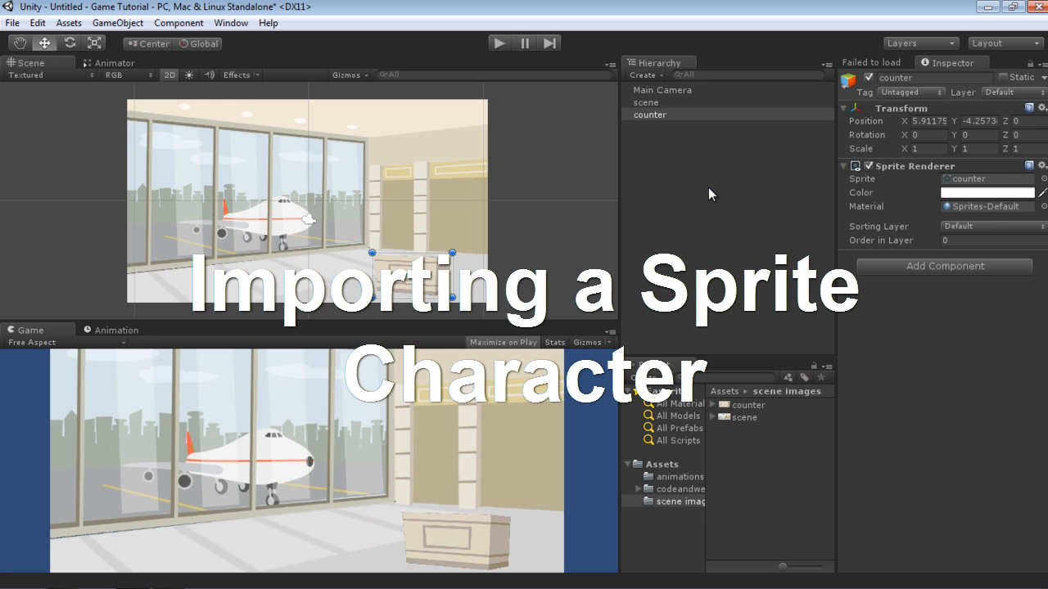
Create an empty game object and name it Saul.
left_click(118, 23)
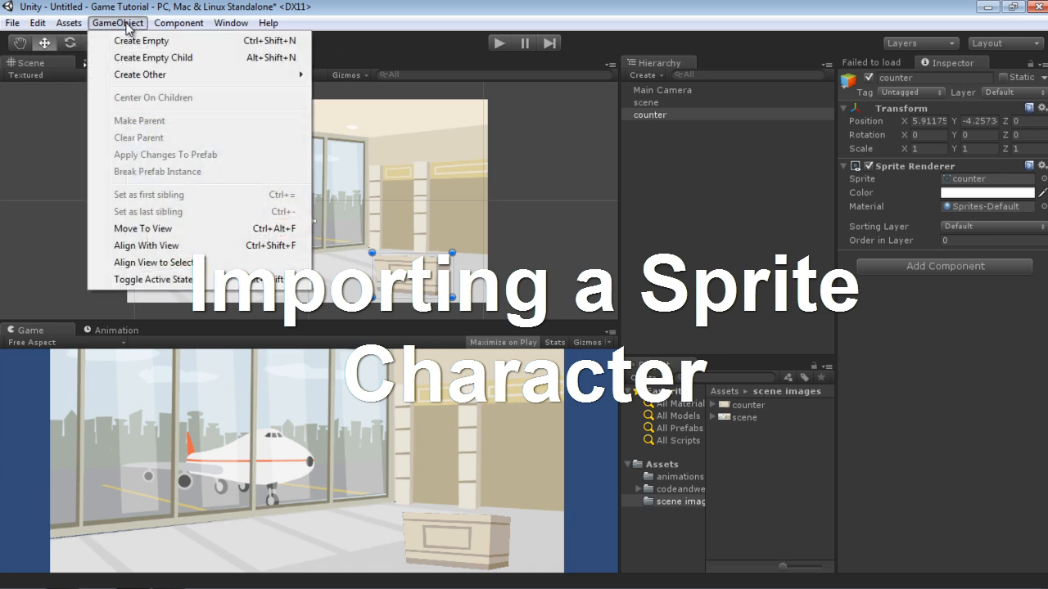
left_click(169, 43)
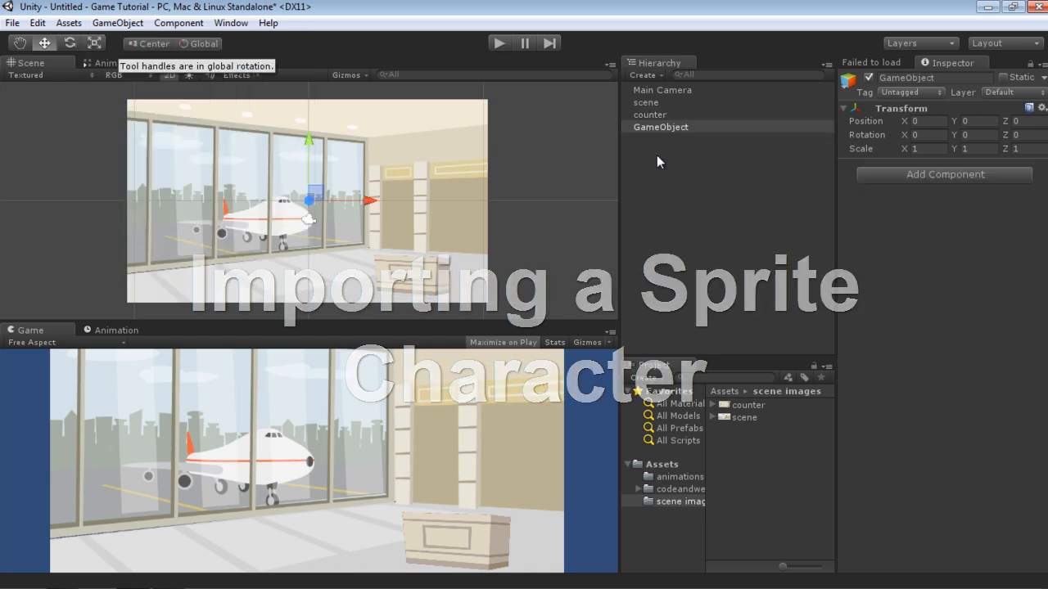
left_click(683, 124)
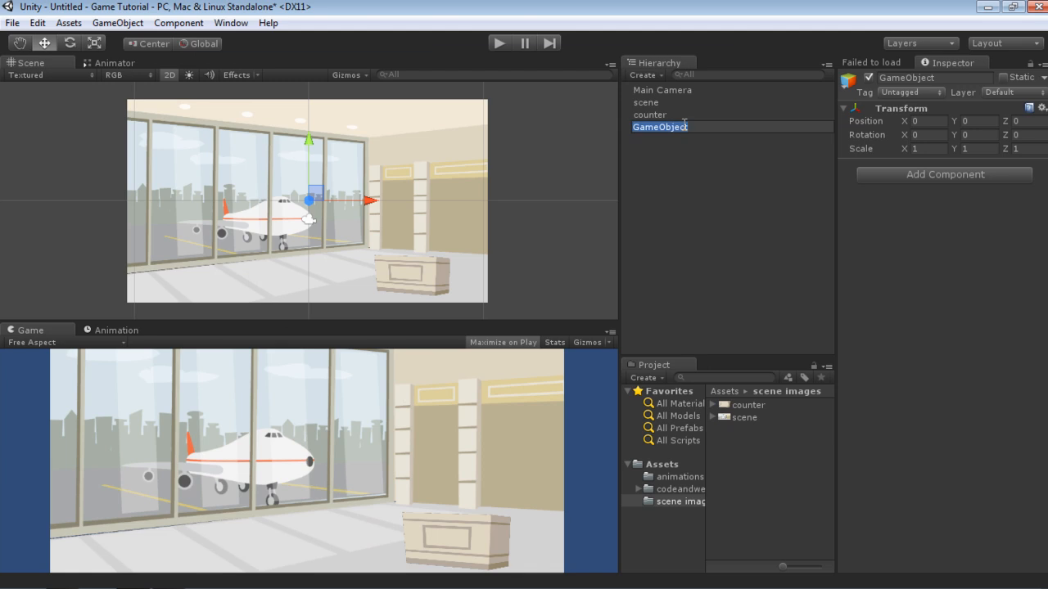
type("Saul")
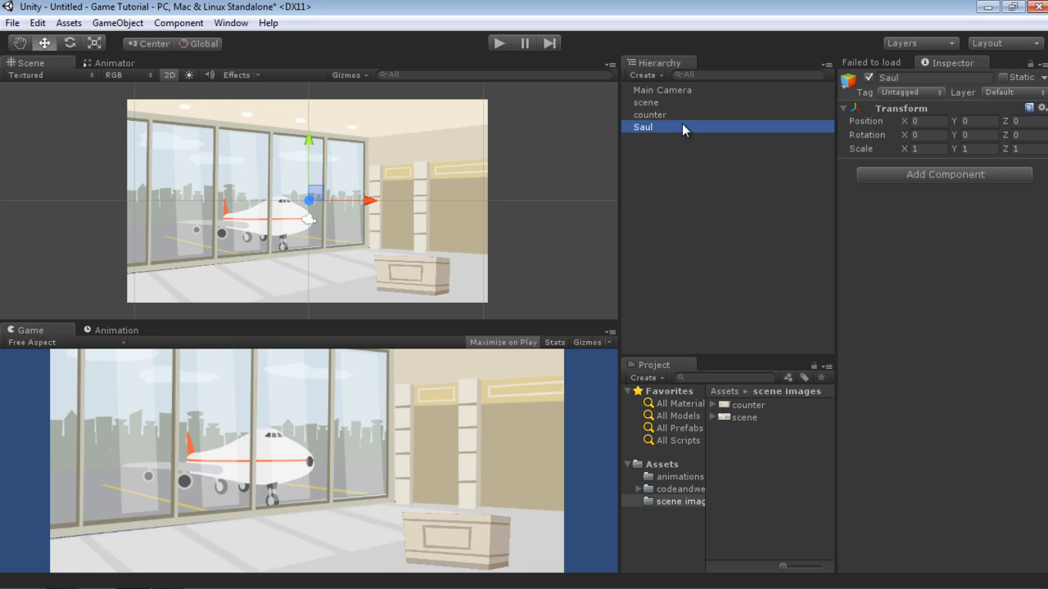
Add a Sprite Renderer to Saul and assign the idle-idle00000 sprite from the animations folder to it.
left_click(894, 175)
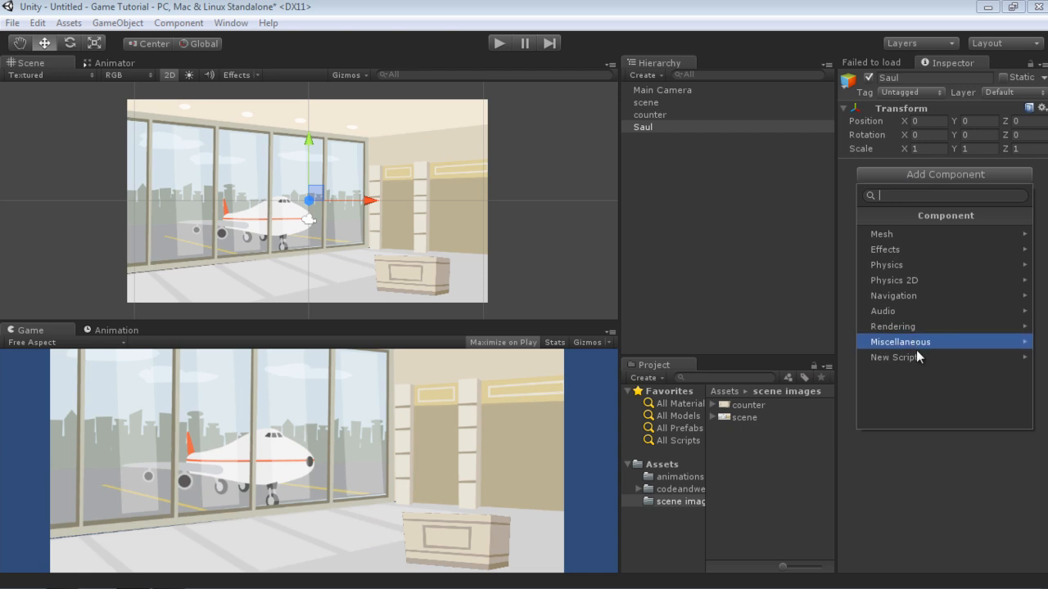
left_click(913, 324)
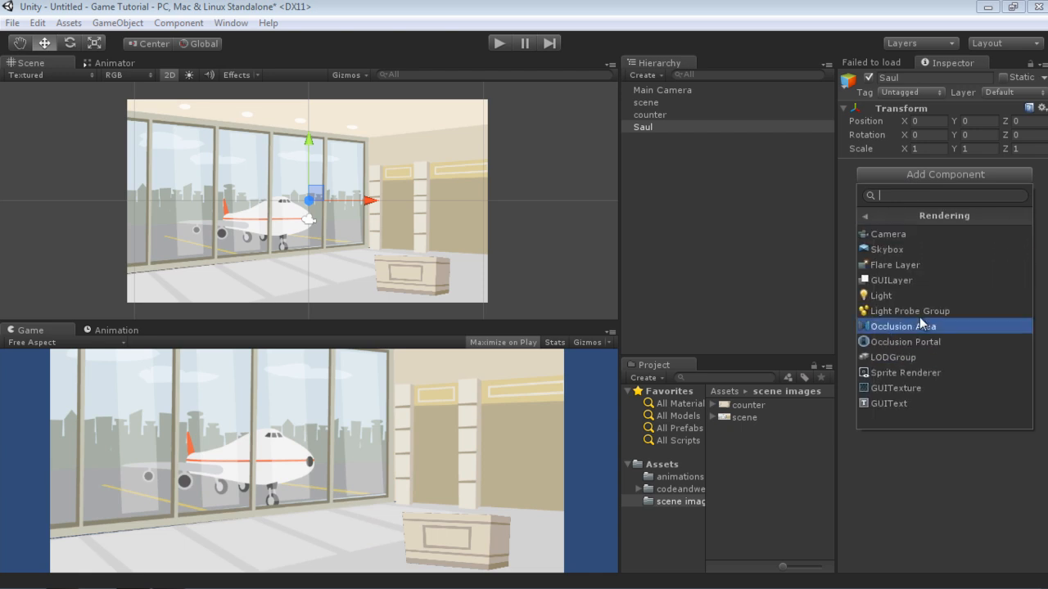
left_click(915, 374)
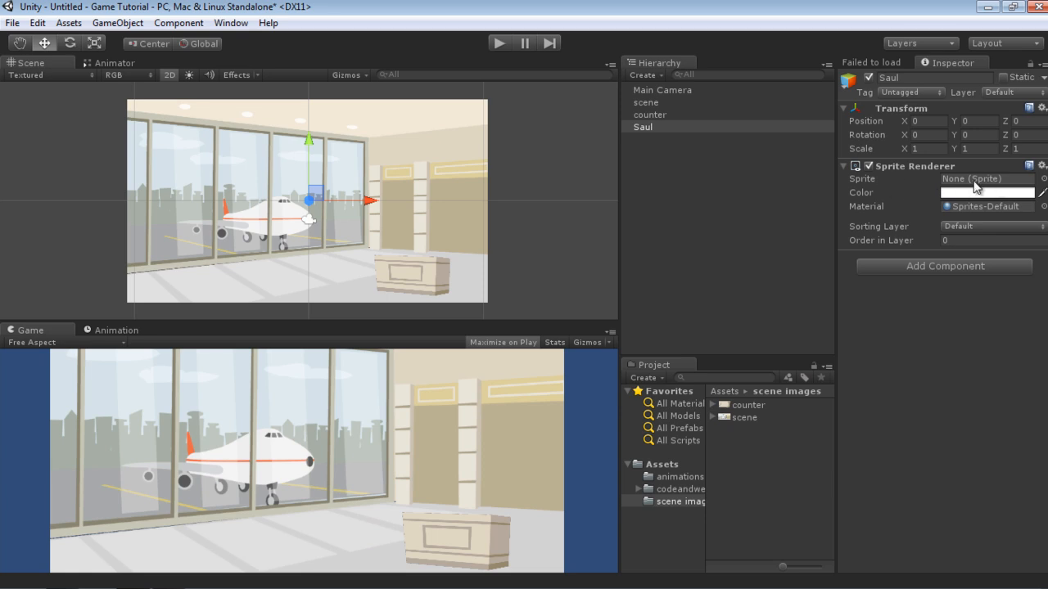
left_click(671, 480)
left_click(713, 417)
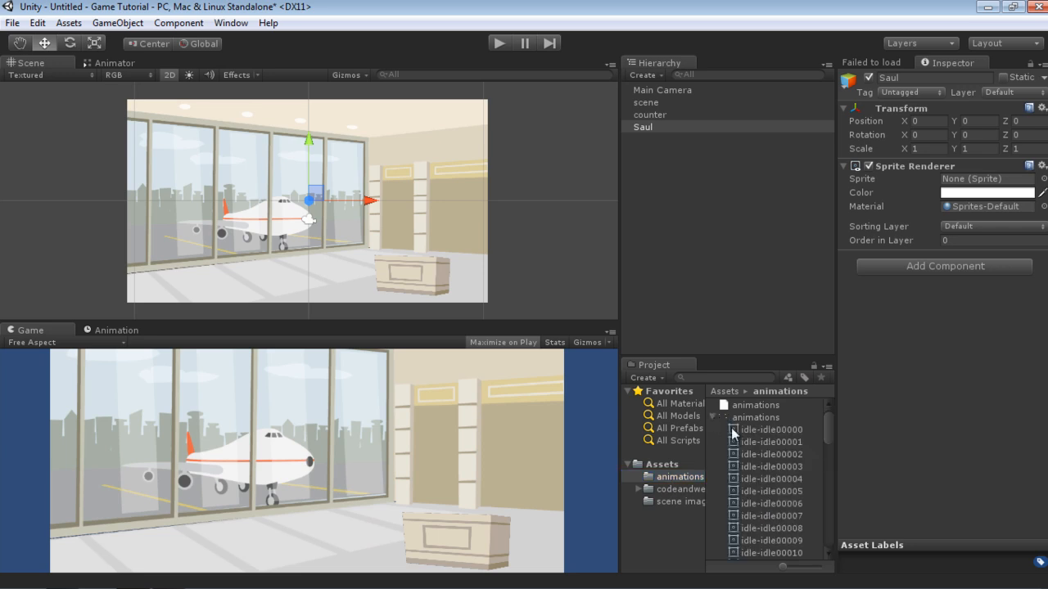
left_click(764, 431)
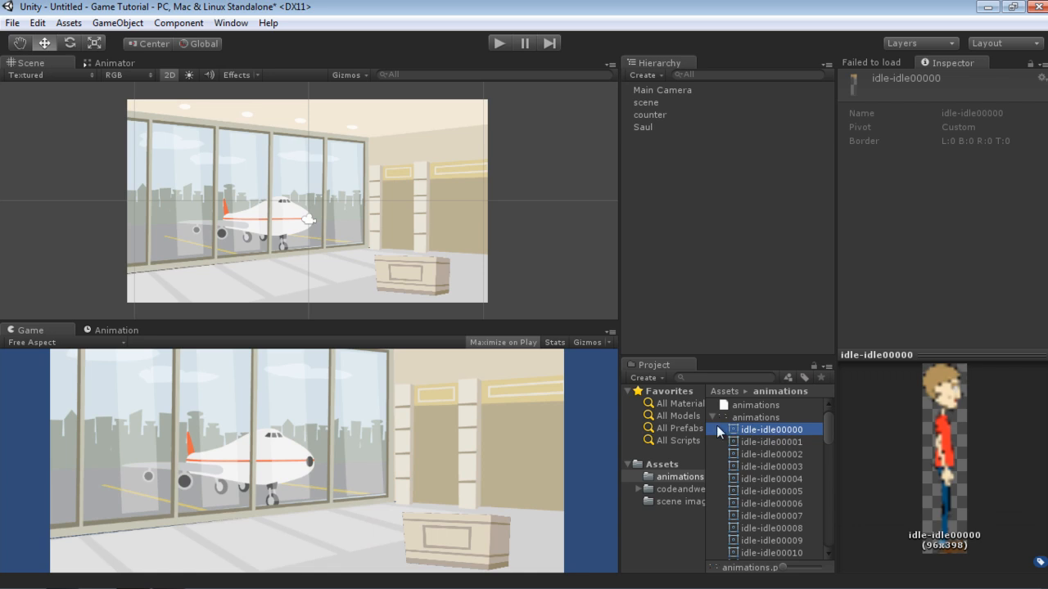
left_click(648, 130)
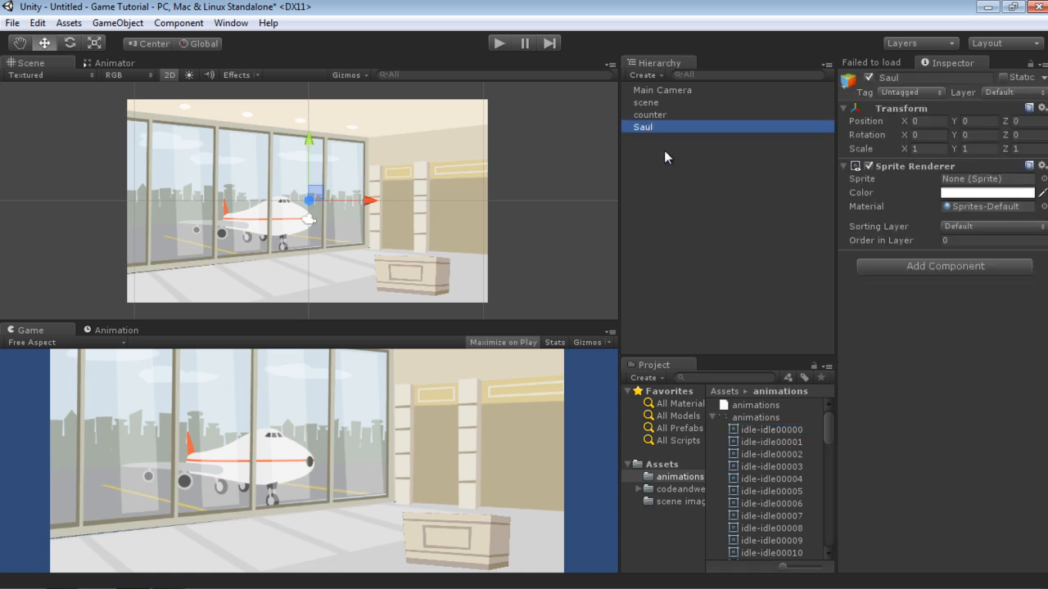
left_click_drag(767, 434, 973, 178)
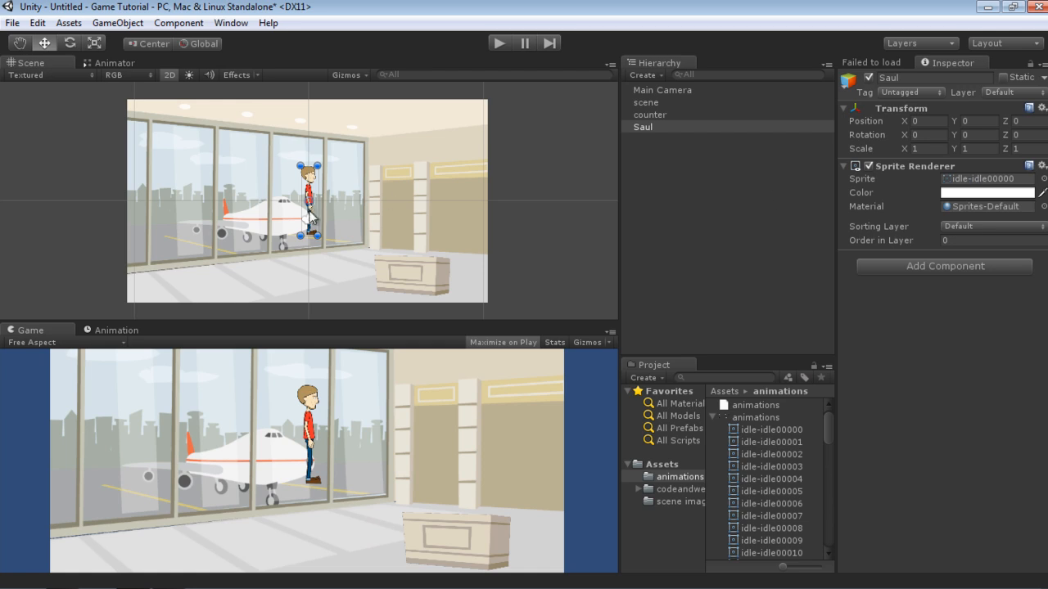
Move Saul onto the floor near the scene's left edge, at about X -8.80, Y -3.24.
left_click_drag(311, 198, 172, 248)
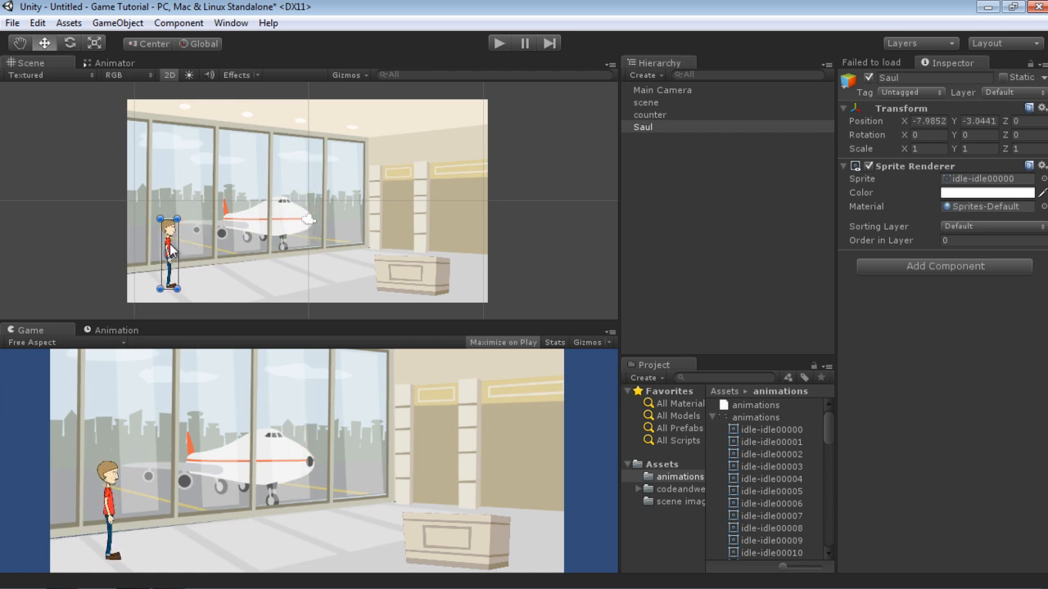
scroll(200, 261, "up", 5)
scroll(209, 261, "up", 3)
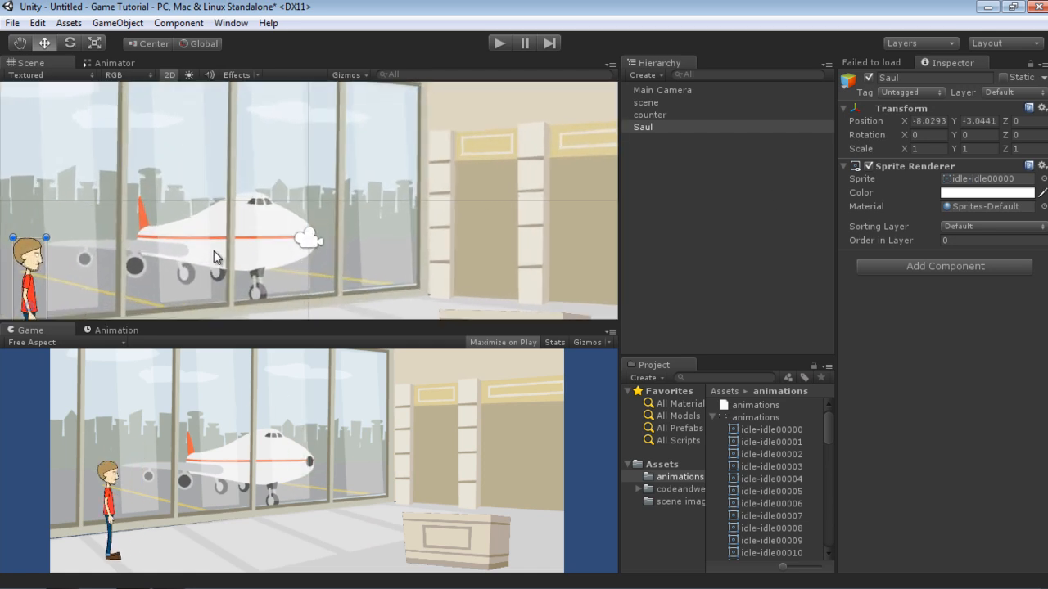
middle_click_drag(194, 233, 318, 154)
left_click_drag(157, 216, 145, 211)
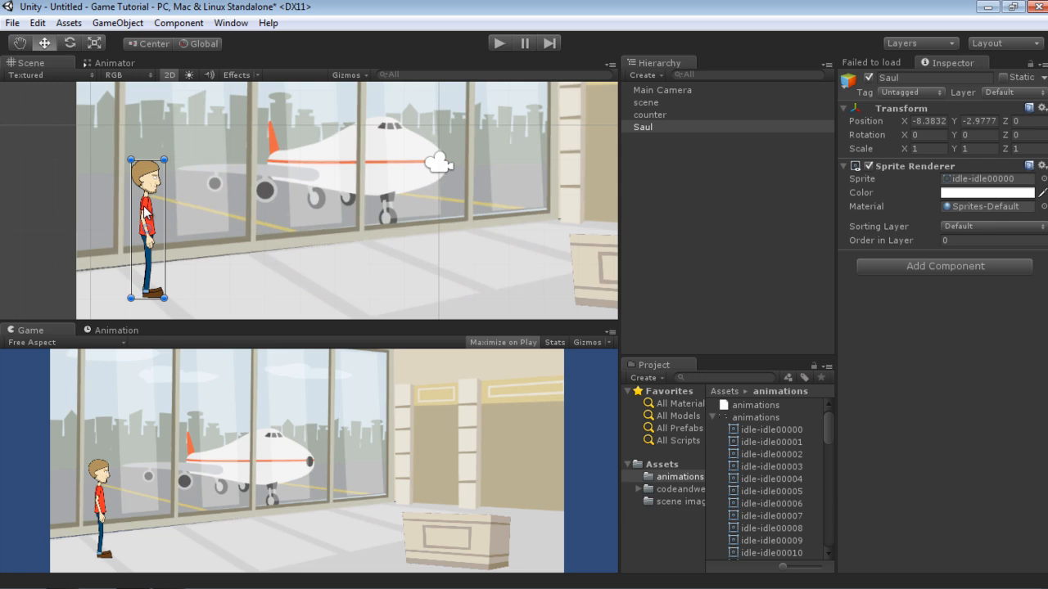
middle_click_drag(281, 262, 281, 233)
left_click_drag(144, 177, 131, 186)
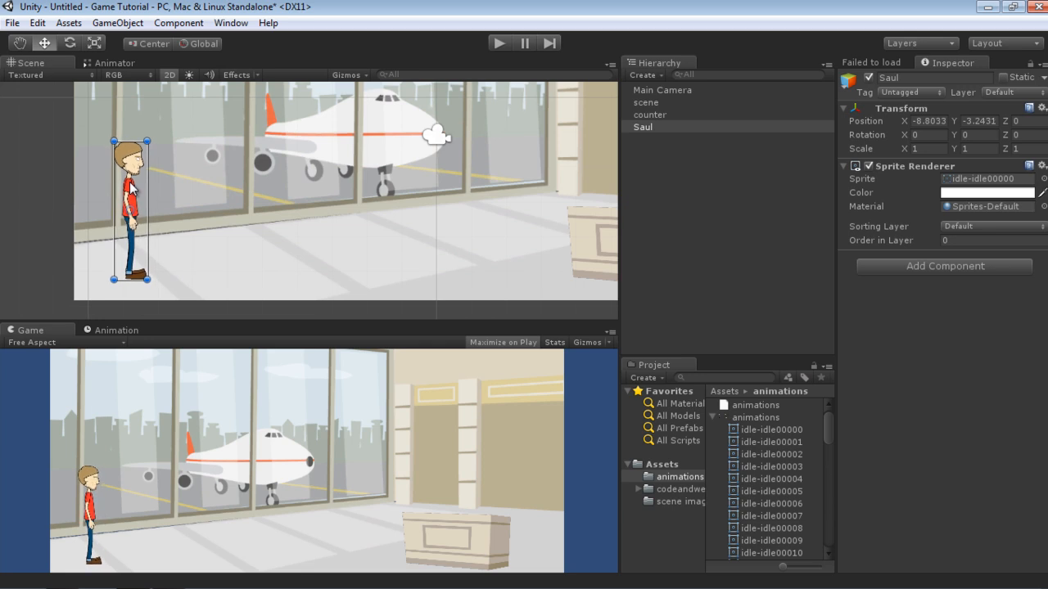
Add a Rigidbody 2D to Saul with Fixed Angle enabled and Interpolate set to Interpolate.
left_click(930, 264)
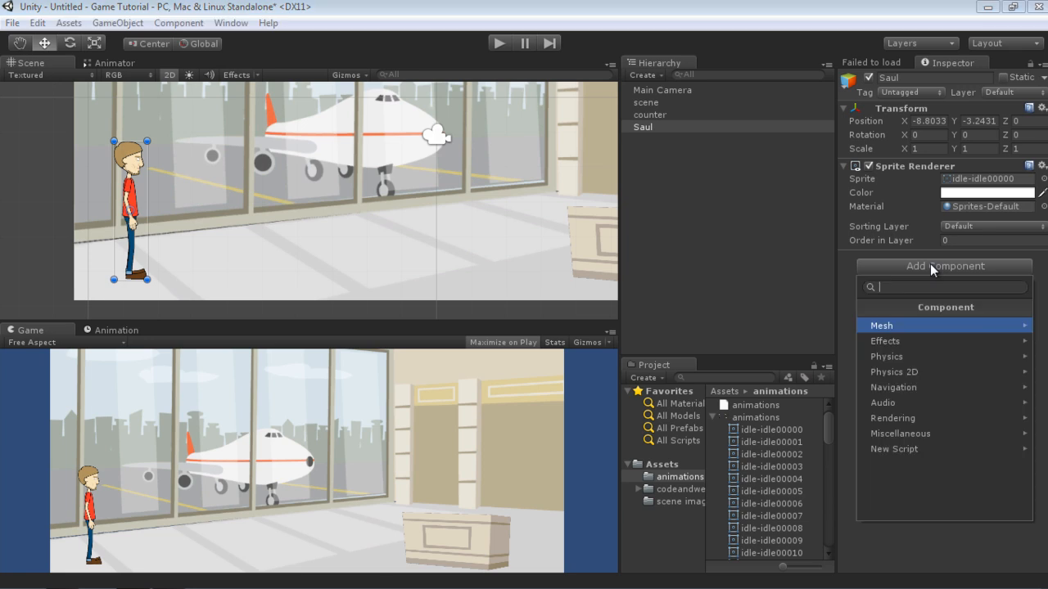
left_click(919, 377)
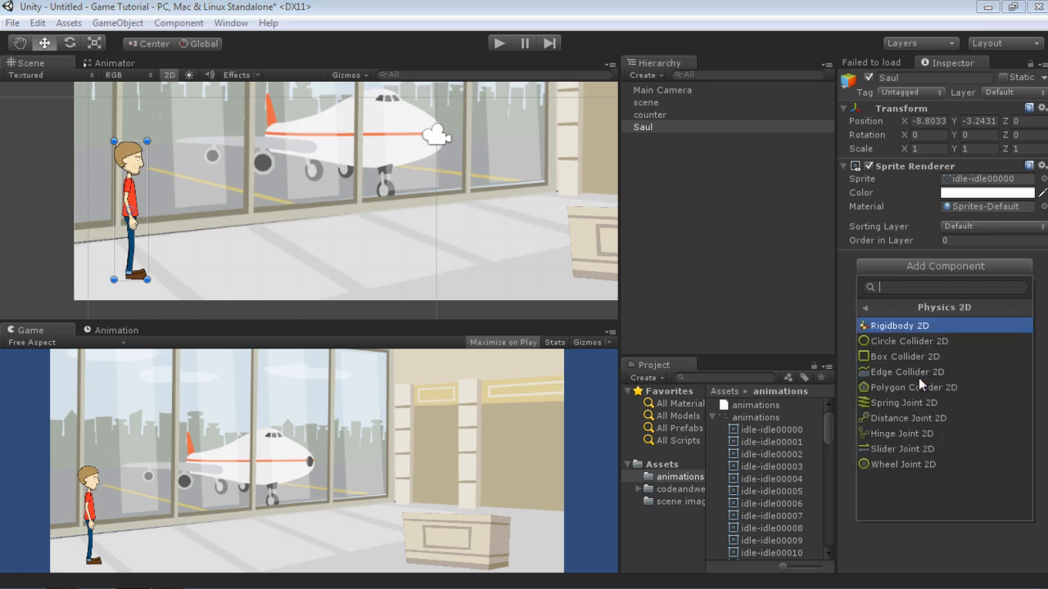
left_click(916, 327)
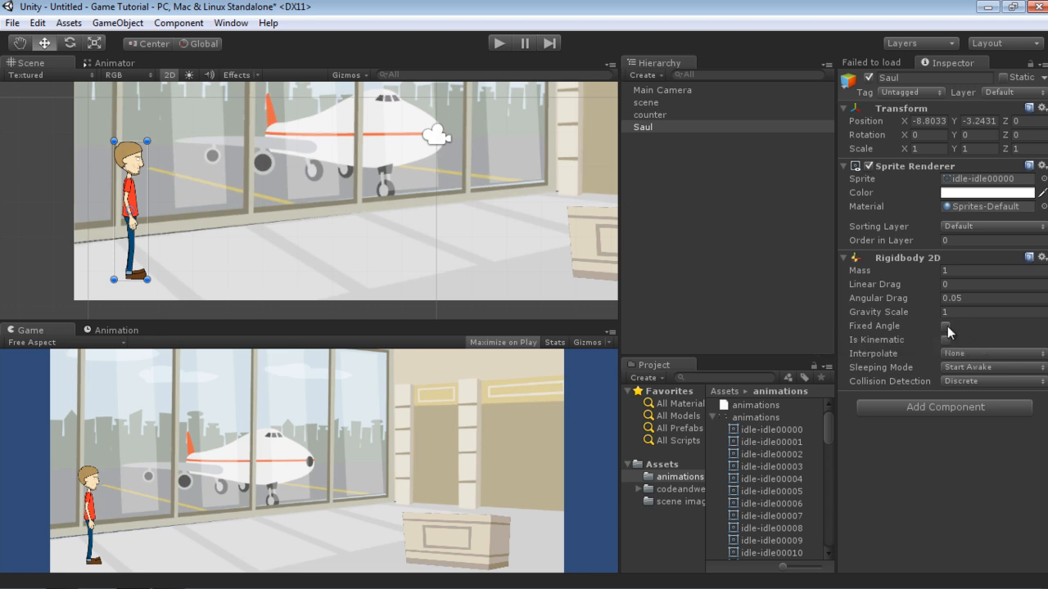
left_click(946, 325)
left_click(959, 353)
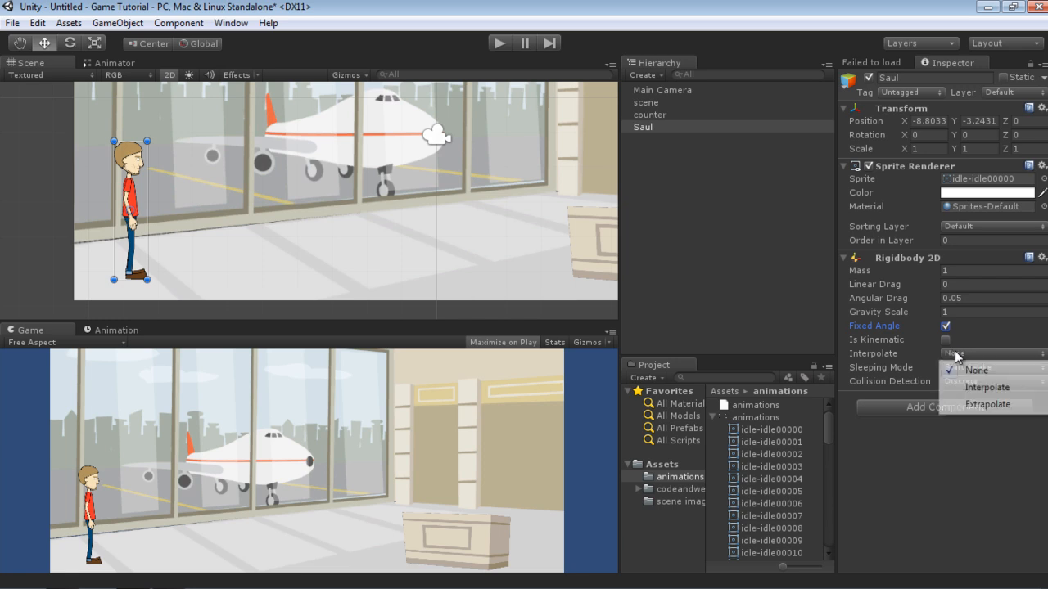
left_click(981, 388)
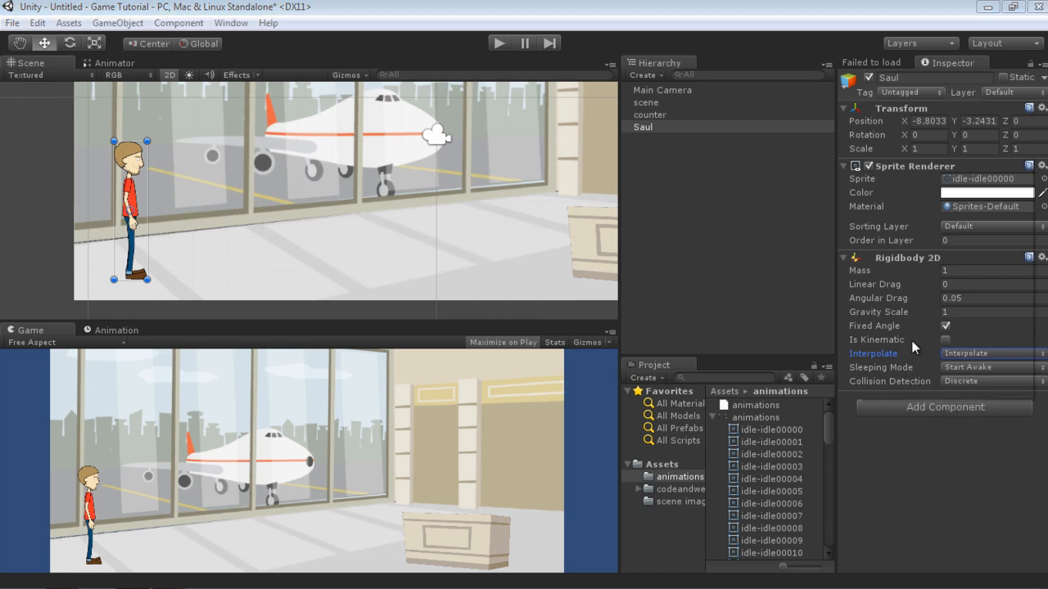
Add a Circle Collider 2D and a Box Collider 2D to Saul.
left_click(945, 404)
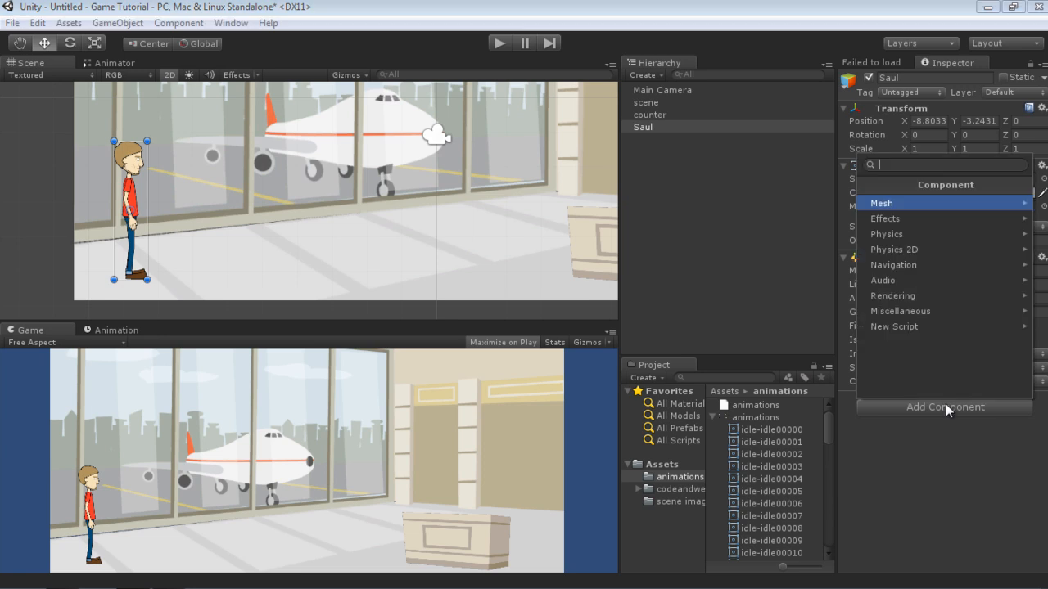
left_click(927, 248)
left_click(922, 222)
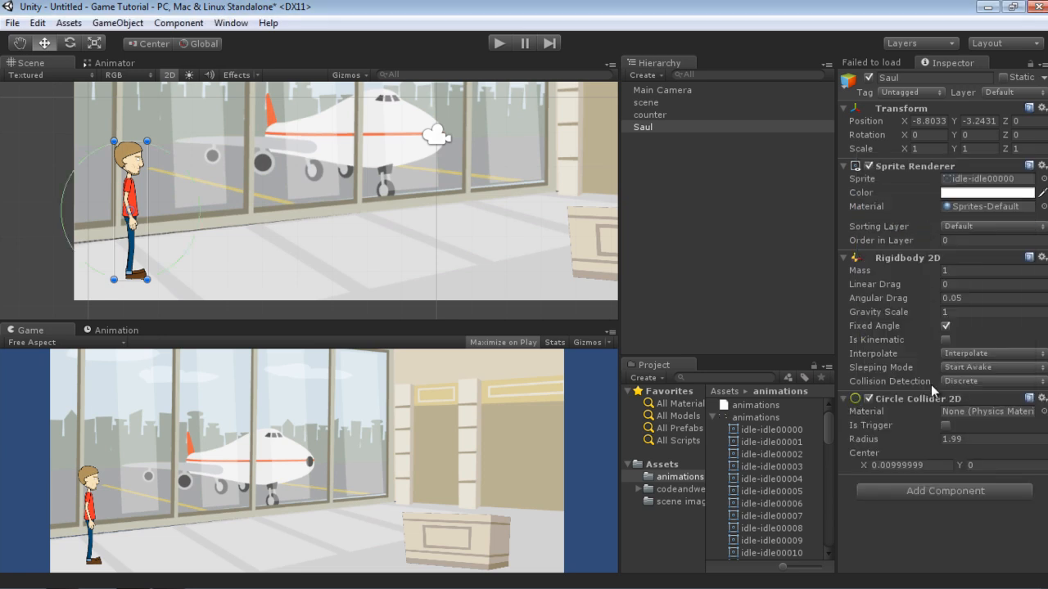
left_click(945, 493)
left_click(938, 330)
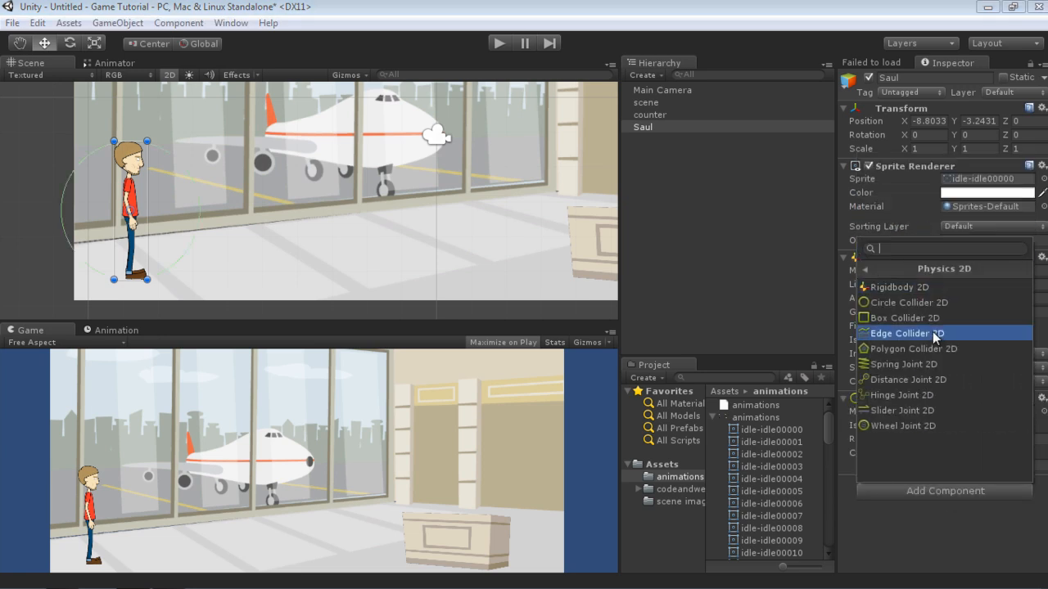
left_click(921, 318)
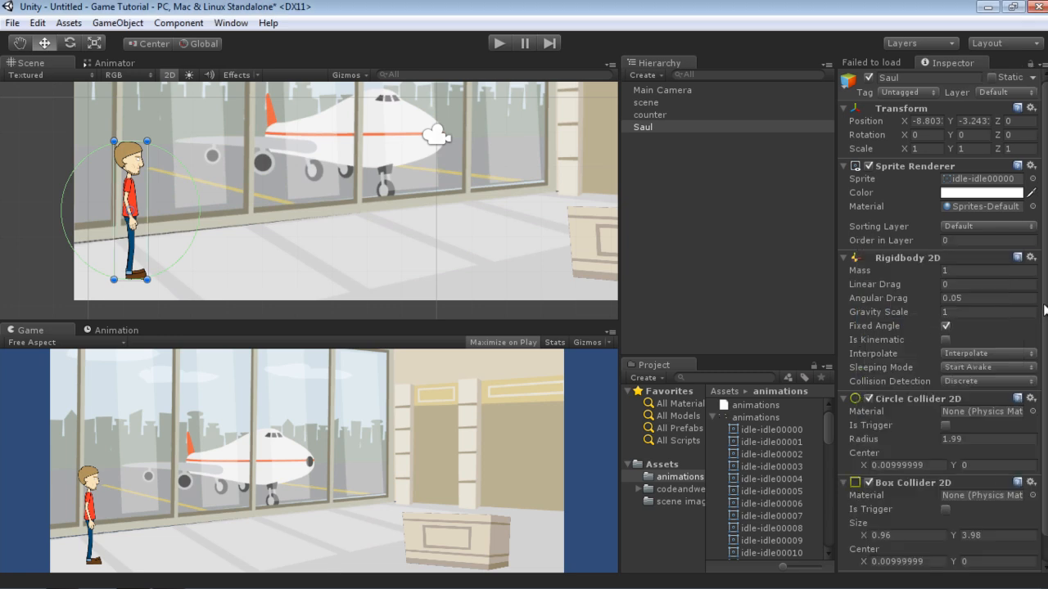
Fit the circle collider around Saul's feet with radius 0.42 and center X 0.13, Y -1.61.
scroll(1045, 312, "down", 2)
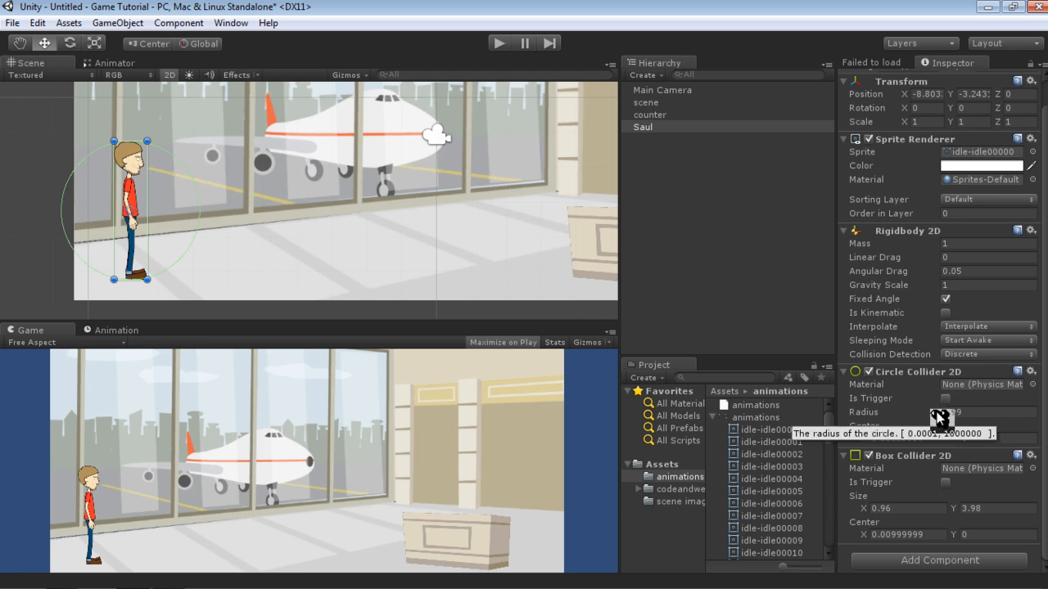
left_click_drag(940, 419, 897, 425)
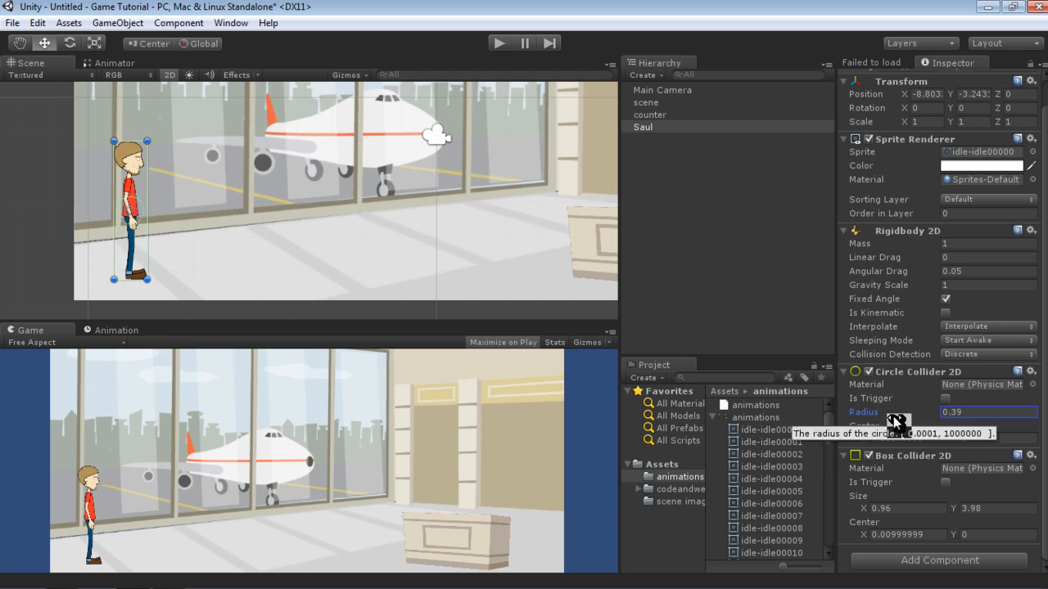
left_click_drag(953, 438, 922, 440)
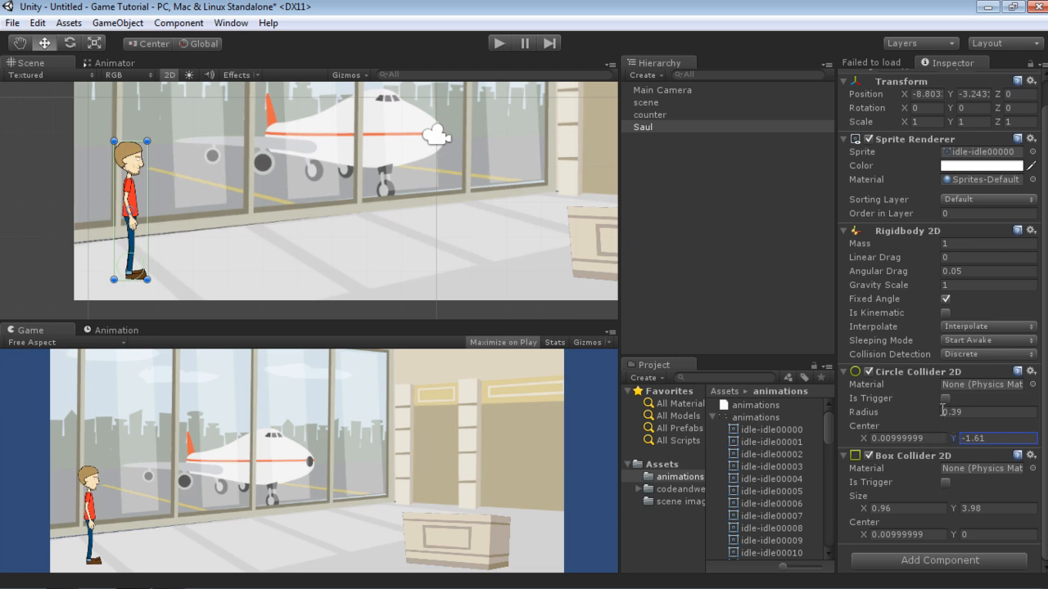
left_click_drag(938, 411, 947, 411)
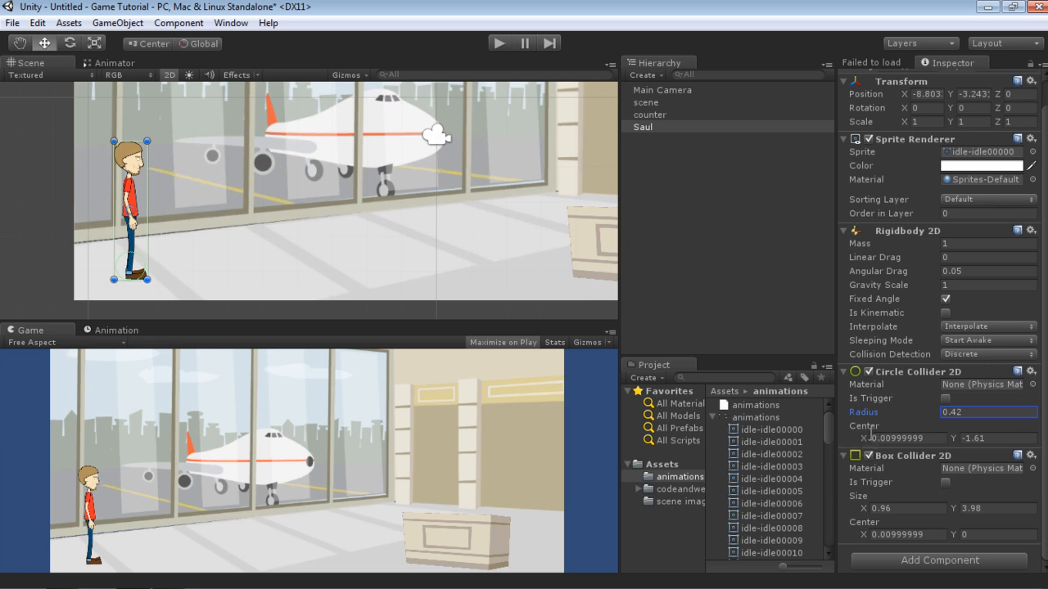
left_click_drag(867, 435, 874, 435)
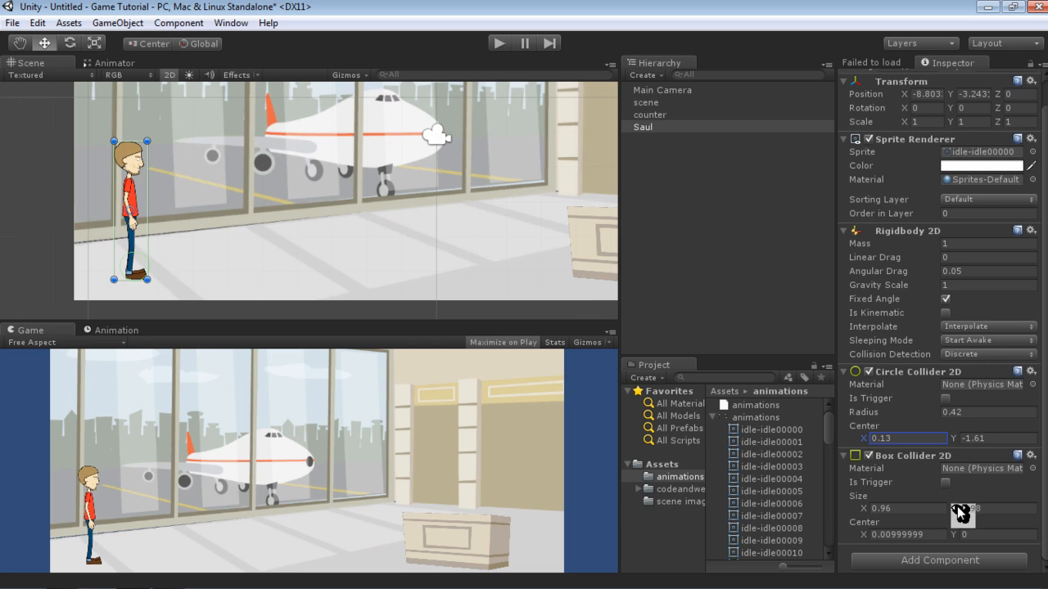
Set the box collider's Y size to 3.1 and its center Y to 0.42, then test Saul's physics in play mode.
left_click_drag(960, 511, 938, 507)
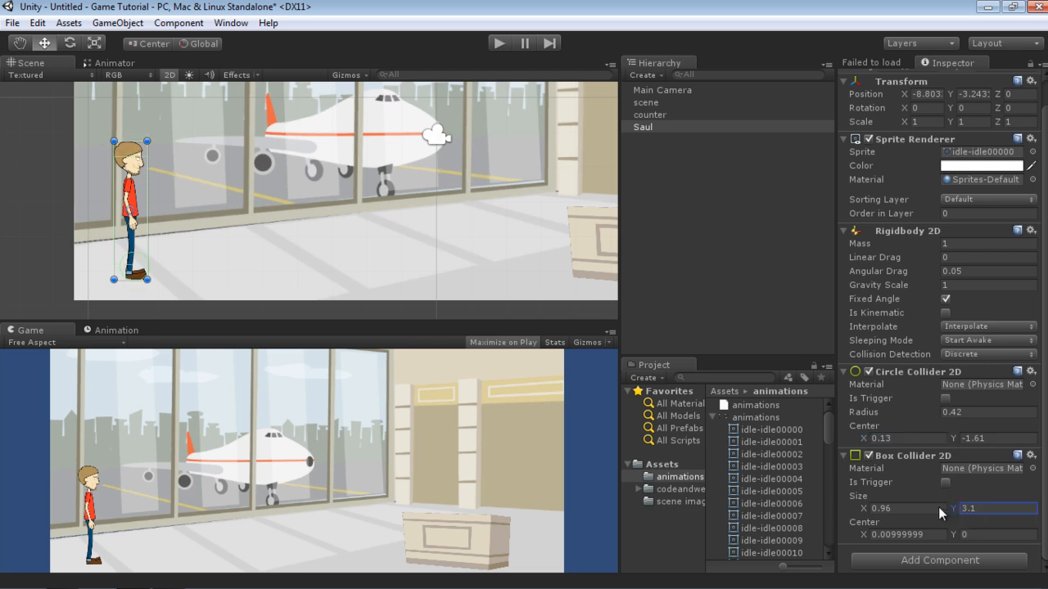
left_click(965, 535)
type("0.42")
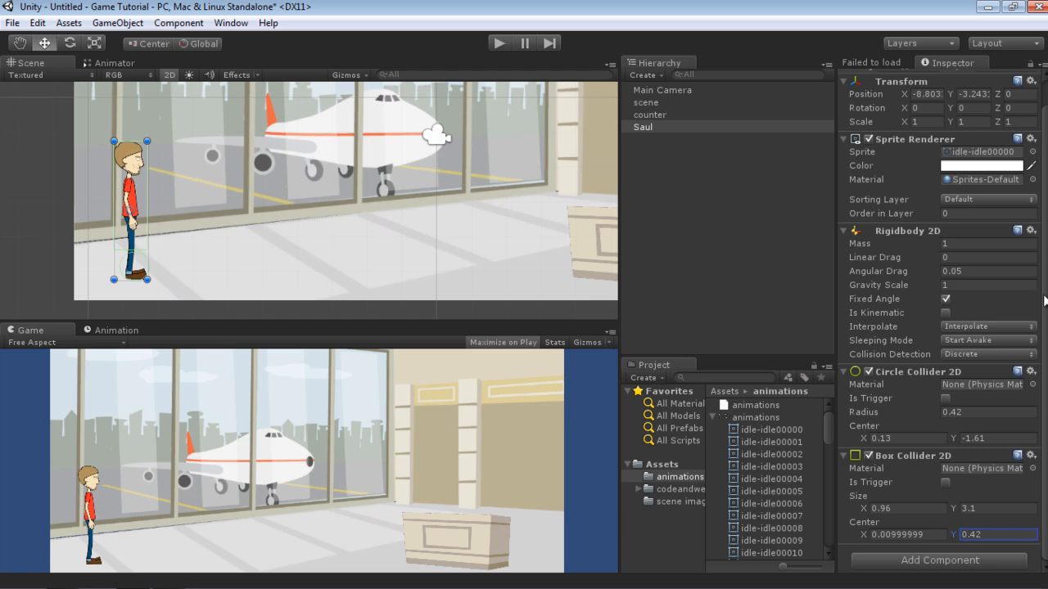
left_click(501, 44)
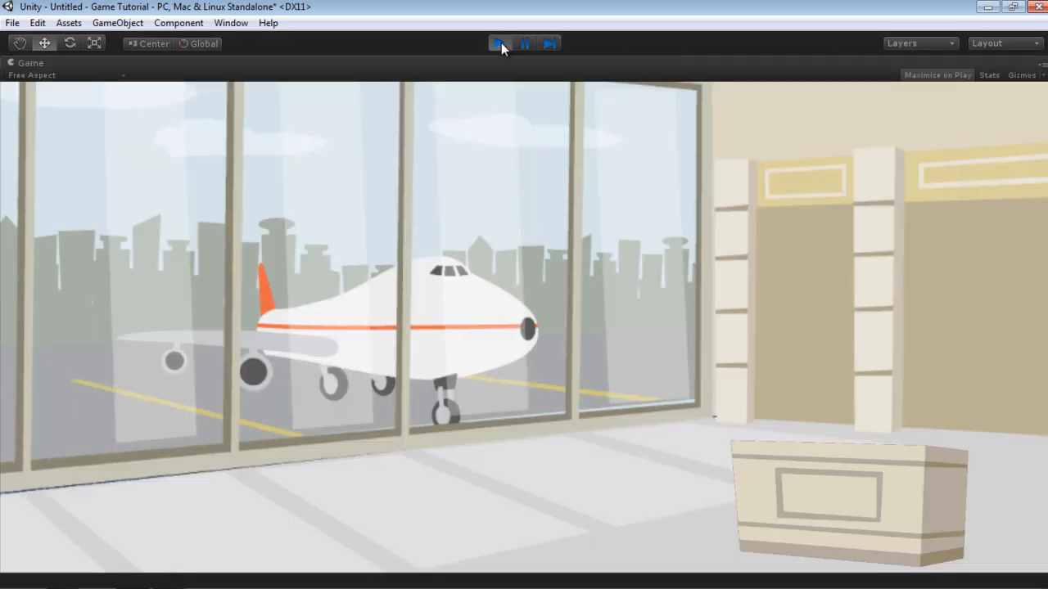
left_click(501, 43)
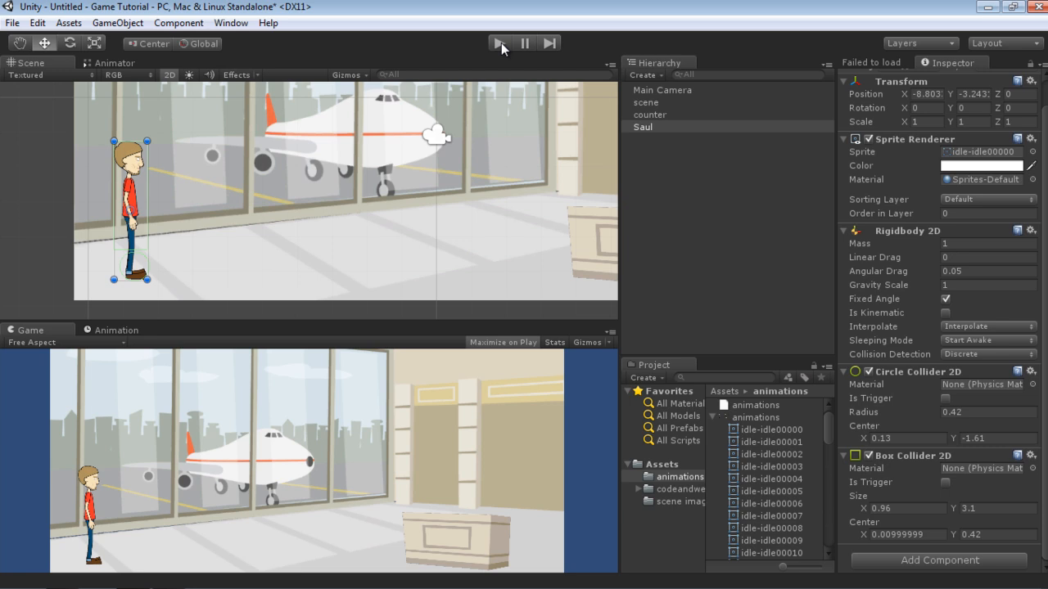
Set the project's 2D physics gravity to Y -30 and test Saul's fall in play mode.
left_click(38, 23)
mouse_move(144, 371)
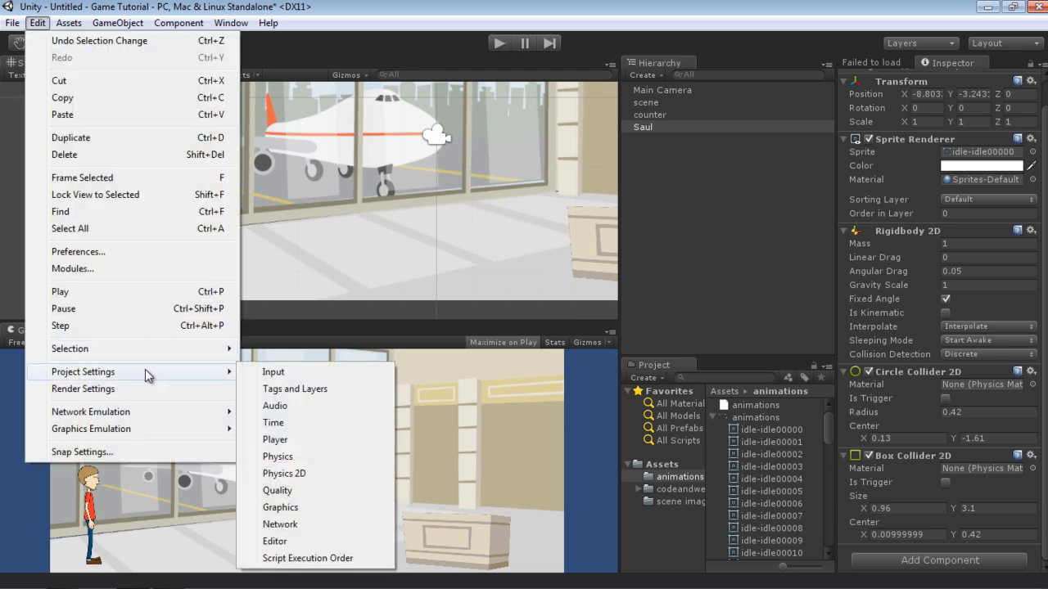
left_click(318, 473)
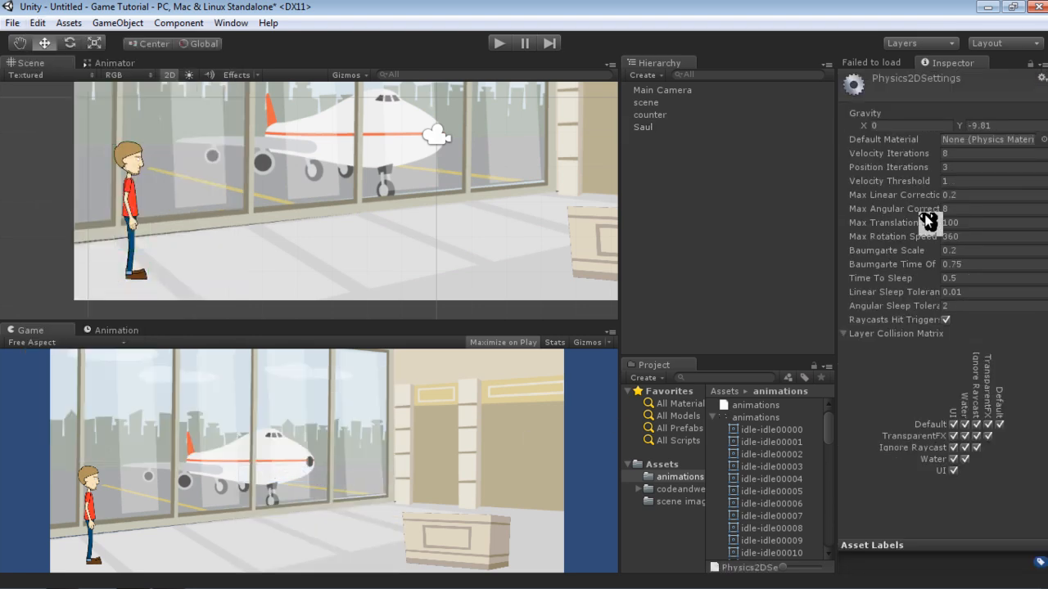
left_click(998, 126)
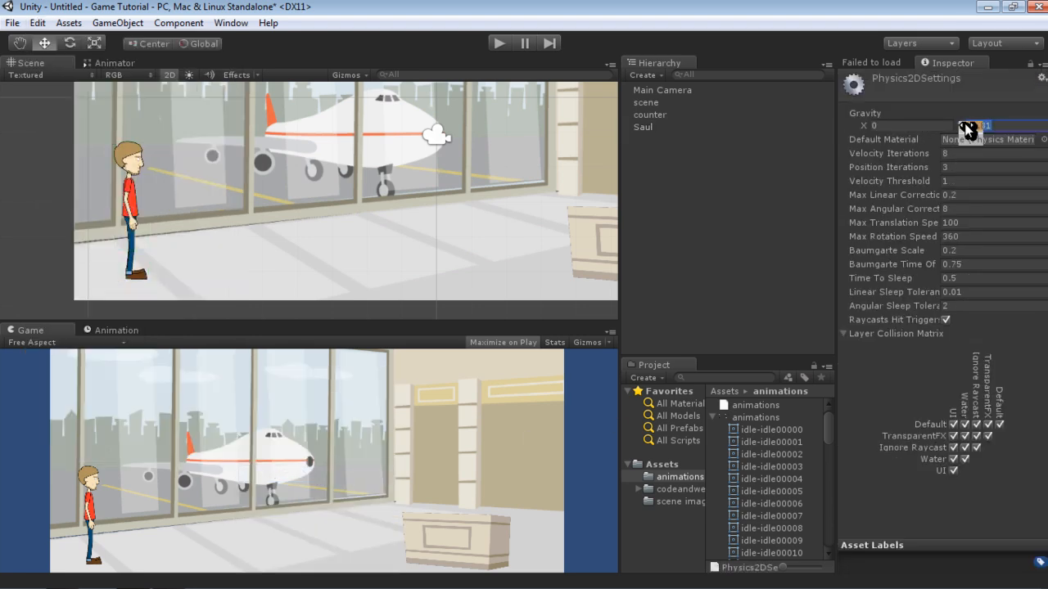
type("-")
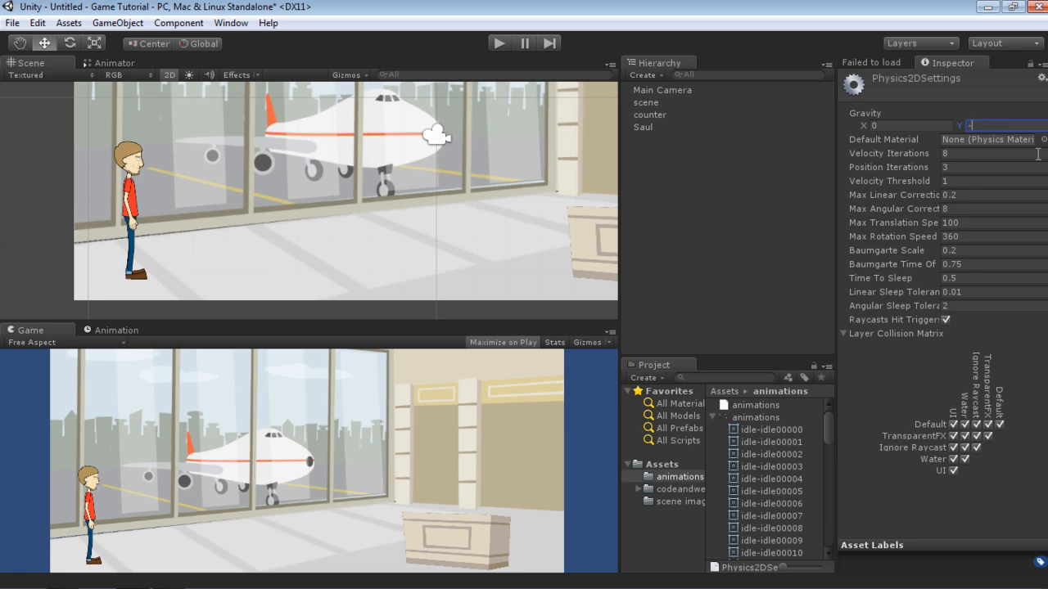
type("30")
left_click(501, 43)
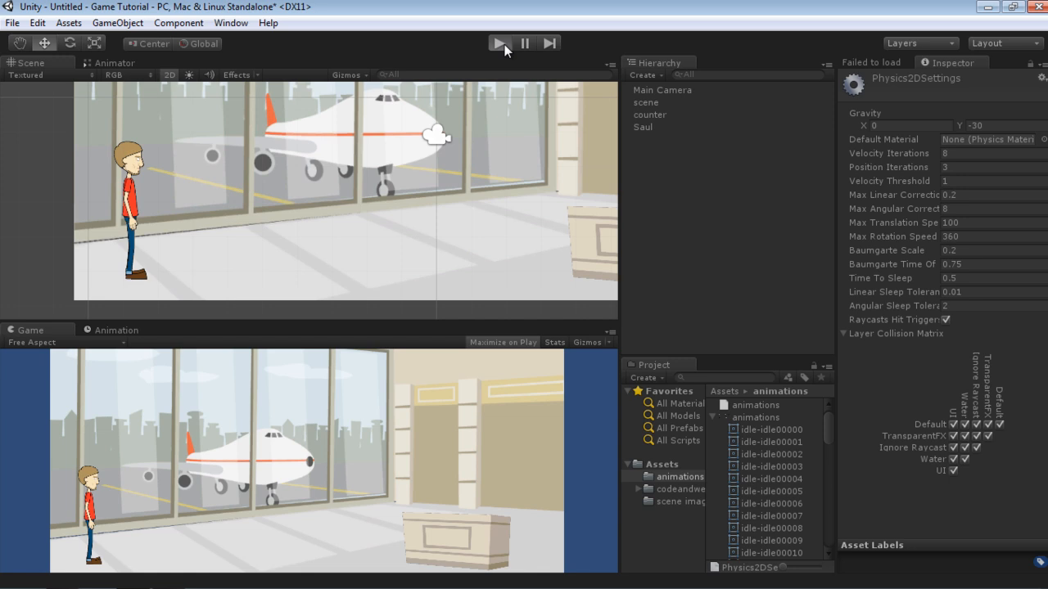
left_click(501, 43)
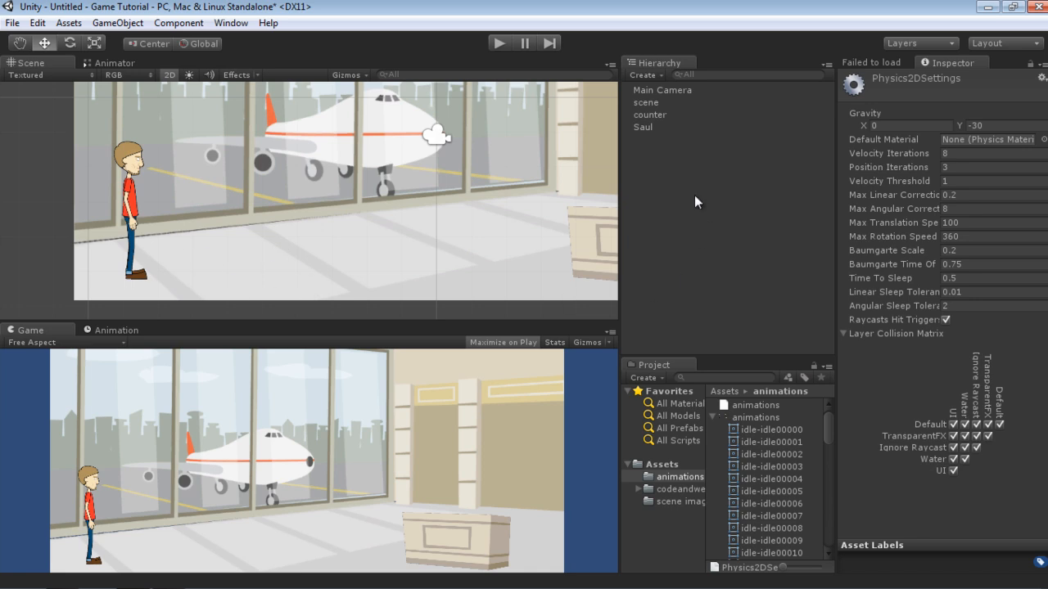
Create a cube and move it down to the scene's lower edge, at Y about -5.84.
left_click(133, 24)
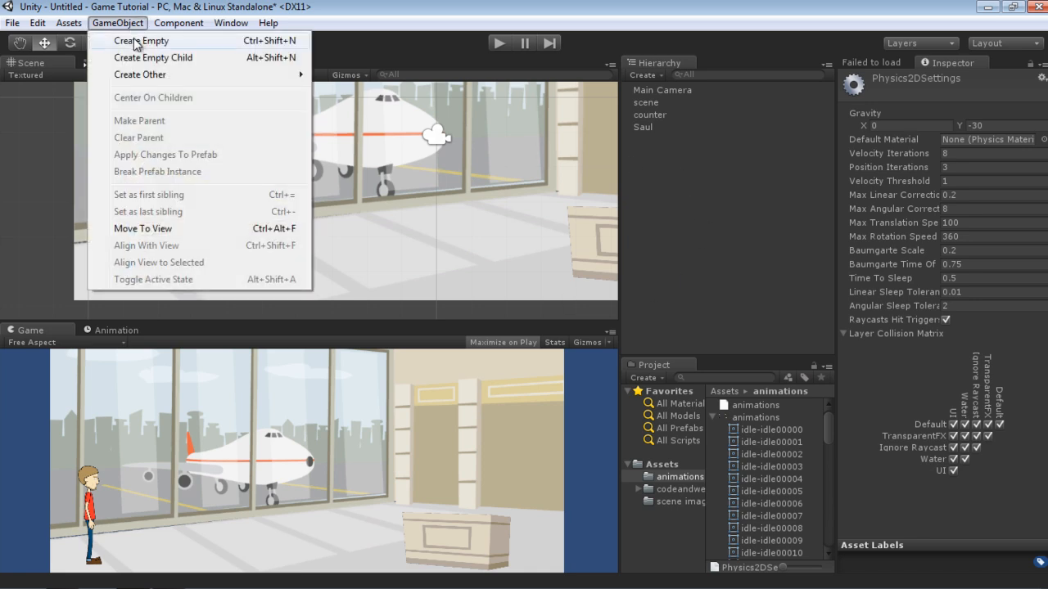
mouse_move(139, 74)
left_click(382, 245)
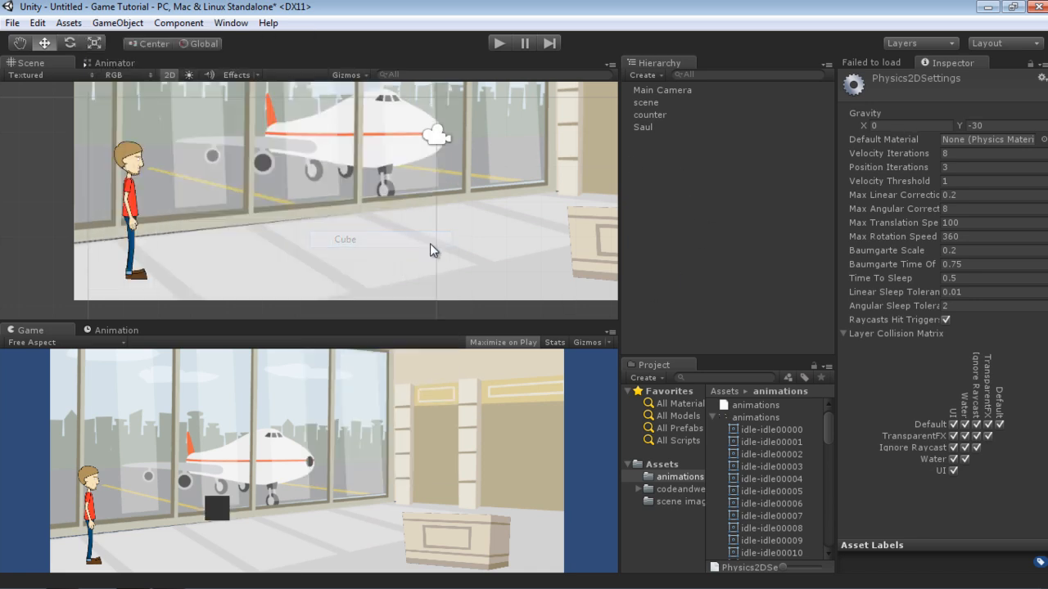
left_click_drag(309, 144, 306, 244)
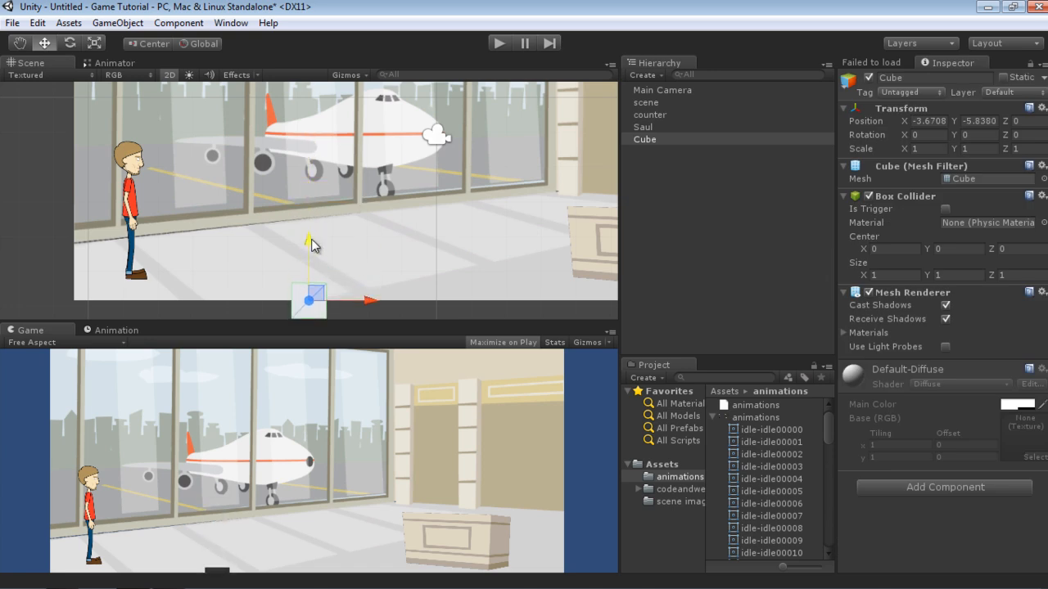
Stretch the cube to an X scale of 25 and center it beneath the scene at X about -0.26.
left_click(931, 148)
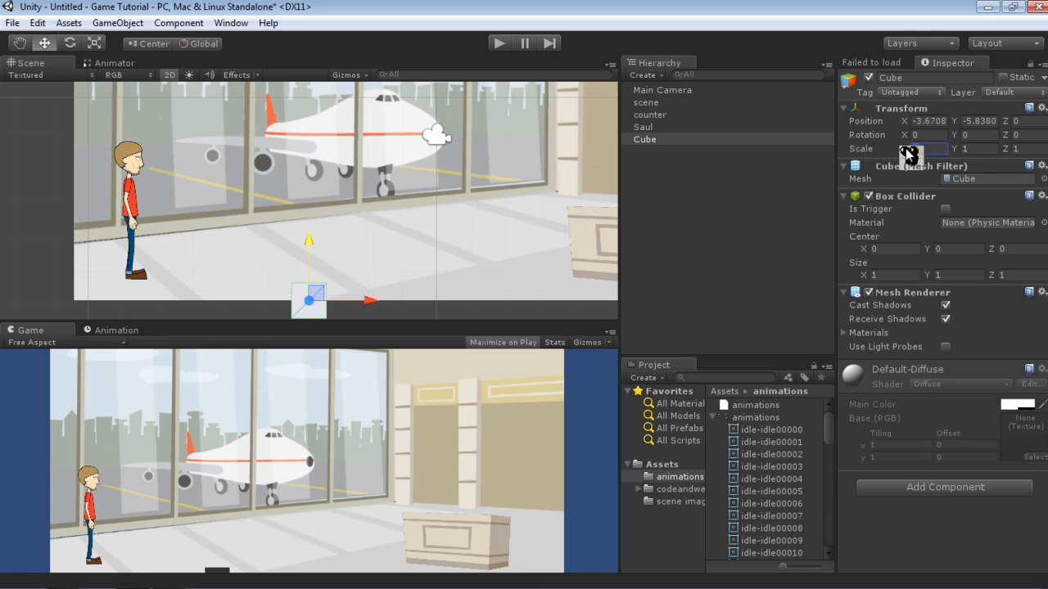
type("20")
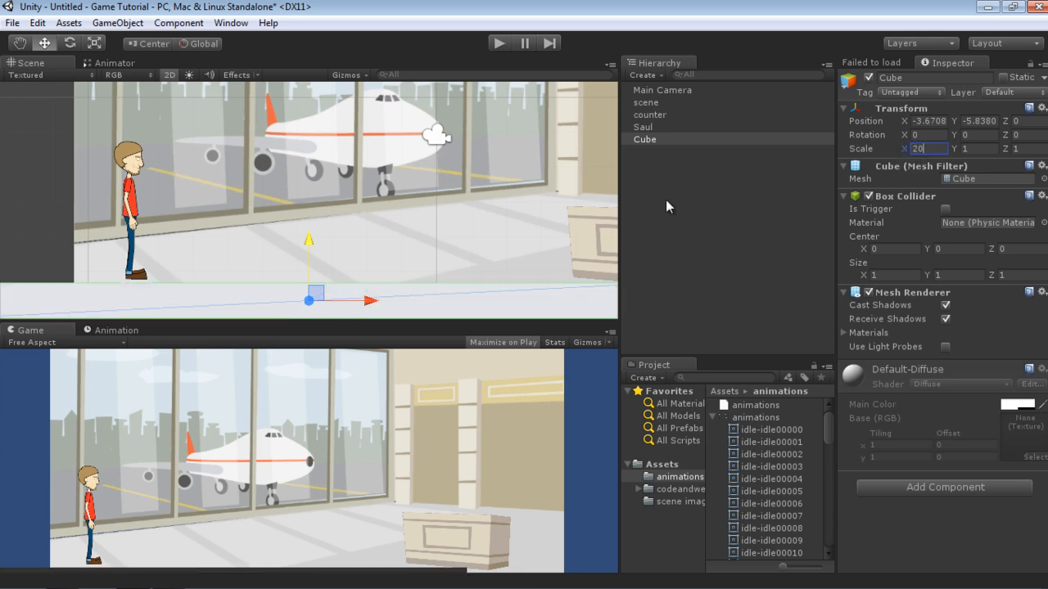
scroll(448, 196, "down", 2)
scroll(447, 197, "down", 2)
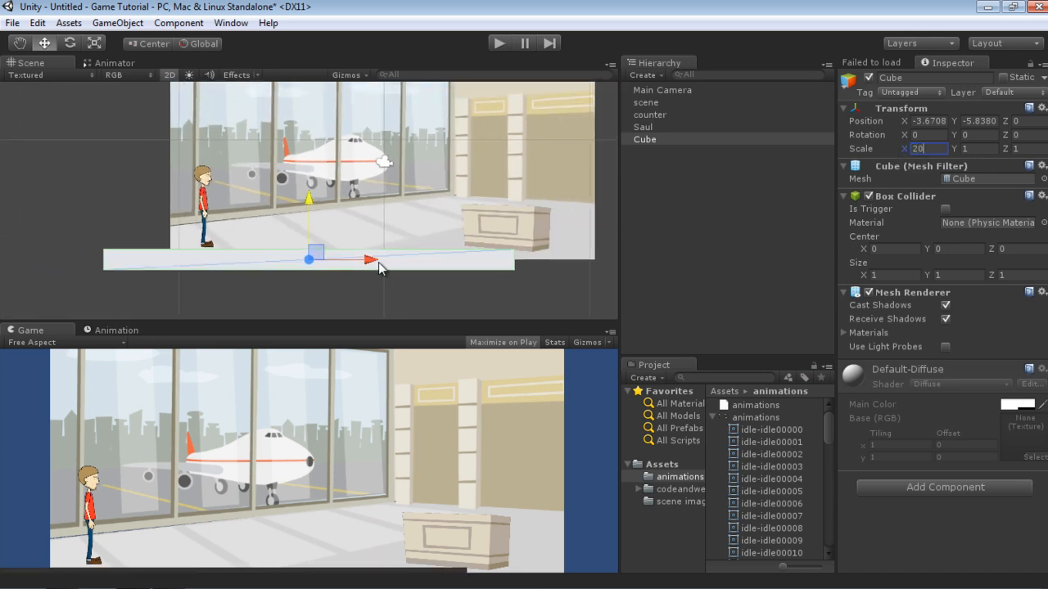
left_click_drag(366, 262, 437, 262)
left_click(940, 149)
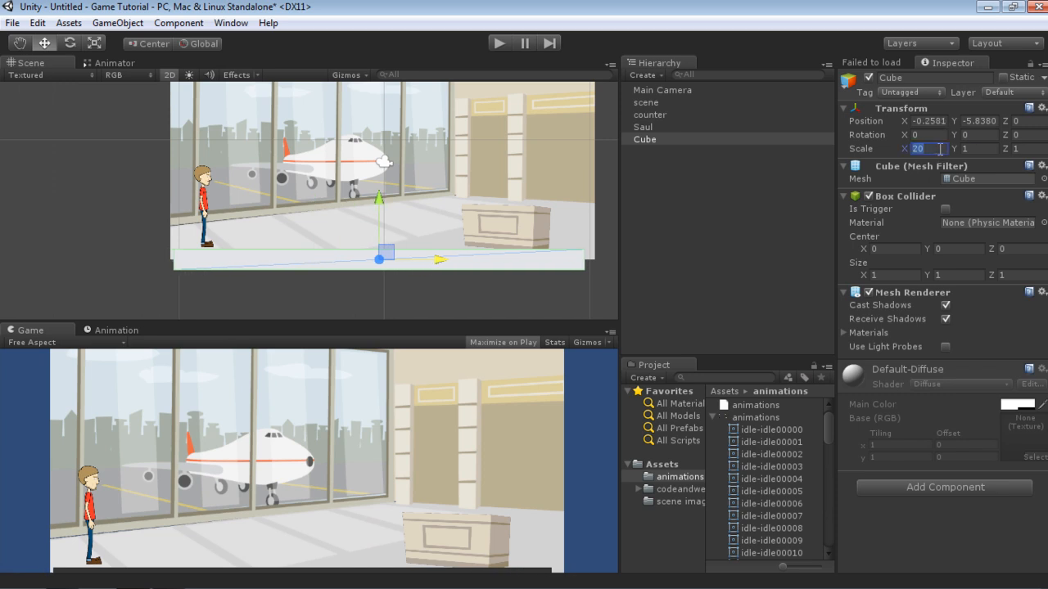
type("25")
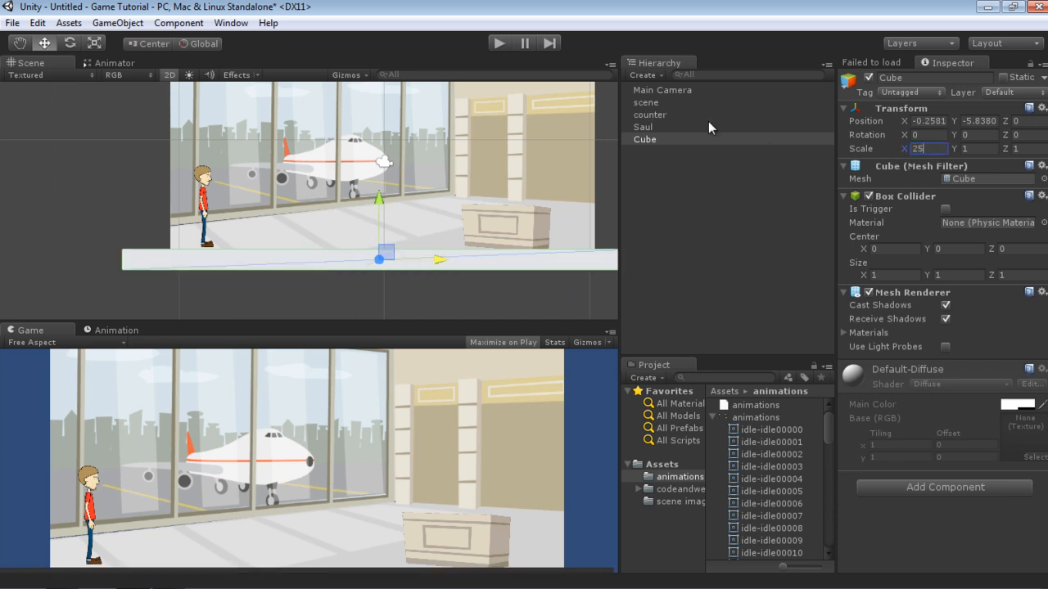
Lower the cube to Y about -6.1 and stand Saul on top of it at about X -8.89, Y -3.57.
left_click_drag(379, 203, 379, 204)
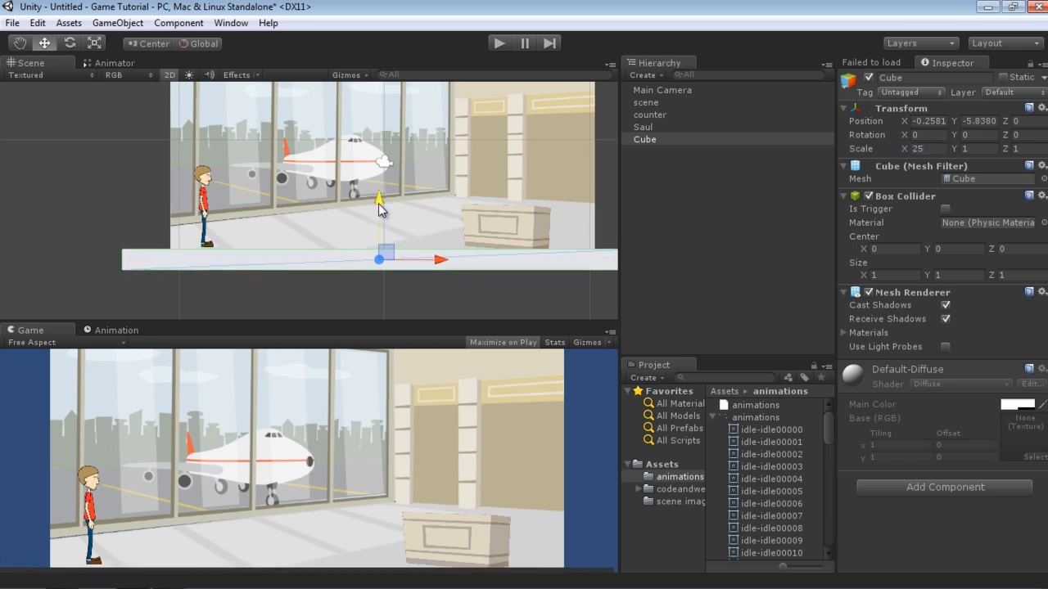
left_click_drag(379, 203, 378, 209)
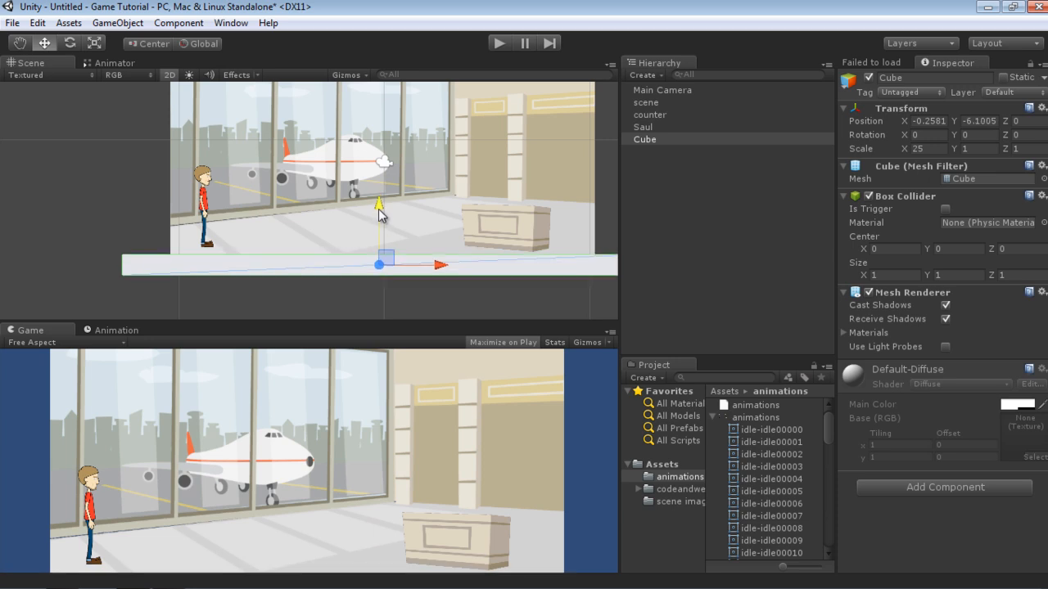
left_click(205, 209)
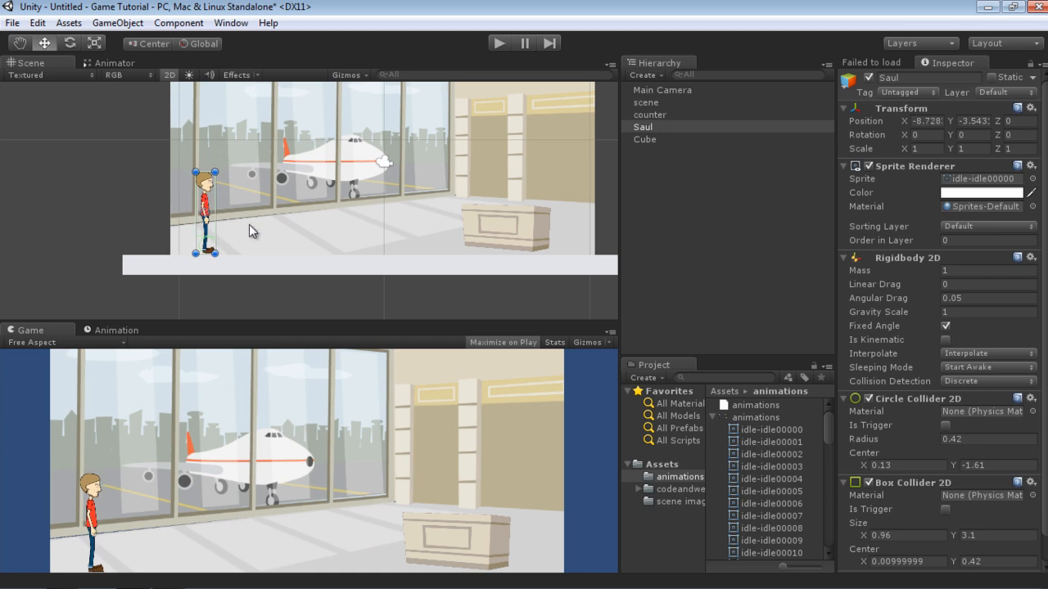
scroll(269, 233, "up", 4)
left_click_drag(139, 219, 135, 214)
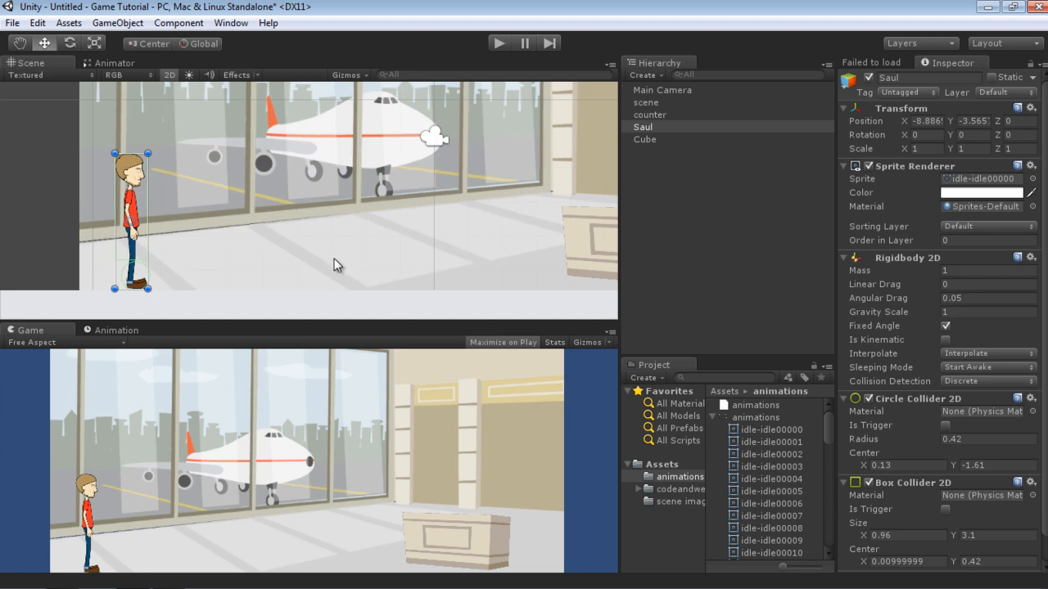
Rename the Cube object as Floor.
left_click(644, 140)
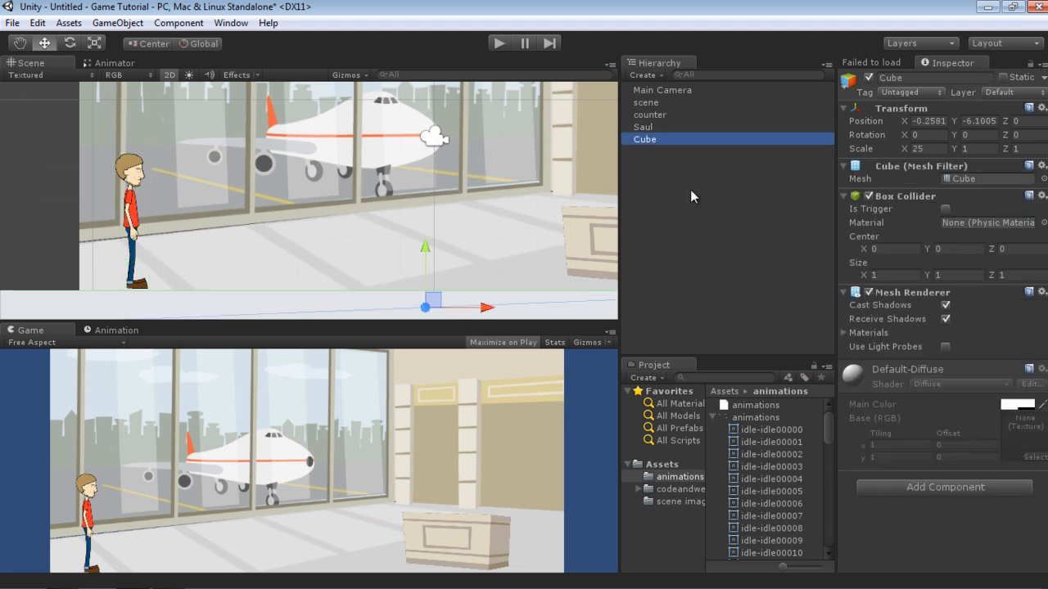
left_click(649, 139)
type("Flo")
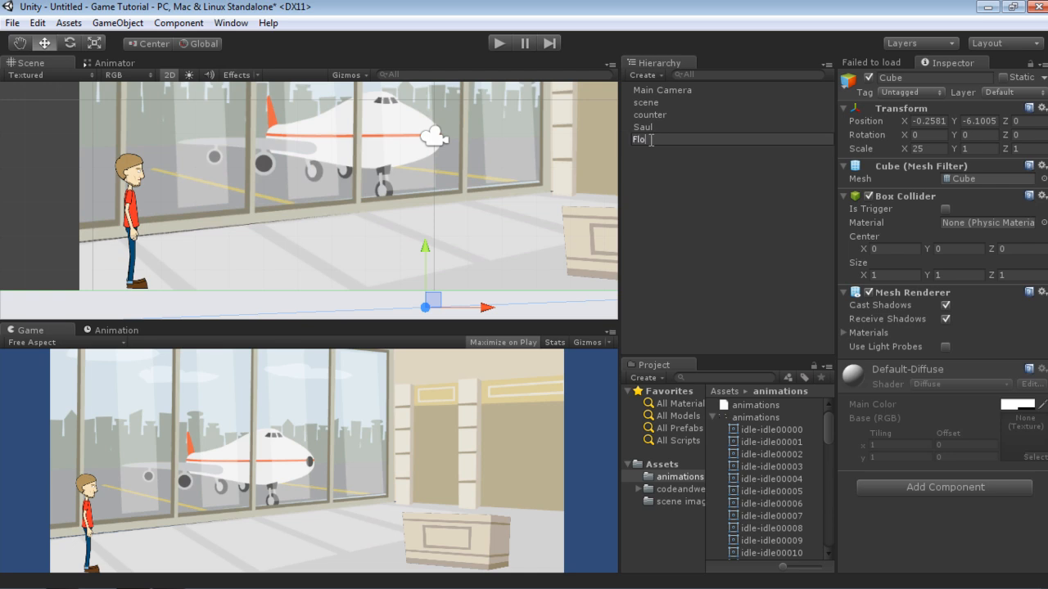
type("r")
key("Return")
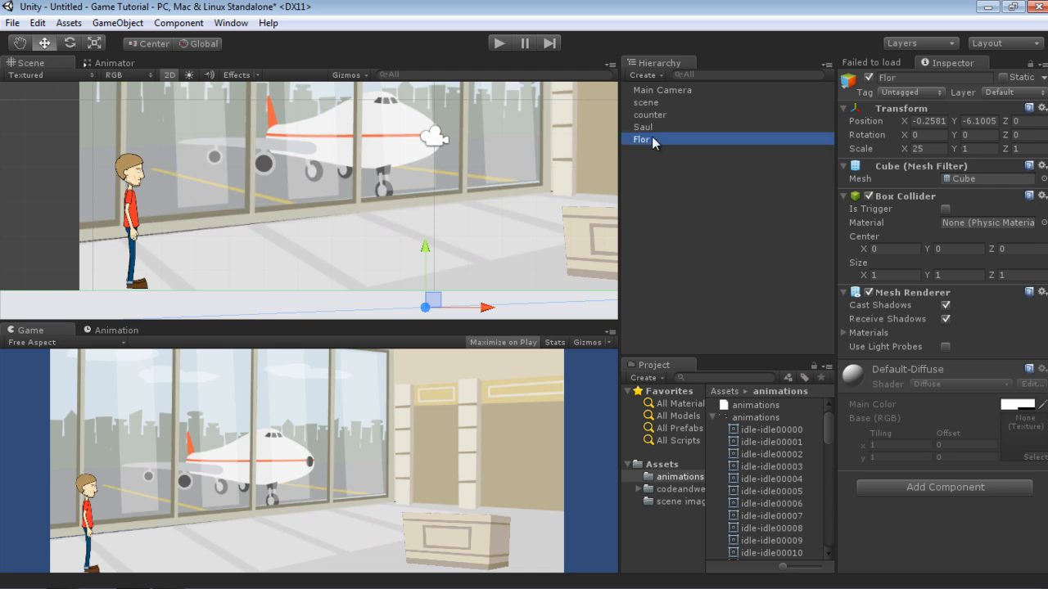
left_click(652, 138)
type("F")
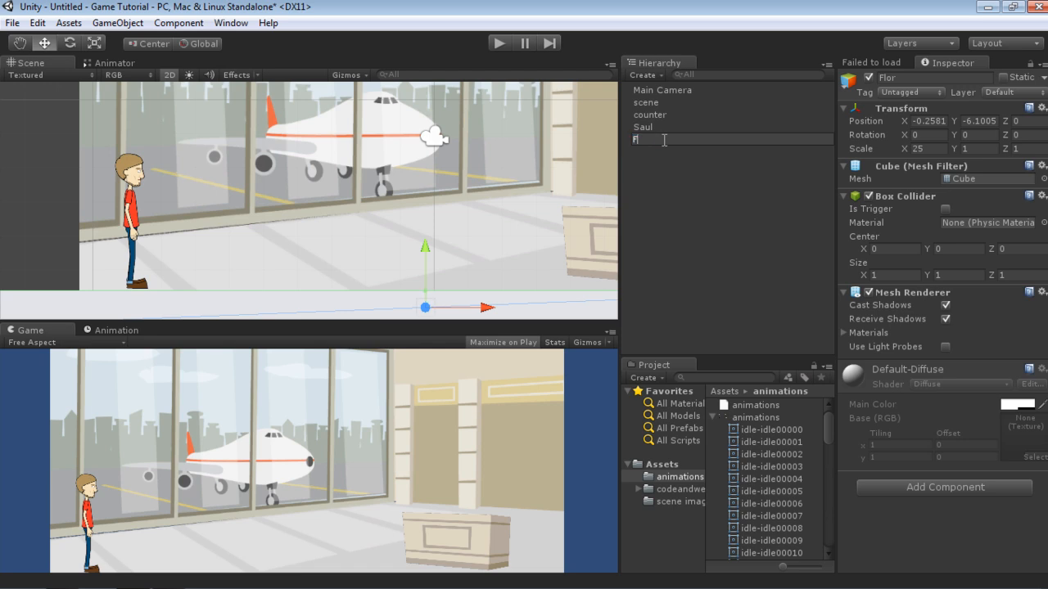
type("loor")
key("Return")
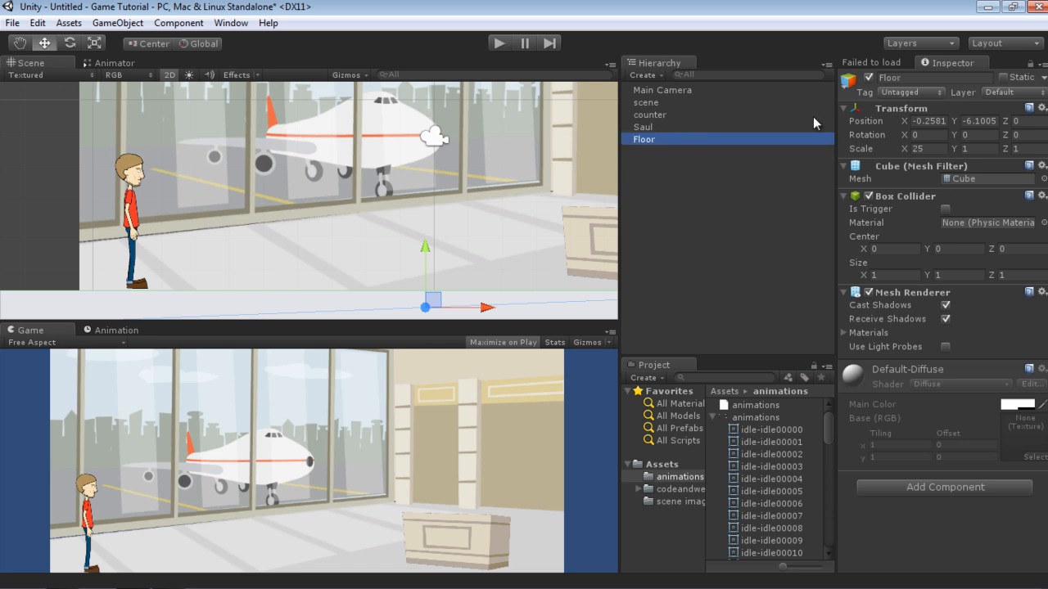
Replace Floor's 3D Box Collider component with a Box Collider 2D.
left_click(1042, 197)
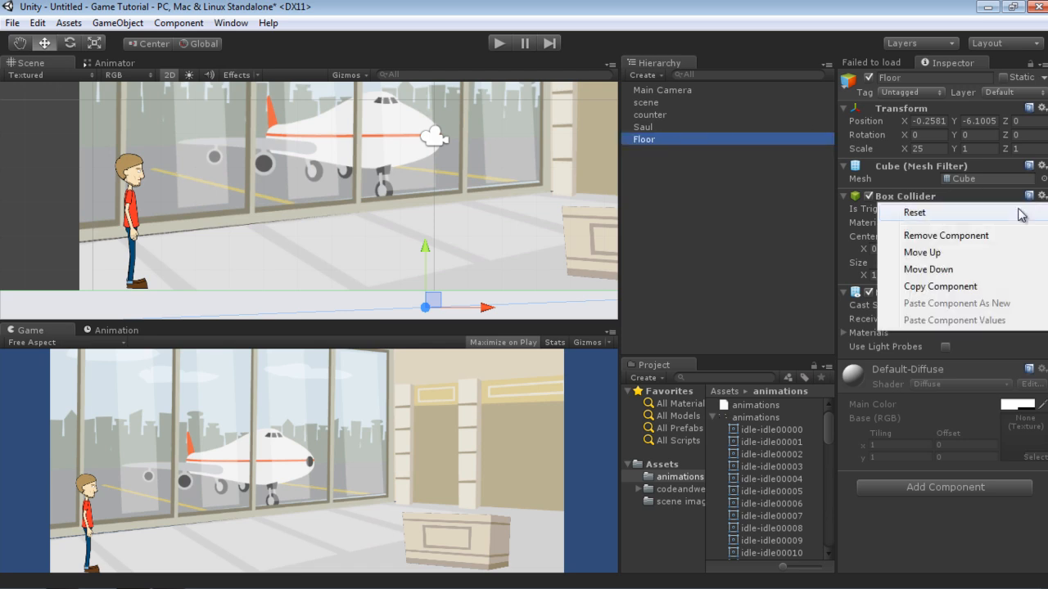
left_click(980, 235)
left_click(949, 391)
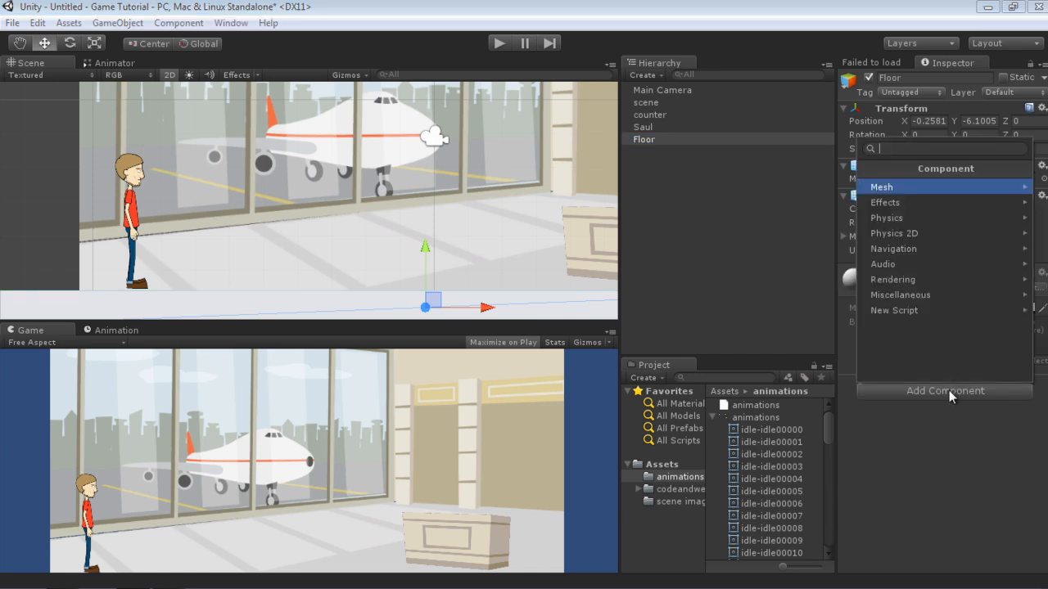
left_click(935, 234)
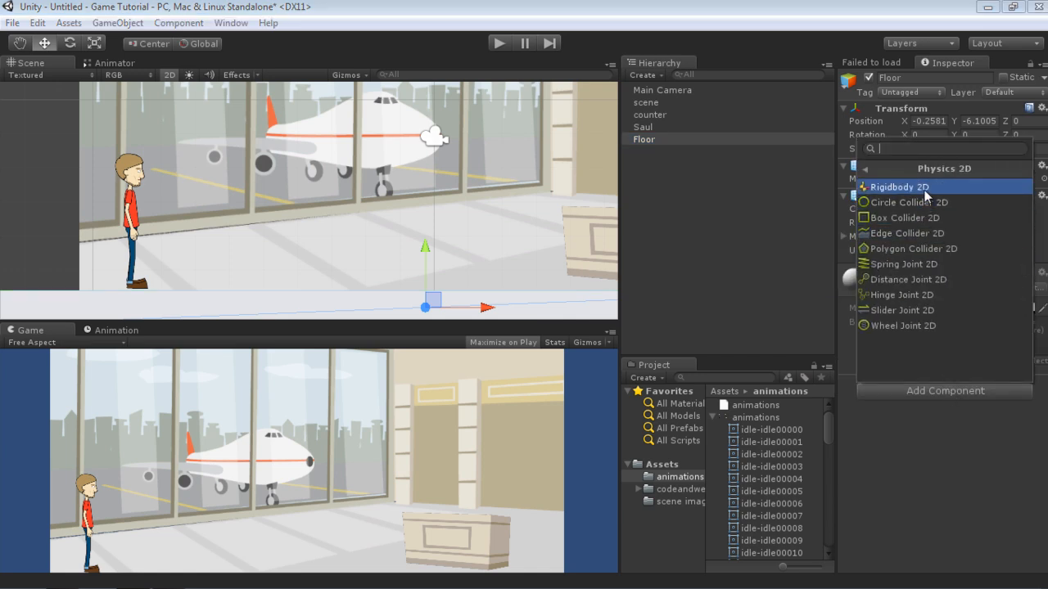
left_click(913, 218)
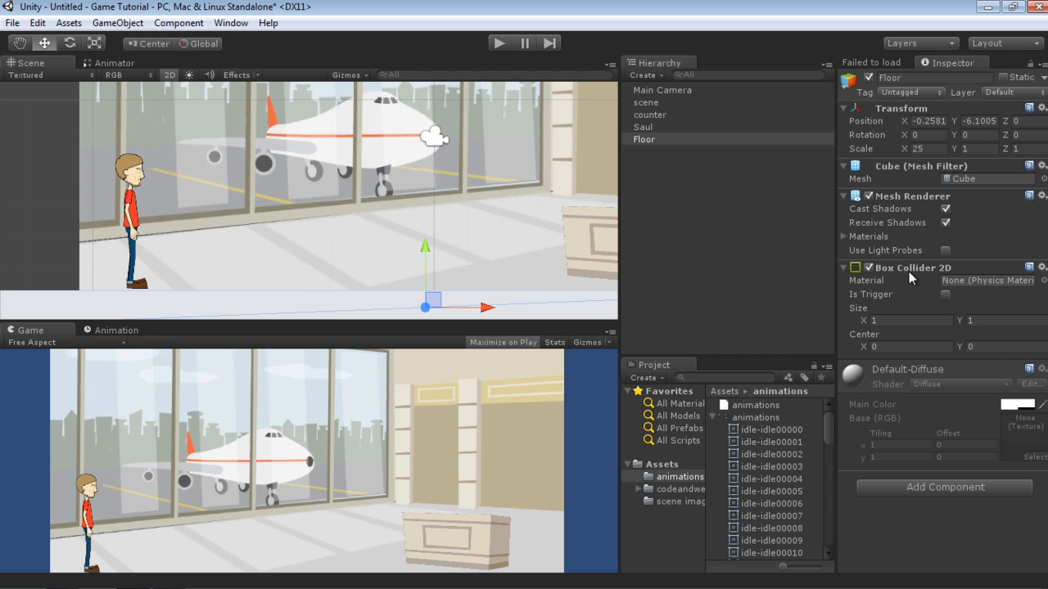
Disable Floor's Mesh Renderer and test in play mode whether Saul stands on it.
scroll(470, 194, "down", 3)
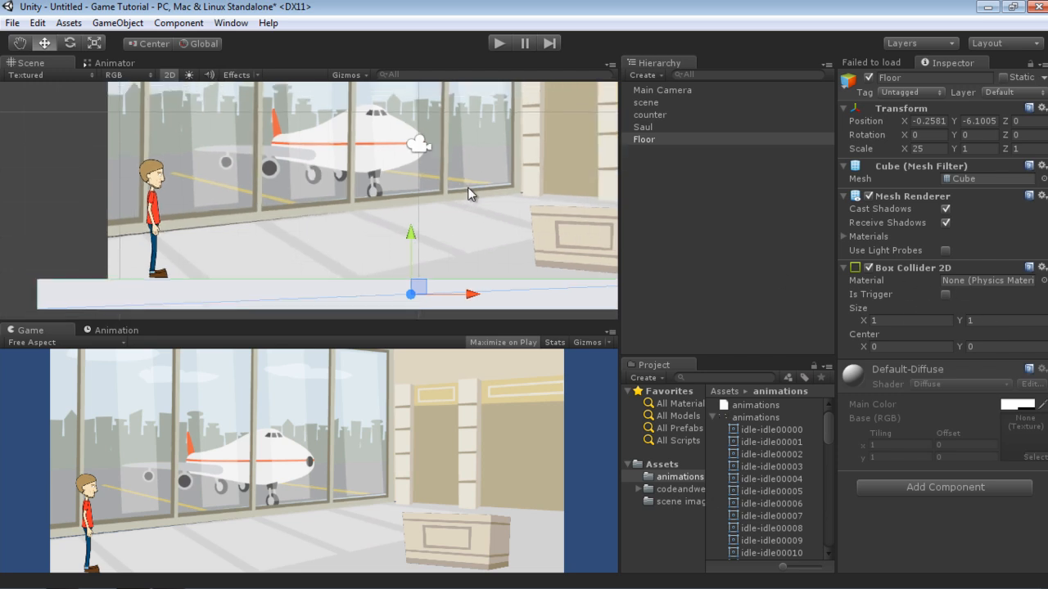
left_click(869, 197)
left_click(497, 45)
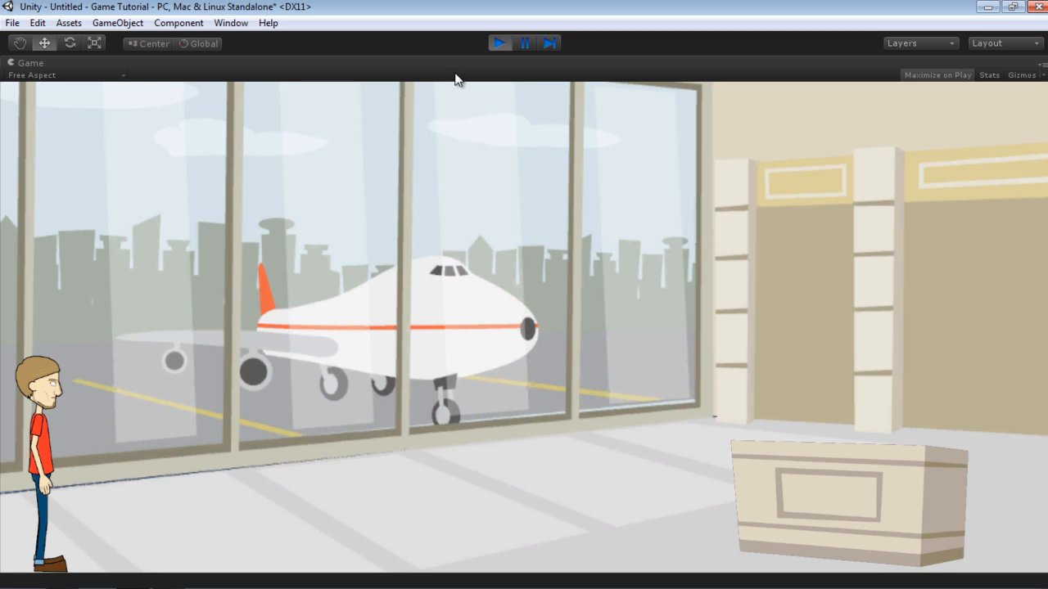
left_click(501, 42)
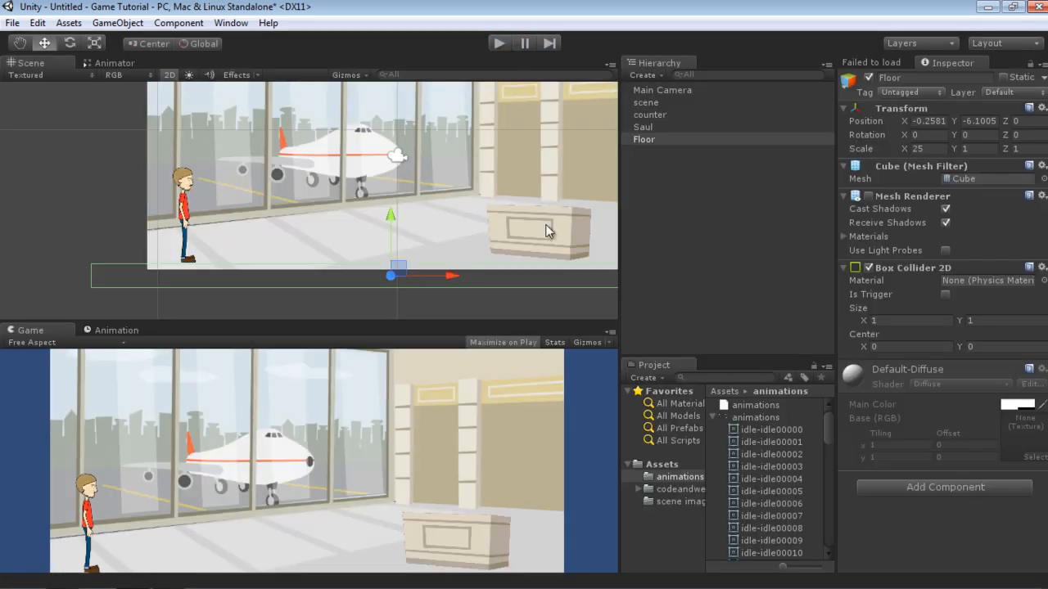
Move the counter slightly up and over to about X 6.01, Y -3.74.
left_click(553, 221)
left_click_drag(568, 221, 570, 216)
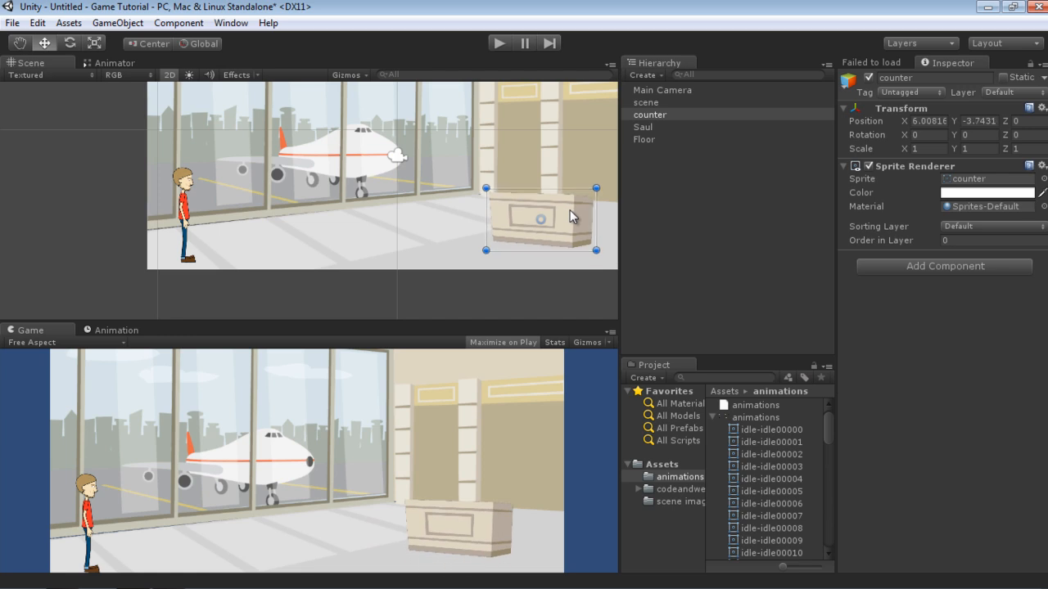
Add an Animator component to Saul.
left_click(647, 126)
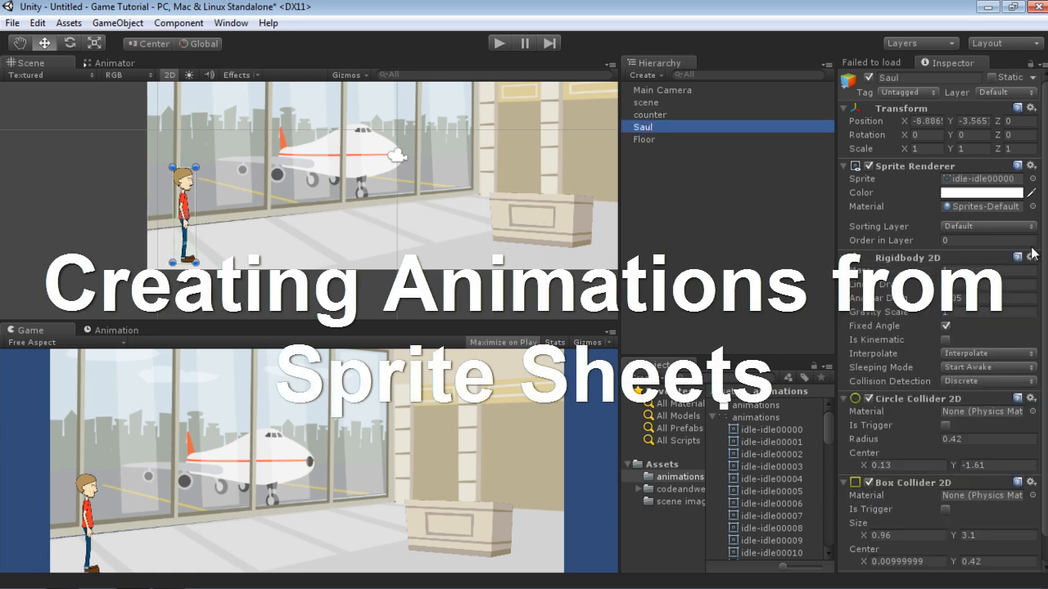
left_click_drag(1044, 232, 1044, 284)
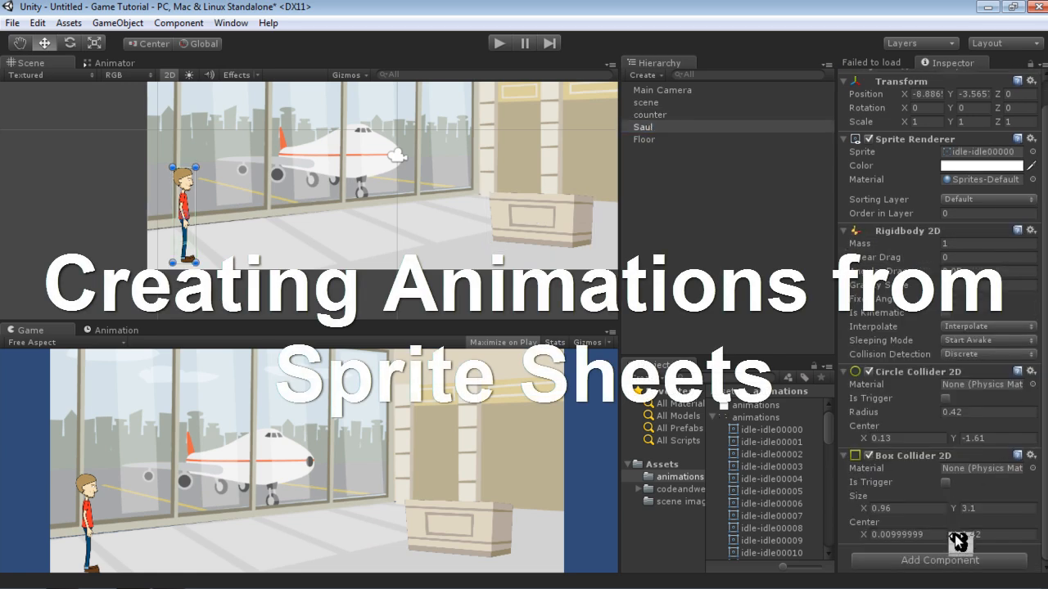
left_click(939, 561)
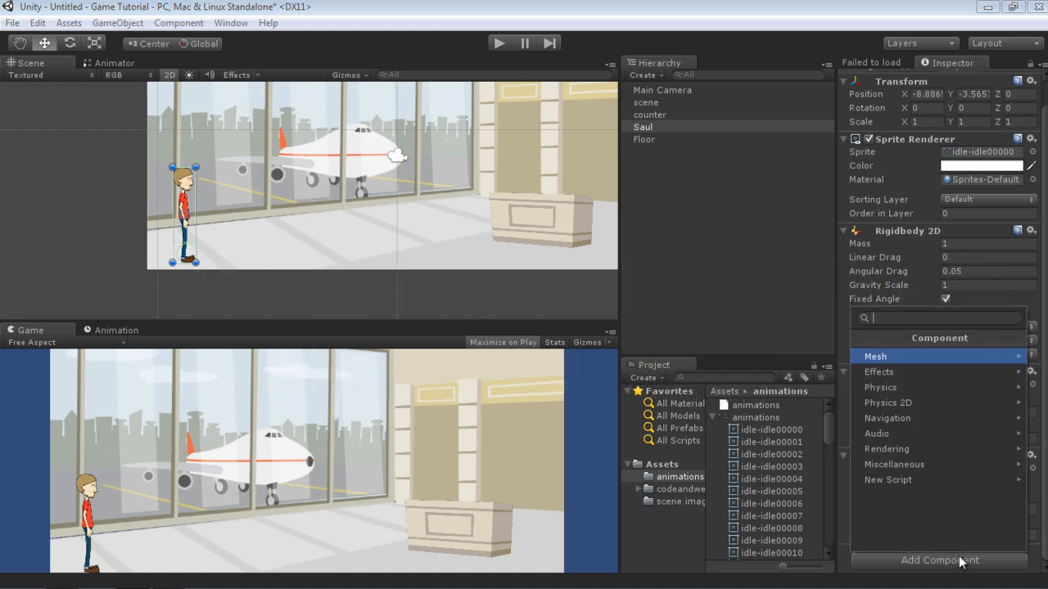
left_click(921, 463)
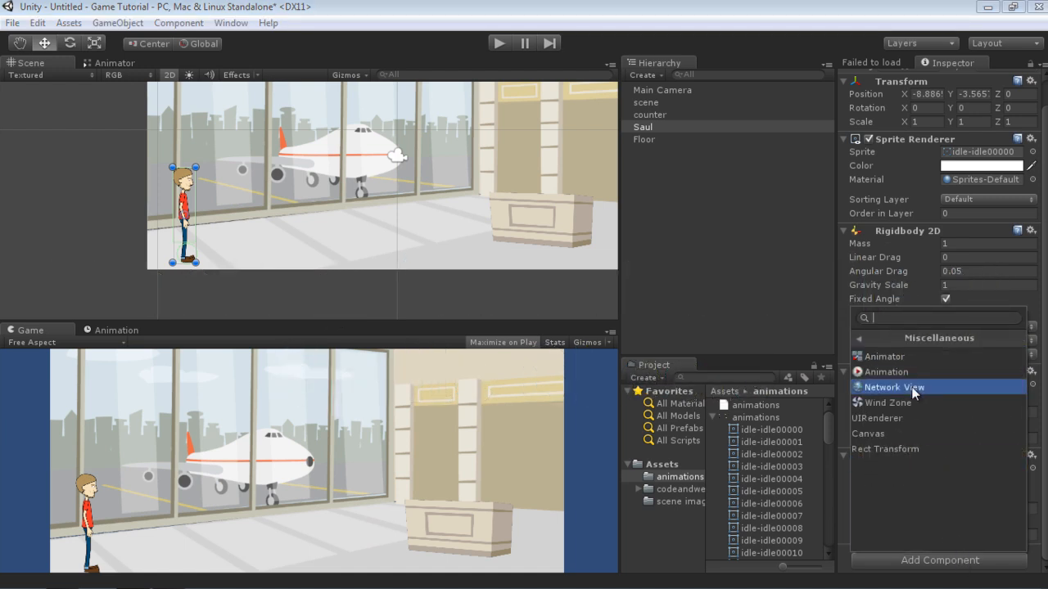
left_click(909, 357)
left_click_drag(1044, 434, 1044, 501)
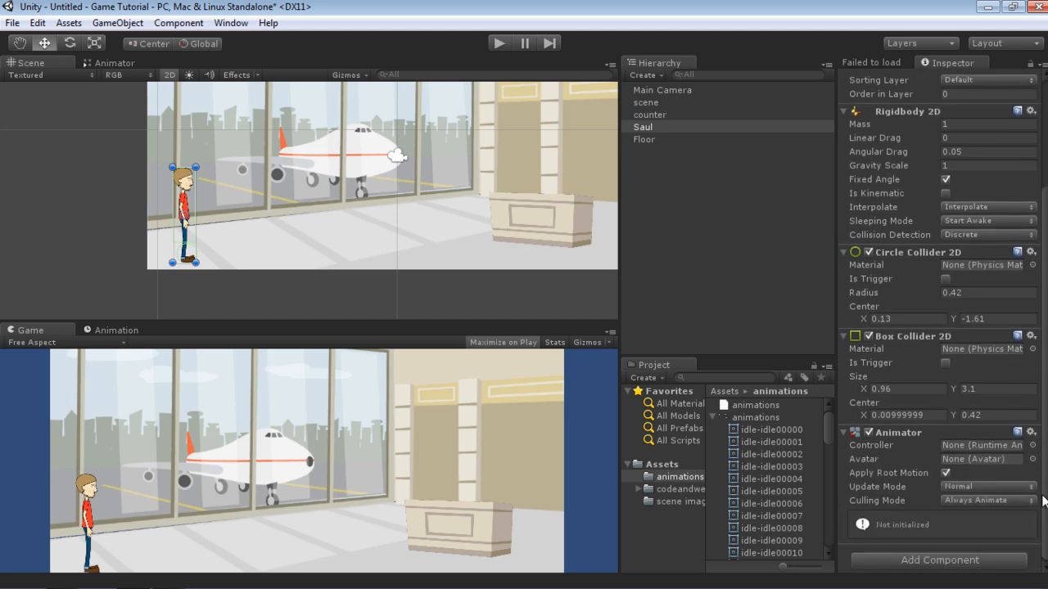
Create an Animator Controller named Saul in the root Assets folder.
left_click(664, 465)
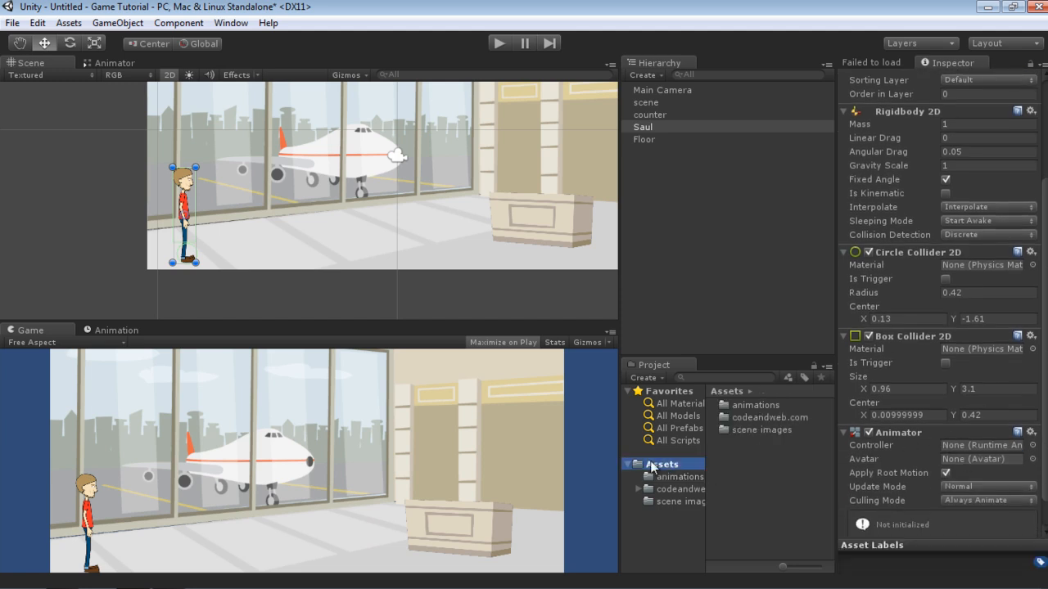
right_click(741, 468)
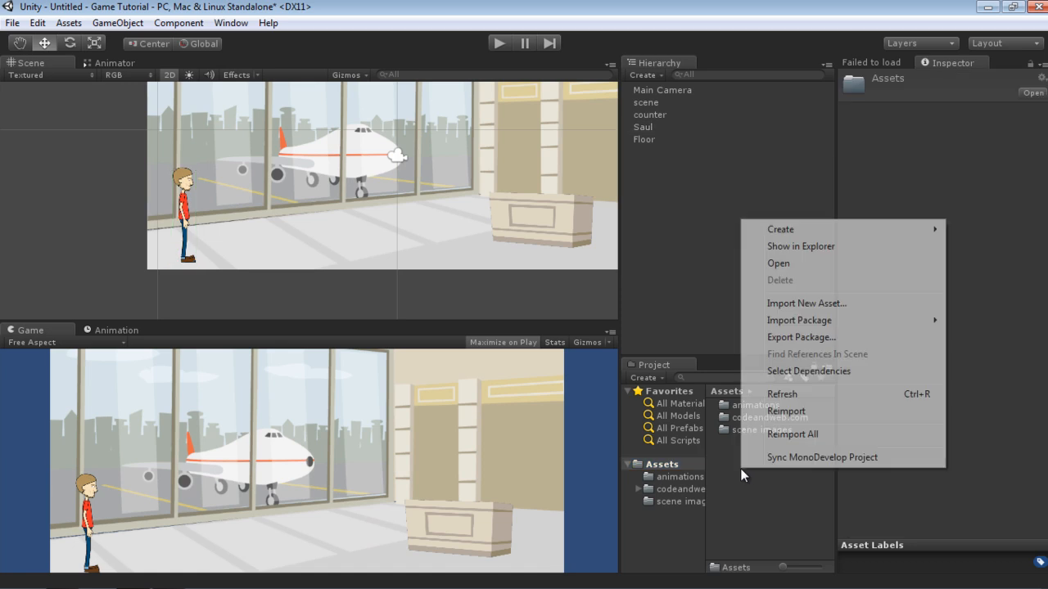
mouse_move(807, 231)
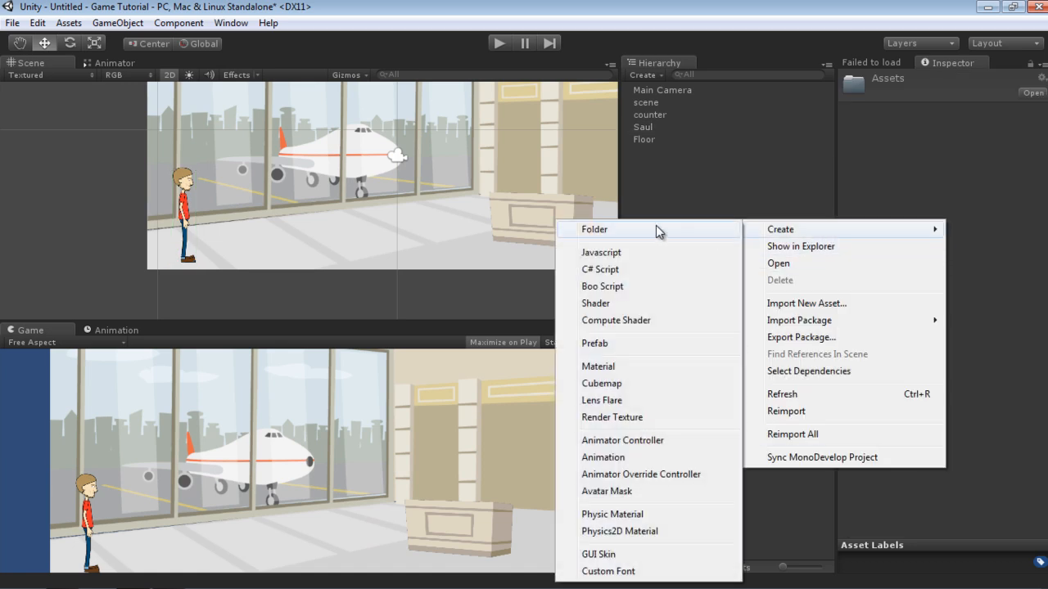
left_click(631, 440)
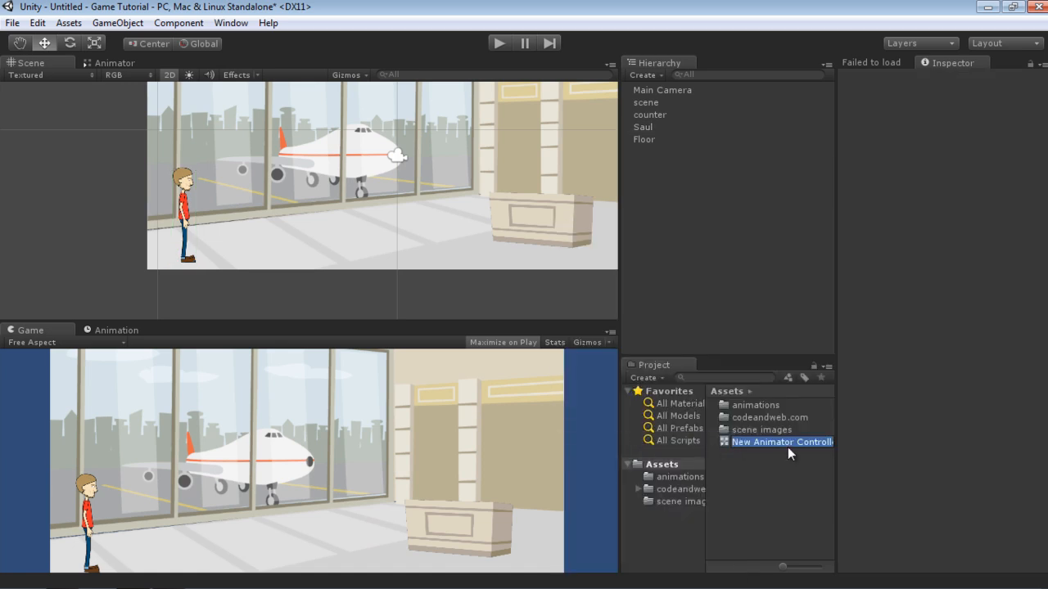
type("Saul")
key("Return")
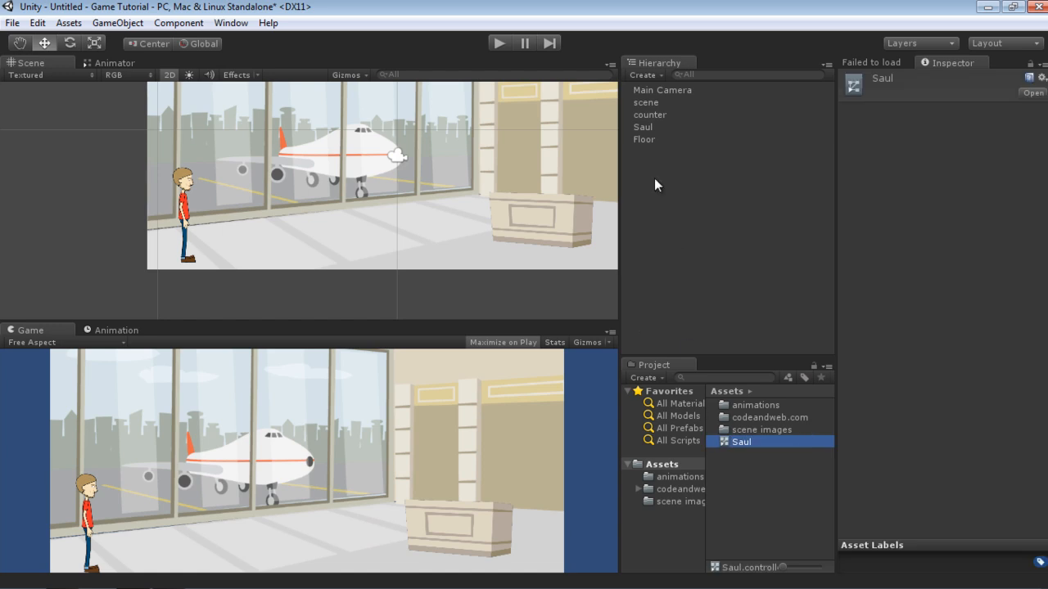
Assign the Saul animator controller from the root Assets folder to the Controller field of Saul's Animator component.
left_click(646, 126)
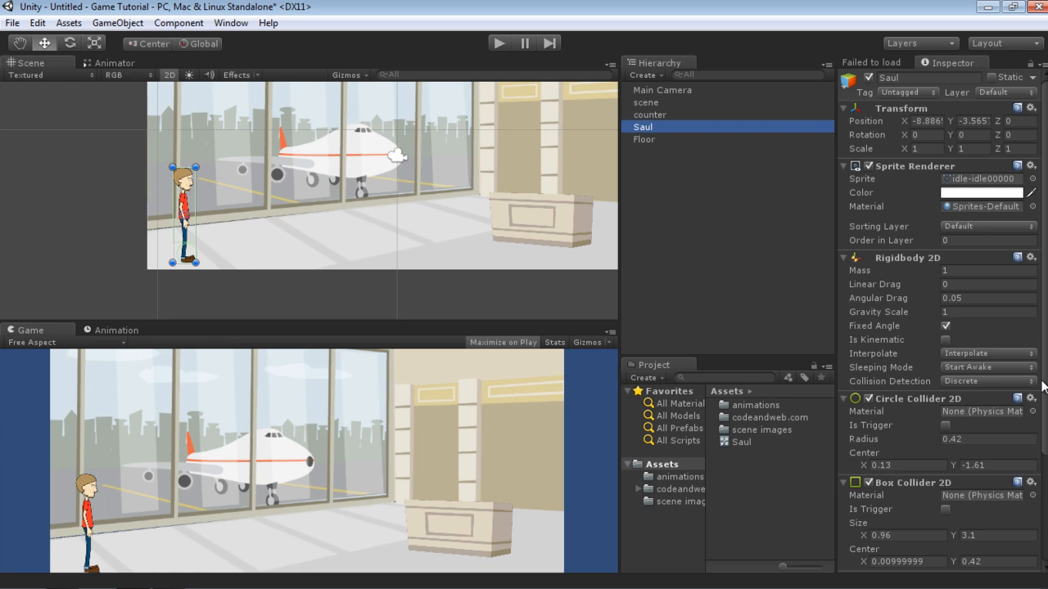
scroll(1044, 407, "down", 2)
scroll(1045, 407, "down", 3)
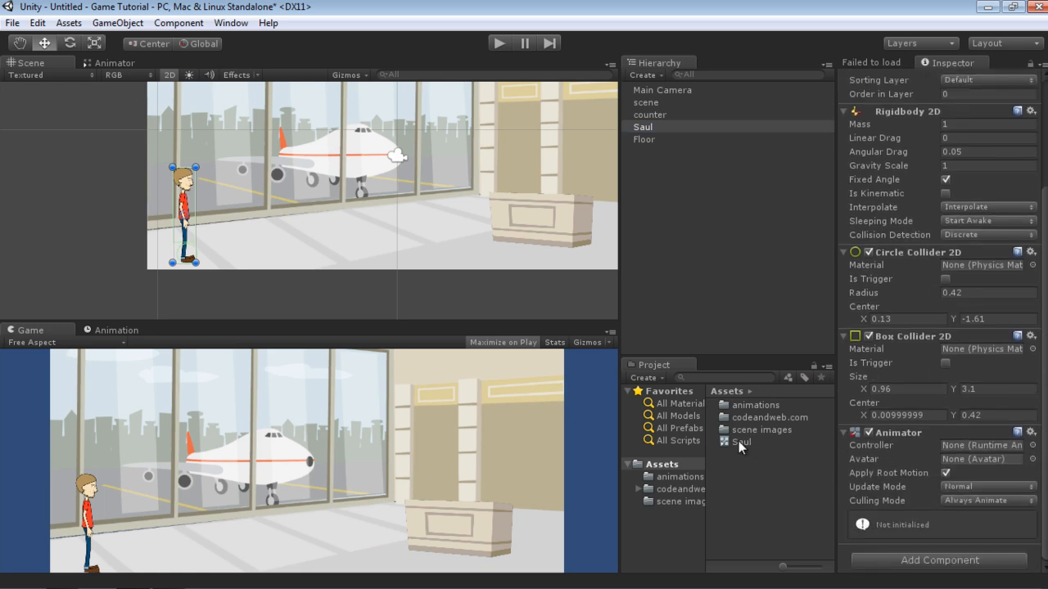
left_click_drag(732, 439, 977, 446)
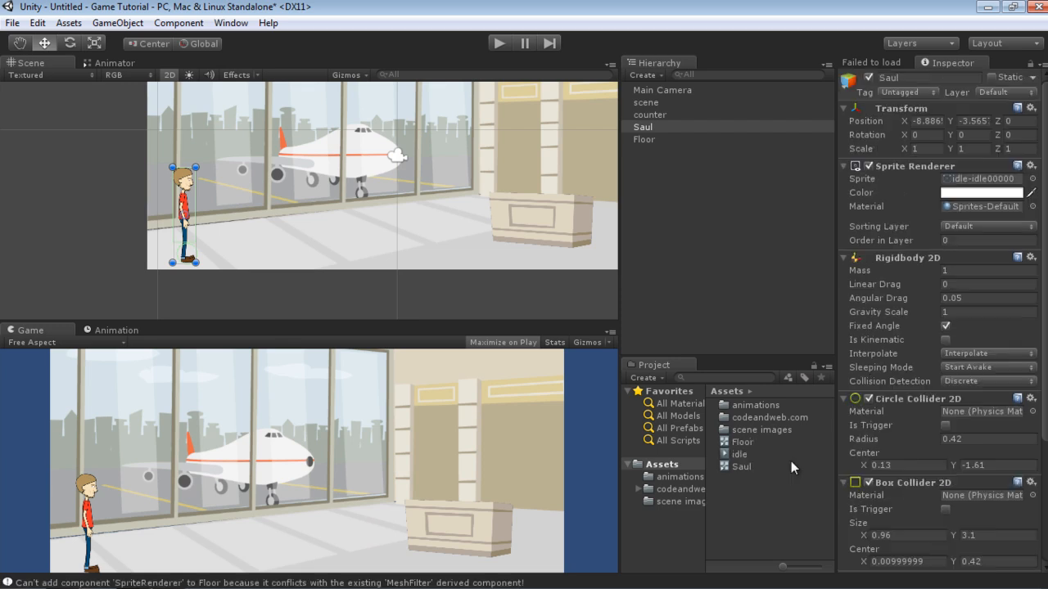
Create a new animation clip named idle for Saul, saved in the Assets folder.
left_click(125, 331)
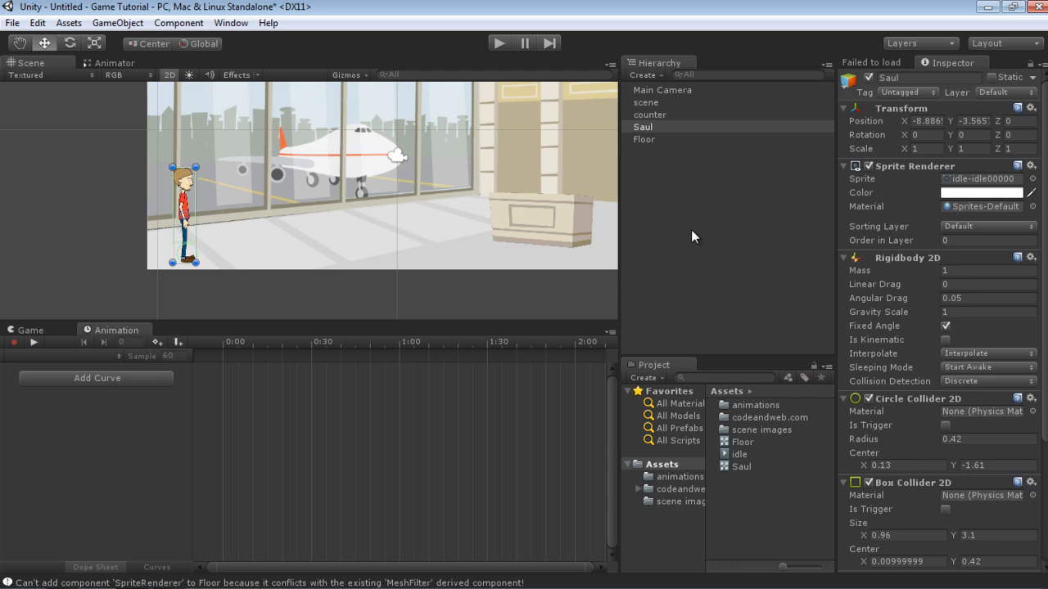
left_click(652, 125)
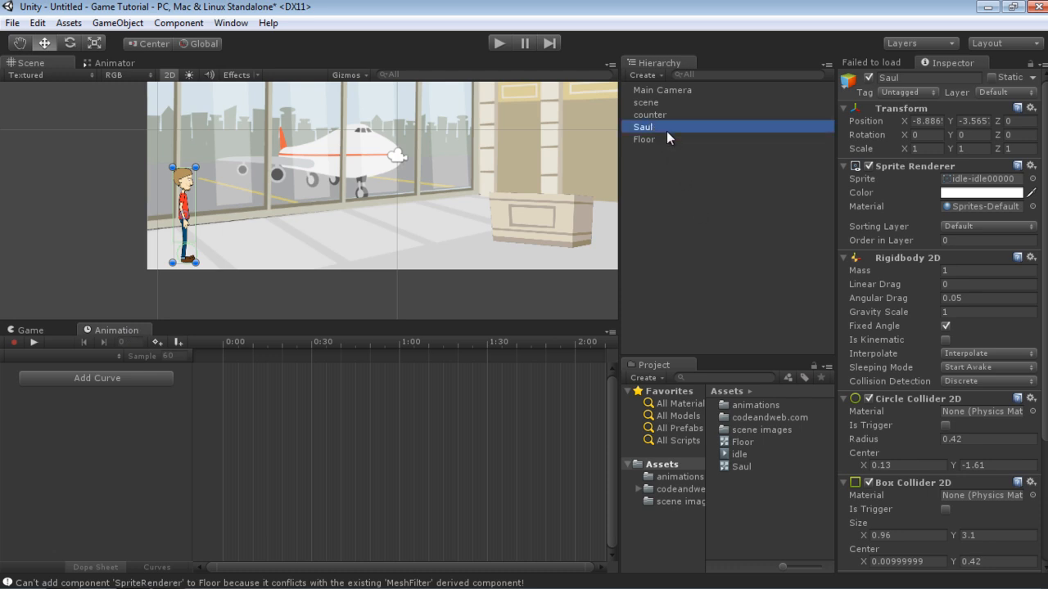
left_click(118, 356)
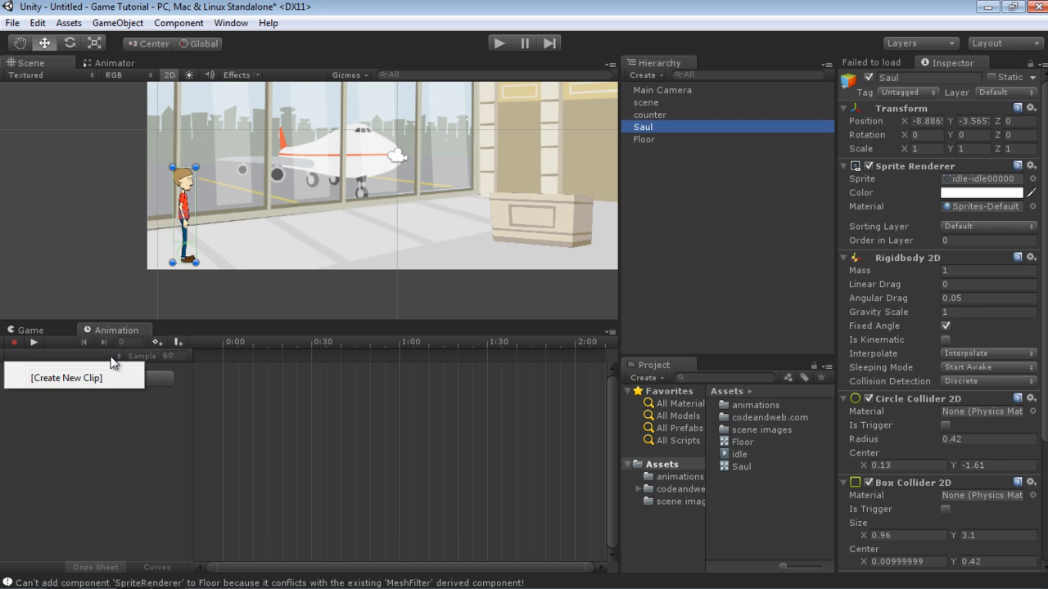
left_click(127, 375)
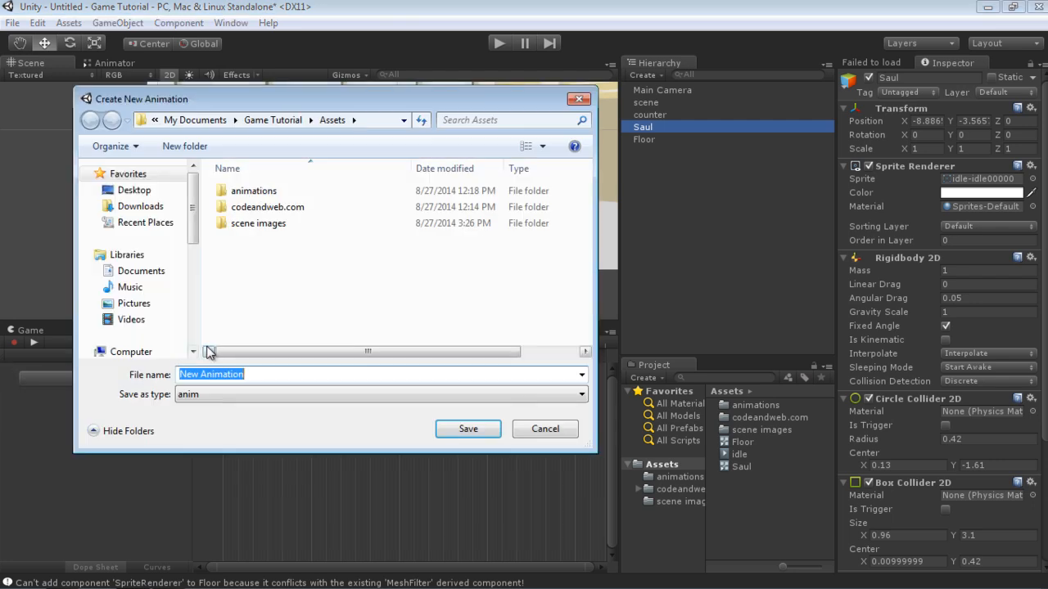
type("idle")
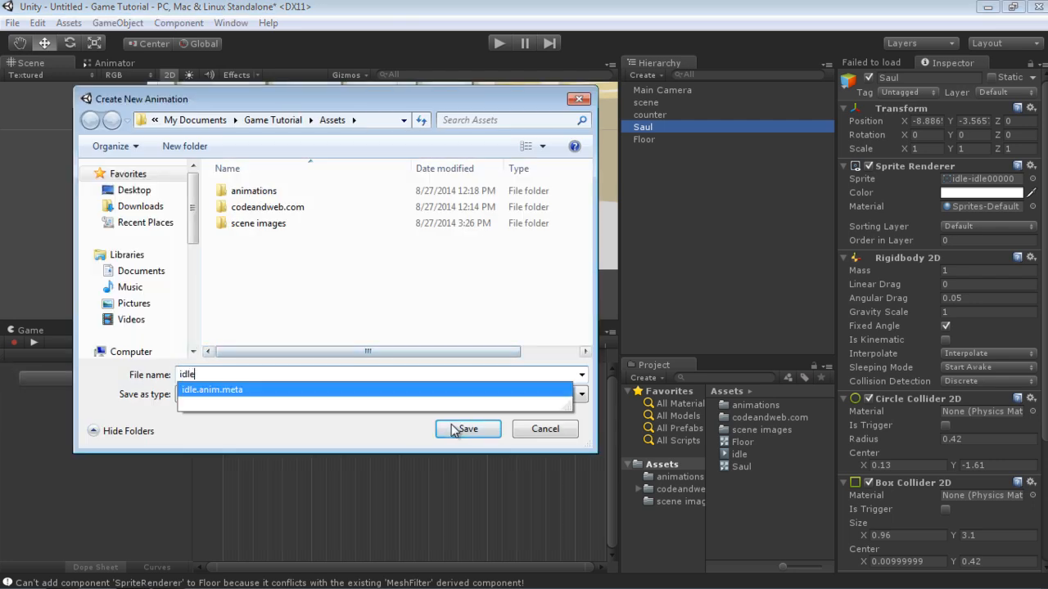
left_click(443, 430)
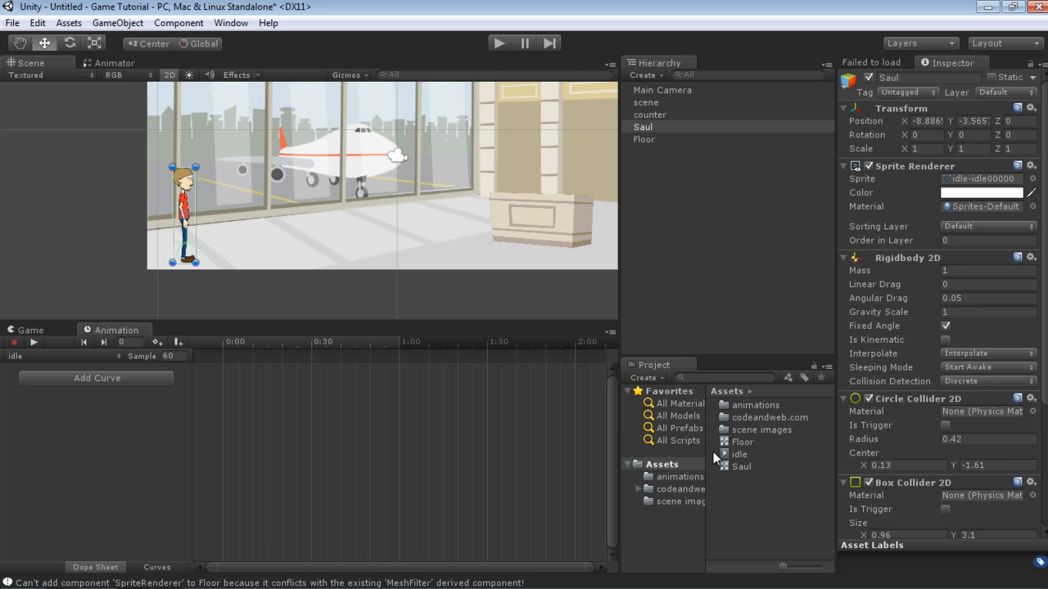
Add all idle sprites, idle-idle00000 through idle-idle00052, from the animations sprite sheet to the idle clip's timeline.
left_click(678, 475)
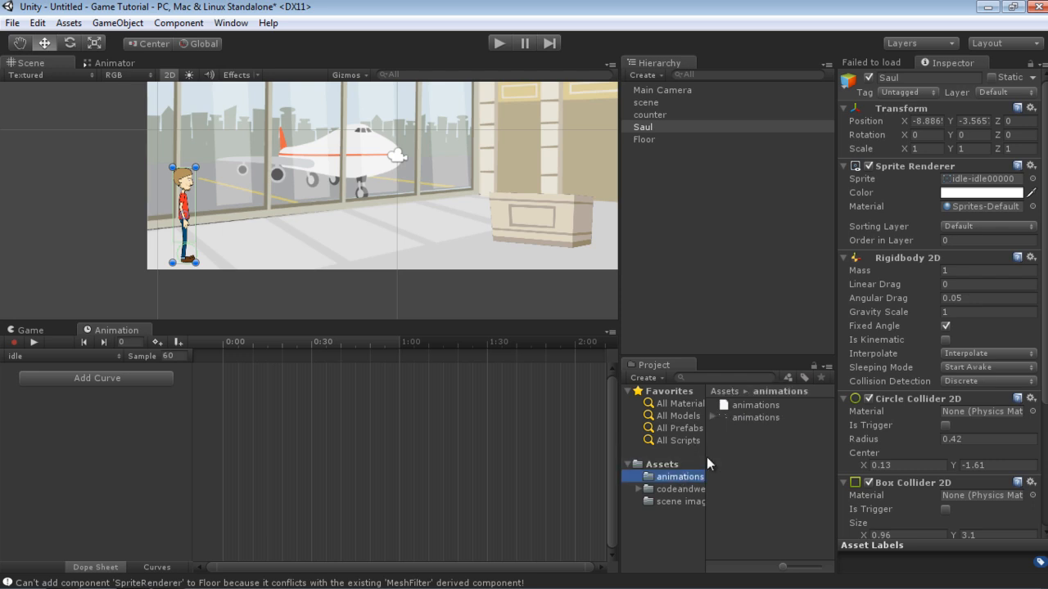
left_click(715, 417)
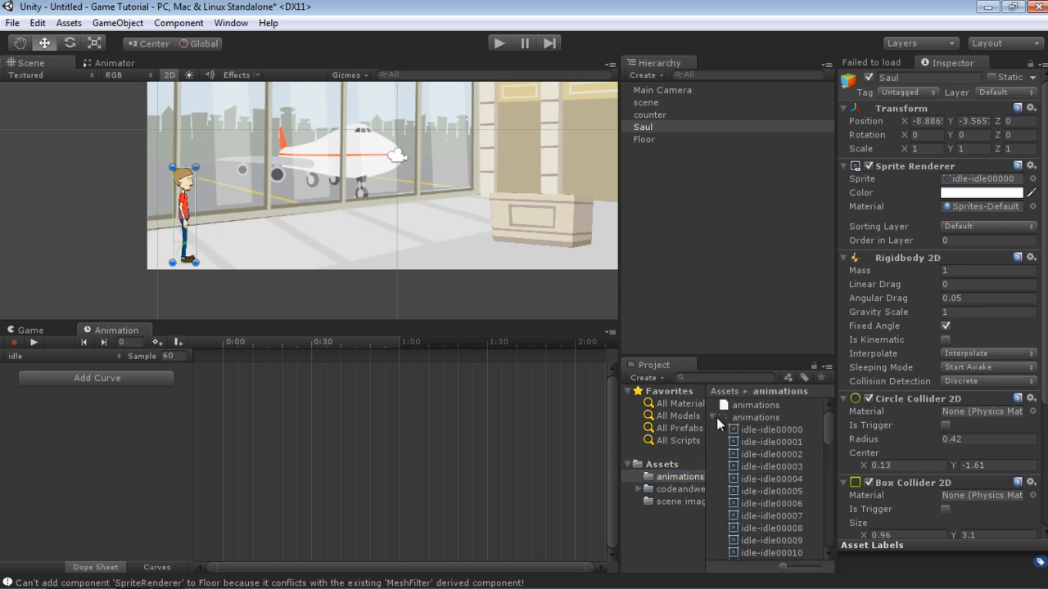
left_click(769, 430)
left_click_drag(826, 431, 811, 416)
left_click(772, 475, "shift")
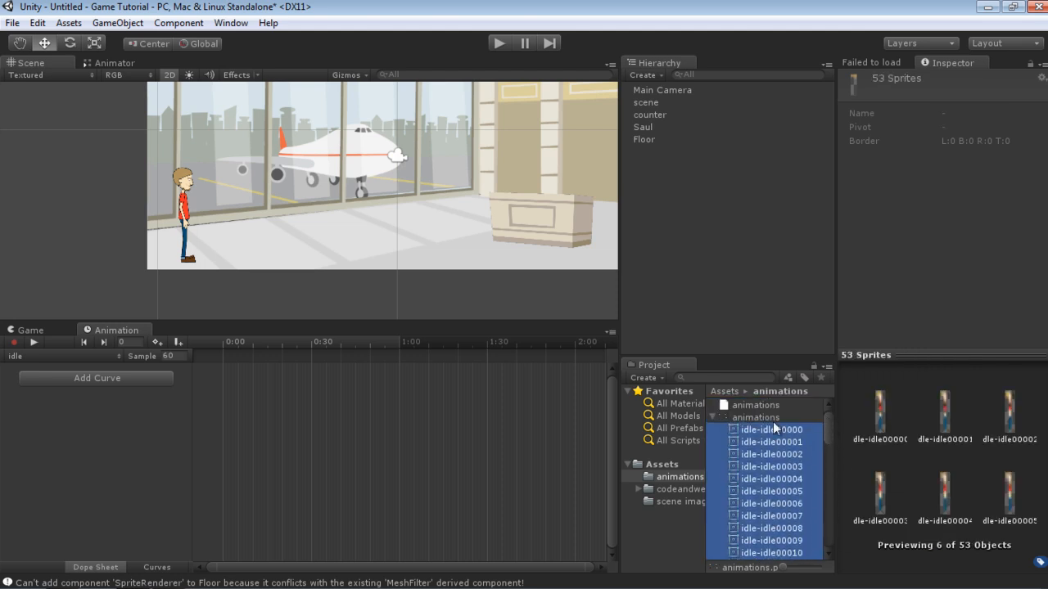
left_click_drag(743, 433, 246, 385)
Set the idle clip's sample rate to 30, scrub through it and test it in play mode.
mouse_move(244, 345)
left_mouse_down()
mouse_move(346, 342)
mouse_move(238, 339)
left_mouse_up()
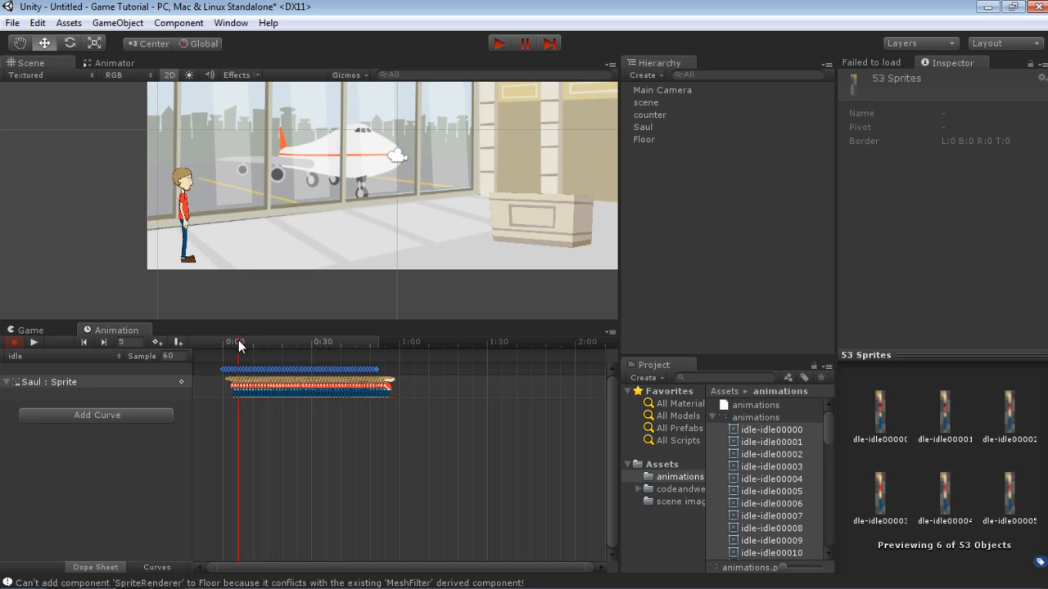
left_click(169, 356)
type("30")
left_click_drag(308, 339, 225, 344)
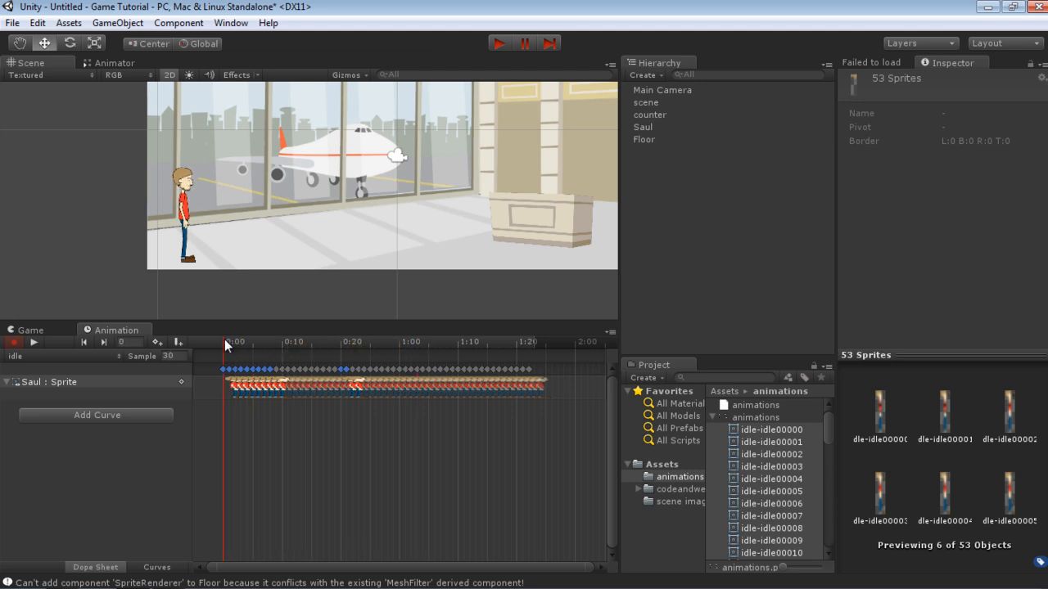
left_click(496, 43)
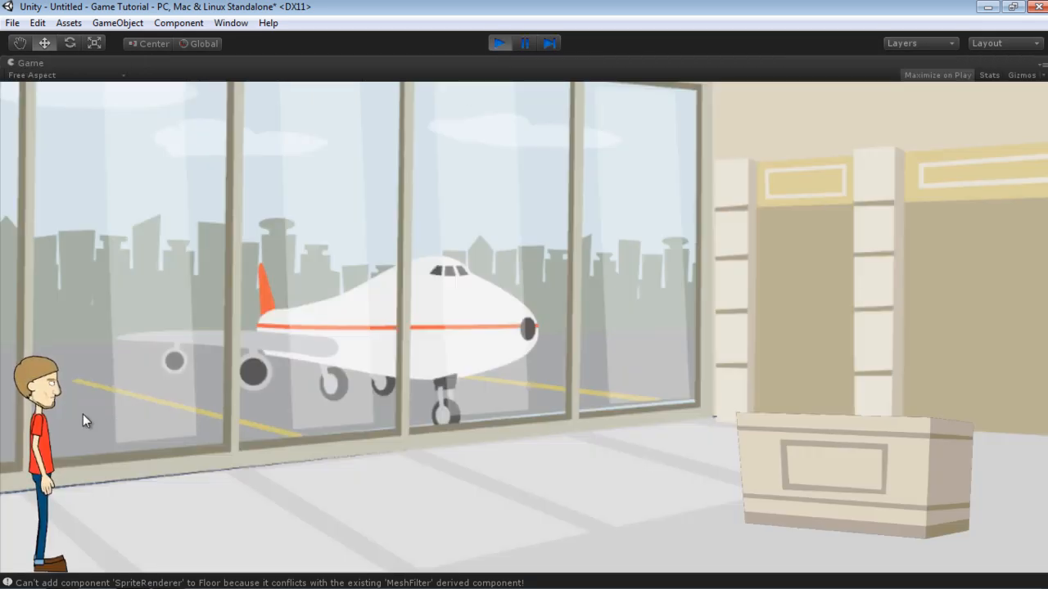
left_click(506, 44)
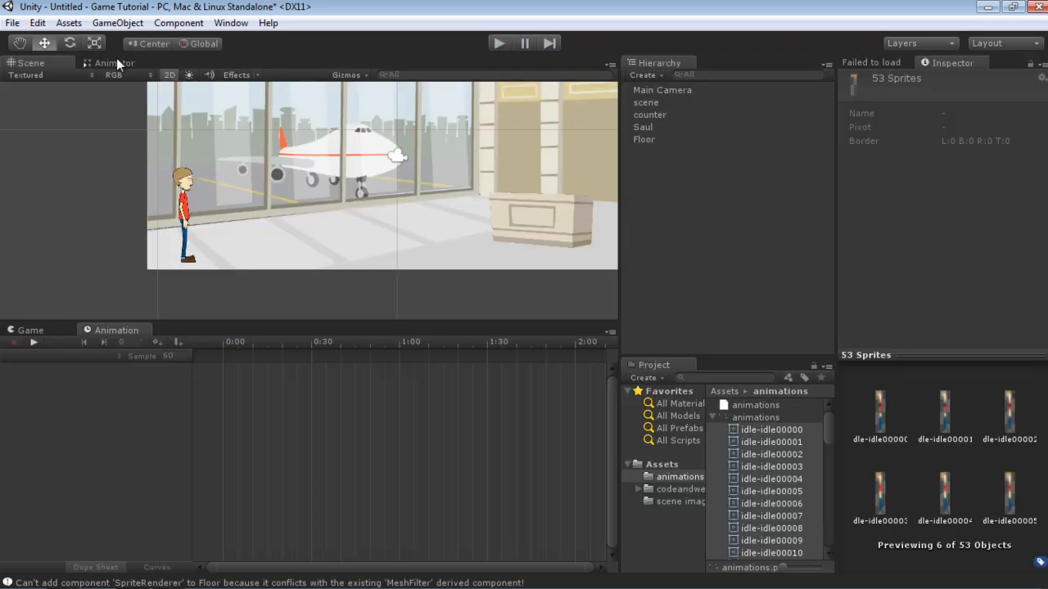
Place the idle state directly above Any State in Saul's Animator graph.
left_click(113, 62)
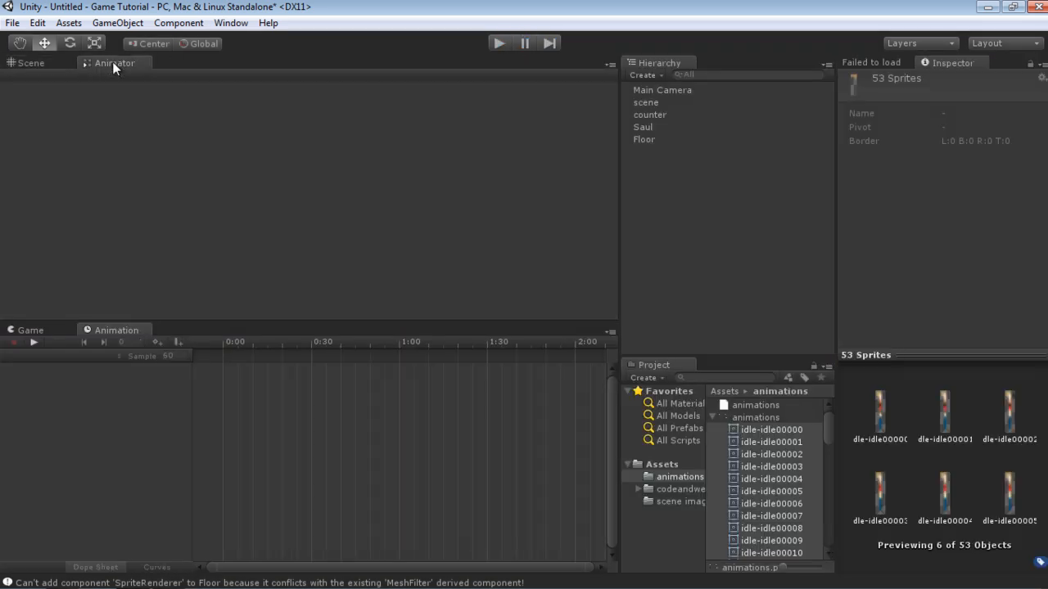
left_click(654, 127)
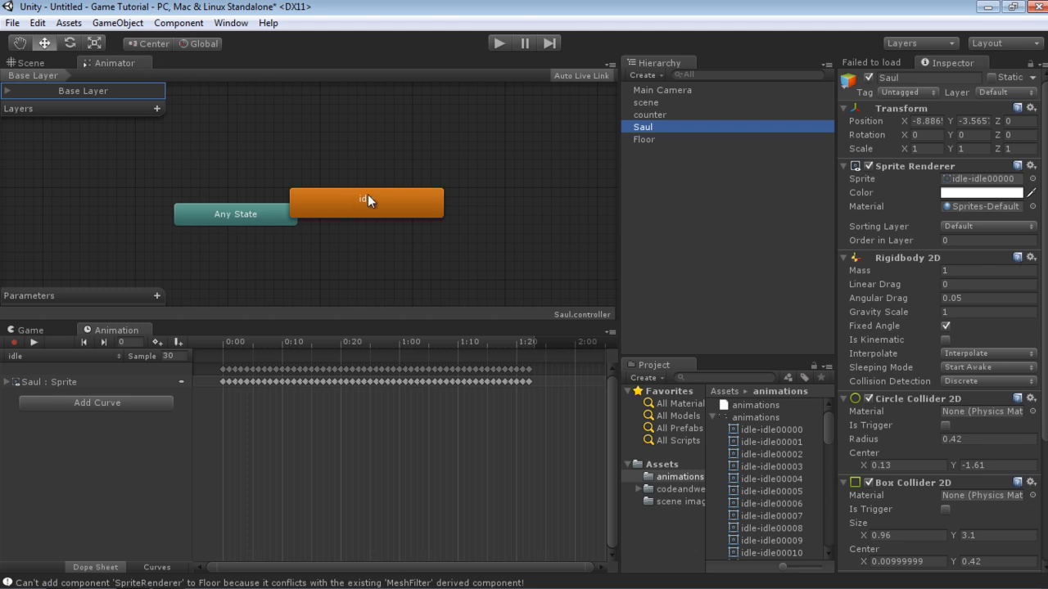
left_click_drag(394, 207, 270, 178)
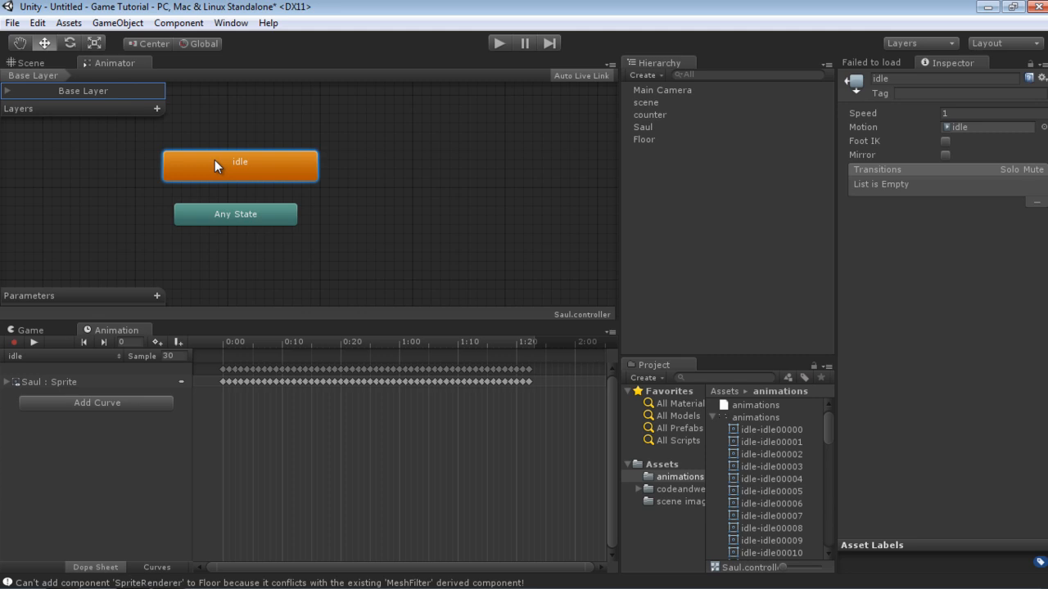
Create a clip named run for Saul in the animations folder and place its state above idle in the Animator graph.
left_click(645, 129)
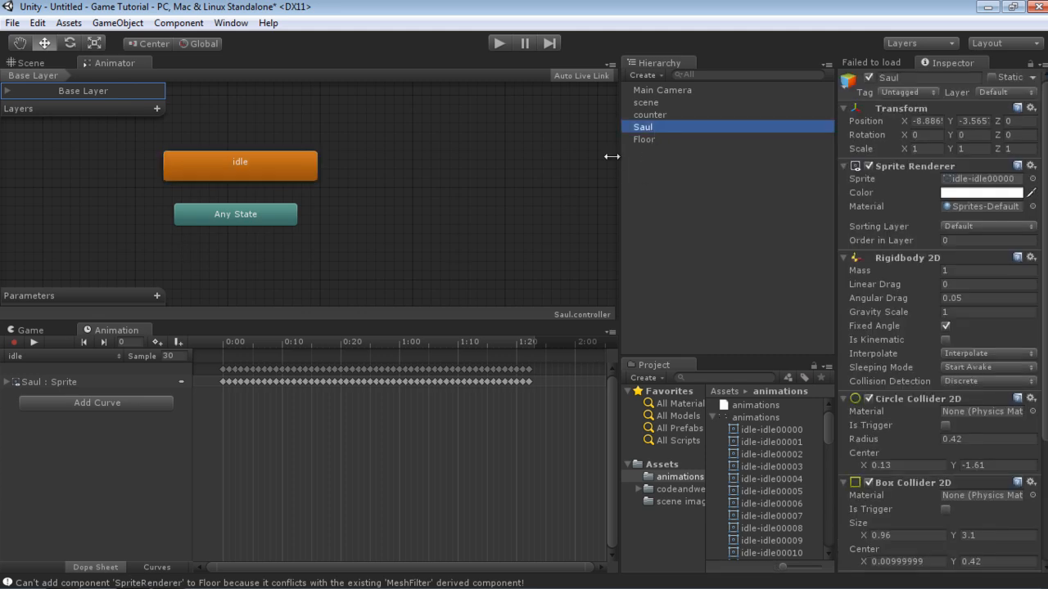
left_click(119, 355)
left_click(94, 394)
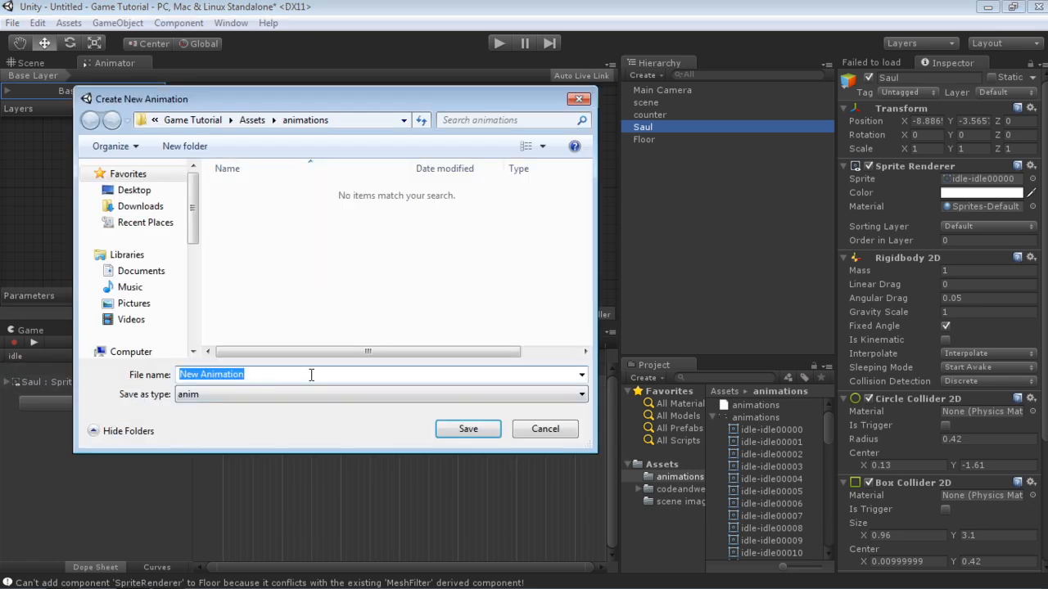
type("run")
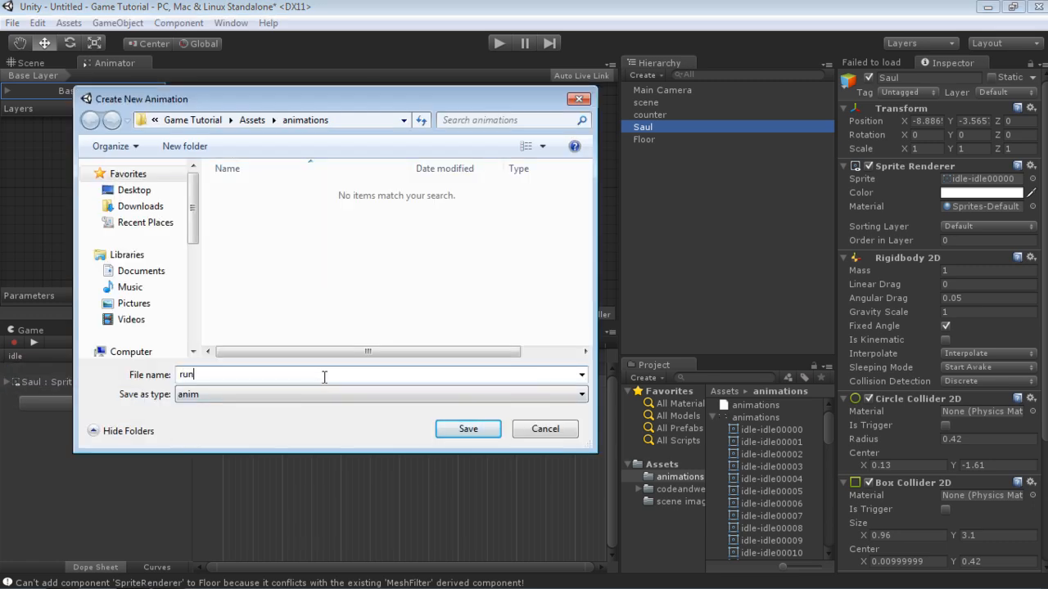
left_click(473, 432)
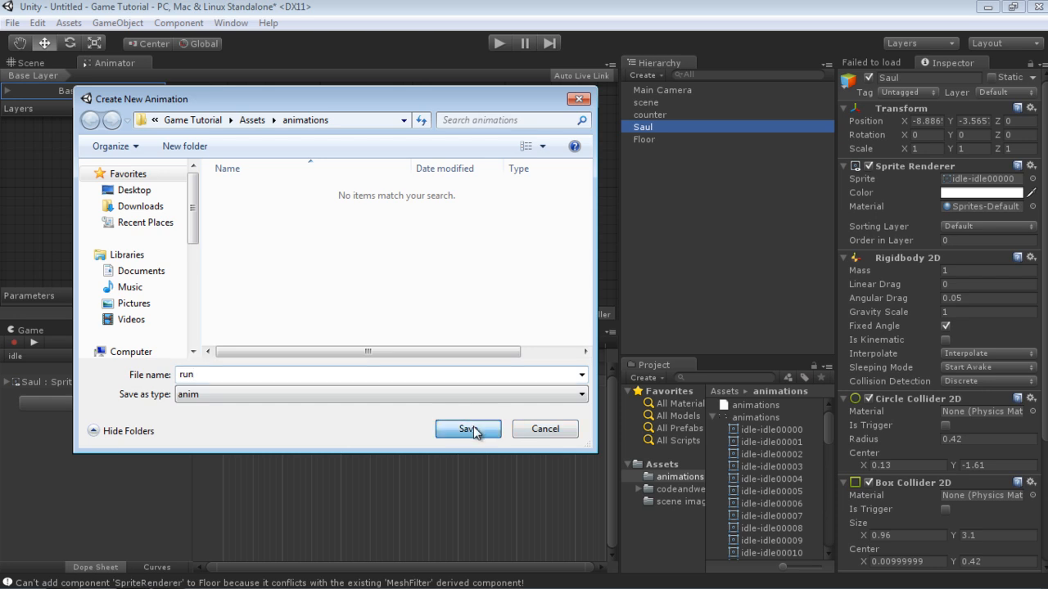
left_click_drag(288, 216, 258, 117)
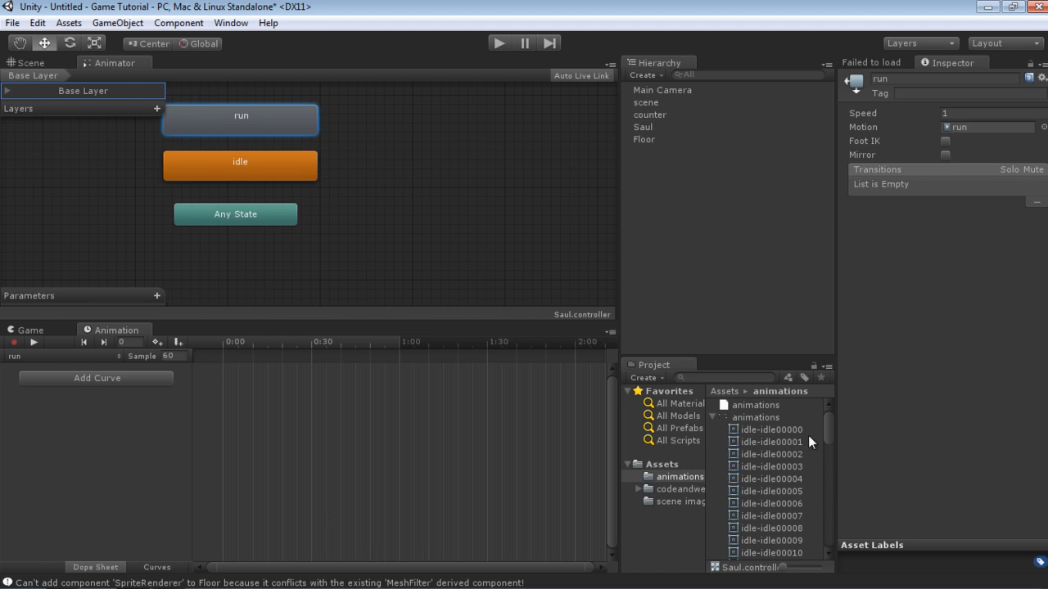
Add all 25 run sprites, starting with run-run00000, to the run clip's timeline.
left_click_drag(828, 429, 827, 502)
left_click(778, 422)
left_click(774, 542, "shift")
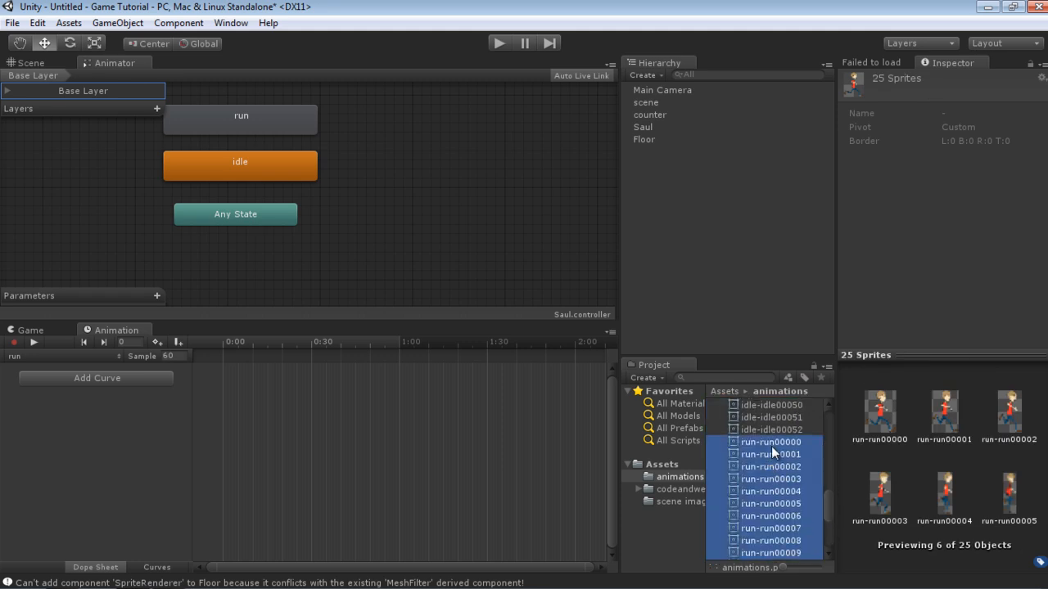
left_click_drag(775, 443, 254, 378)
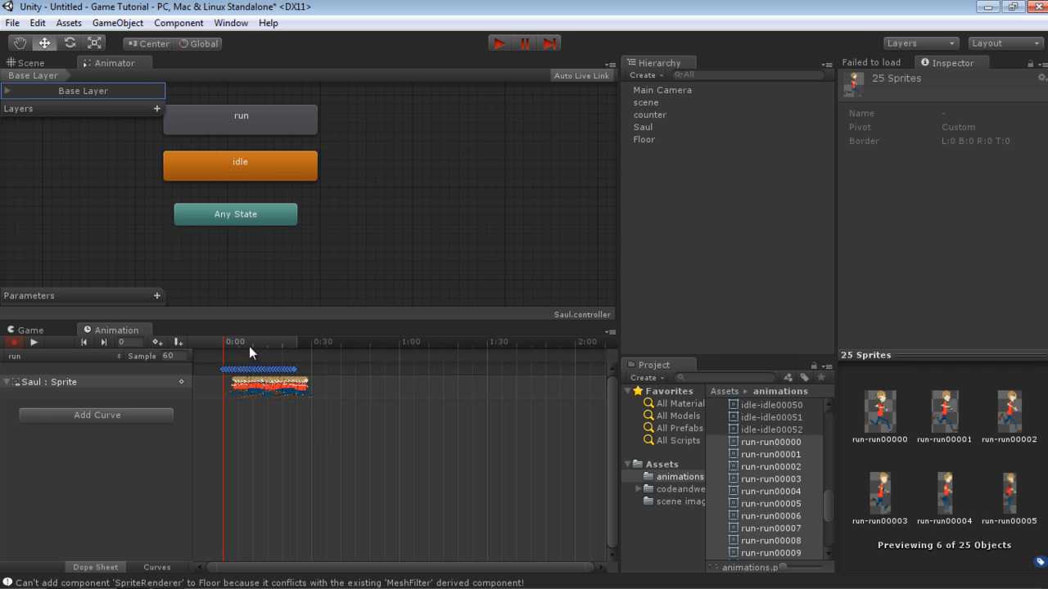
Preview the run clip in the scene and set its sample rate to 30.
left_click(243, 341)
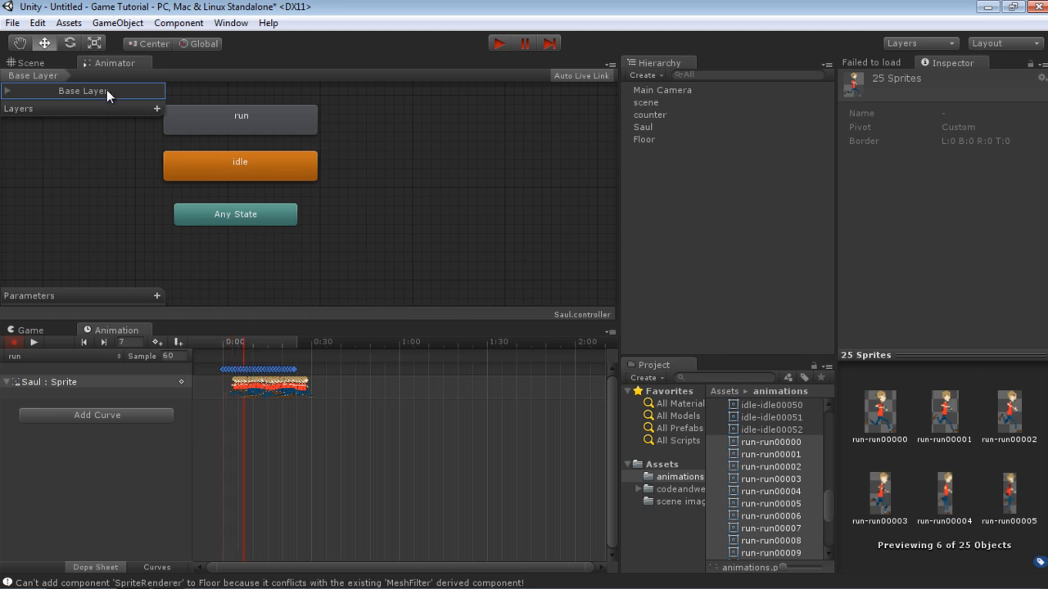
left_click(41, 62)
mouse_move(245, 342)
left_mouse_down()
mouse_move(240, 336)
mouse_move(292, 344)
mouse_move(234, 345)
mouse_move(271, 343)
mouse_move(246, 343)
left_mouse_up()
left_click(167, 356)
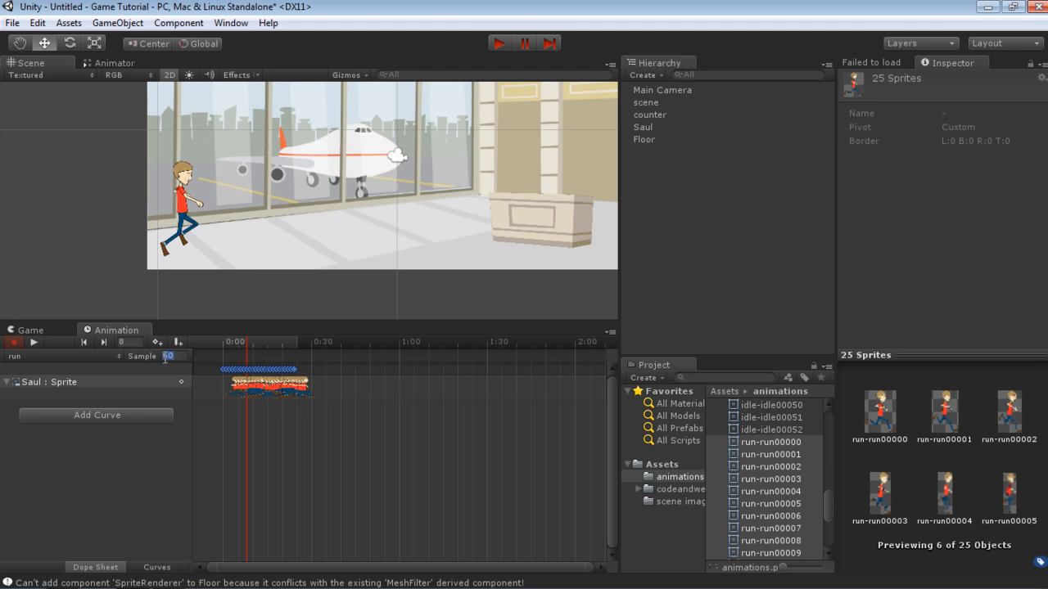
type("10")
left_click_drag(270, 347, 226, 343)
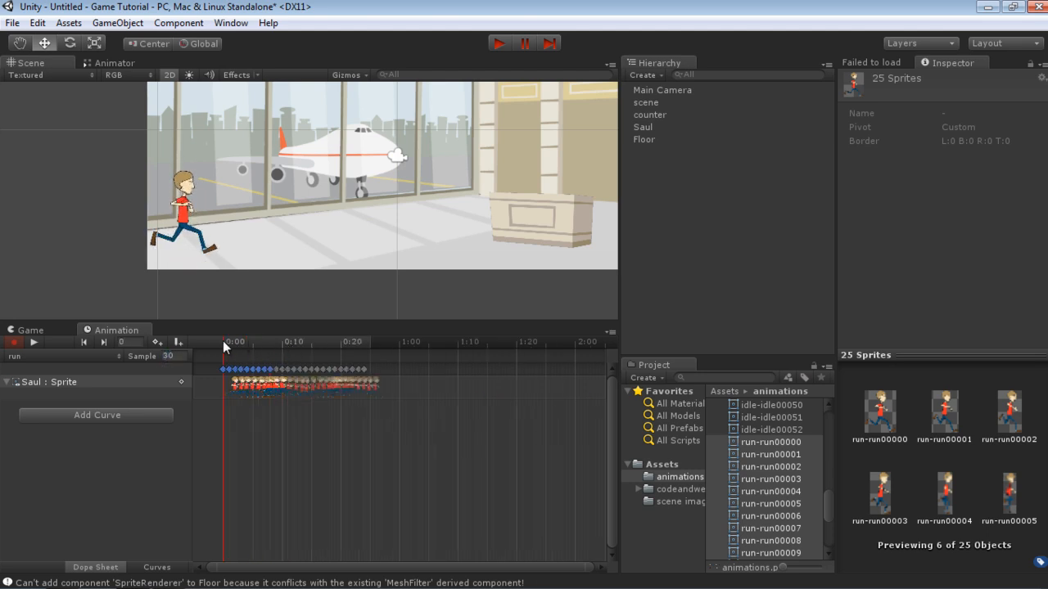
Check Saul's default animation in play mode and scrub through the run clip back to frame 0.
left_click(501, 44)
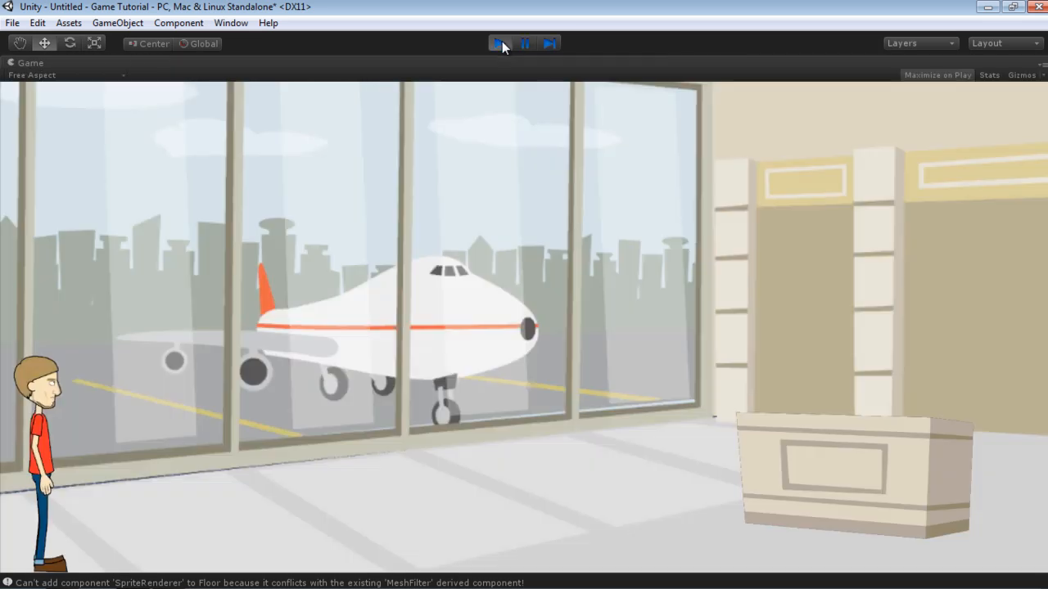
left_click(500, 43)
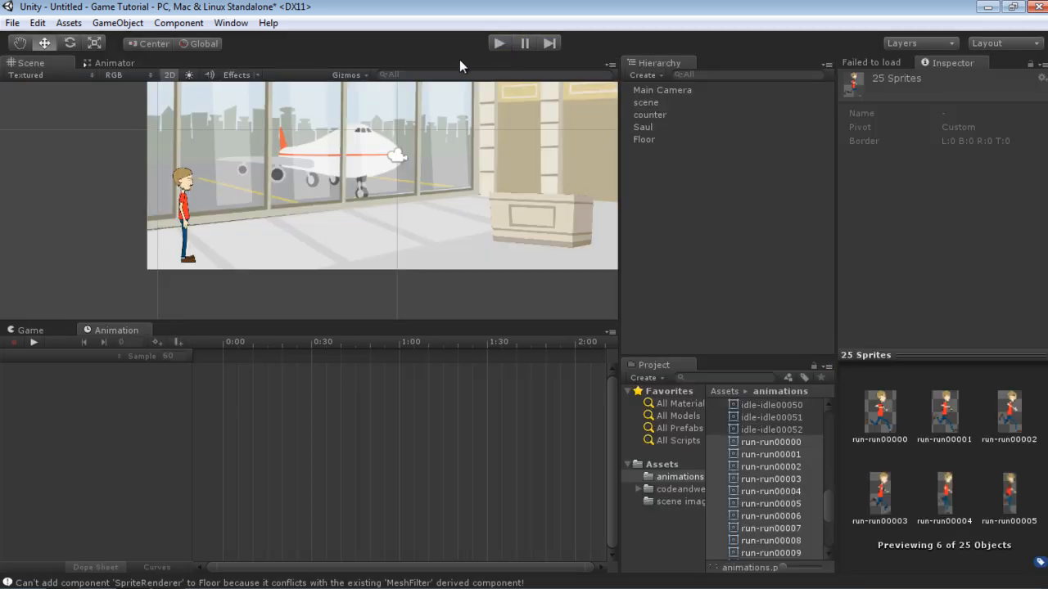
left_click(661, 128)
left_click_drag(300, 354, 221, 342)
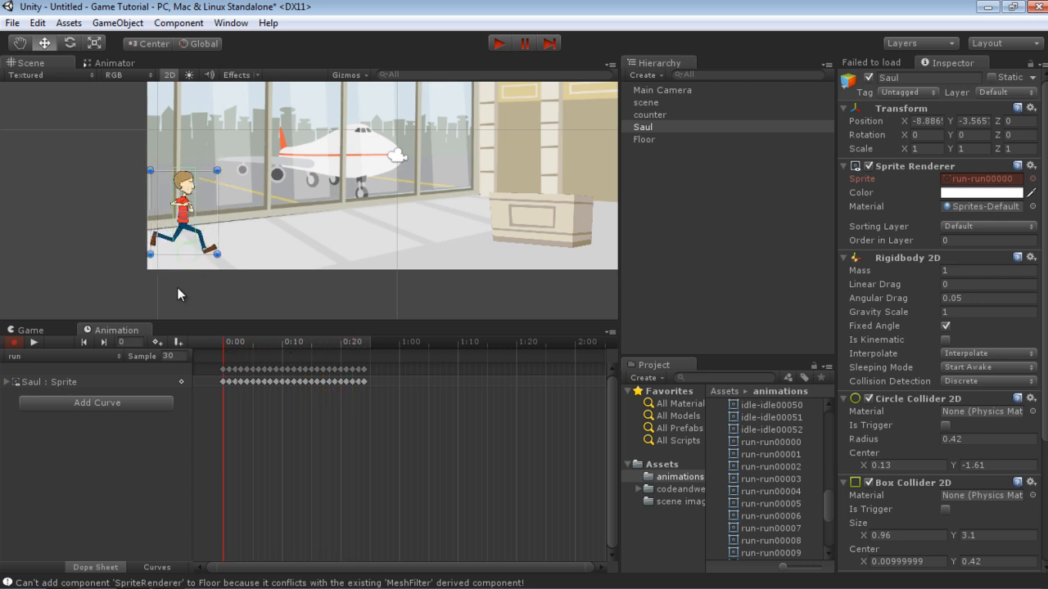
Move the run state higher in Saul's Animator graph, leaving a gap above the idle state.
left_click(119, 63)
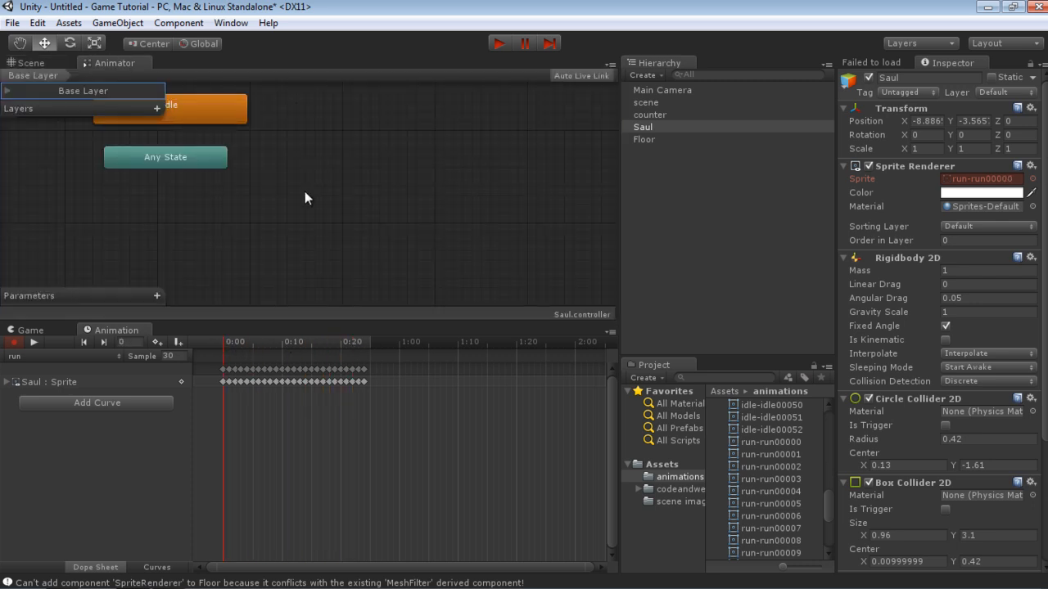
middle_click_drag(338, 175, 483, 244)
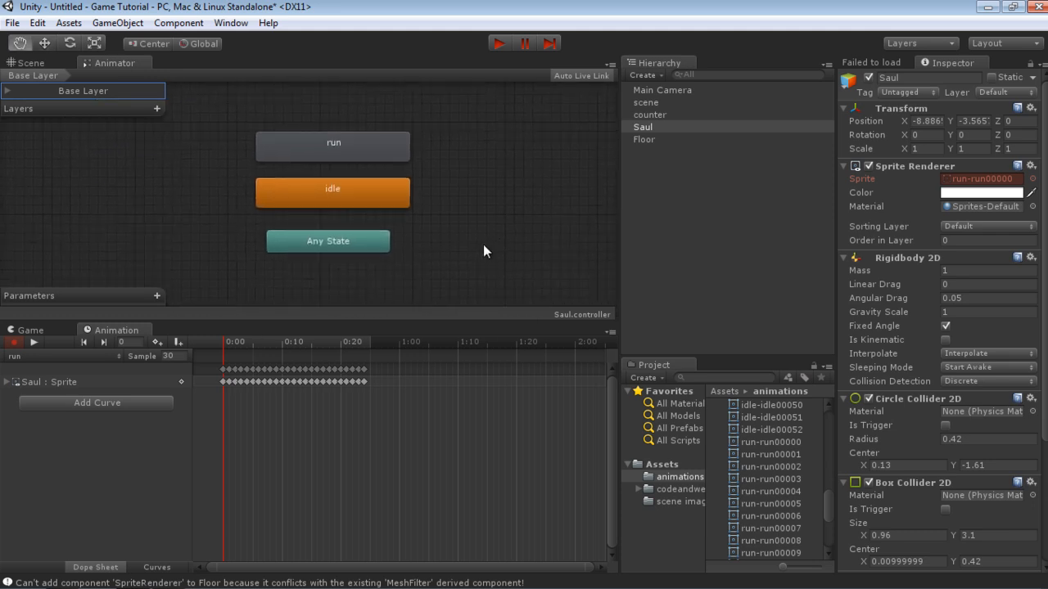
left_click(359, 150)
left_click_drag(358, 150, 357, 122)
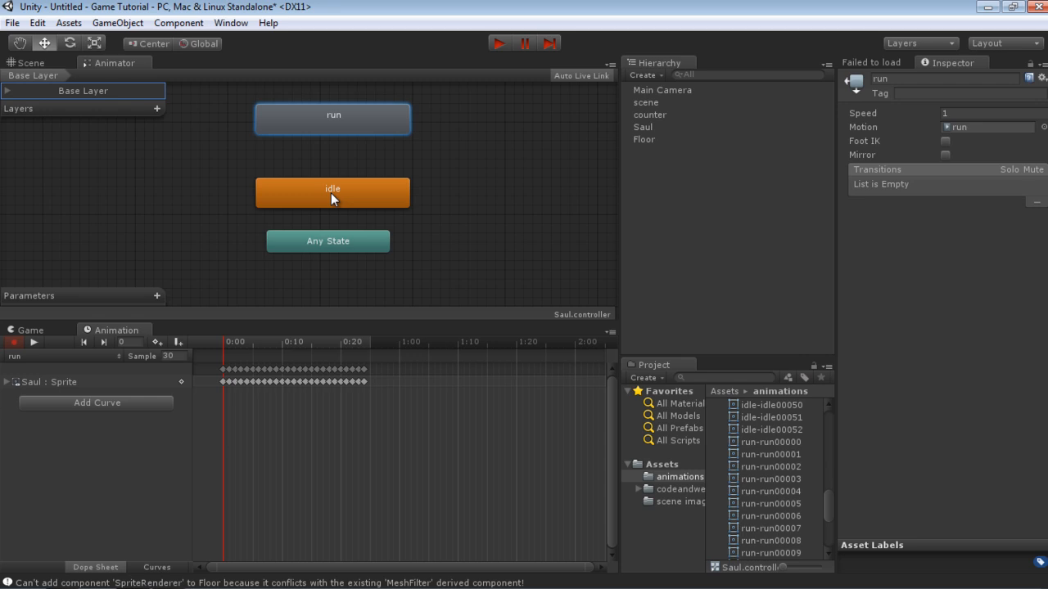
Add a Float parameter named Speed to Saul's Animator Controller.
left_click(156, 295)
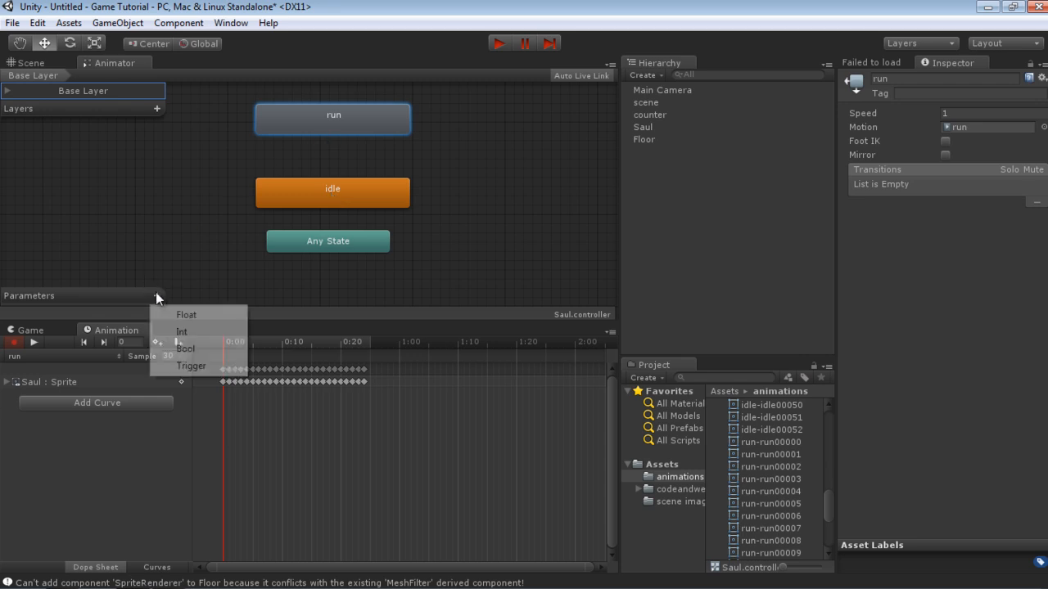
left_click(196, 316)
left_click(100, 296)
type("Speed")
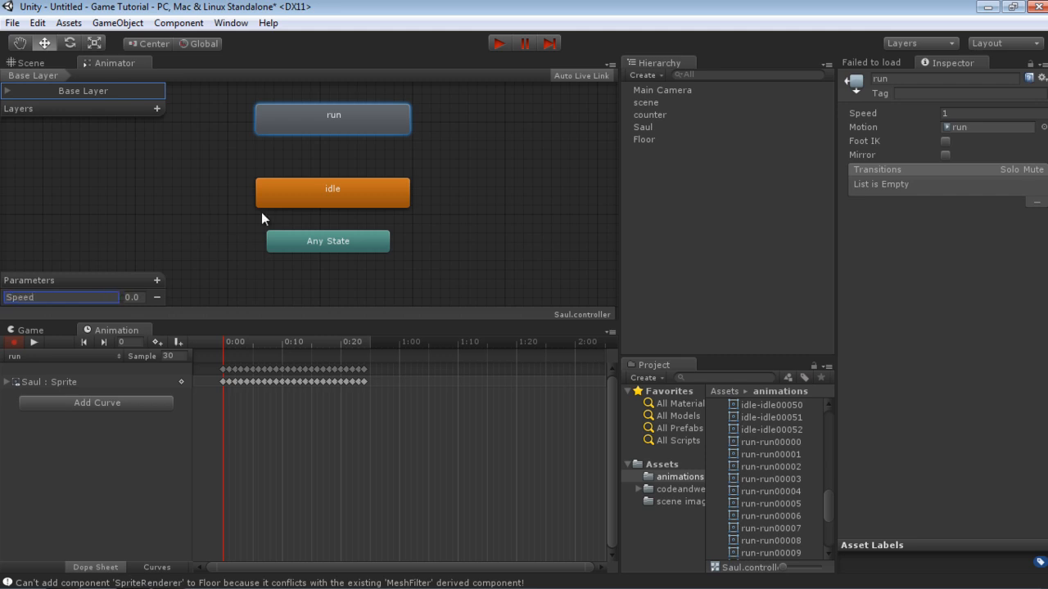
Make a transition from the idle state to run and another from run back to idle.
right_click(340, 191)
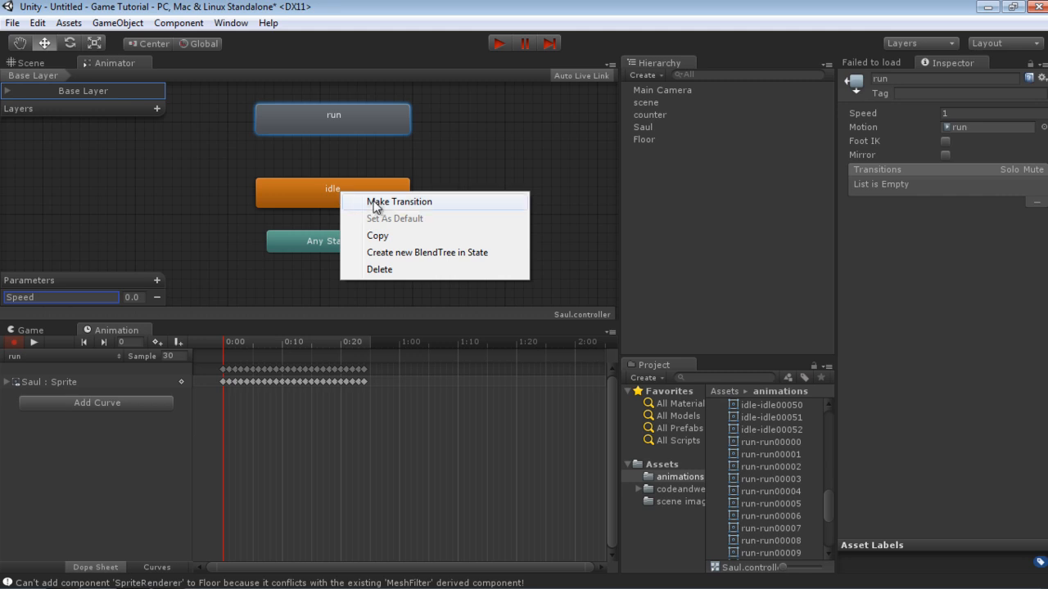
left_click(380, 202)
left_click(360, 134)
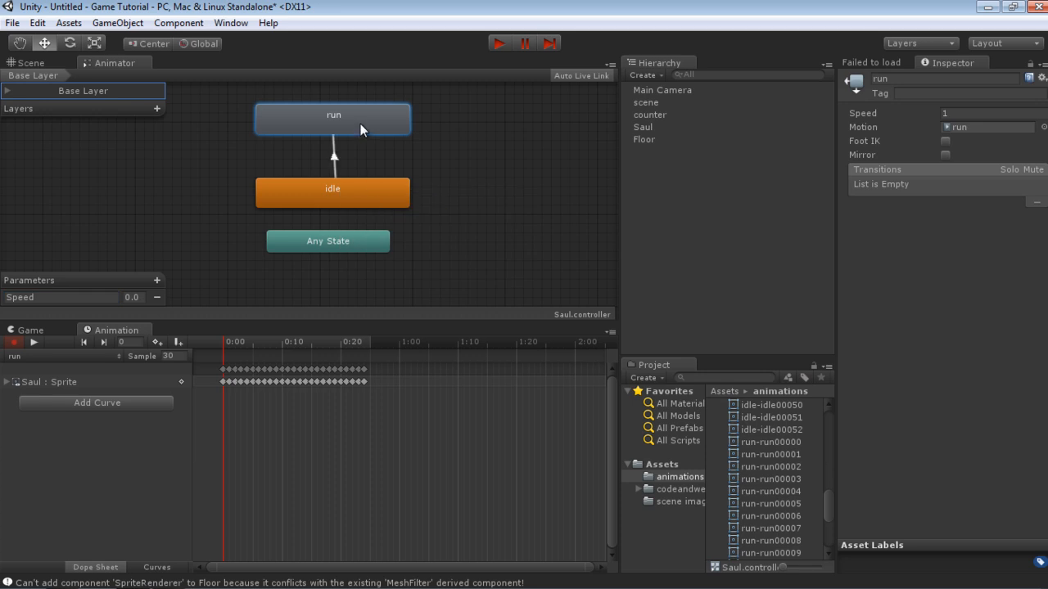
left_click(360, 129)
left_click(325, 120)
right_click(319, 118)
left_click(356, 131)
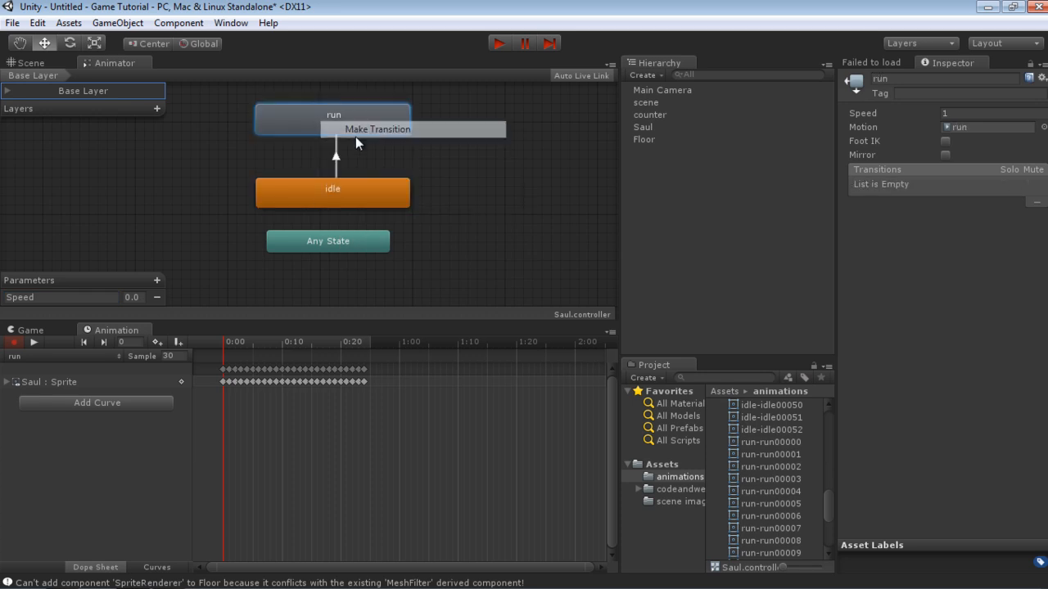
left_click(314, 192)
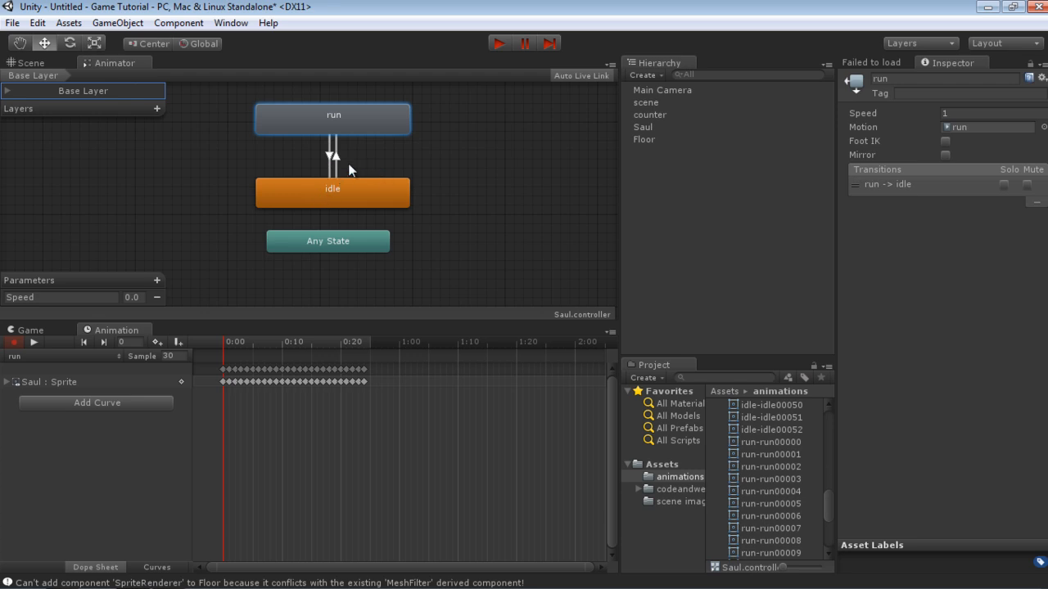
Set the idle -> run transition's condition to Speed Greater than 0.01 in place of Exit Time.
left_click(337, 158)
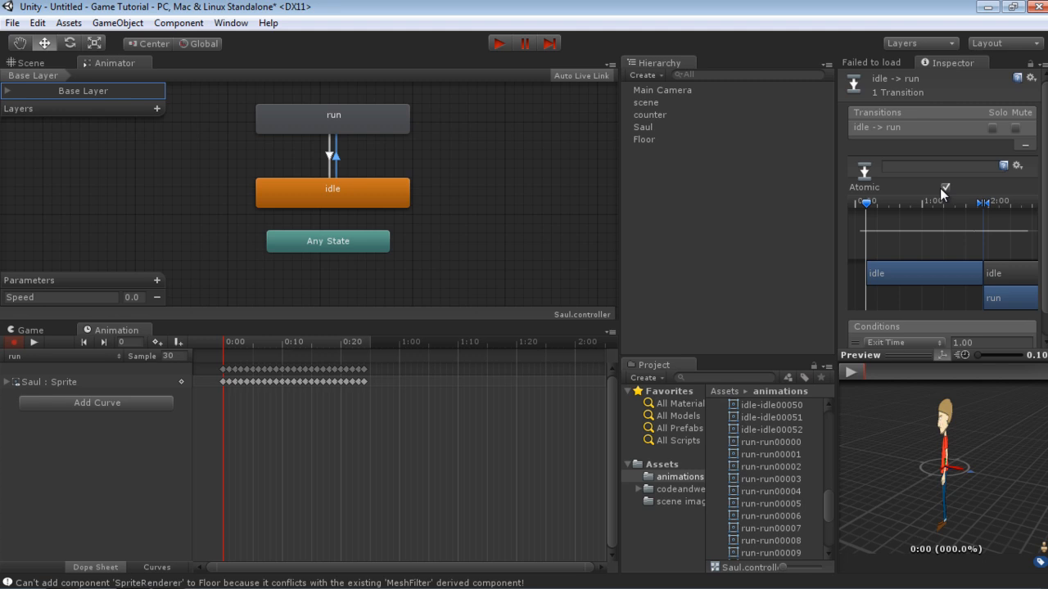
scroll(1020, 244, "down", 2)
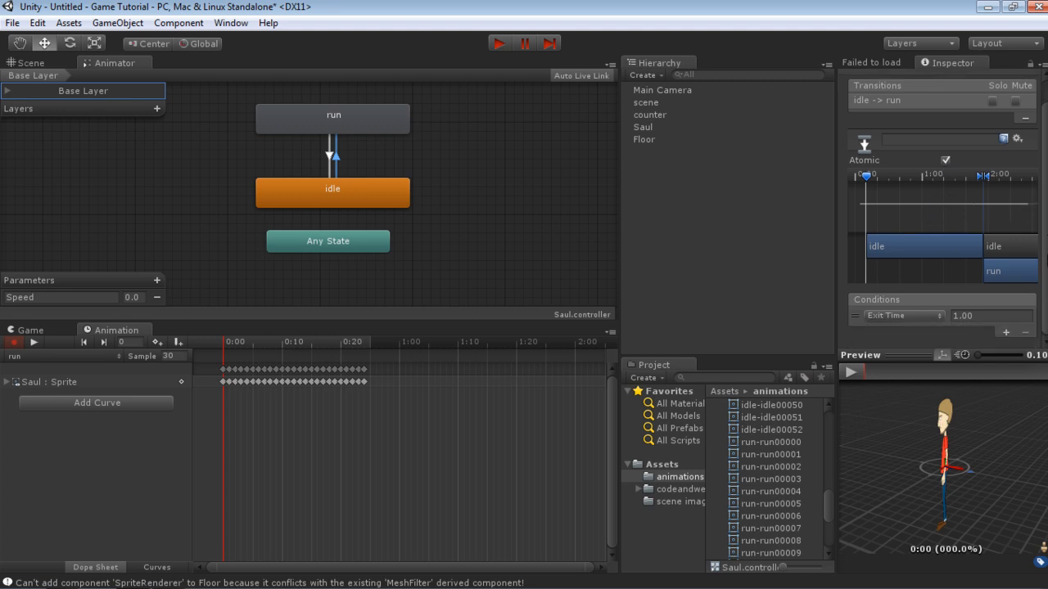
left_click(928, 316)
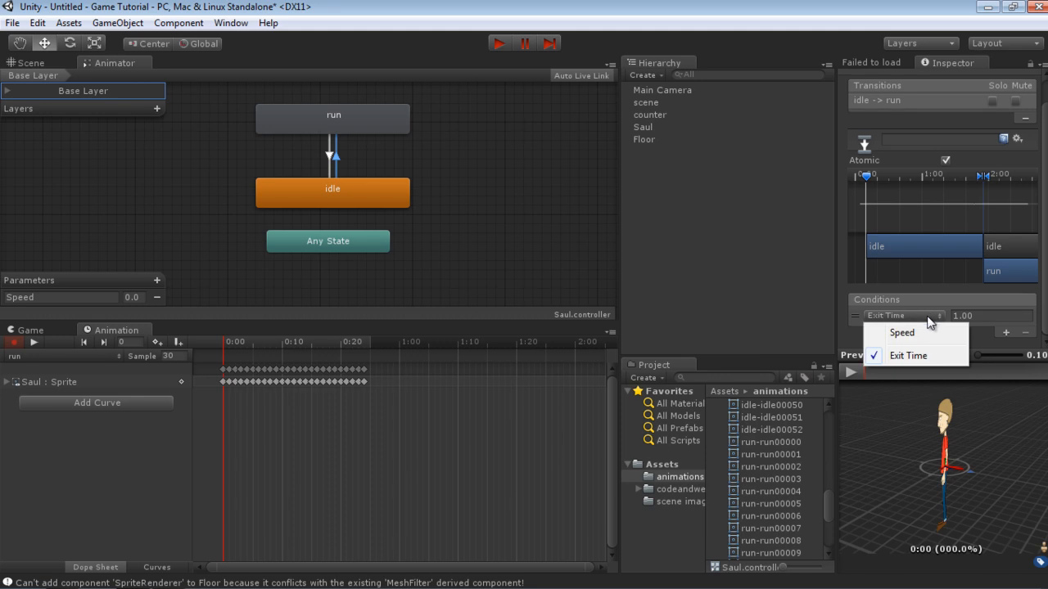
left_click(904, 334)
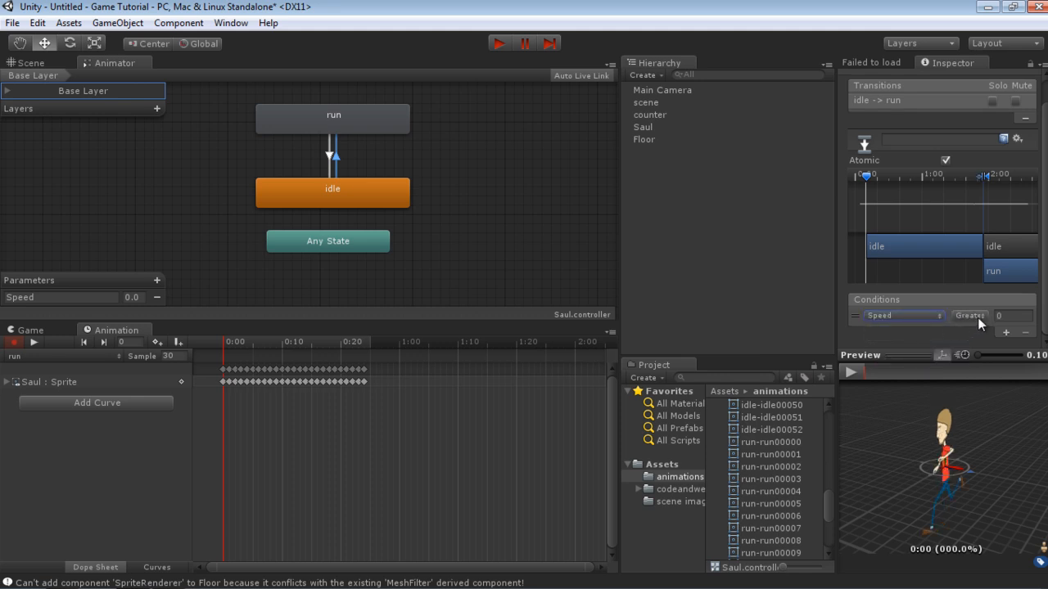
left_click(977, 317)
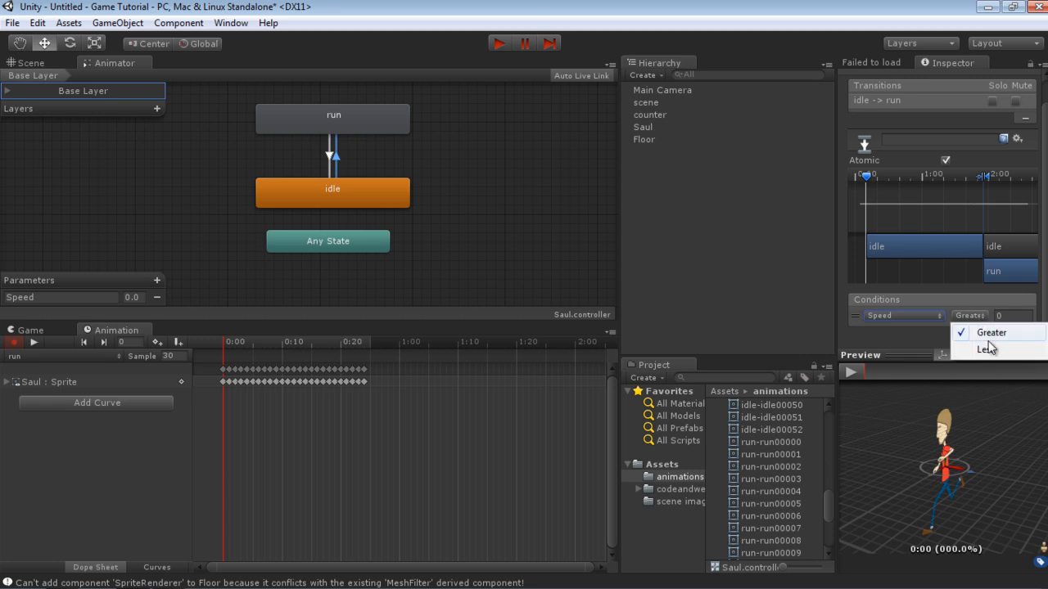
left_click(991, 332)
left_click(1014, 316)
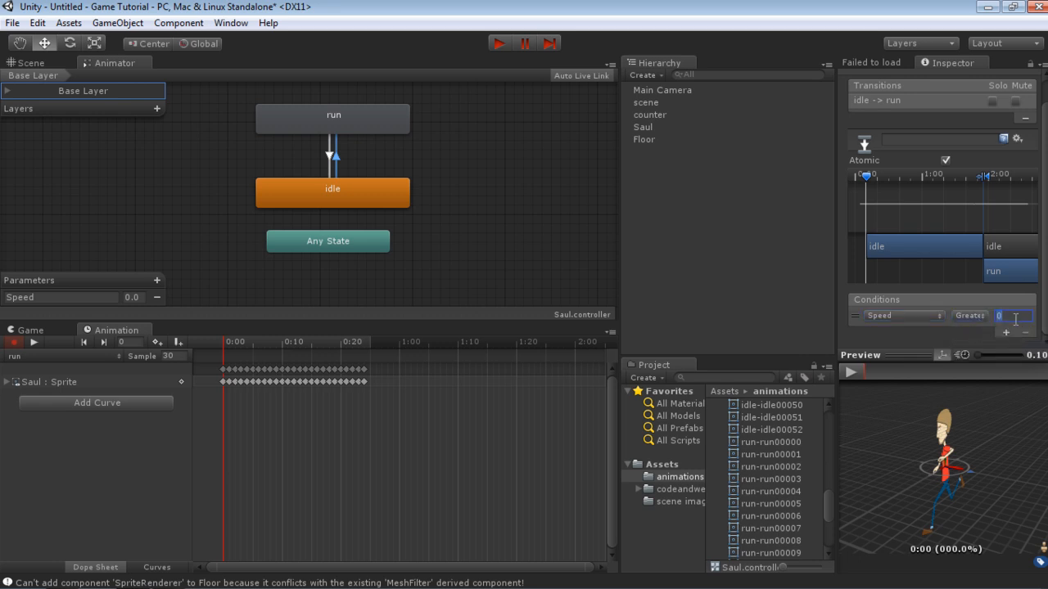
type("0.01")
Set the run -> idle transition's condition to Speed Less than 0.01 in place of Exit Time.
left_click(330, 154)
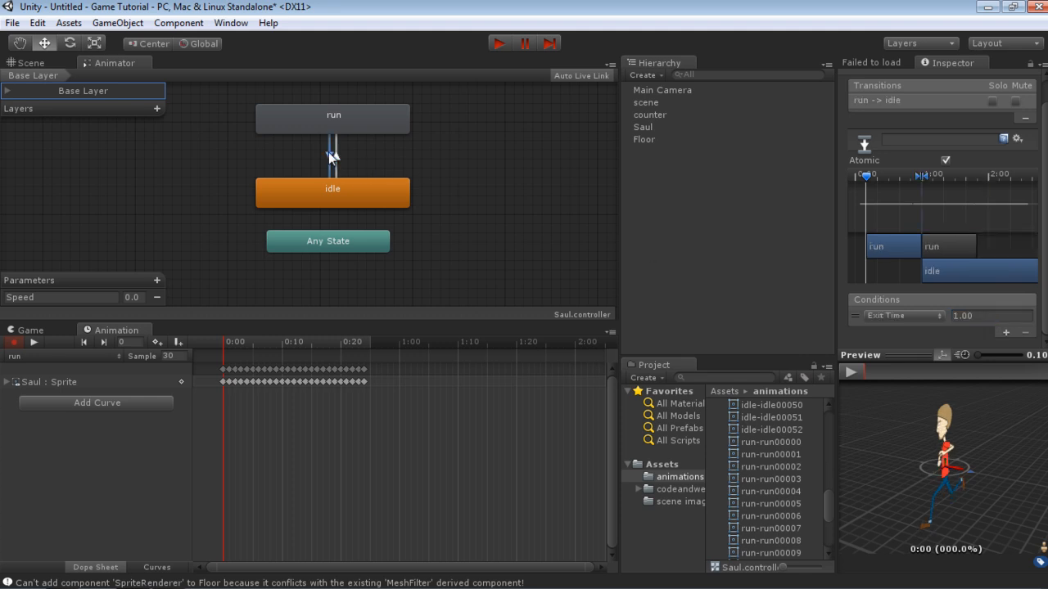
left_click(940, 315)
left_click(925, 334)
left_click(981, 318)
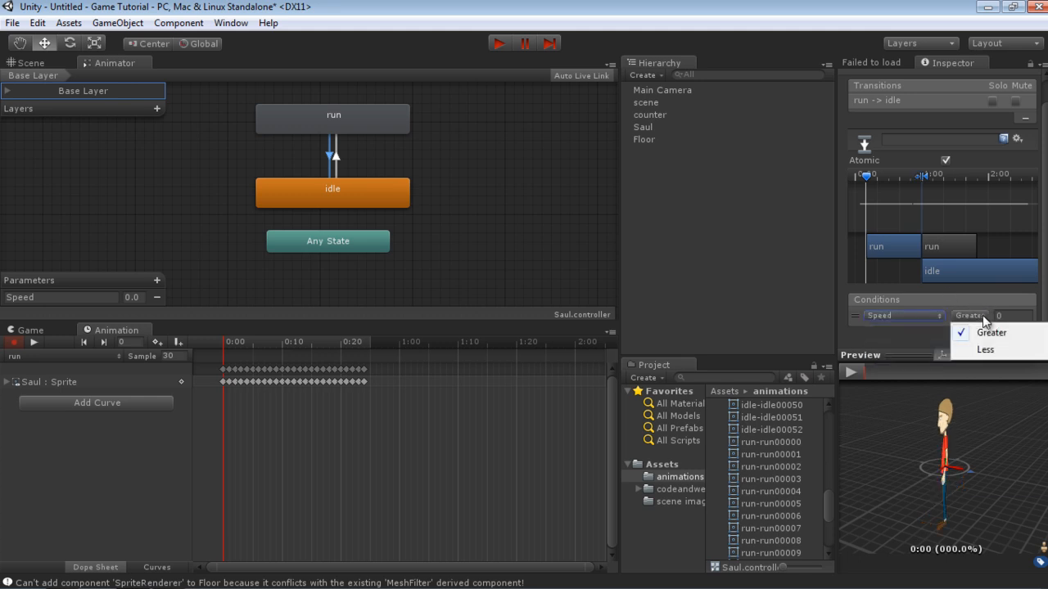
left_click(997, 350)
left_click(1015, 316)
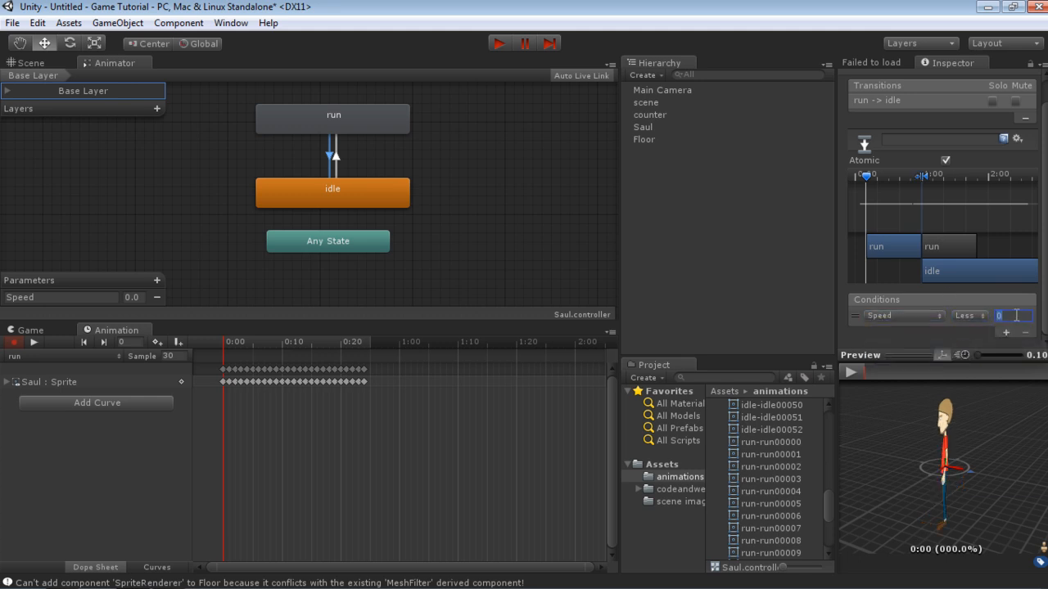
type("0.01")
Return to the Scene and Game views and create a folder named scripts in Assets.
left_click(34, 64)
left_click(38, 331)
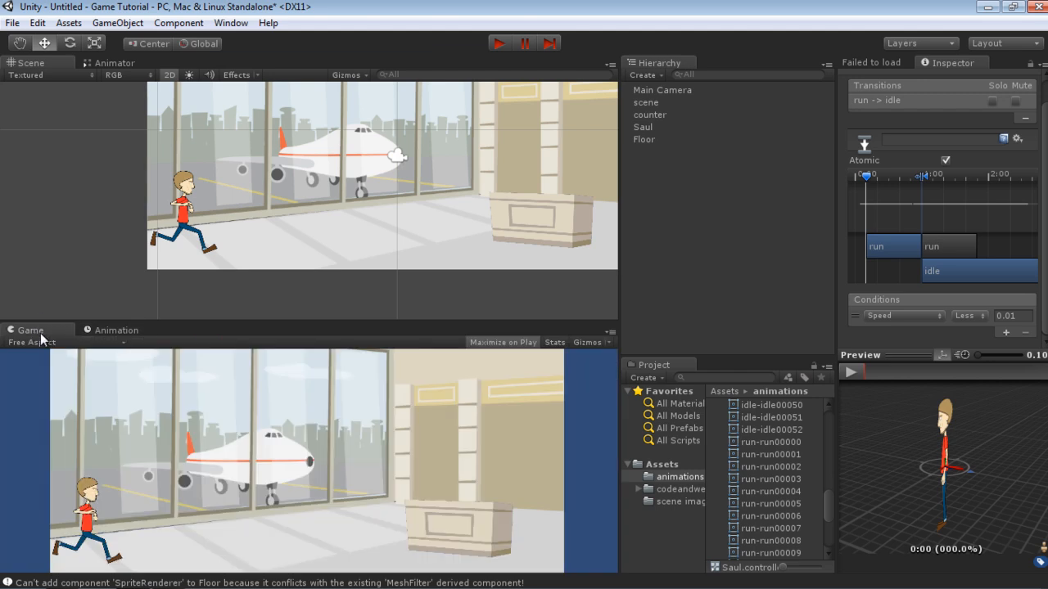
left_click(647, 465)
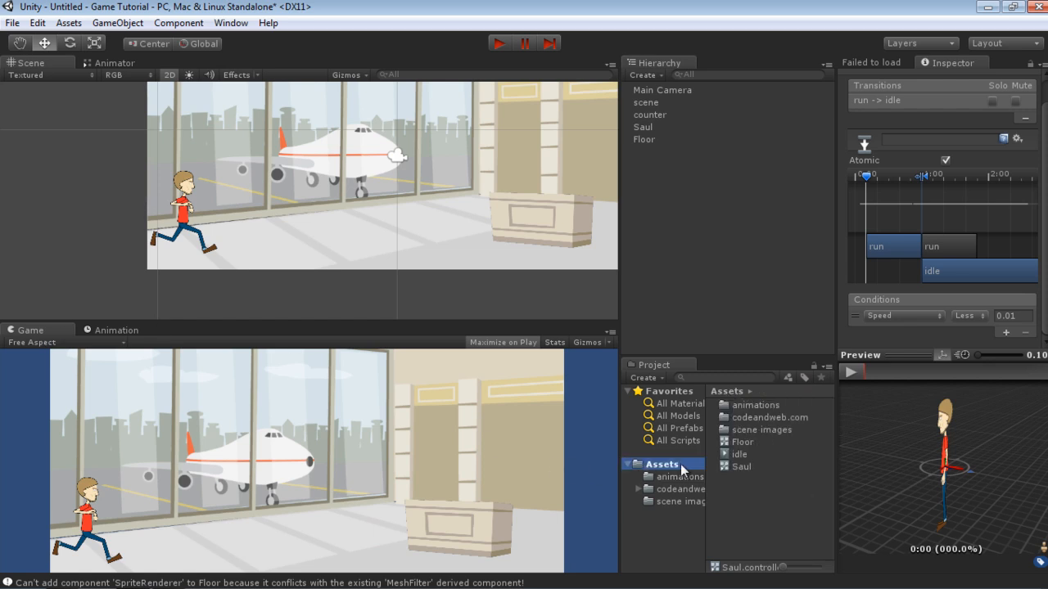
right_click(731, 496)
mouse_move(778, 257)
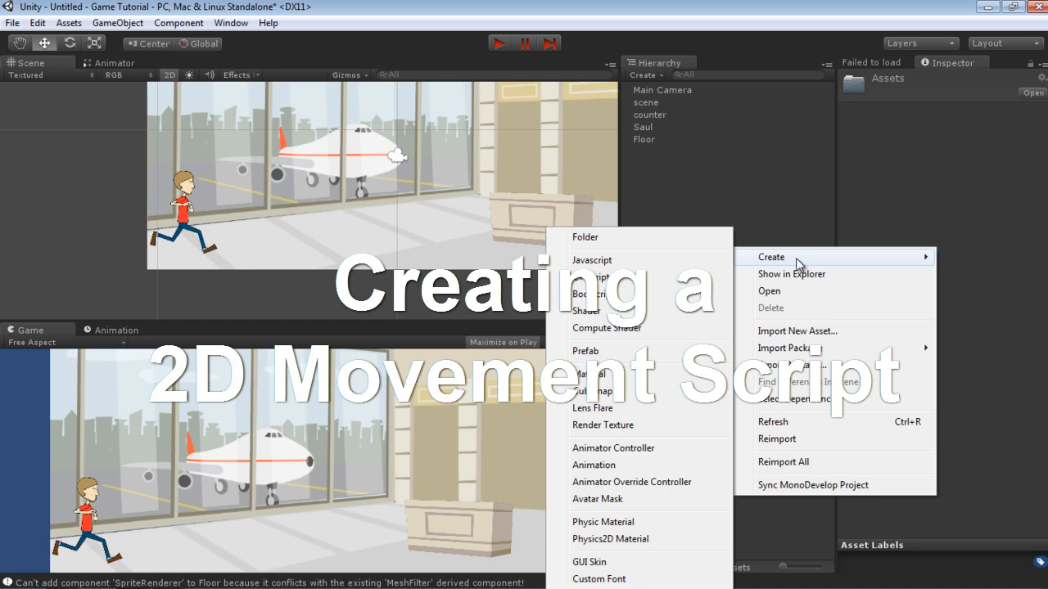
left_click(642, 237)
type("scri")
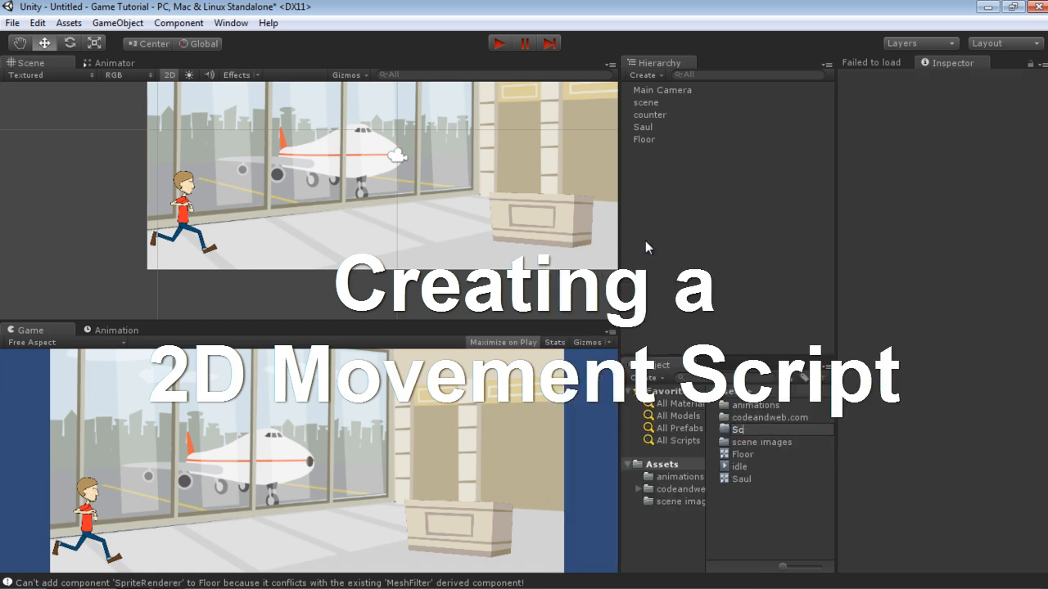
type("pts")
key("Return")
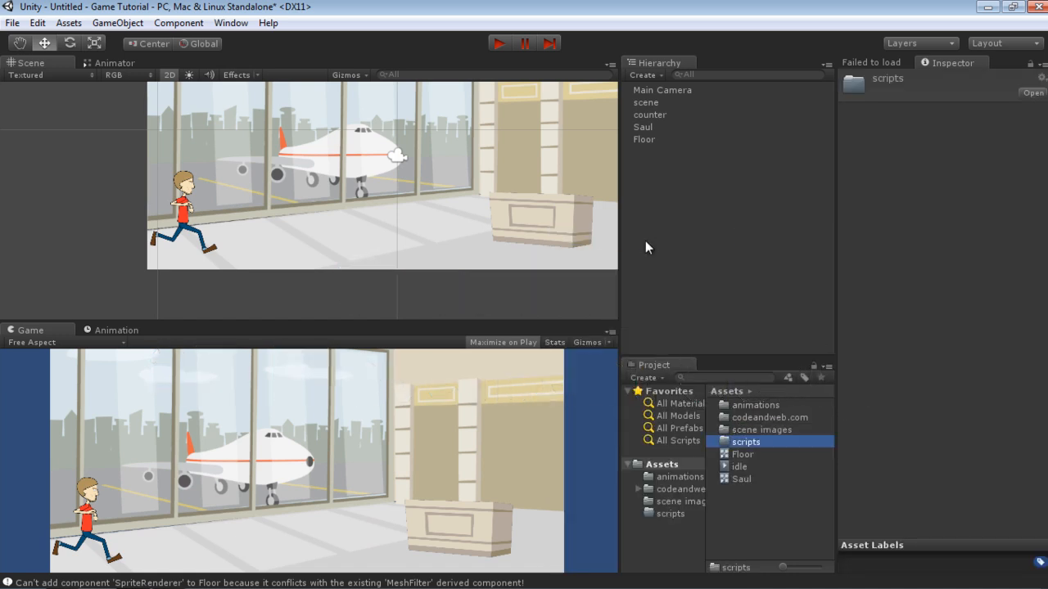
Create a C# script named SaulAni inside the scripts folder.
double_click(745, 442)
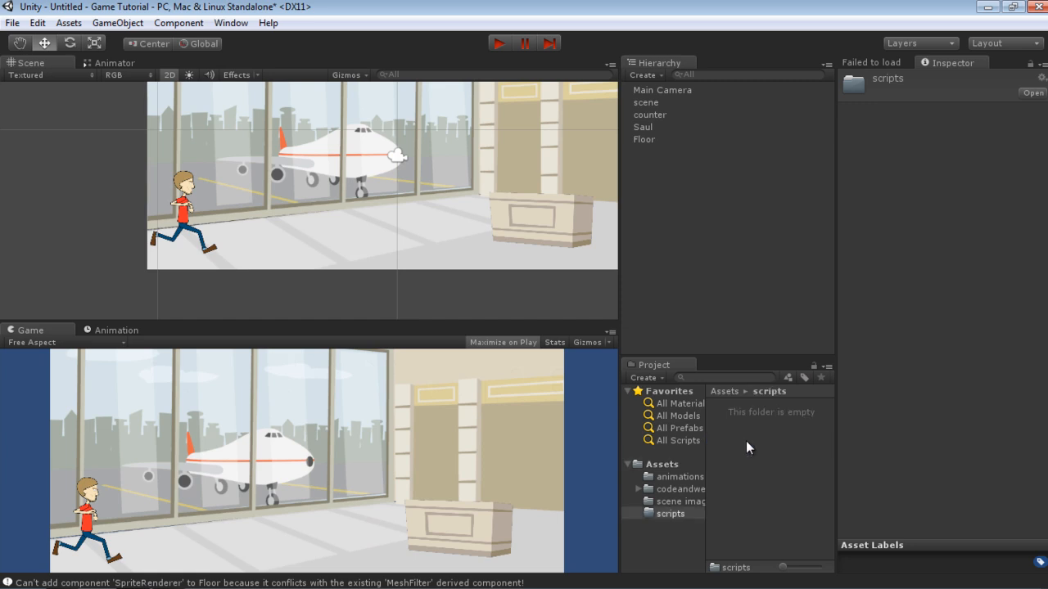
right_click(738, 448)
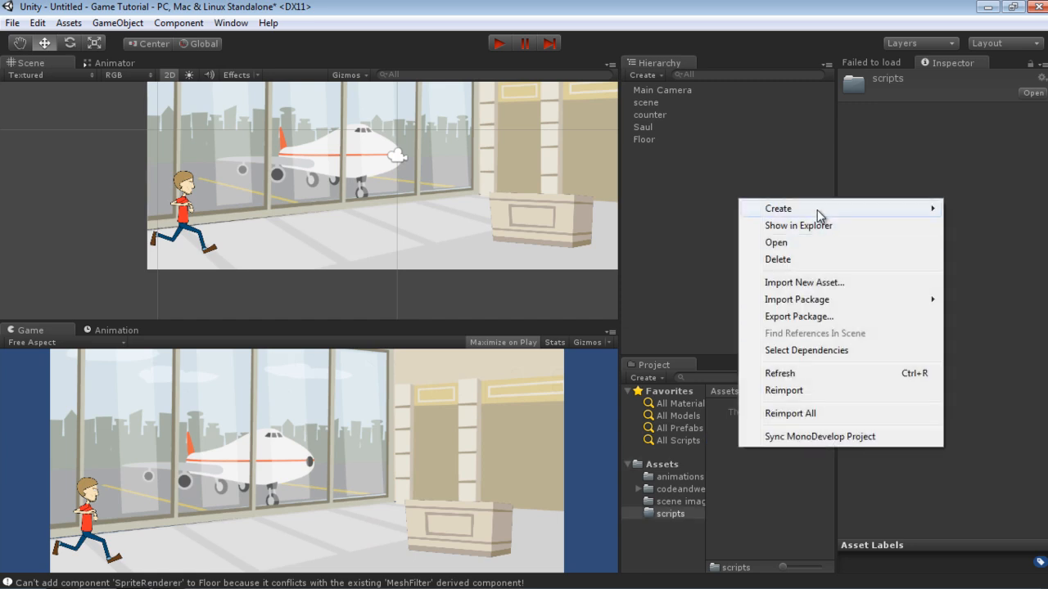
mouse_move(817, 210)
left_click(607, 249)
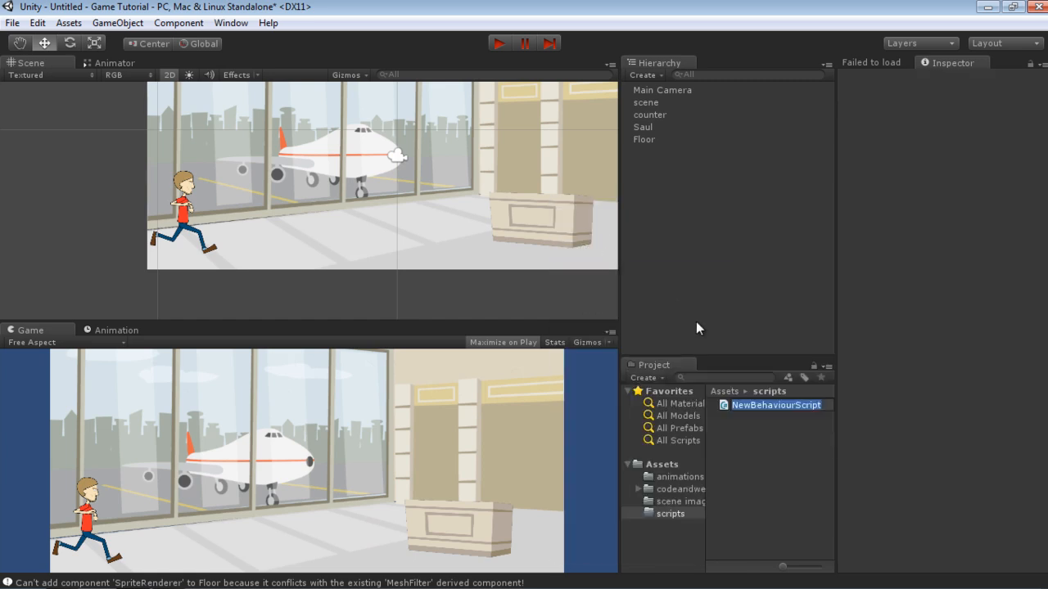
type("SaulAni")
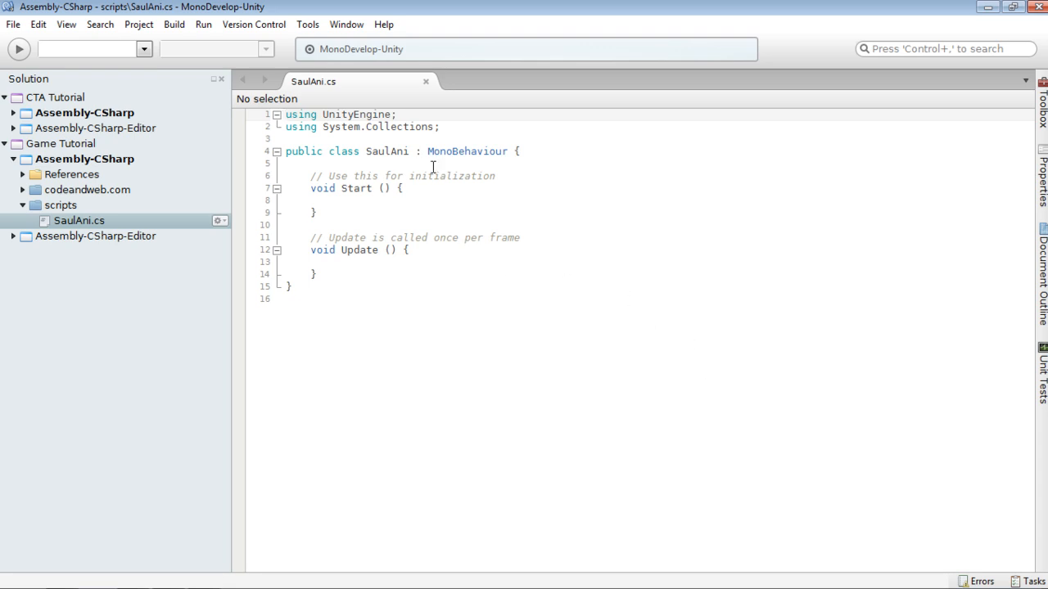
In MonoDevelop, replace the initialization comment in SaulAni.cs with the declaration public float maxSpeed = 10f;.
left_click_drag(507, 177, 323, 176)
key("Return")
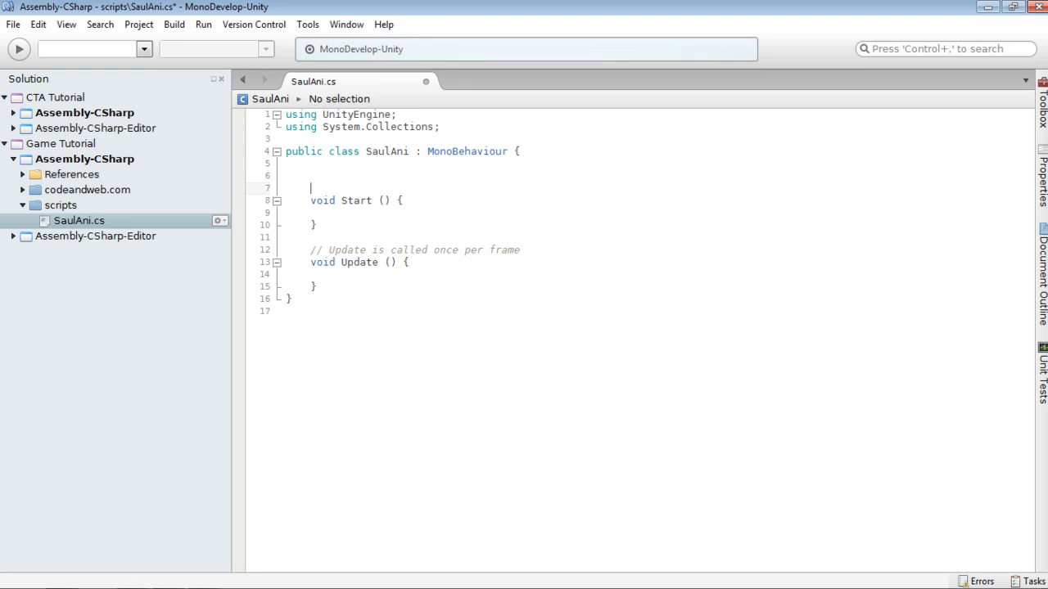
type("public float maxSpeed = 10f;")
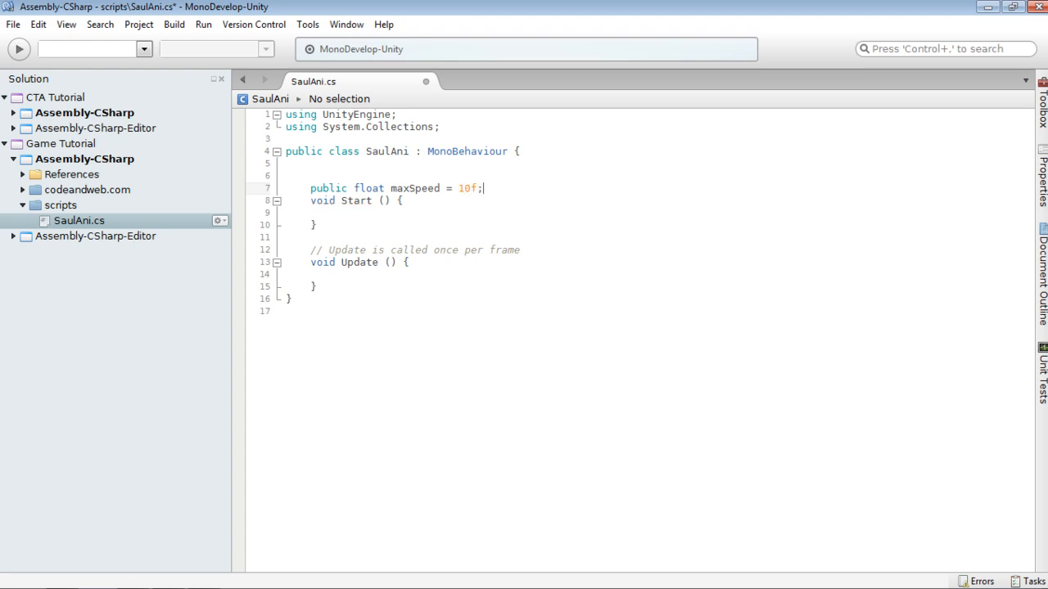
key("Return")
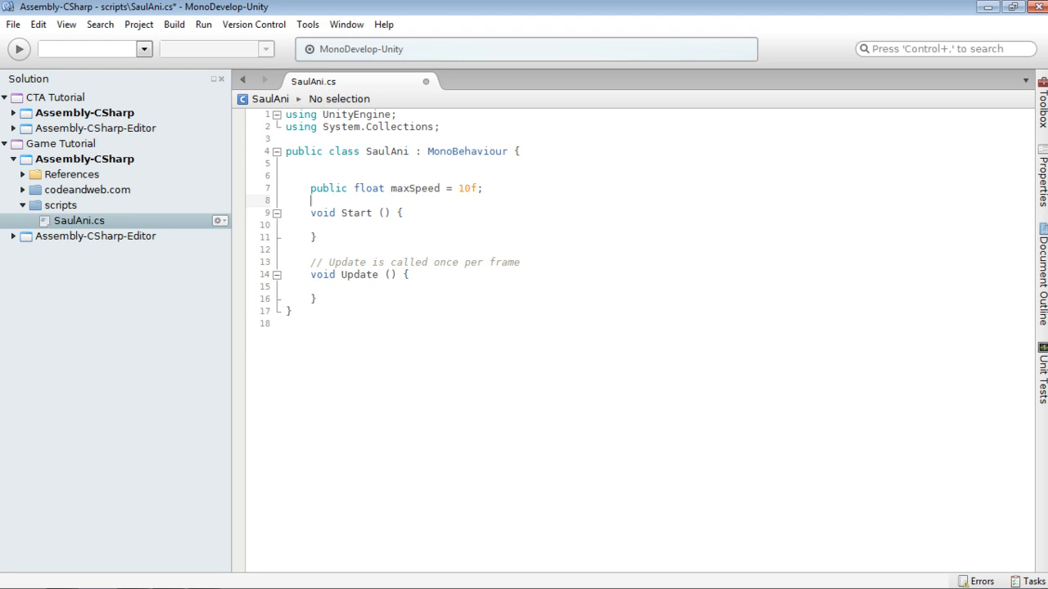
Declare bool facingRight = true; and, after a blank line, Animator anim; above the Start method.
type("bool facingRight")
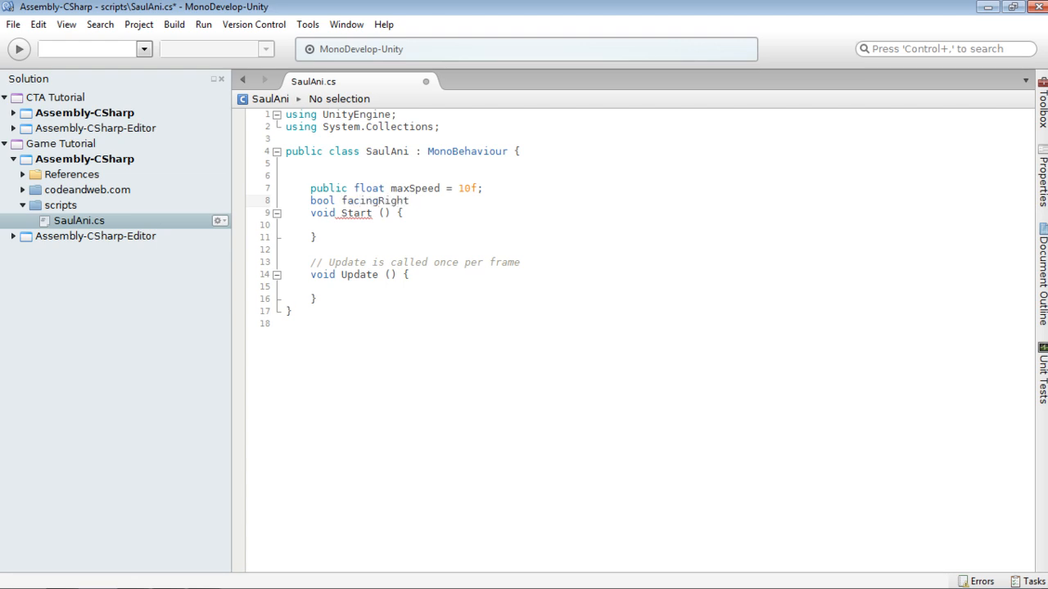
type(" = true;")
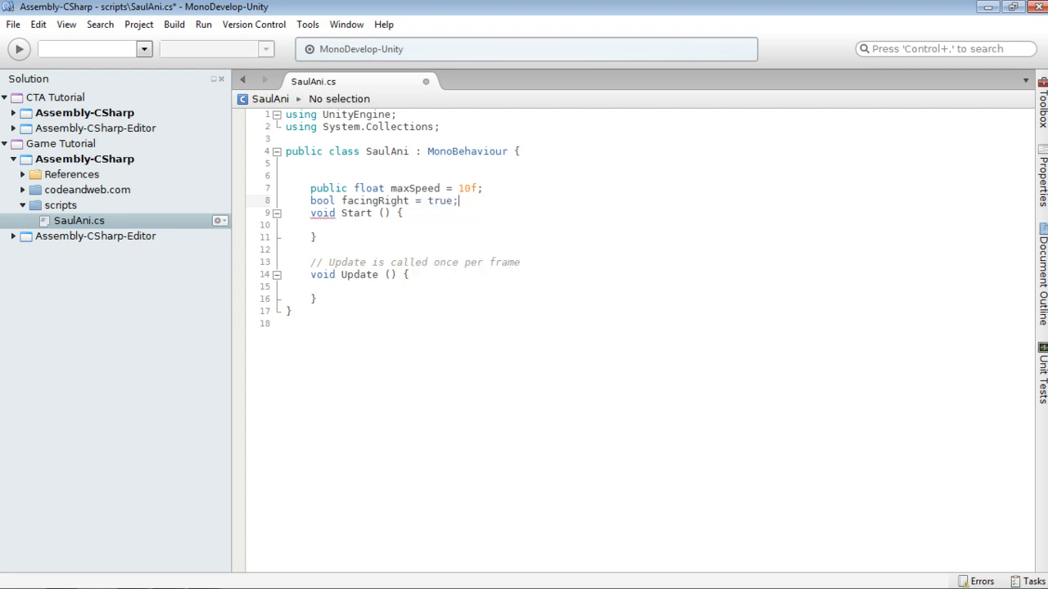
key("Return")
key("Return")
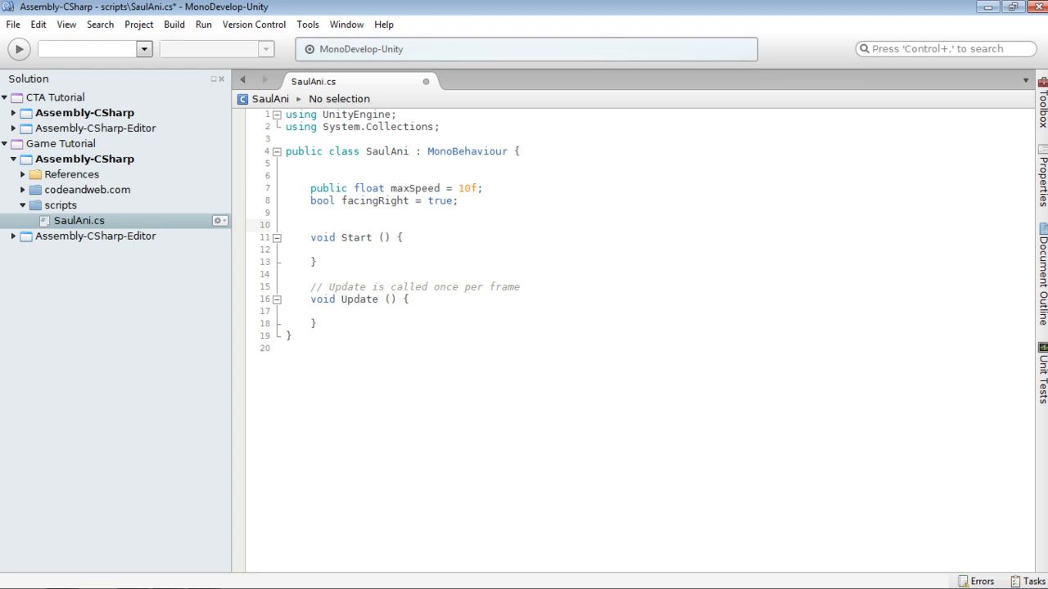
type("Animator anim;")
key("Return")
key("Return")
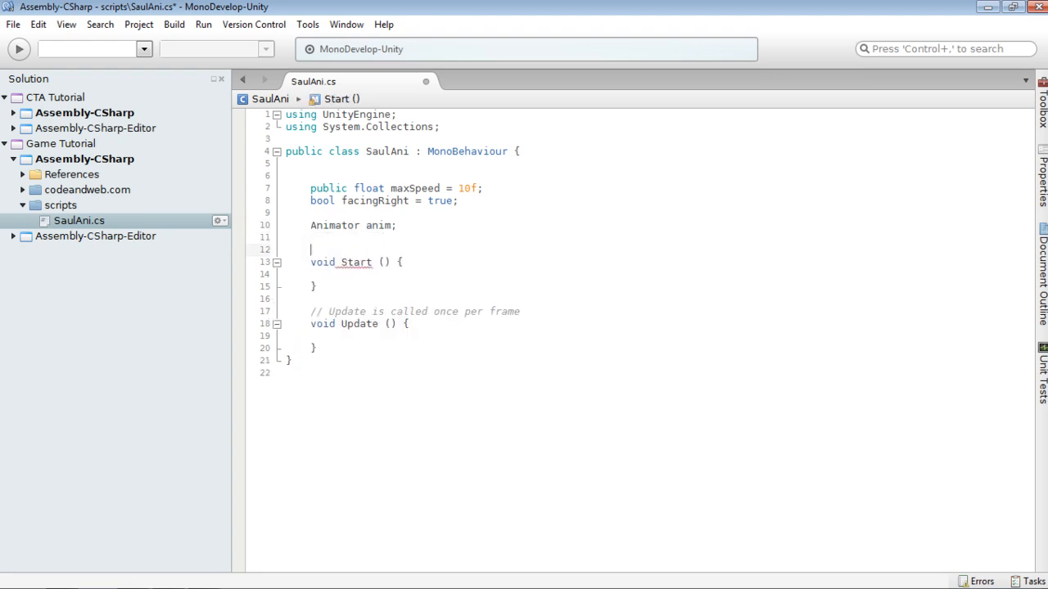
Inside the Start method, add the line anim = GetComponent <Animator> (); below an empty line.
key("Down")
key("Down")
key("Return")
key("Down")
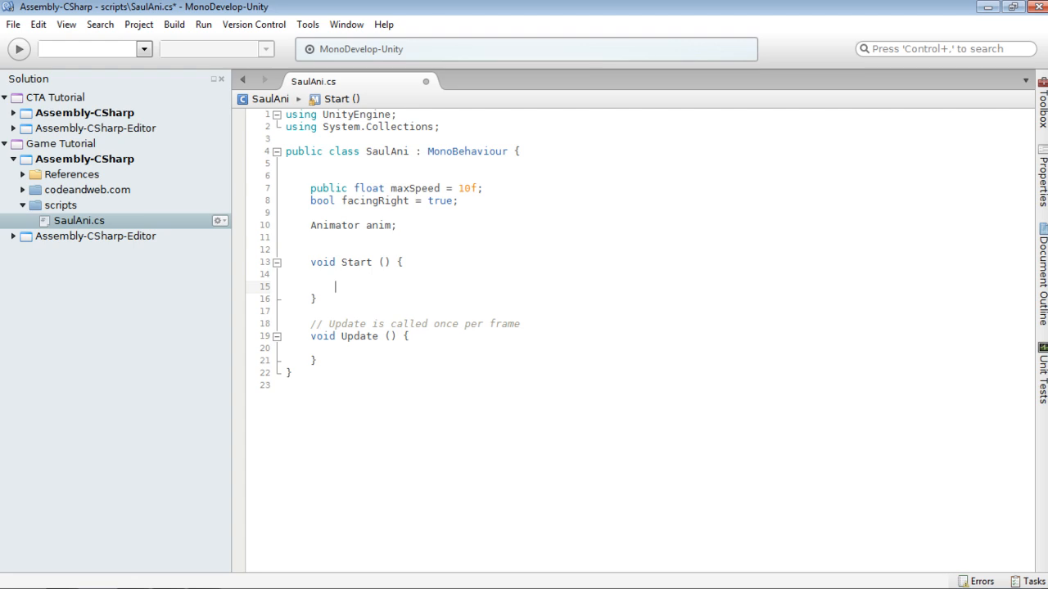
type("anim = GetComponent ")
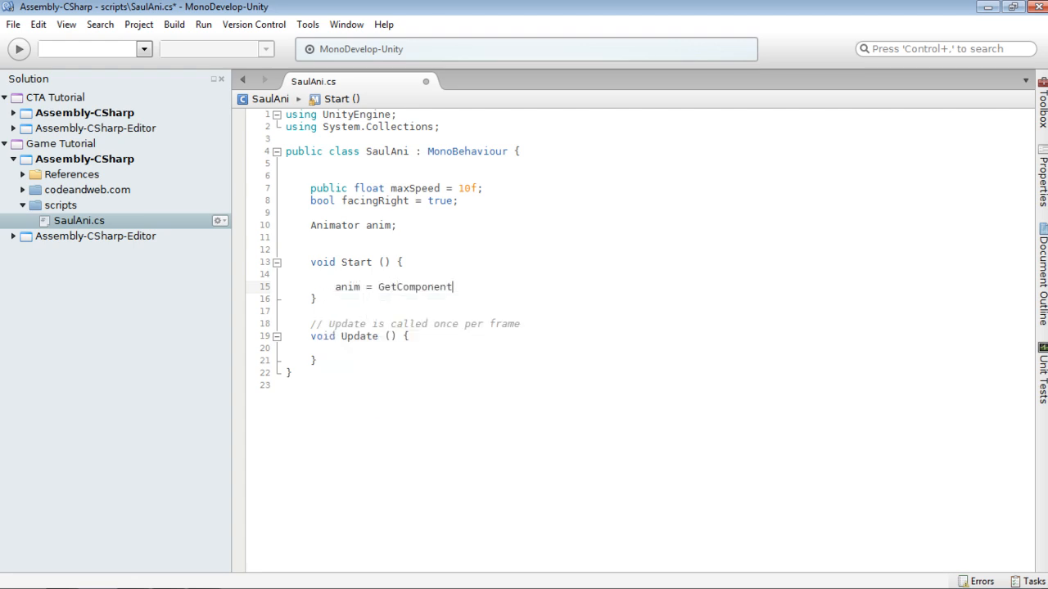
type("<Ani")
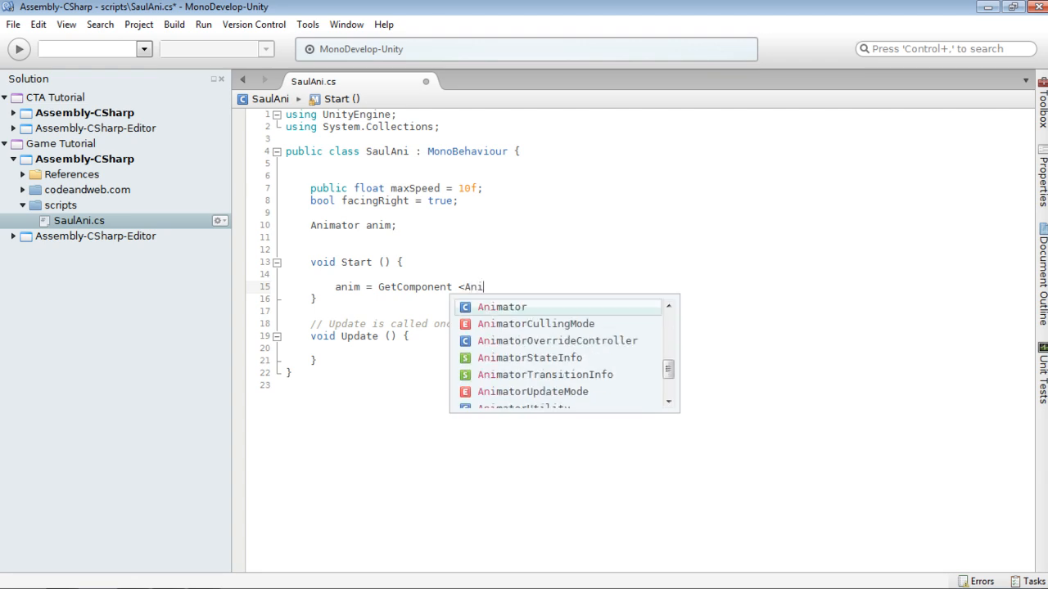
type("mator> ();")
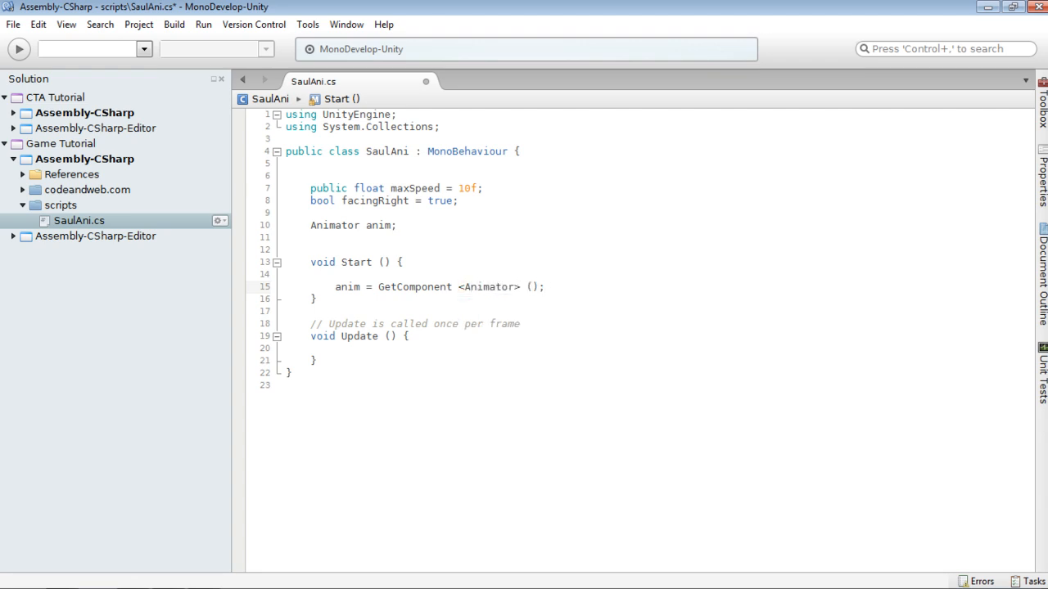
Delete the comment above the Update method and rename the method to FixedUpdate.
left_click_drag(520, 324, 312, 328)
key("BackSpace")
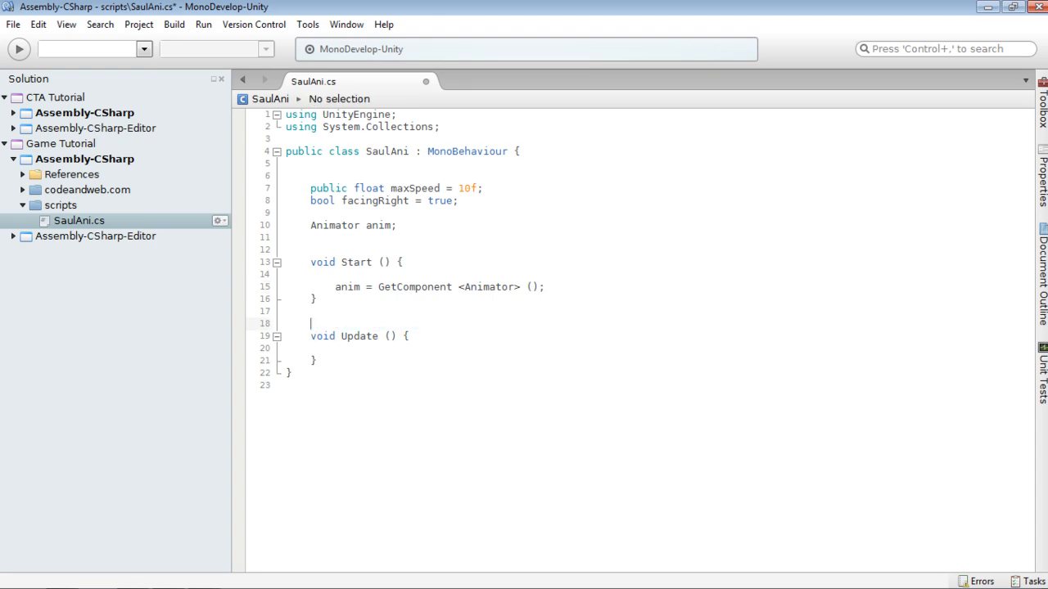
left_click(341, 336)
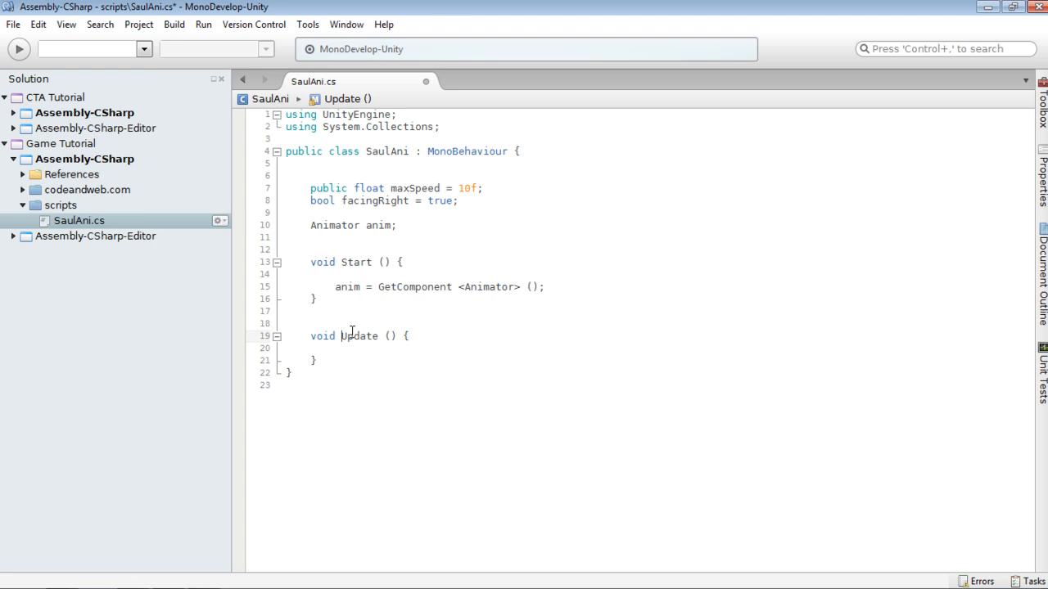
type("Fixed")
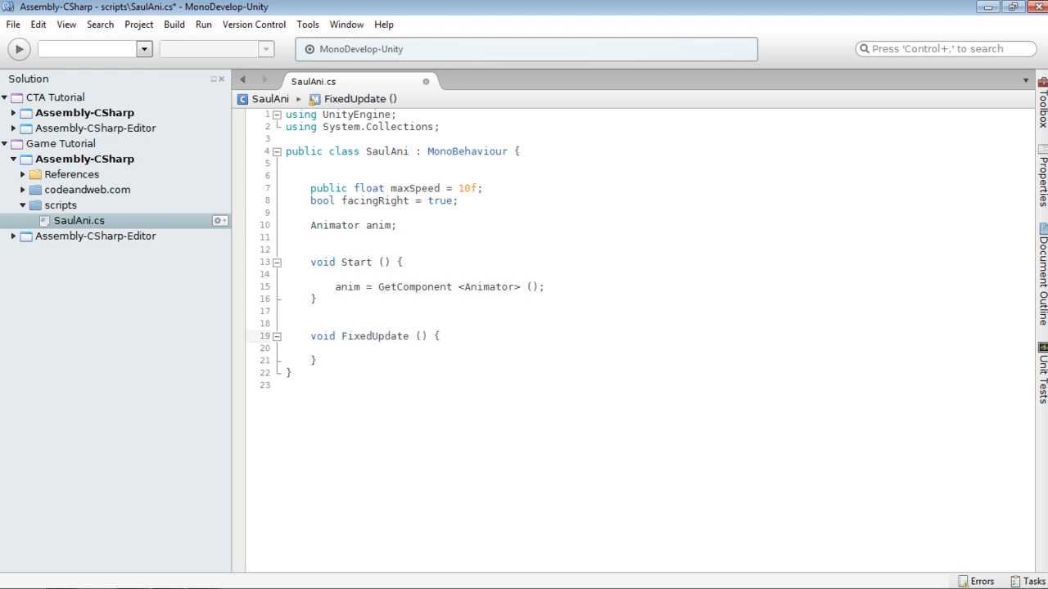
Inside FixedUpdate, add the line float move = Input.GetAxis ("Horizontal"); below an empty line.
key("Right")
key("Right")
key("Right")
key("Right")
key("Right")
key("Right")
key("Right")
key("Right")
key("Right")
key("Right")
key("Right")
key("Return")
key("Return")
type("float mov")
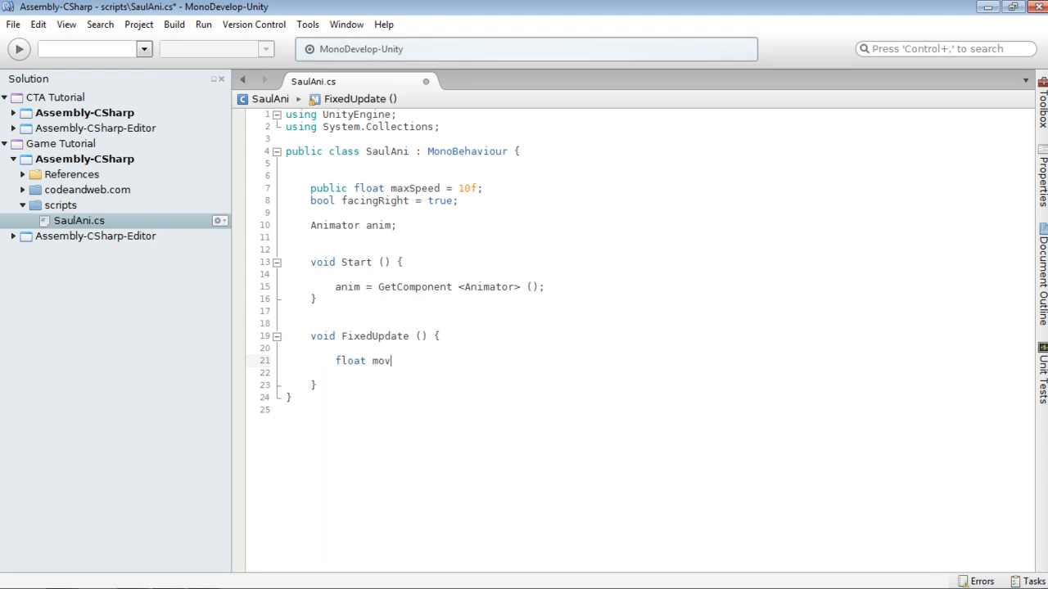
type("e = Input.Ge")
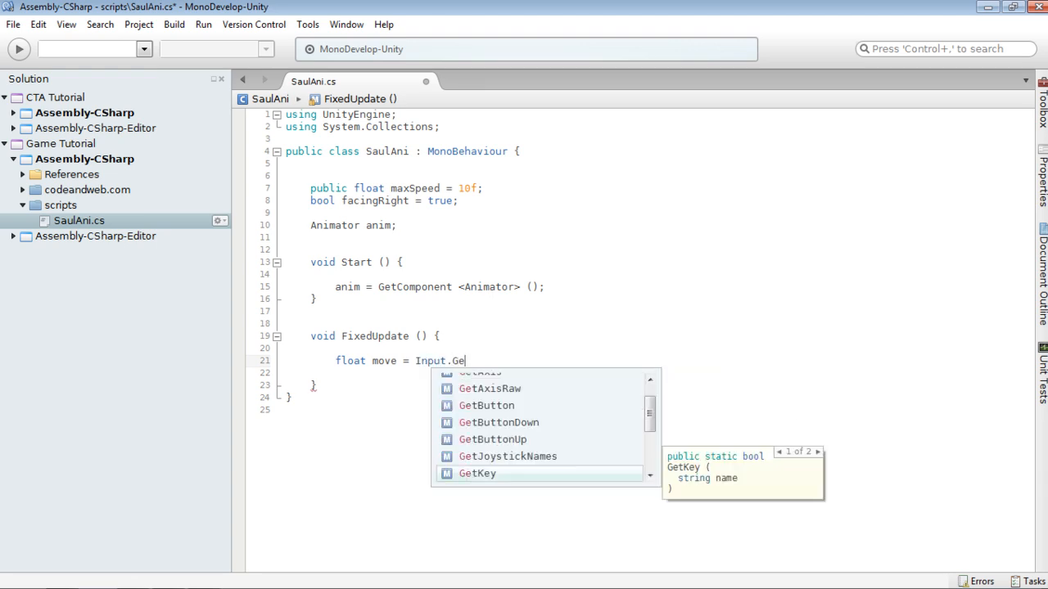
type("ta")
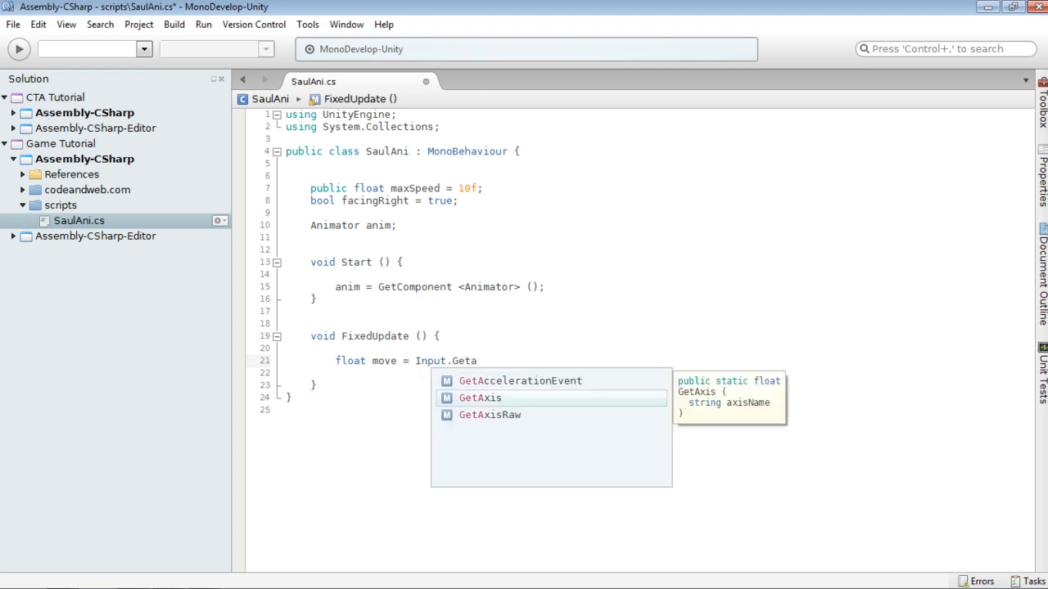
key("Return")
type("(\"")
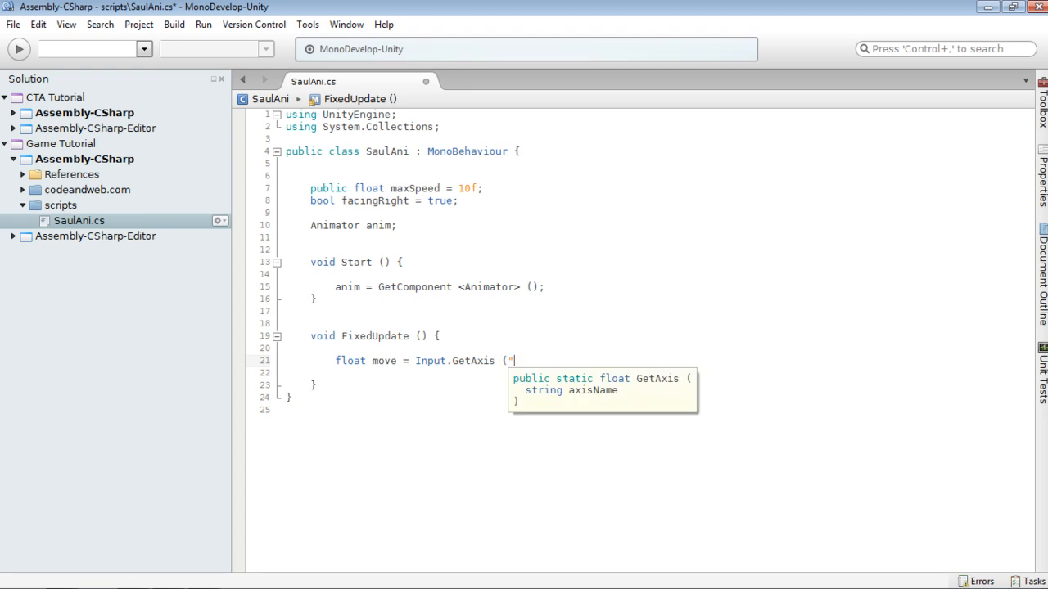
type("Horizontal \");")
After a blank line in FixedUpdate, add anim.SetFloat ("Speed", Mathf.Abs(move));.
key("Return")
key("Return")
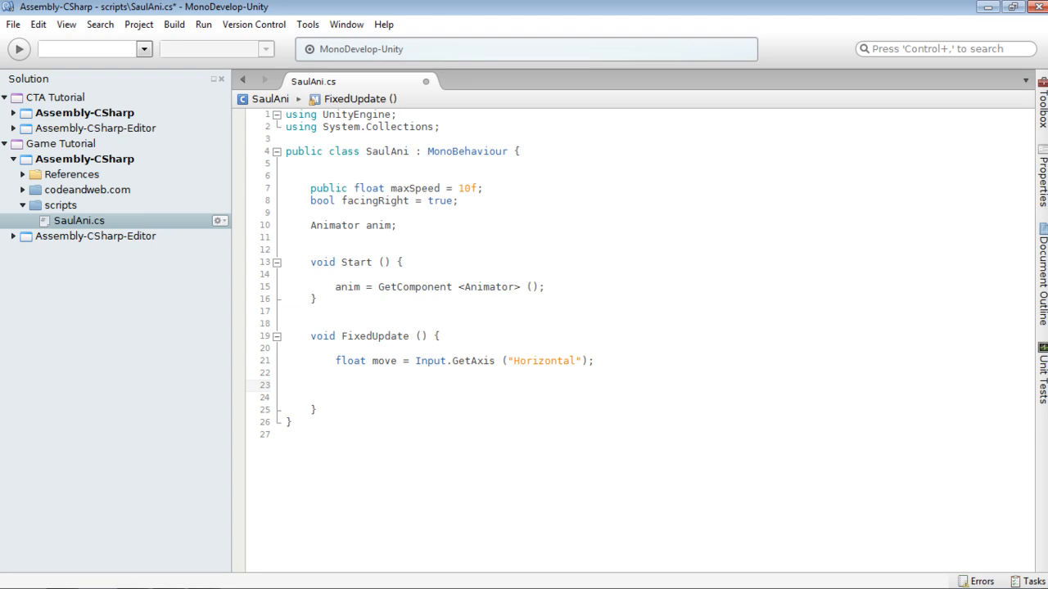
type("anim.SetFloat (\"Speed\"")
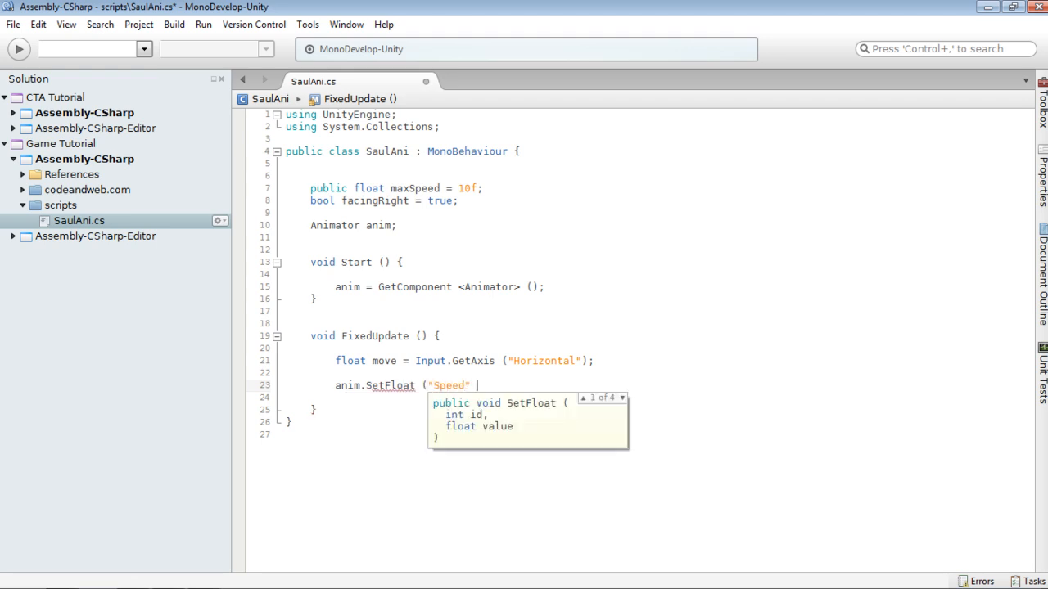
key("BackSpace")
type(", Math")
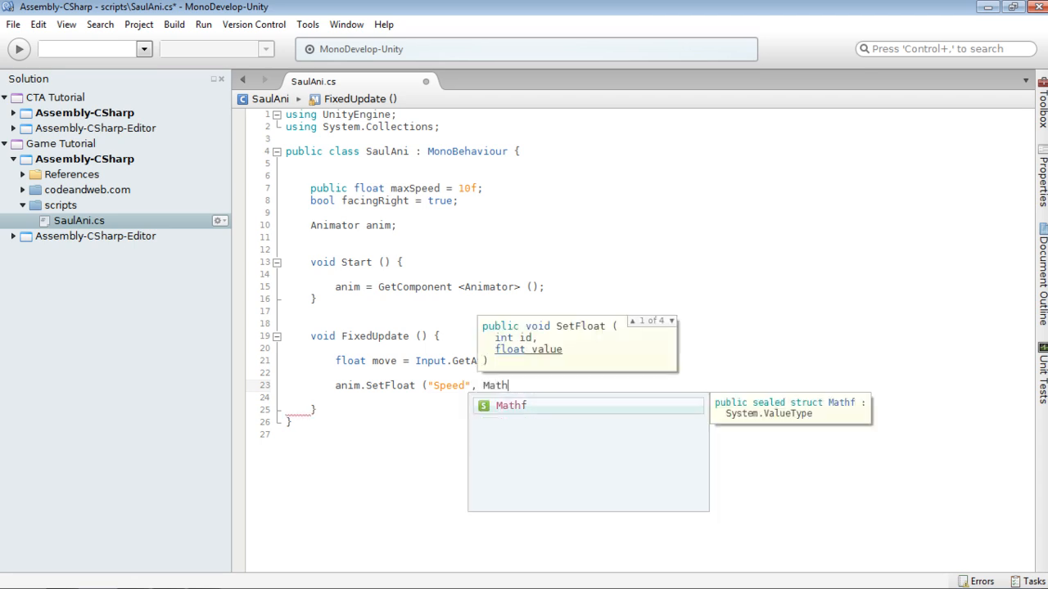
type("f.Abs")
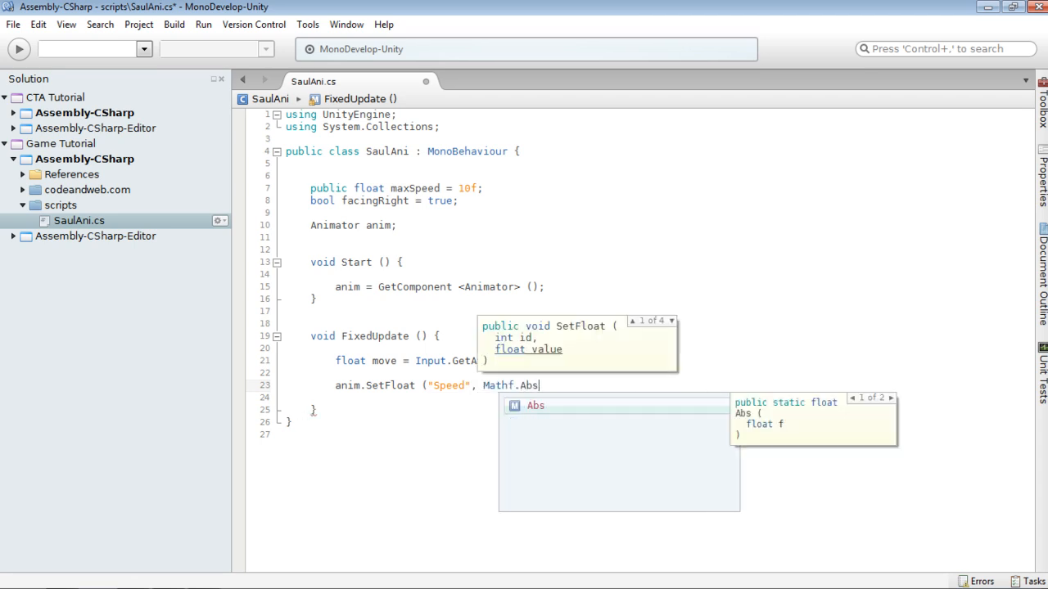
type("(m")
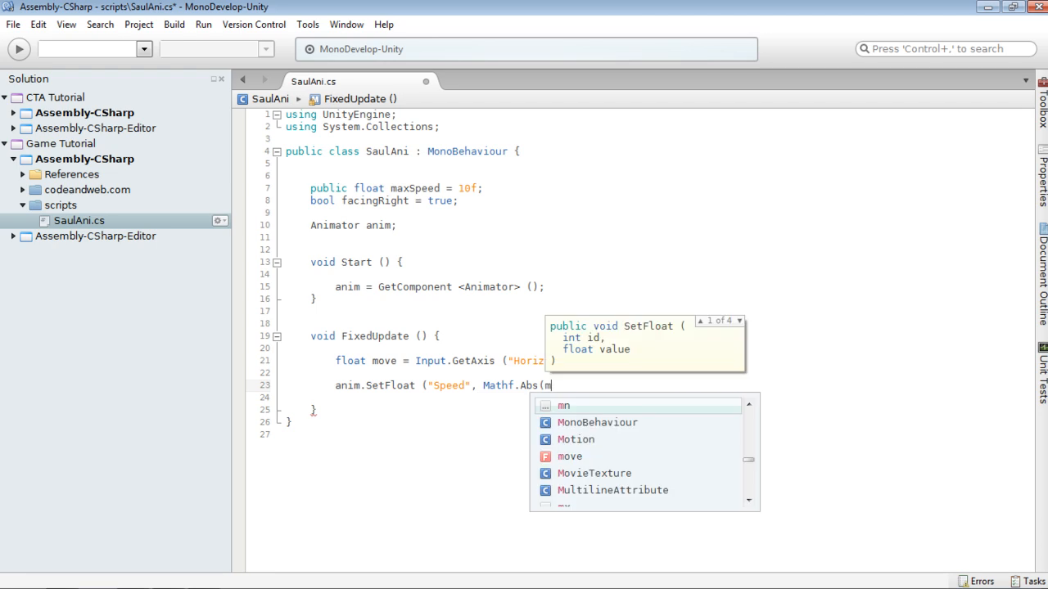
type("ove));")
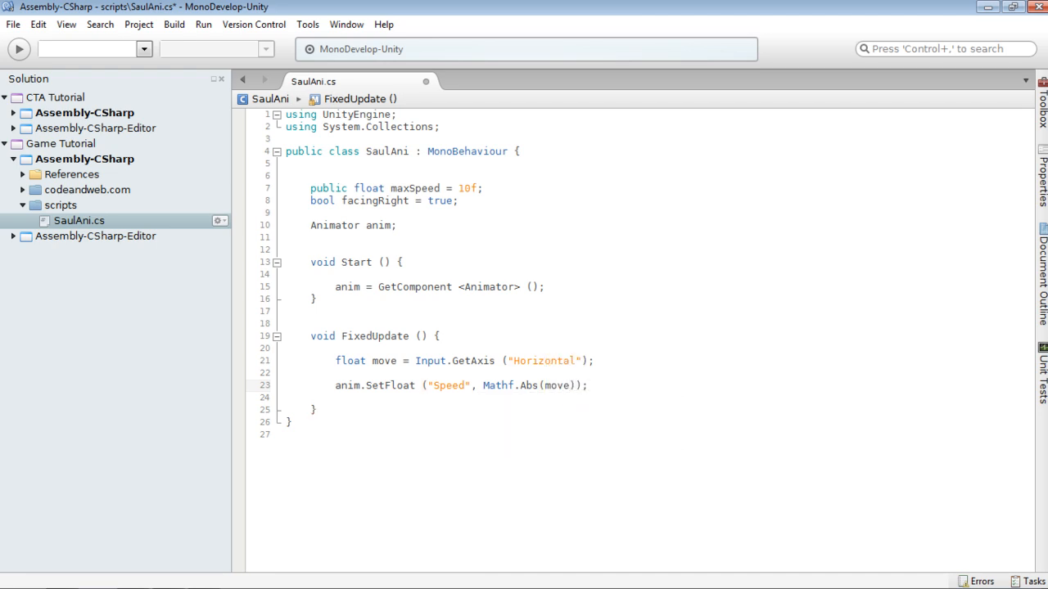
After another blank line in FixedUpdate, add rigidbody2D.velocity = new Vector2 (move * maxSpeed, Rigidbody2D.velocity.y);.
key("Return")
key("Return")
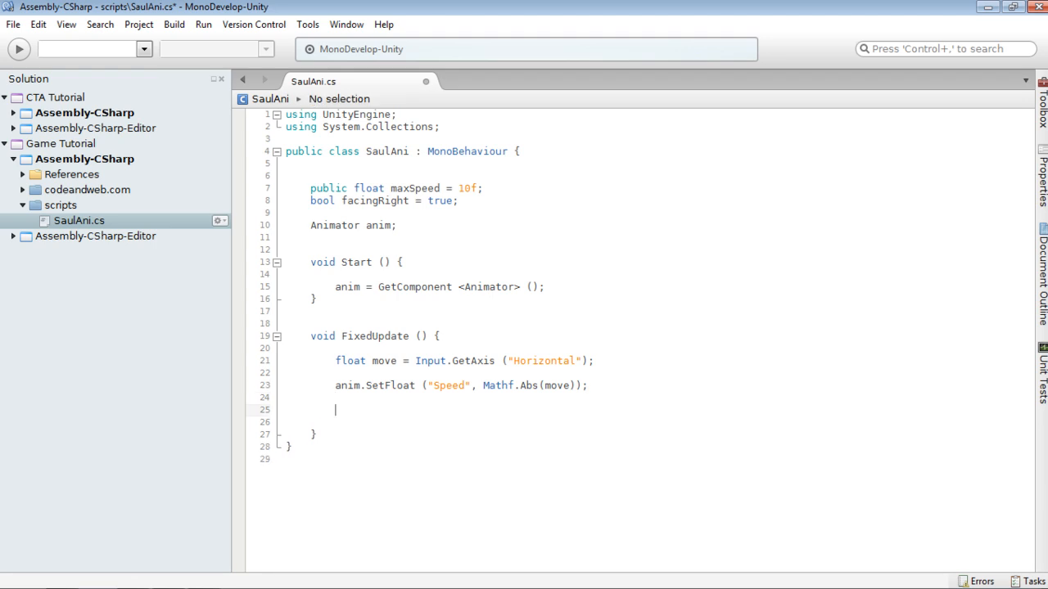
type("rigi")
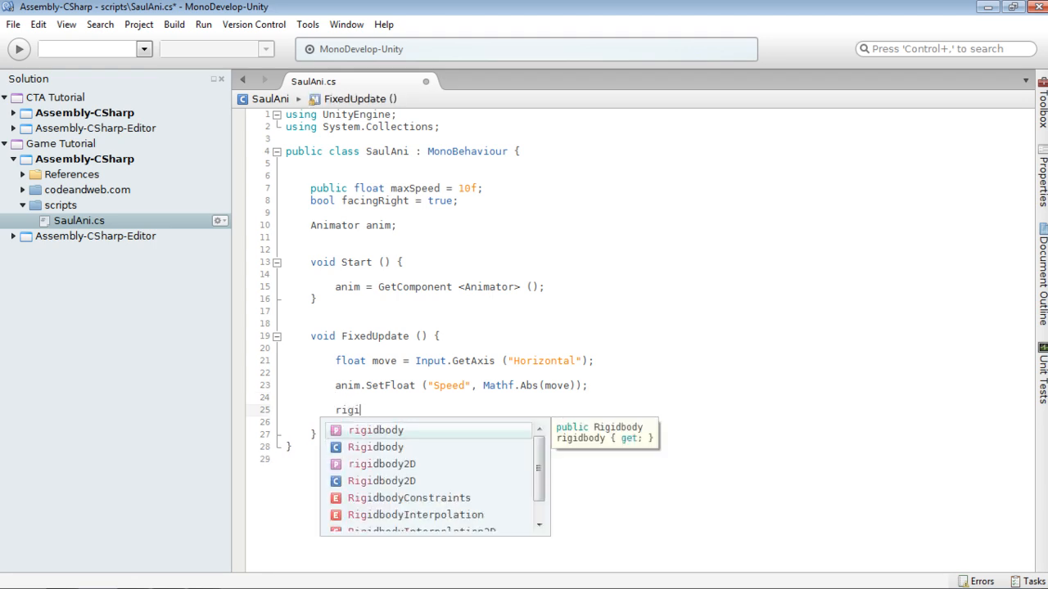
type("dbody2")
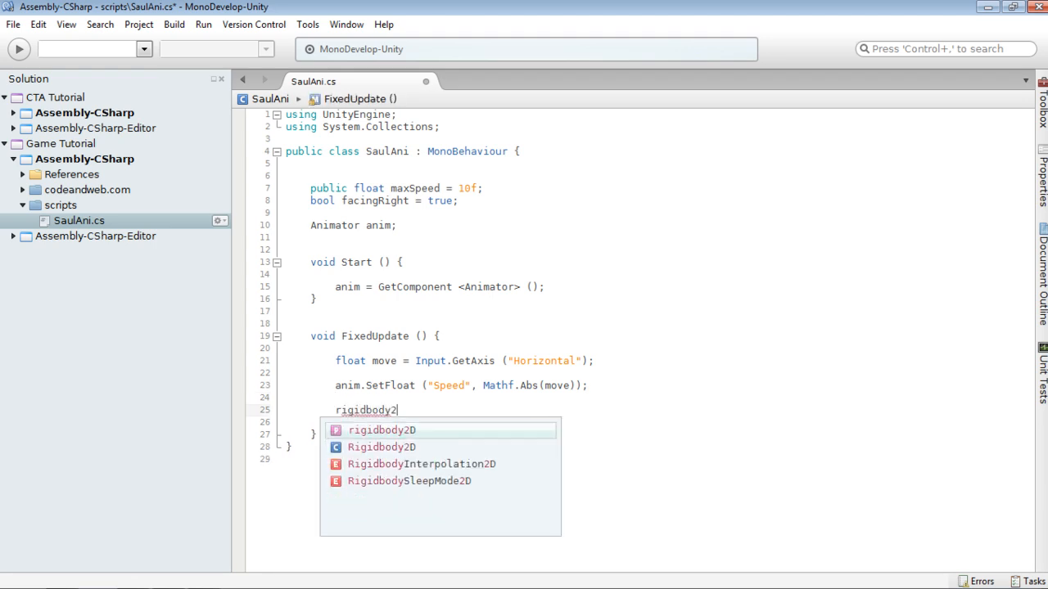
type("D.veloci")
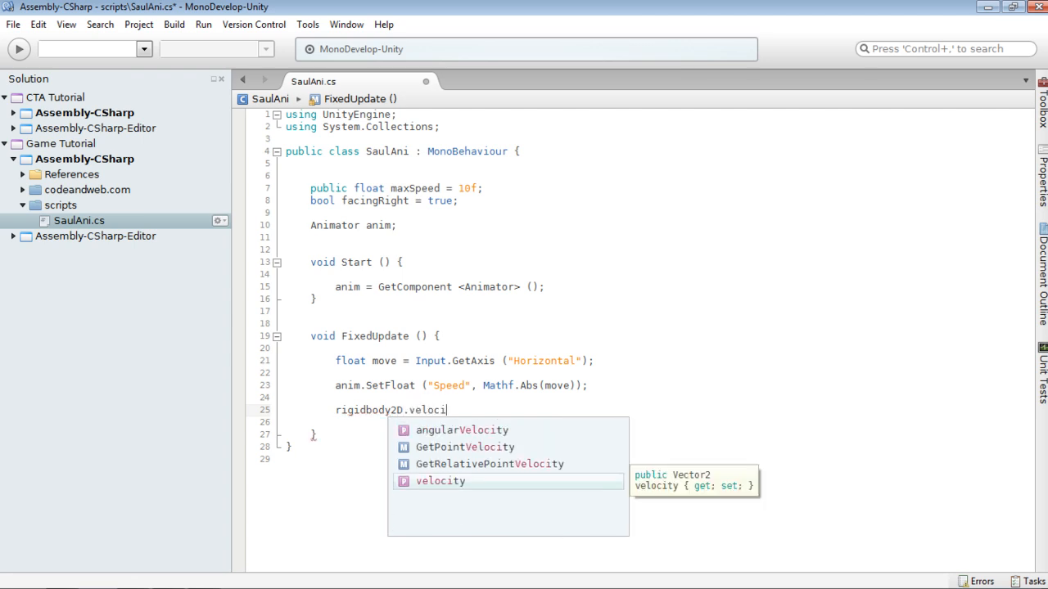
type("ty = new Vector2")
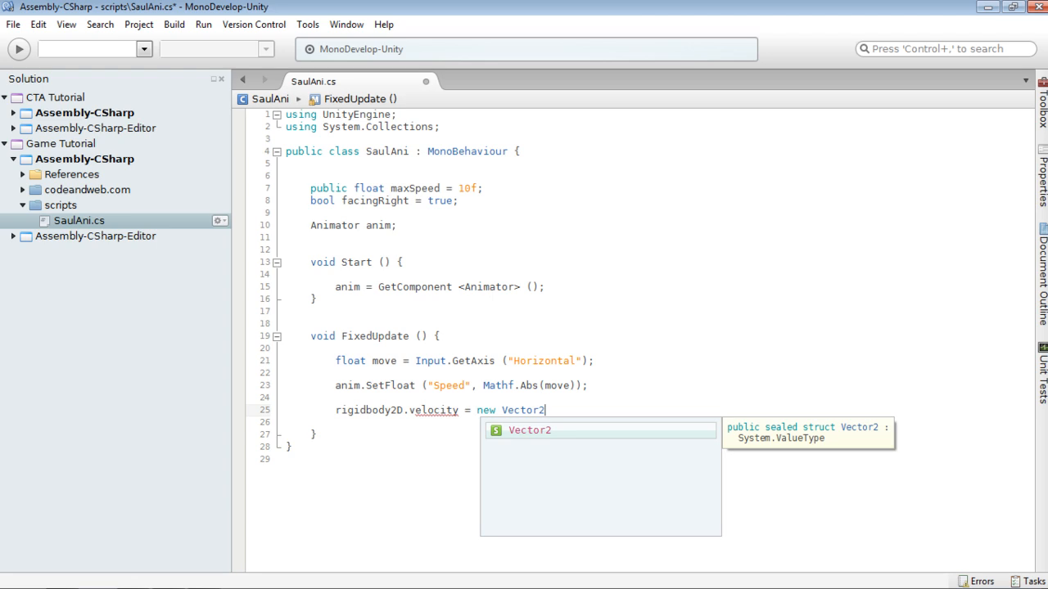
type(" (move * ")
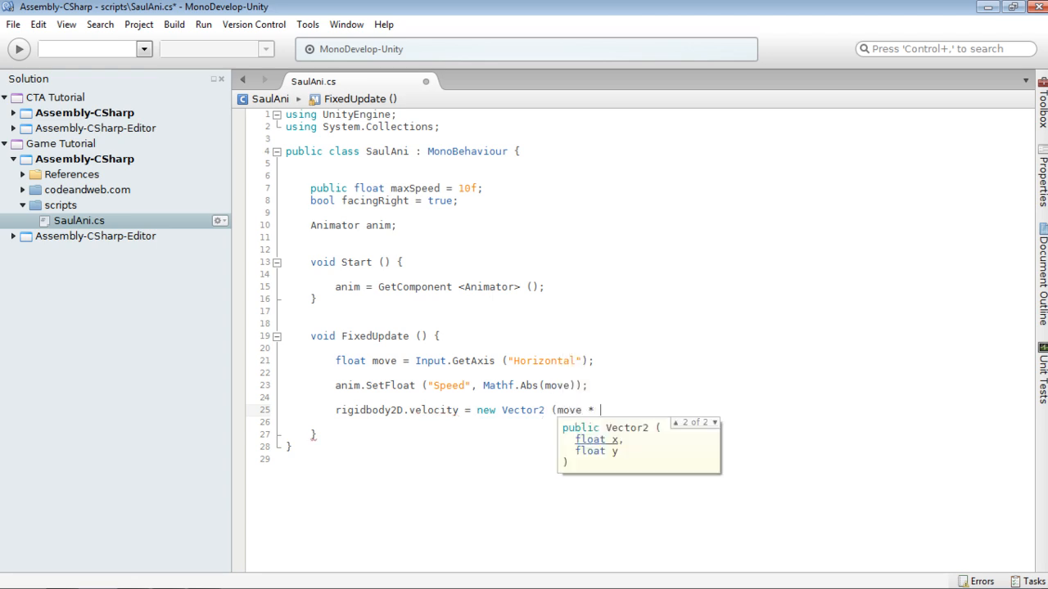
type("maxSpee")
type("d,")
type(" rigidbody2")
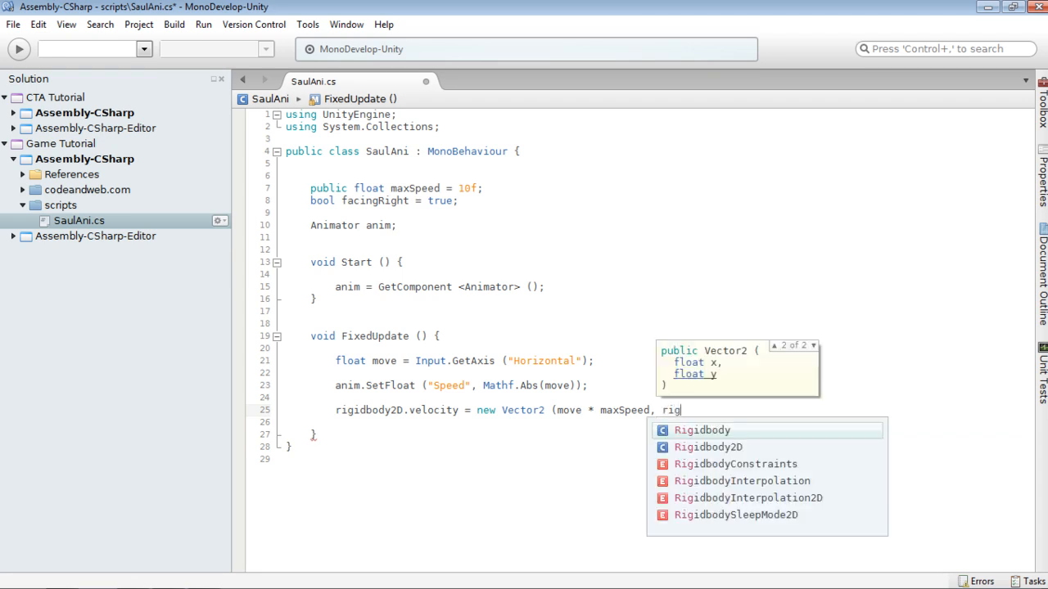
type("D.velcity")
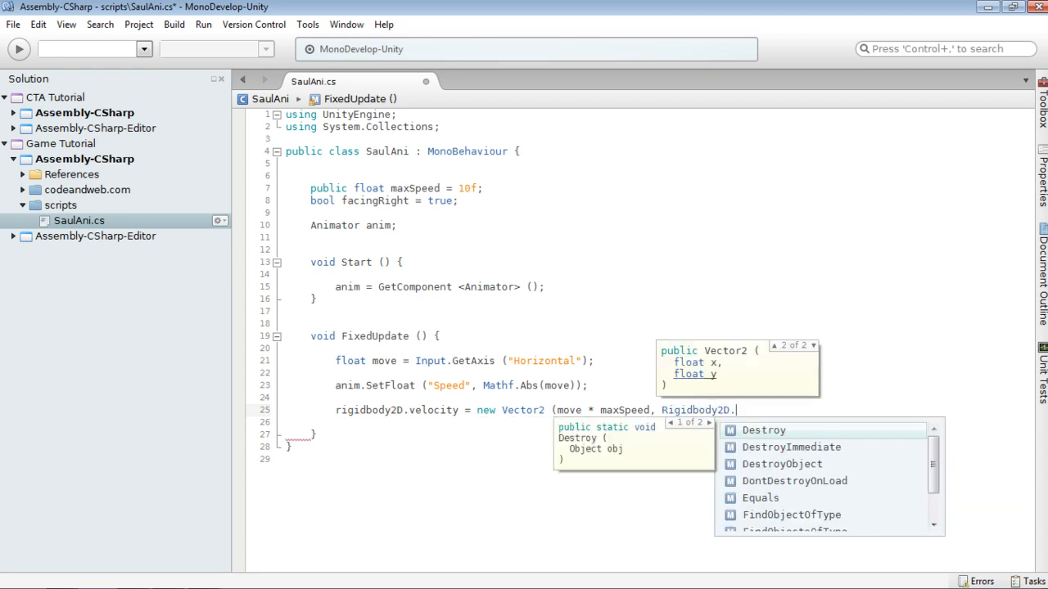
key("BackSpace")
key("BackSpace")
key("BackSpace")
key("BackSpace")
type("ocity.y);")
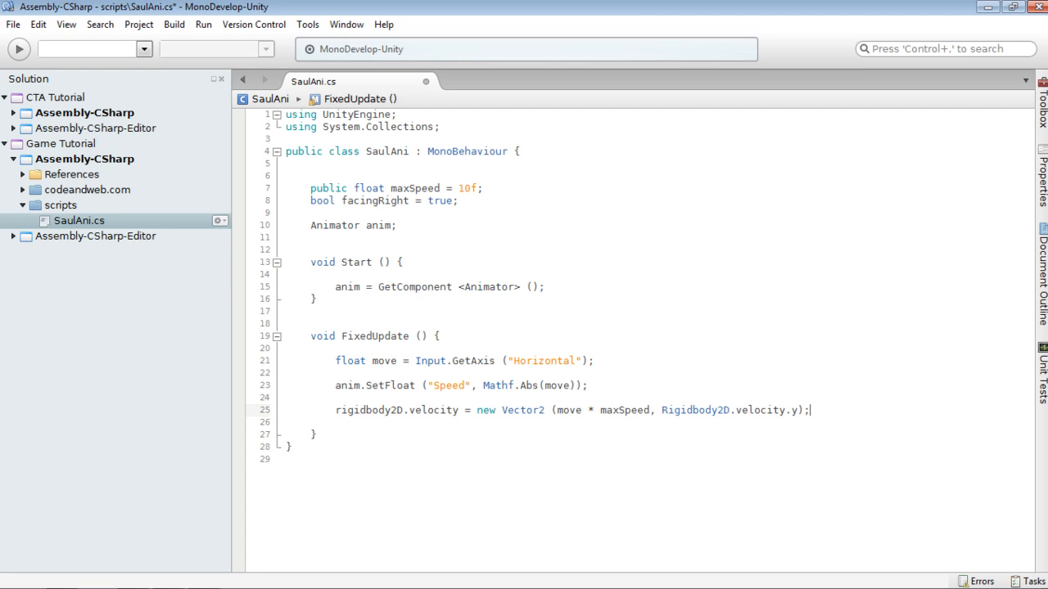
Change the capitalized Rigidbody2D in the Vector2's second argument to lowercase rigidbody2D.
key("Left")
key("Left")
key("Left")
key("Left")
key("Left")
key("Left")
key("Left")
key("Left")
key("Left")
key("Left")
key("BackSpace")
type("r")
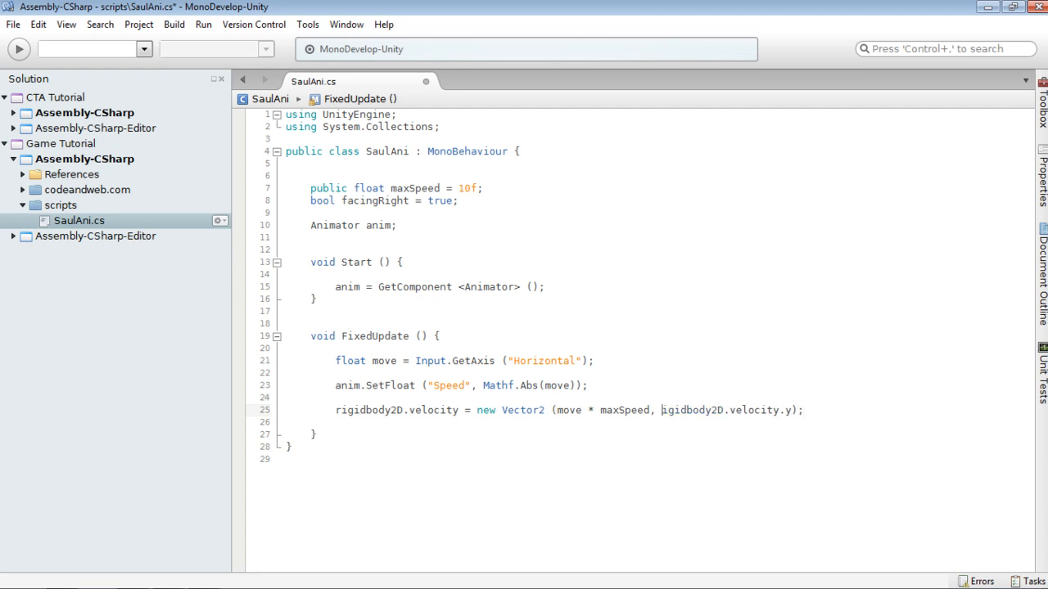
key("Right")
key("Right")
key("Right")
key("Right")
key("Right")
key("Right")
key("Right")
key("Right")
key("Right")
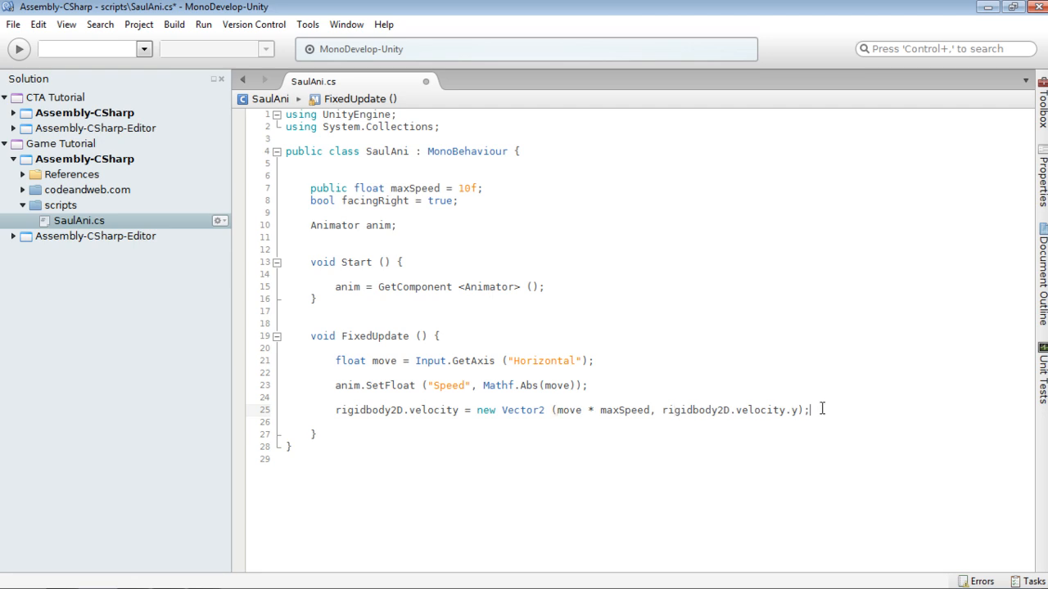
Add an empty void Flip() method with its braces below the FixedUpdate method, separated by a blank line.
left_click(448, 434)
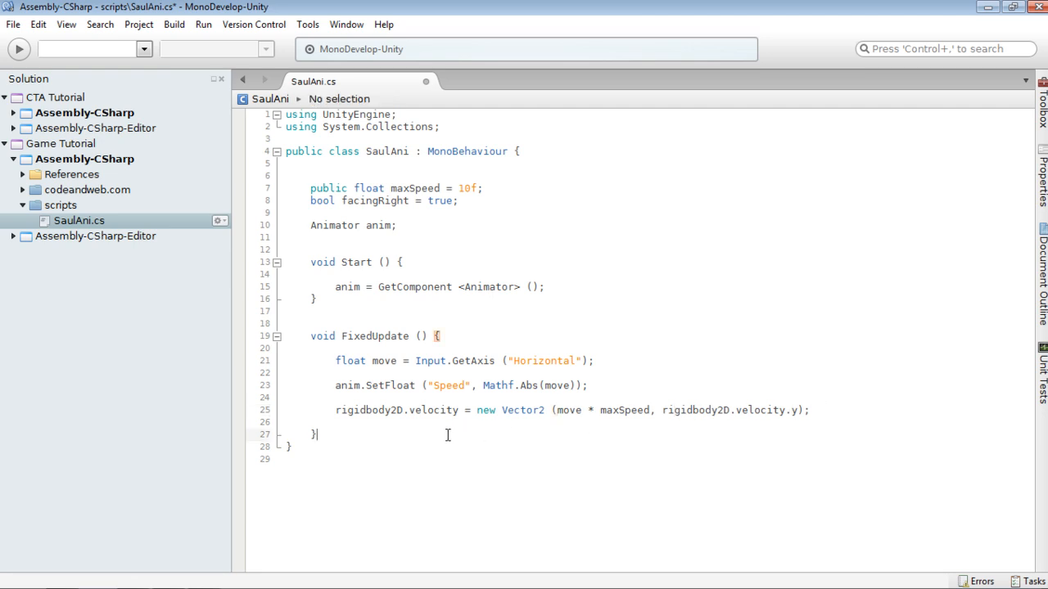
key("Return")
key("Return")
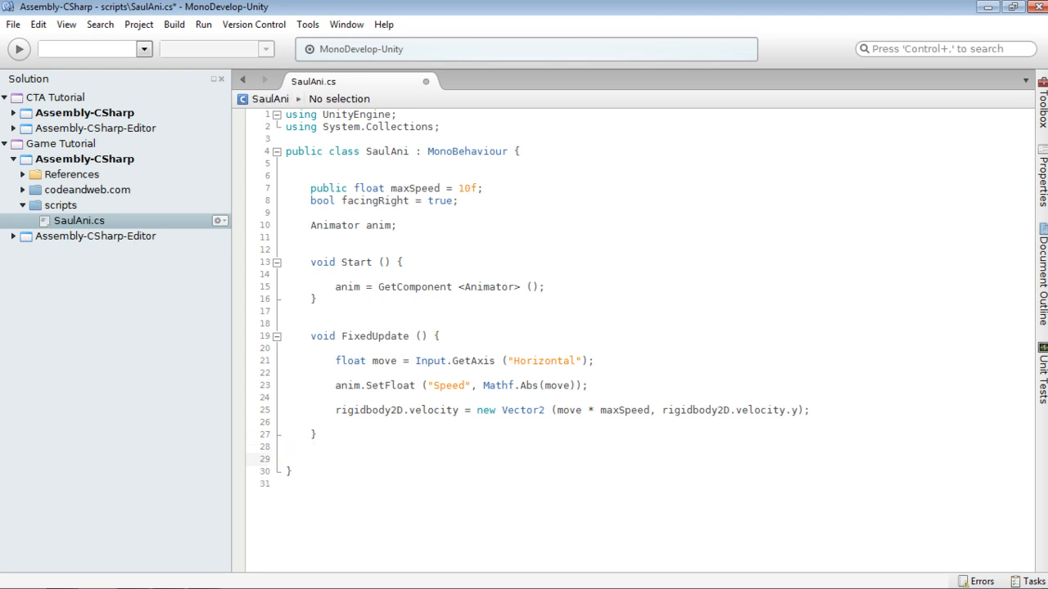
type("void Flip()")
key("Return")
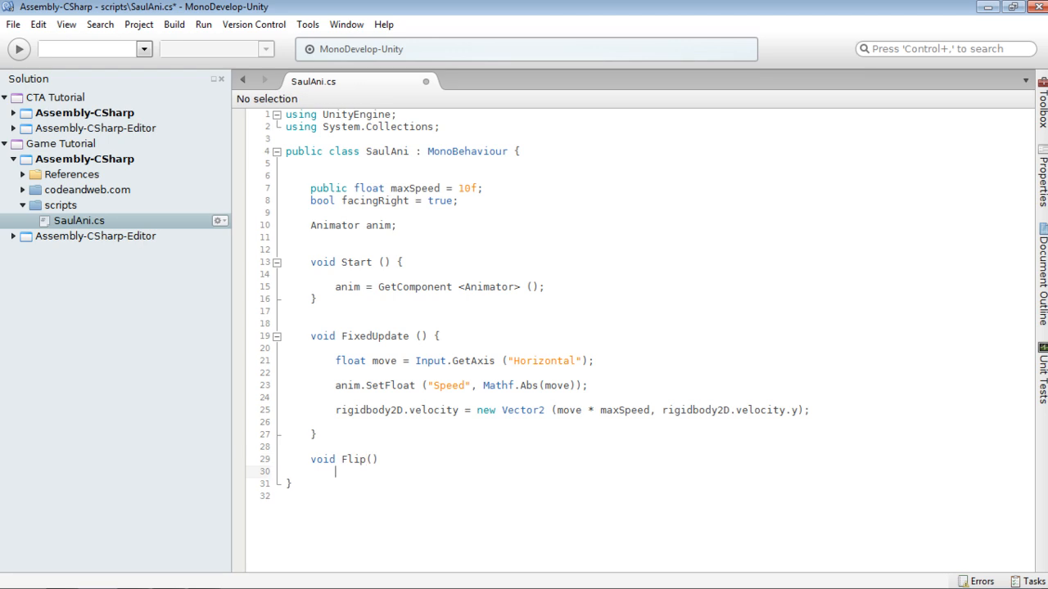
type("{")
key("Return")
type("}")
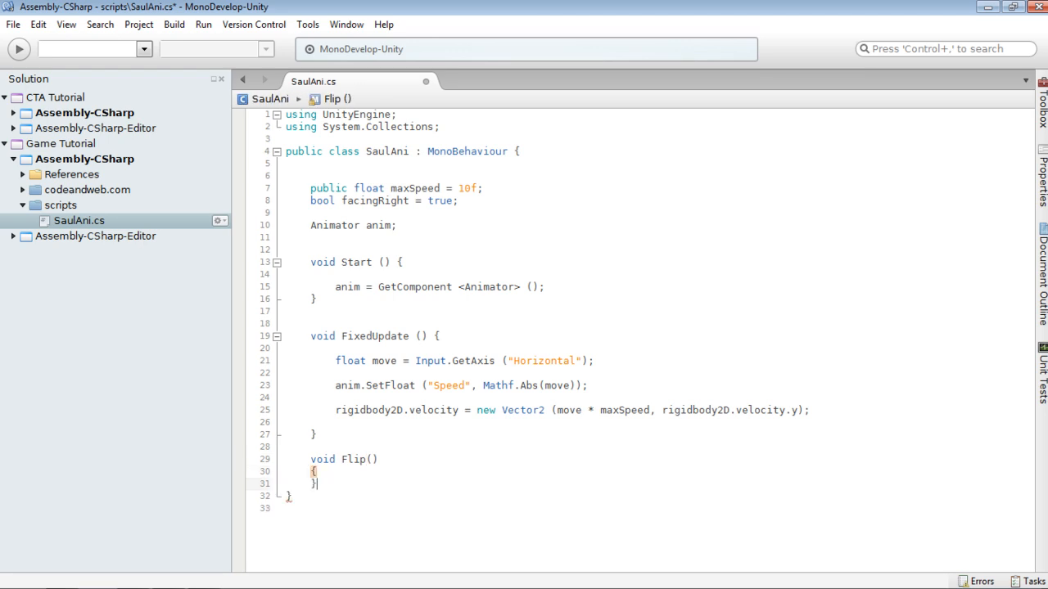
Inside the Flip method, add the statement facingRight =! facingRight;.
key("Left")
key("Return")
type("fa")
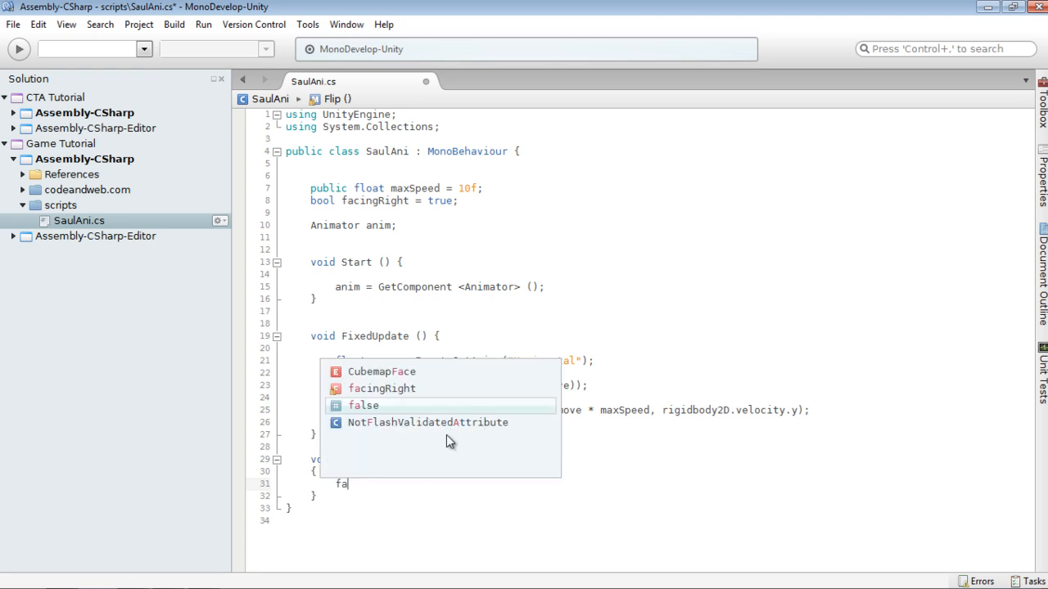
type("cingRight =! facing")
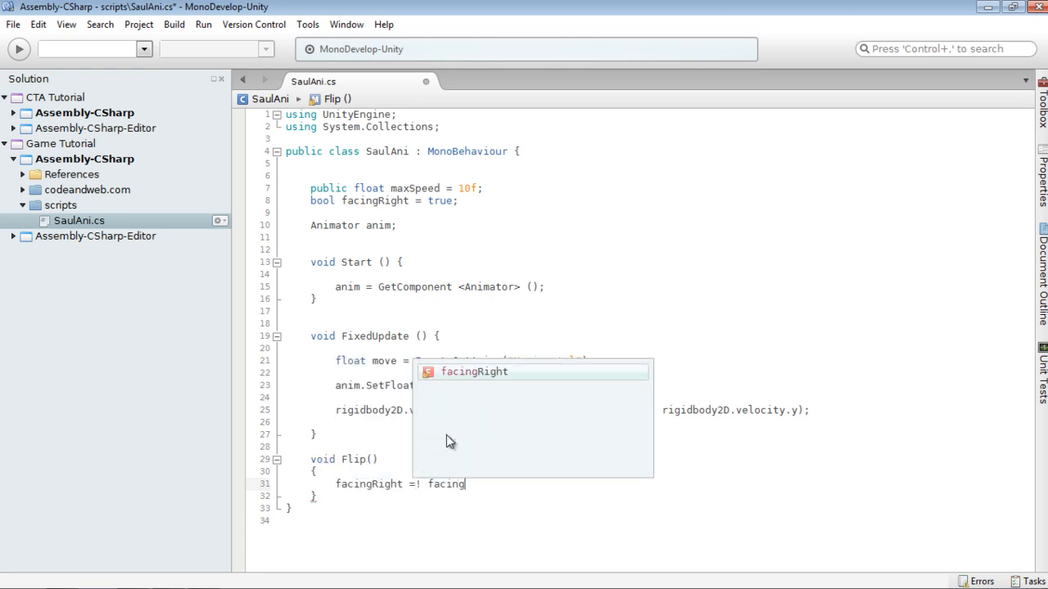
type("Right;")
On a new line in the Flip method, add the statement Vector3 theScale = transform.localScale;.
key("Return")
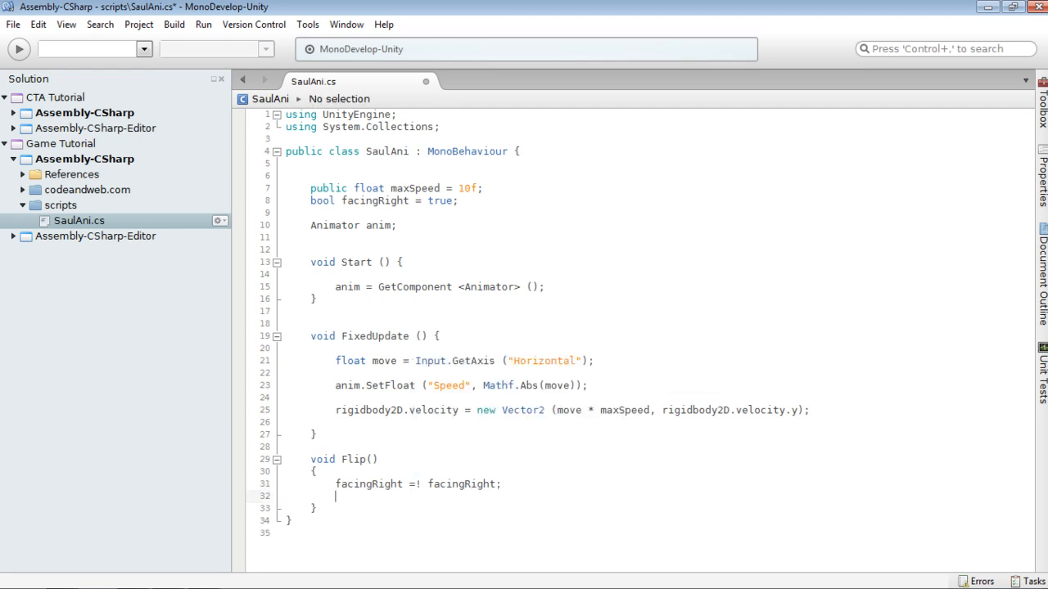
type("Ve")
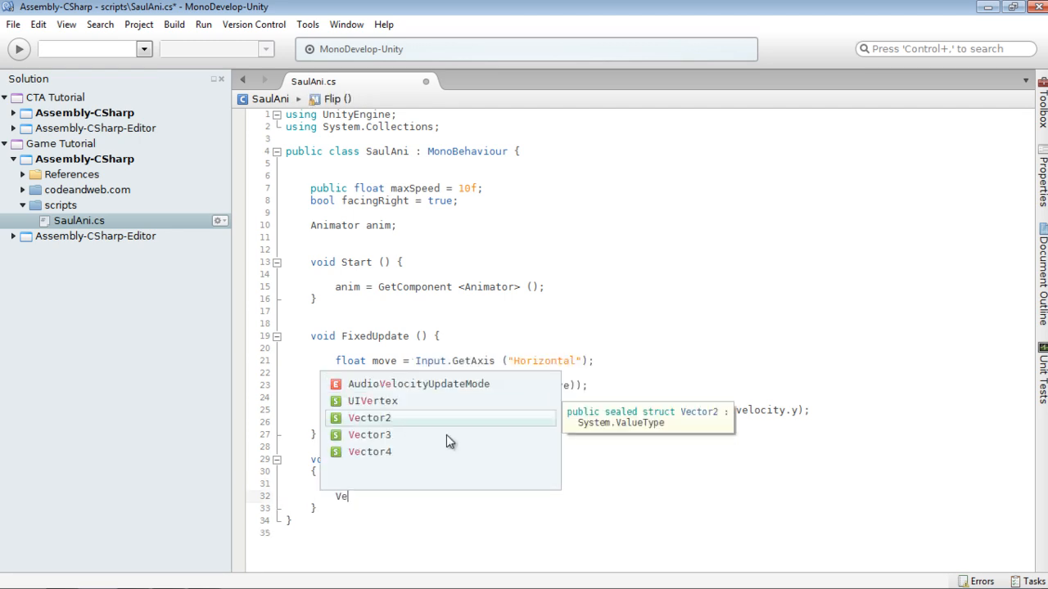
type("ctor3 ")
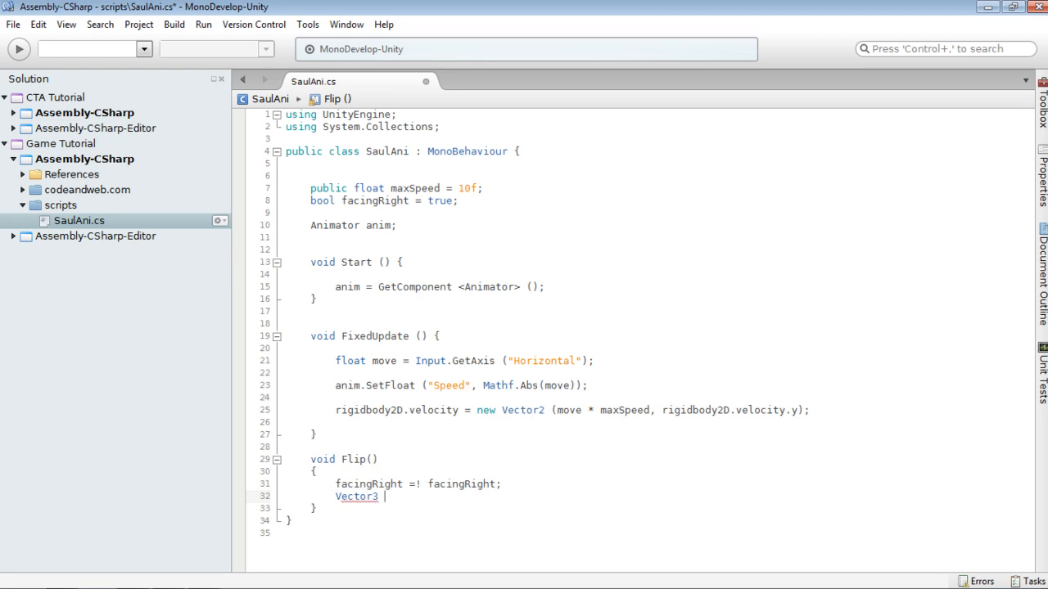
type("theScale = tra")
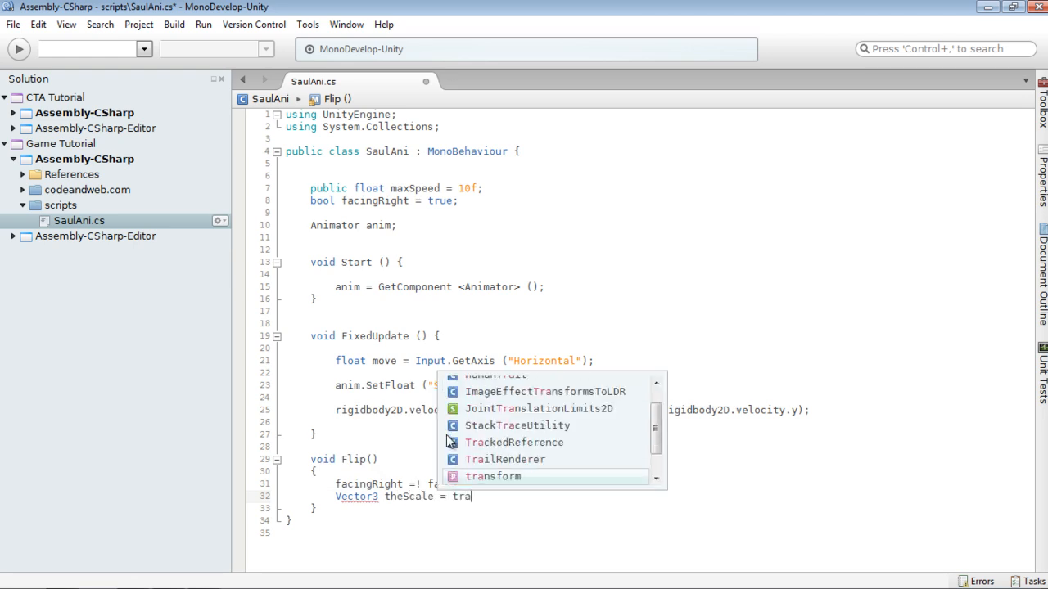
type("nsform.locsl")
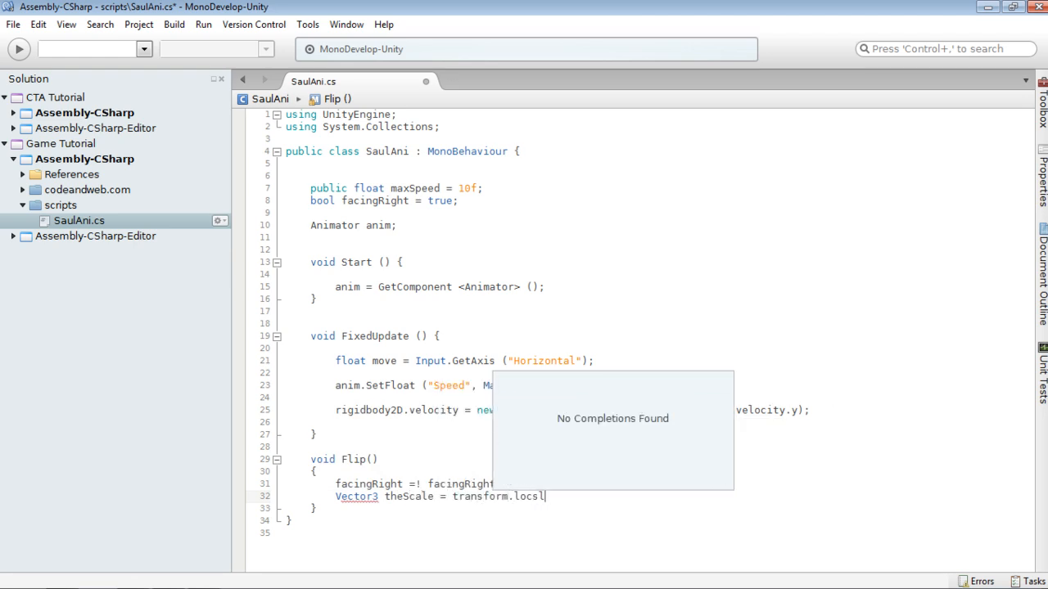
key("BackSpace")
key("BackSpace")
type("alScale")
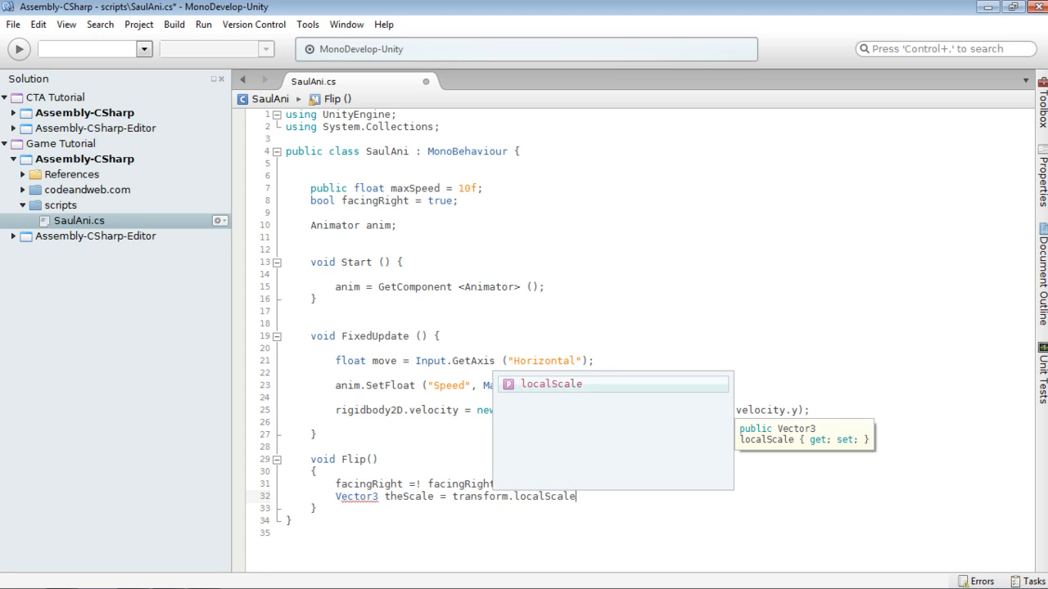
type(";")
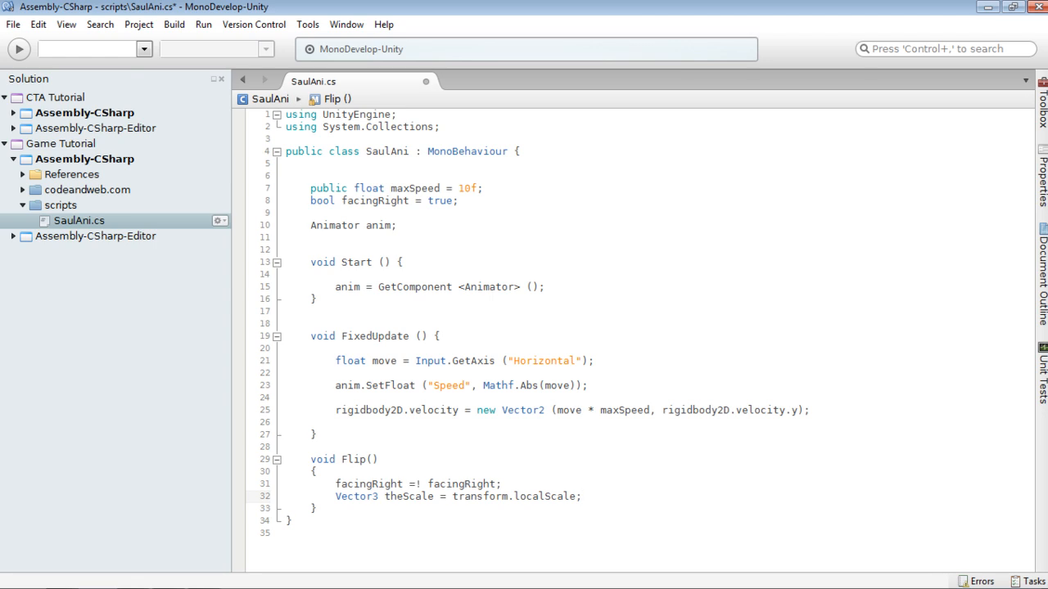
Below the theScale declaration in Flip, add the statement theScale.x *= -1;.
key("Return")
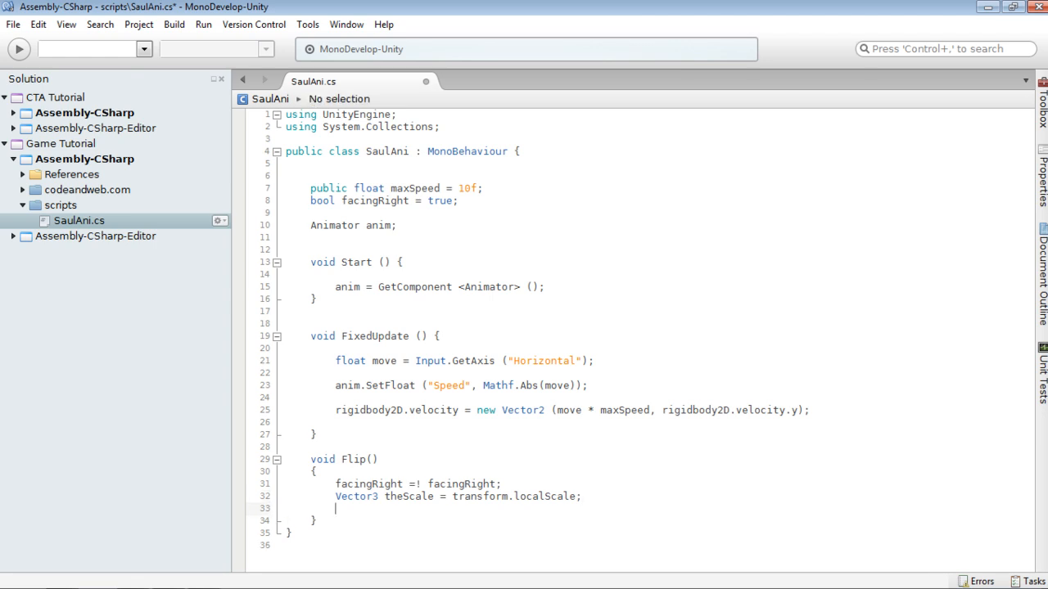
type("theS")
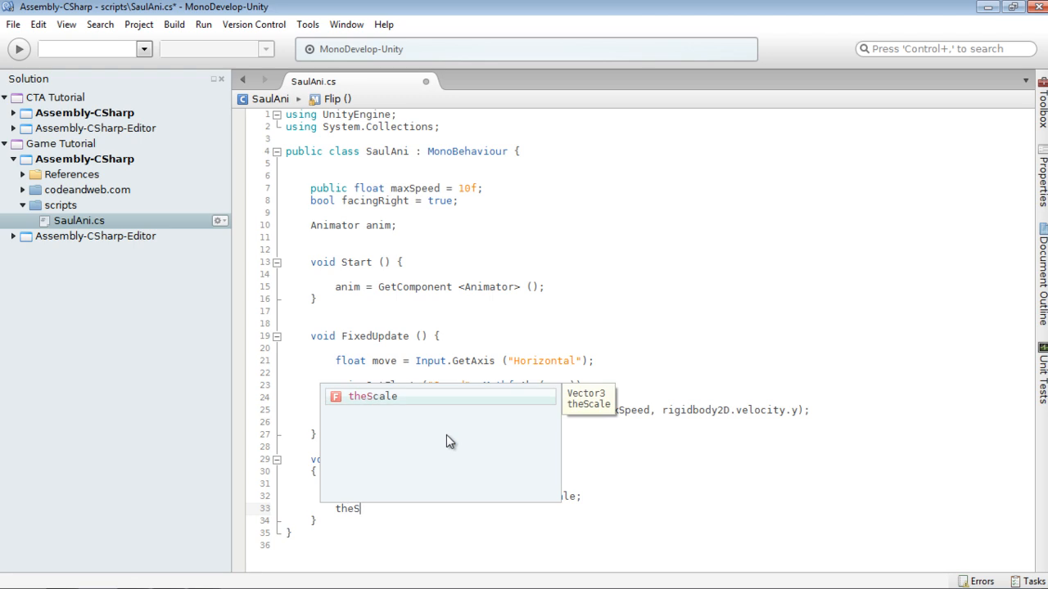
type("cale.x *=")
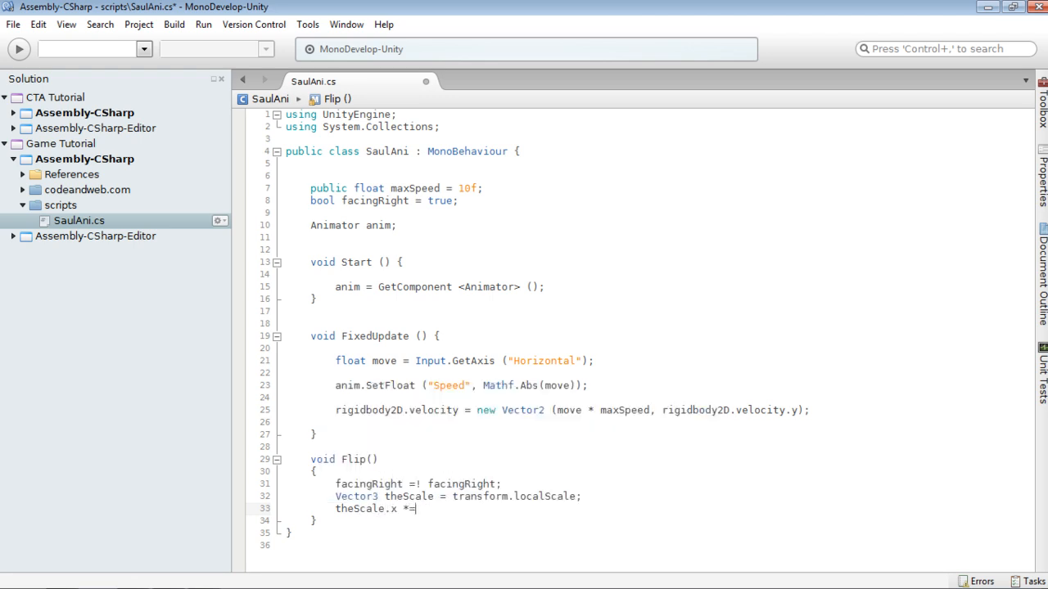
type(" -1;")
Finish the Flip method with the statement transform.localScale = theScale;.
key("Return")
type("transfor")
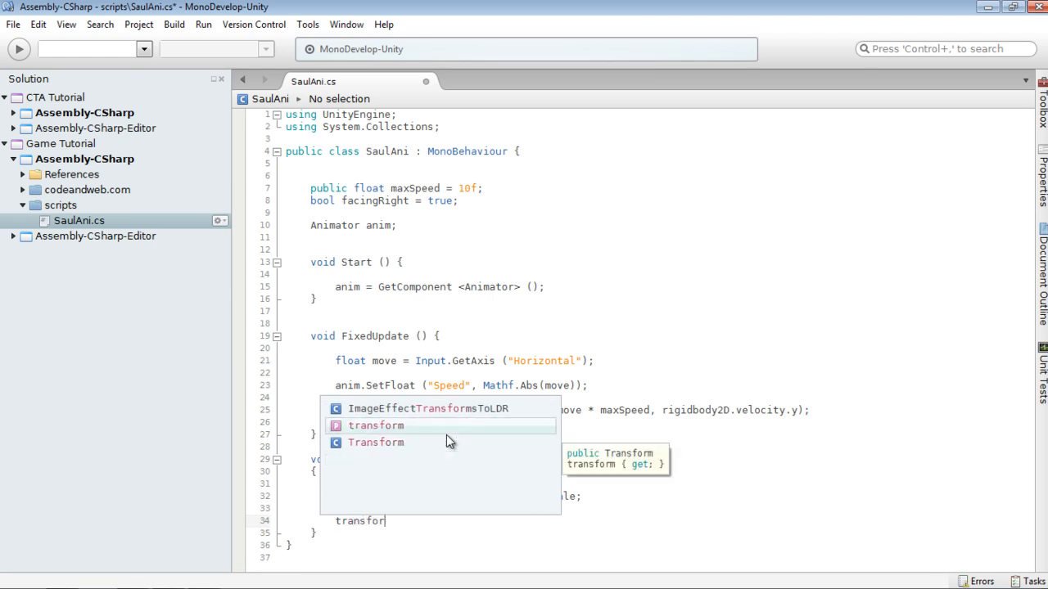
type("m.local")
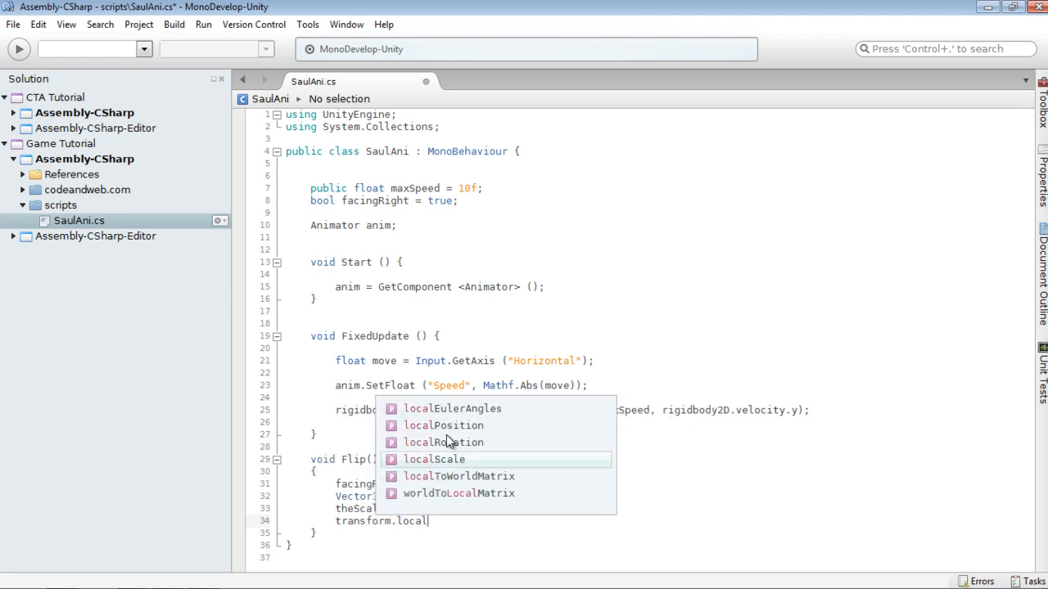
type("Scale = ")
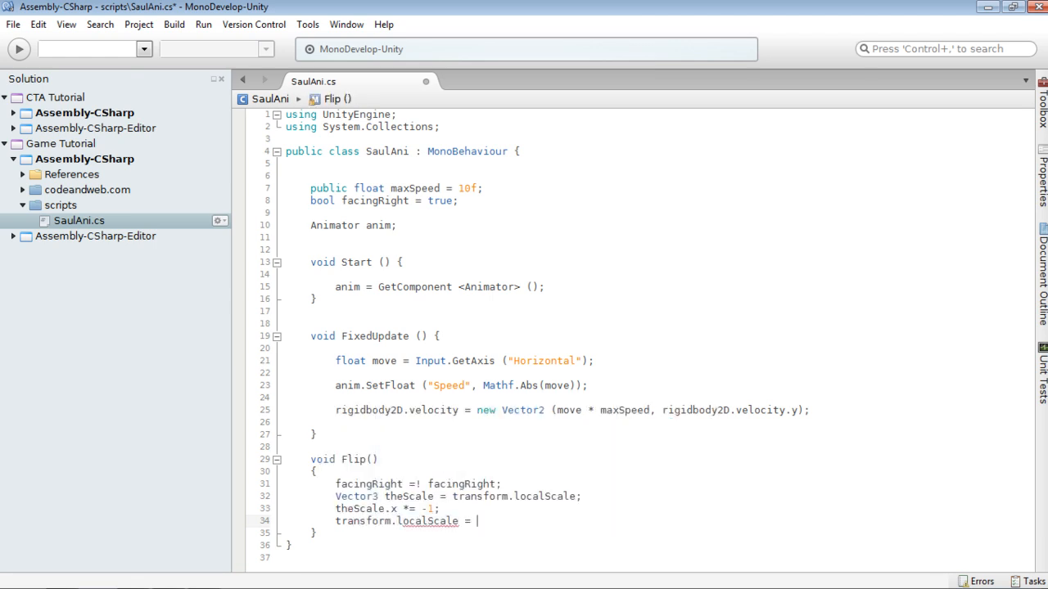
type("theScale ;")
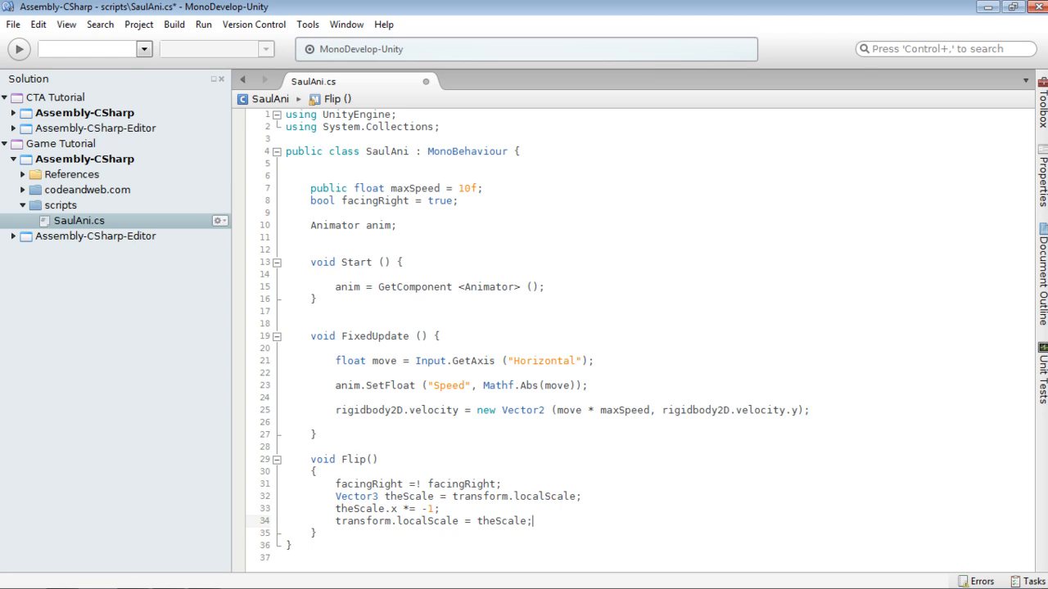
Below the velocity line in FixedUpdate, add if (move > 0 &&! facingRight) with Flip (); indented on the line under it.
left_click(481, 421)
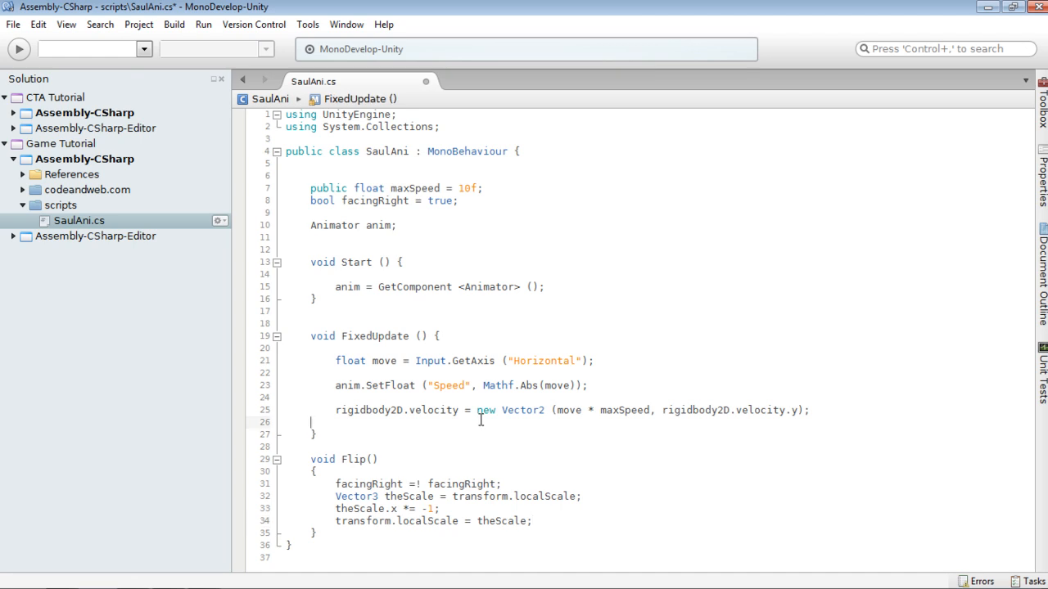
key("Return")
key("Return")
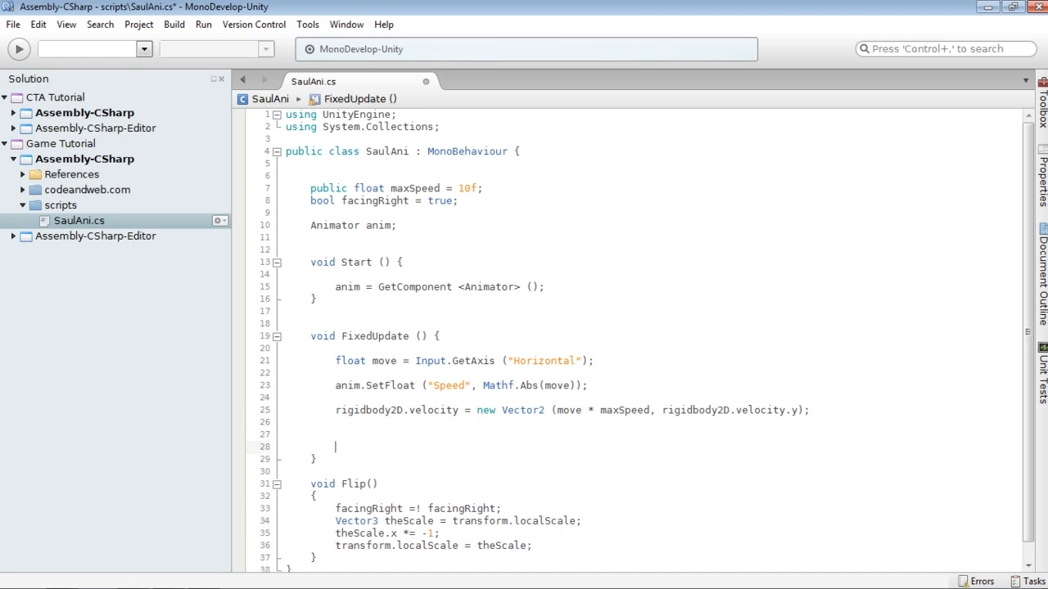
type("if (move > 0 &&! facgi")
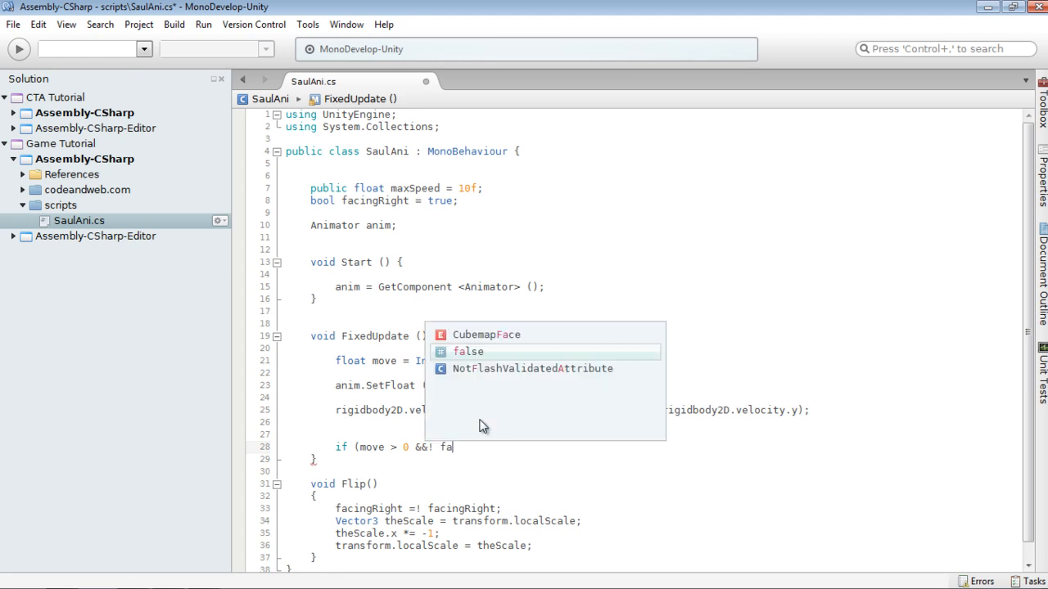
key("BackSpace")
key("BackSpace")
type("in")
key("BackSpace")
key("BackSpace")
key("BackSpace")
key("BackSpace")
key("BackSpace")
type("Fa")
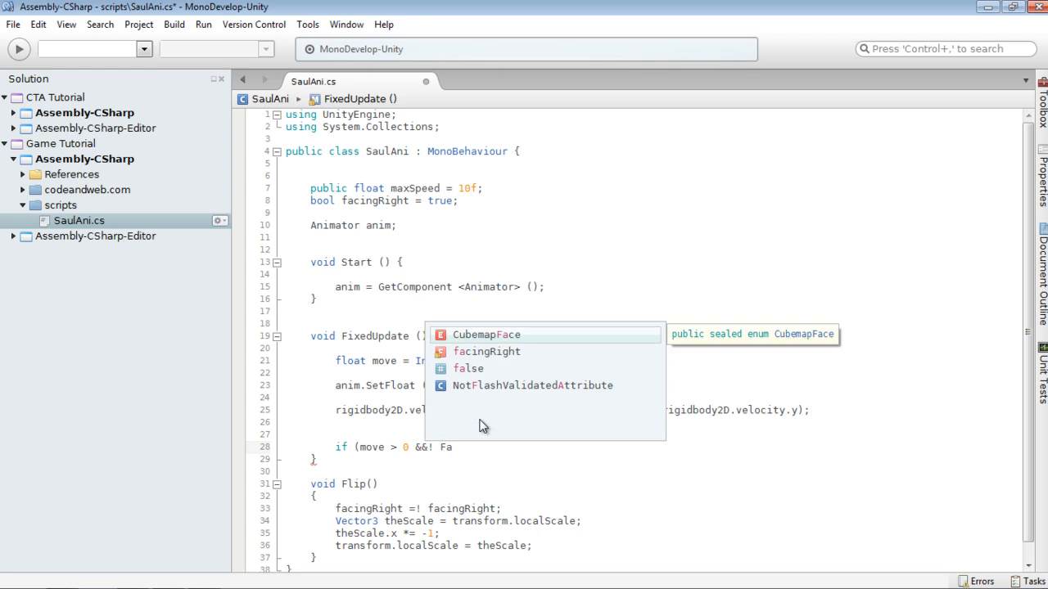
type("c")
key("Return")
type(")")
key("Return")
type("Flip ();")
After a blank line in FixedUpdate, add else if (move < 0 && facingRight) with Flip (); indented on the line under it.
key("Return")
key("Return")
type("else if (move < ")
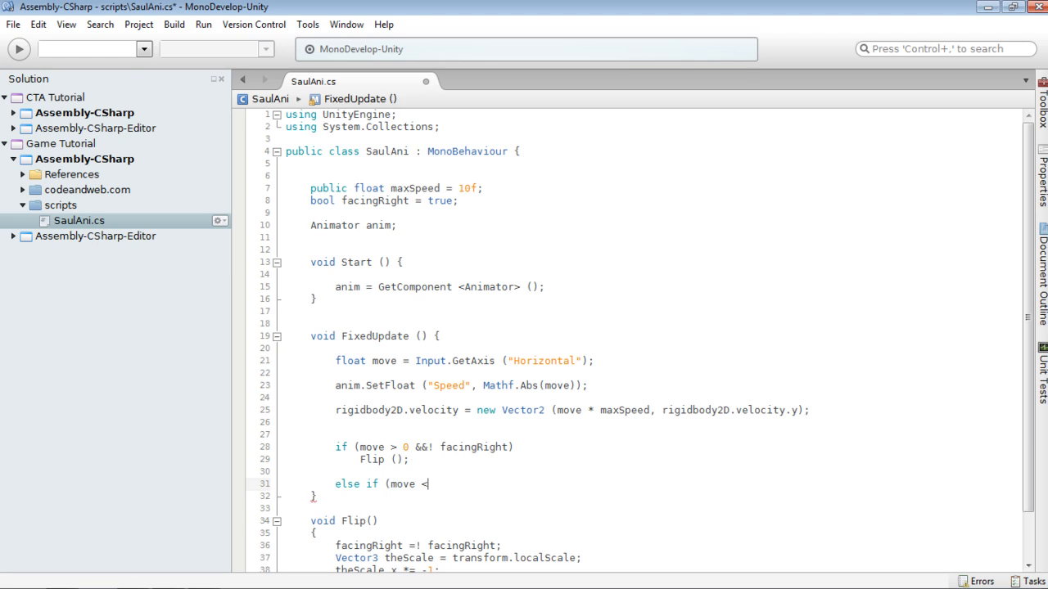
type("0 && facin")
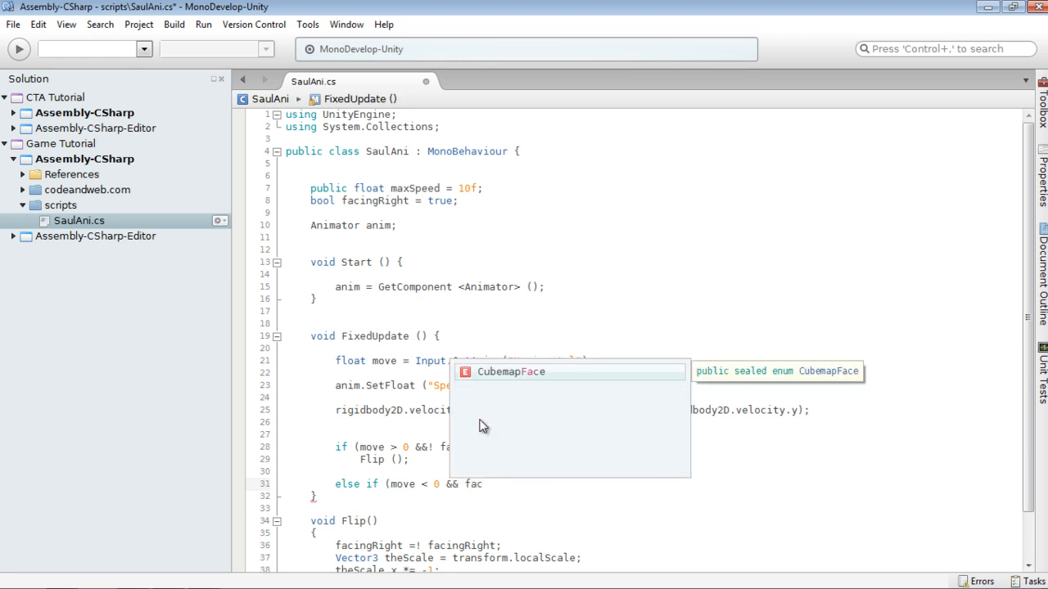
type("ingR")
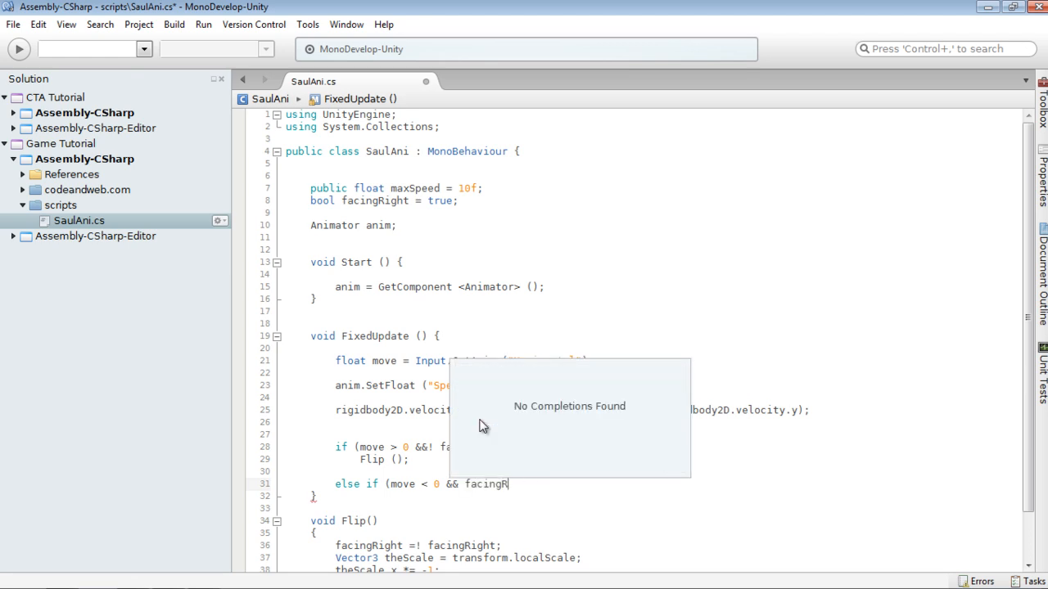
type("ight)")
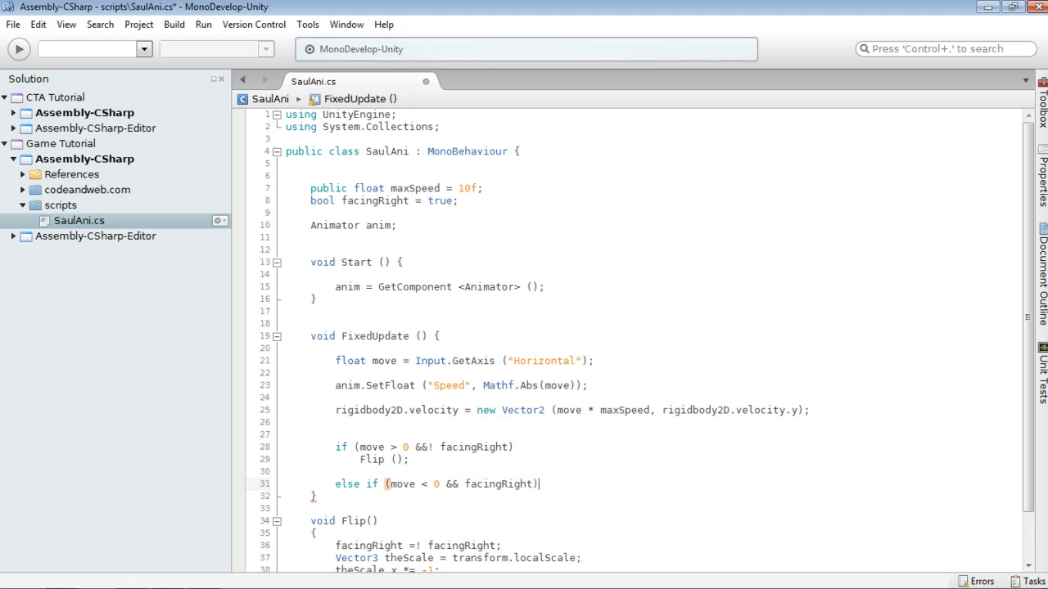
key("Return")
type("F")
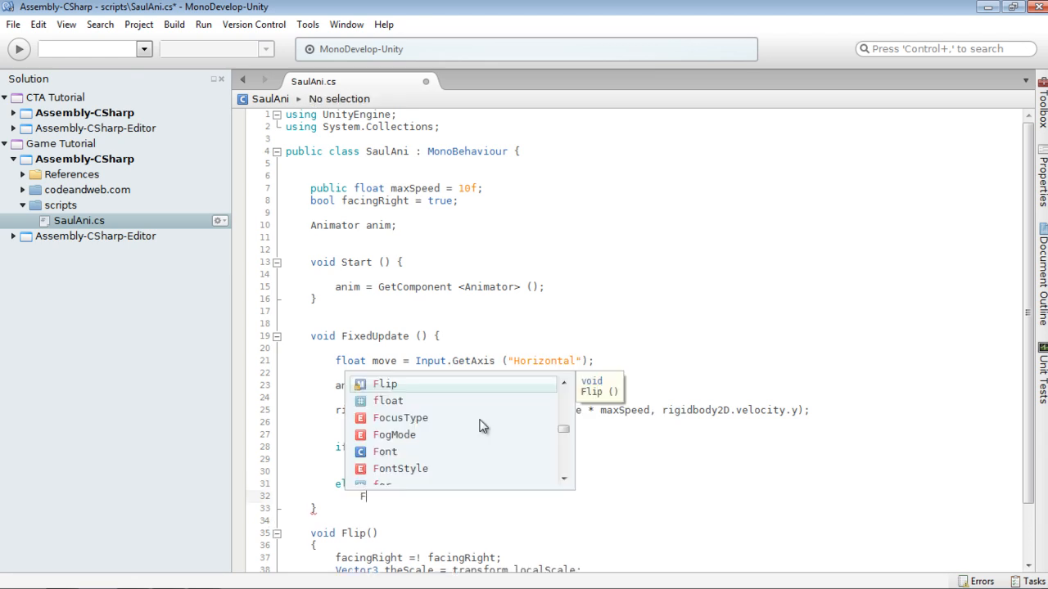
type("lip ()")
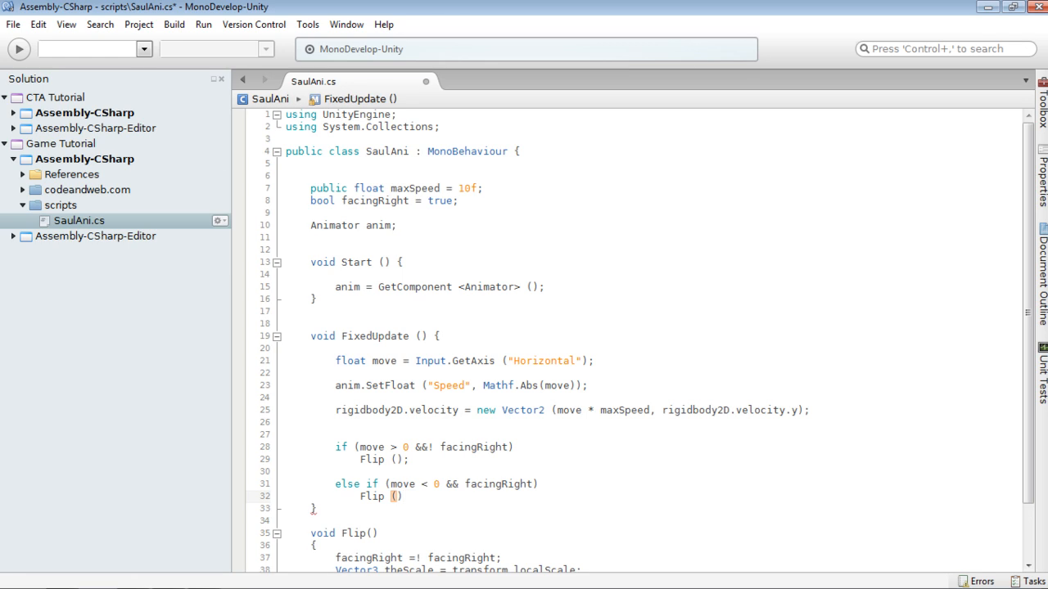
type(";")
Save the SaulAni.cs script and switch to the Unity editor.
scroll(516, 357, "down", 2)
scroll(516, 352, "up", 2)
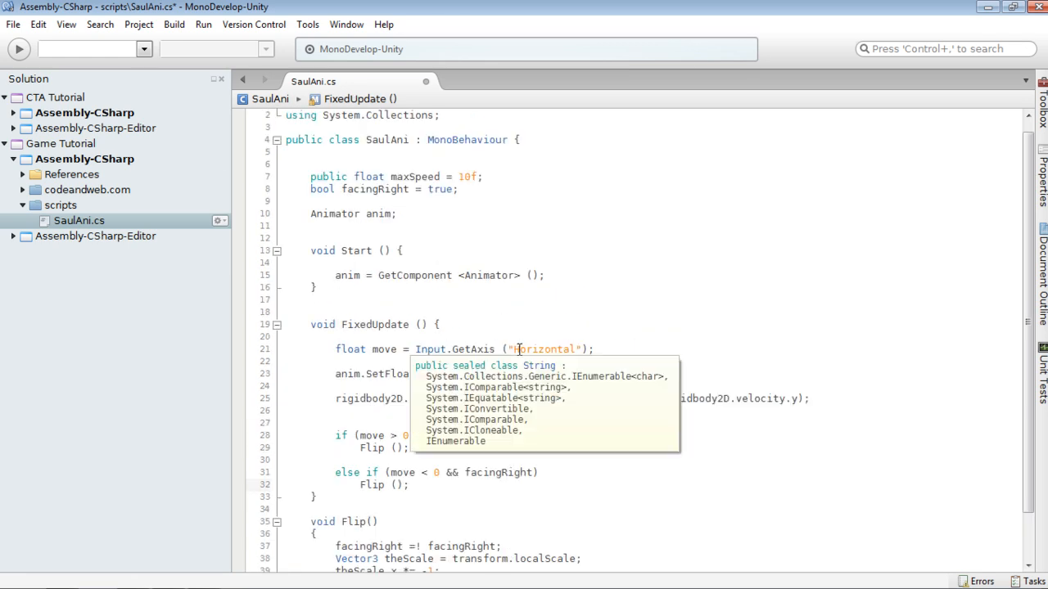
key("ctrl+s")
key("alt+Tab")
key("alt+Tab")
key("alt+Tab")
key("alt+shift+Tab")
key("alt+shift+Tab")
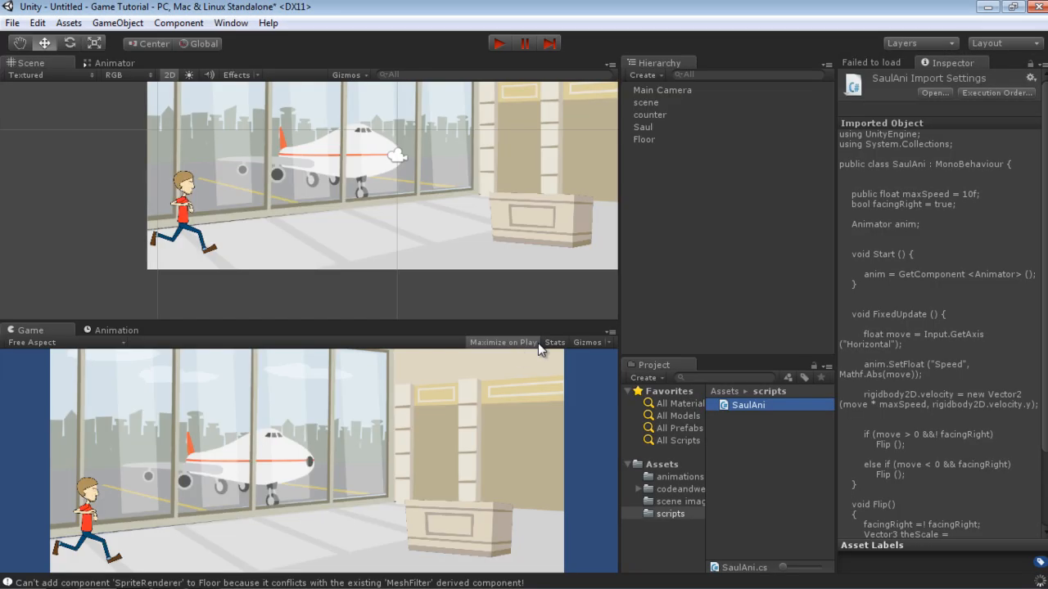
Attach the SaulAni script to the Saul object as a component.
left_click(651, 126)
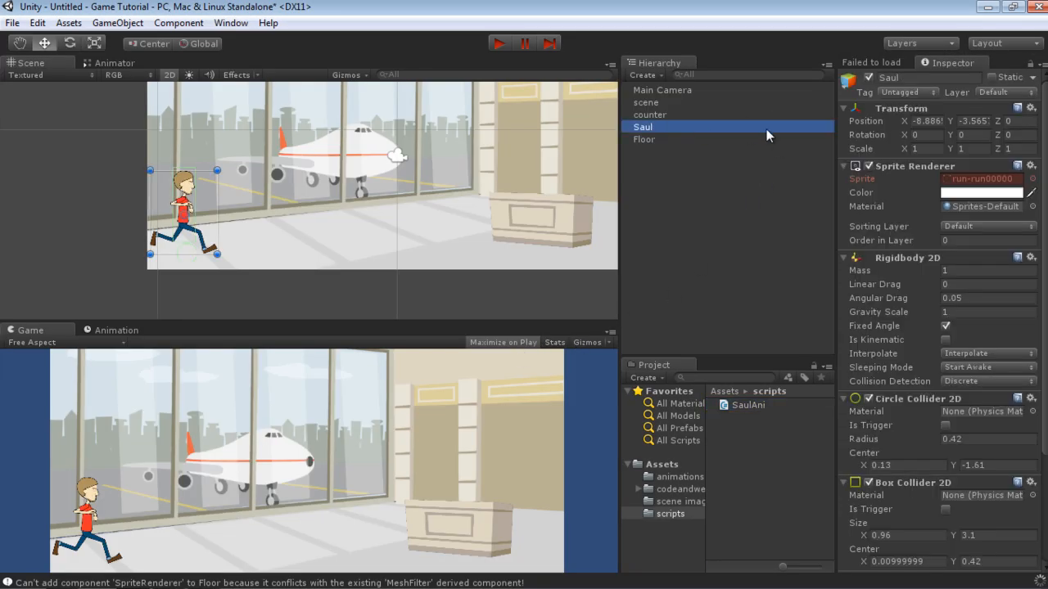
left_click_drag(1045, 178, 1042, 350)
left_click_drag(741, 405, 944, 570)
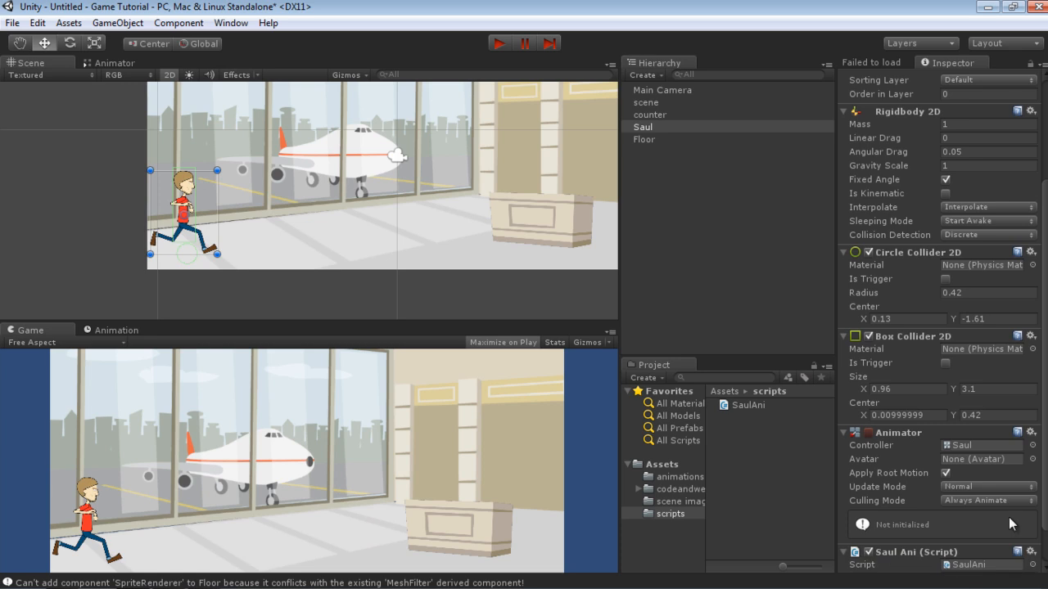
scroll(1028, 498, "down", 1)
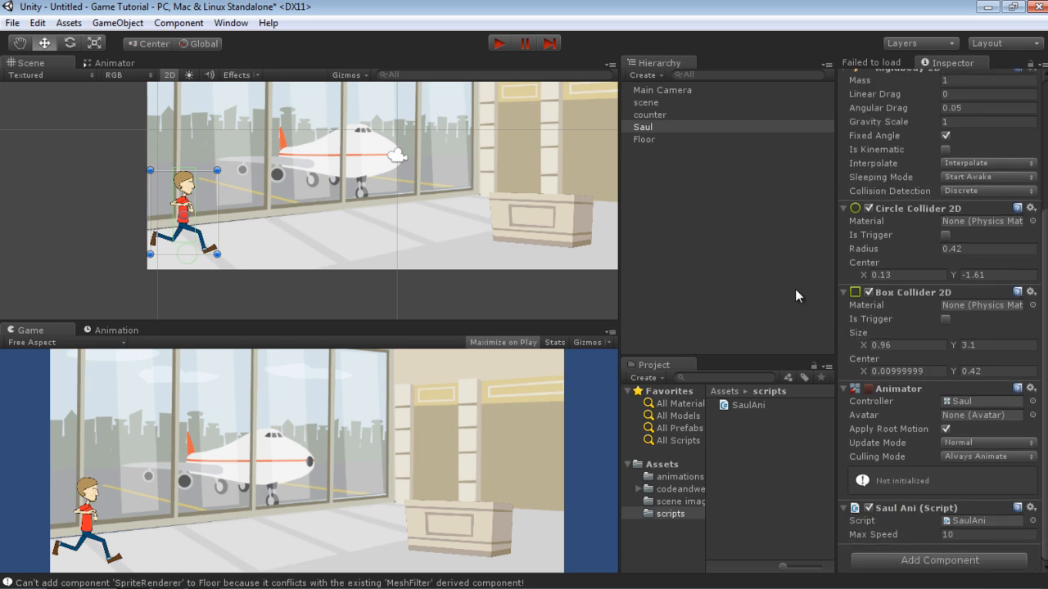
With Saul selected, play the scene and move him repeatedly left and right to test running, idling and flipping.
left_click(675, 115)
left_click(659, 127)
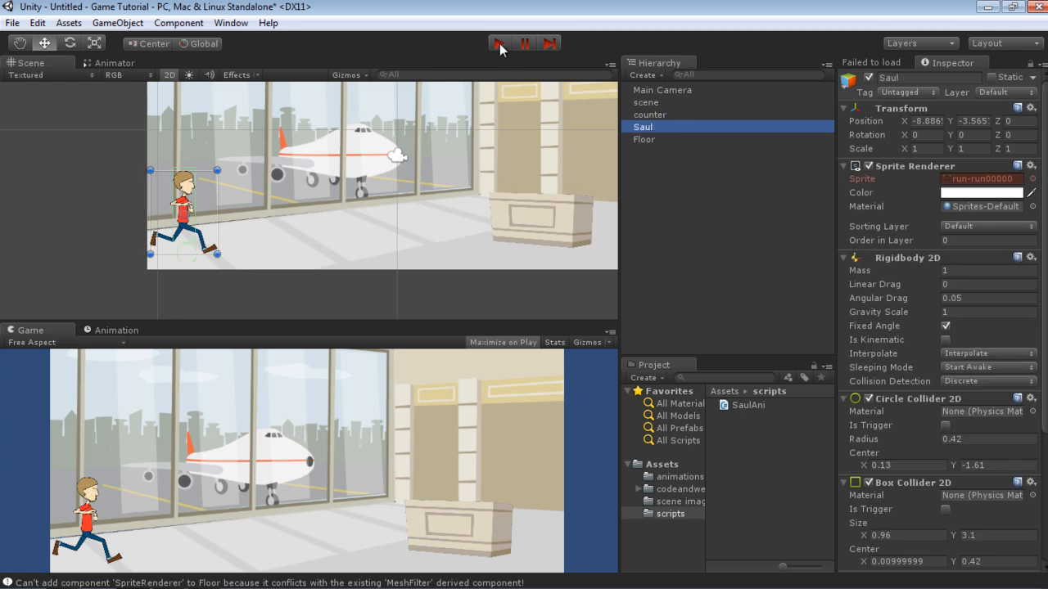
left_click(500, 43)
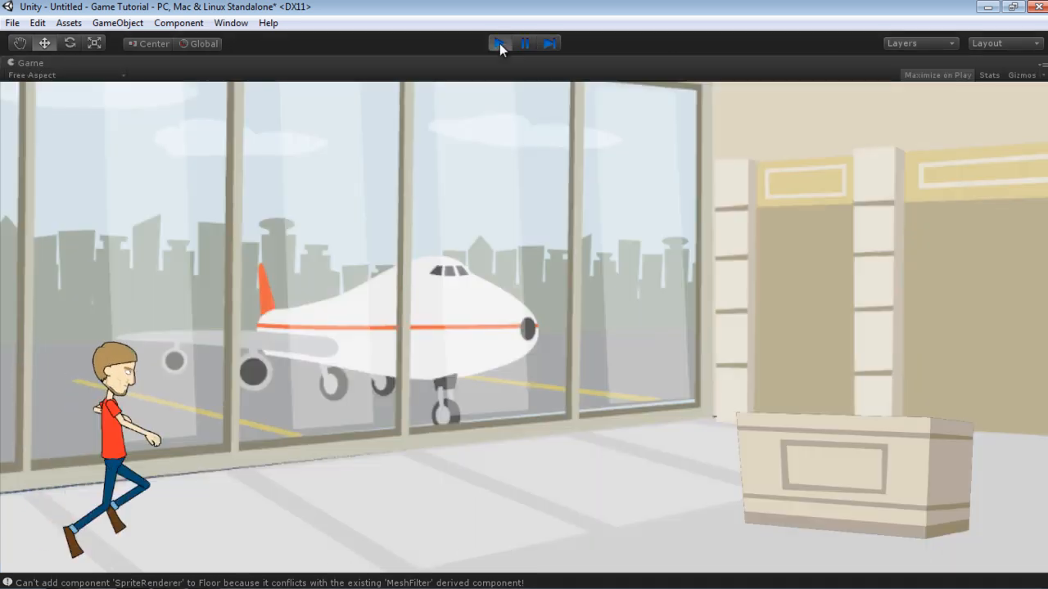
key("Left")
key("Right")
key("Left")
key("Right")
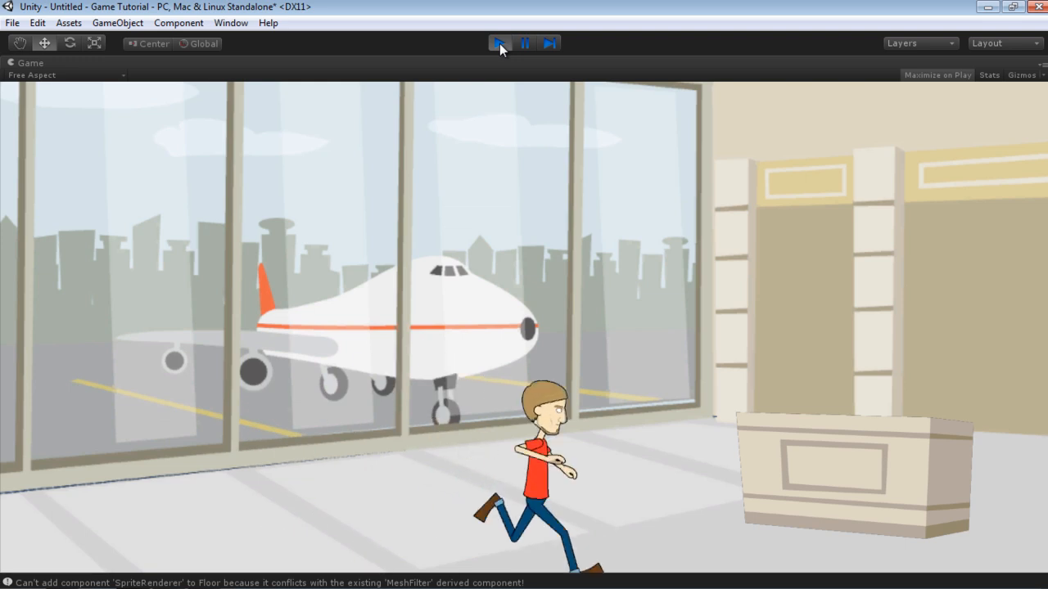
key("Left")
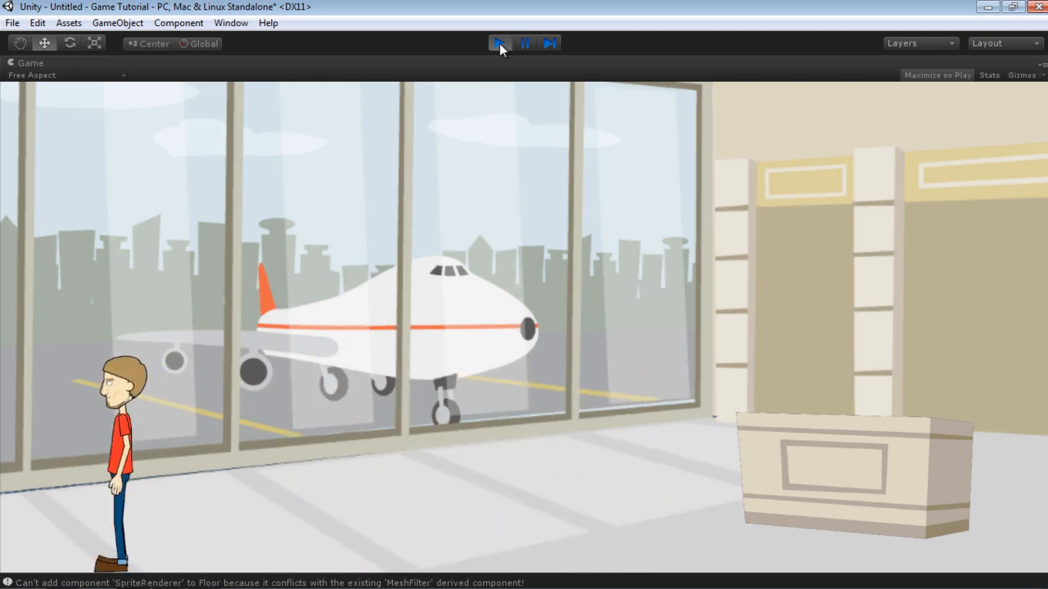
key("Right")
key("Right")
key("Left")
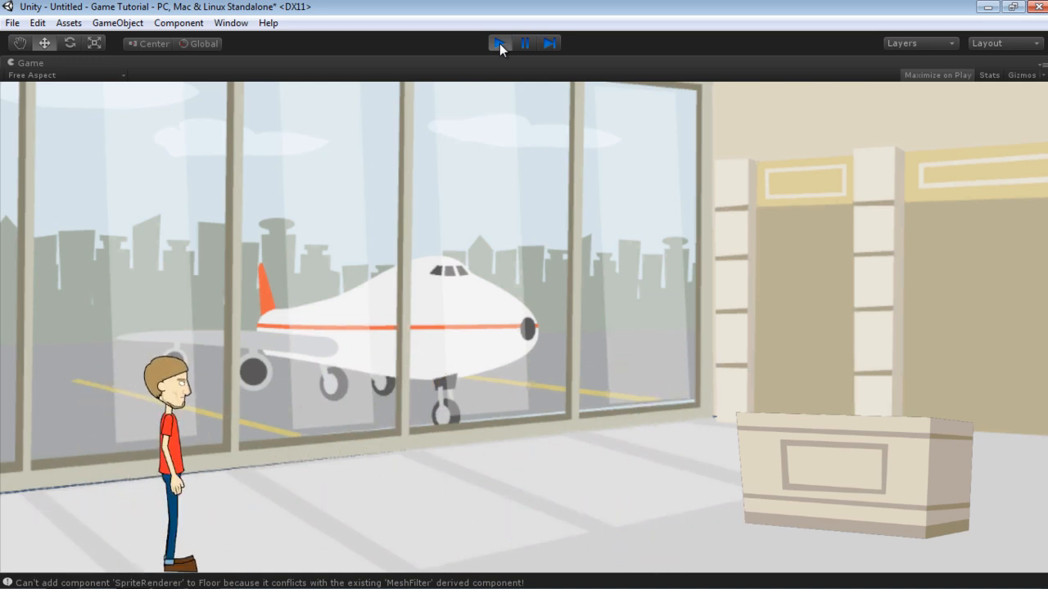
key("Right")
key("Left")
key("Right")
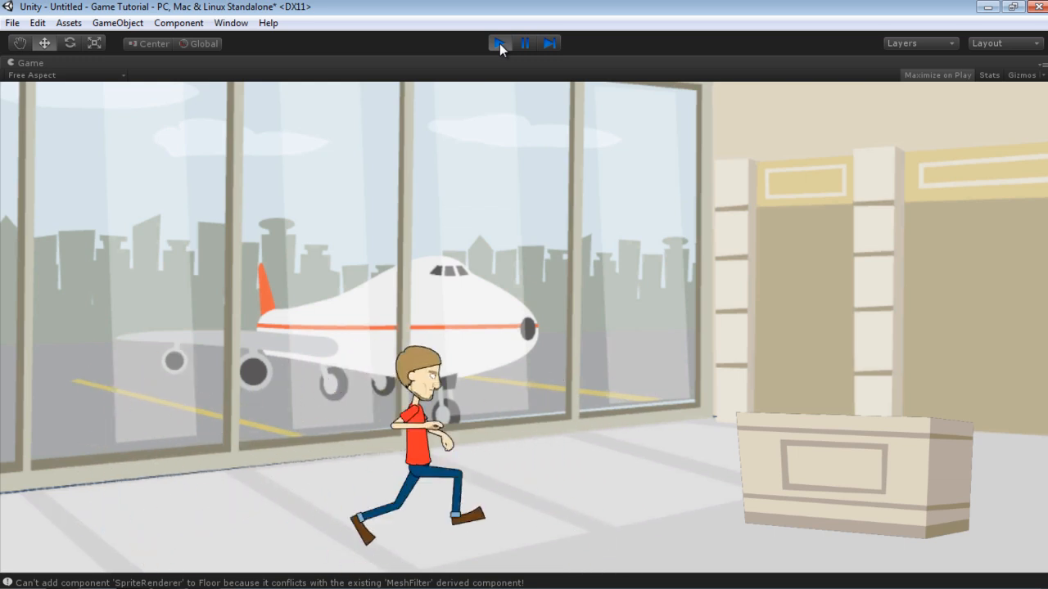
Finish the play test, stop playback, and raise the Floor object to a Y position of about -5.84.
key("Left")
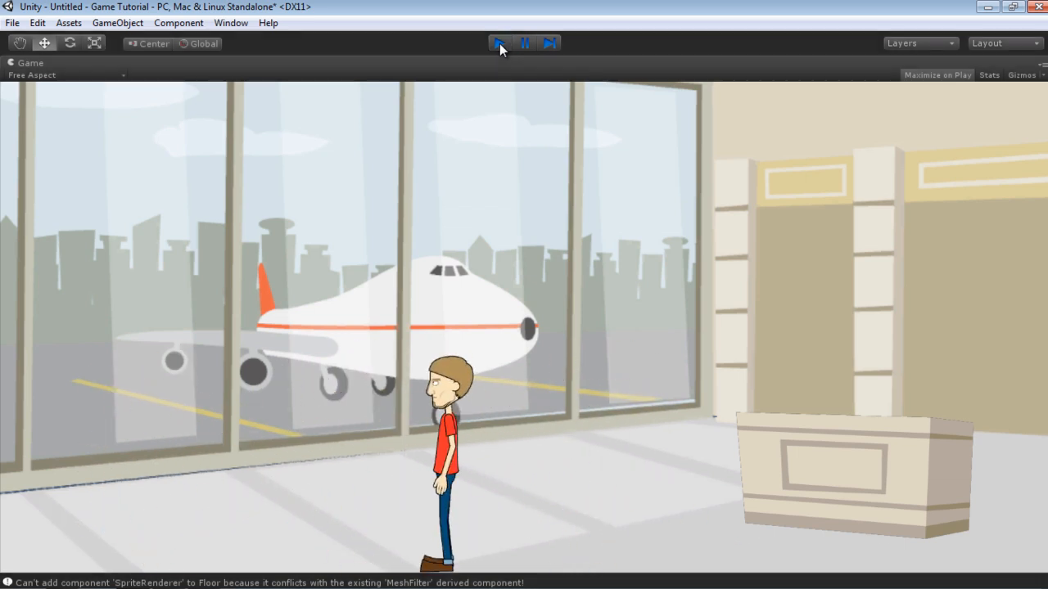
left_click(499, 43)
left_click(644, 140)
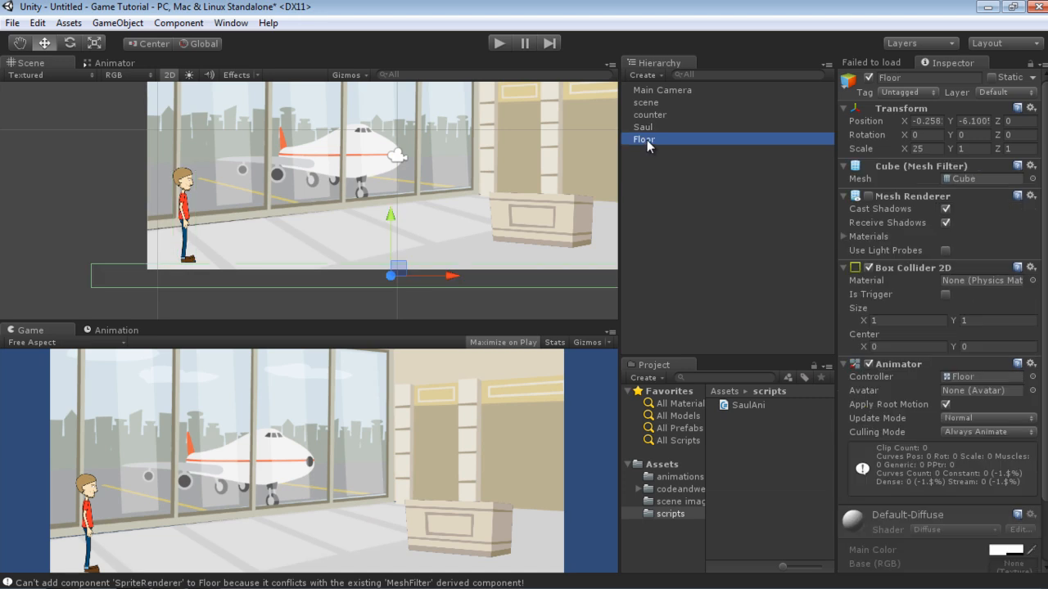
left_click(391, 219)
left_click_drag(392, 219, 390, 214)
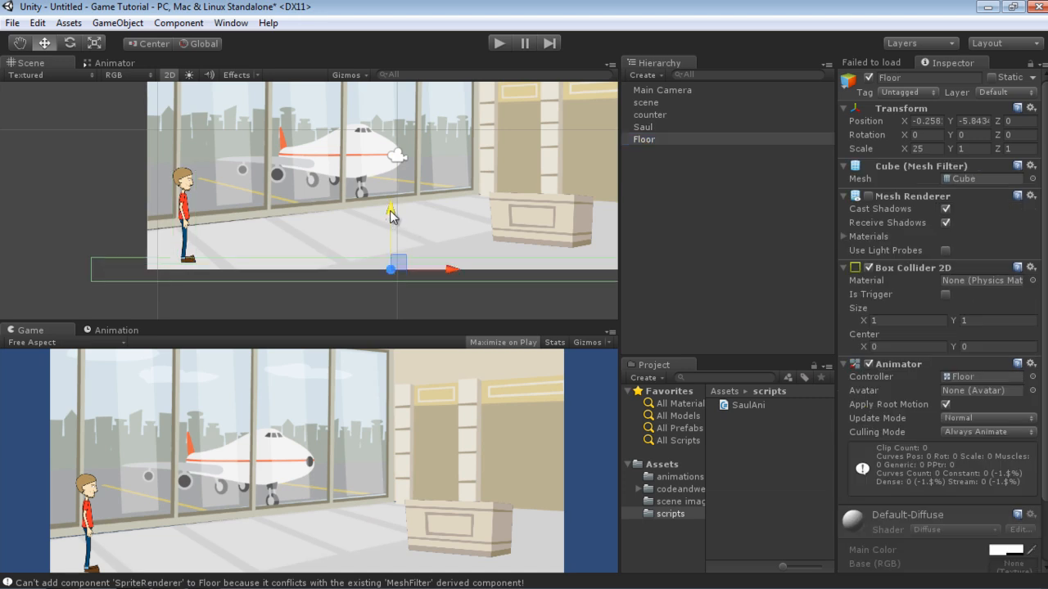
Raise Saul to a Y position of about -3.24 and enable the Floor object's Mesh Renderer.
left_click(185, 206)
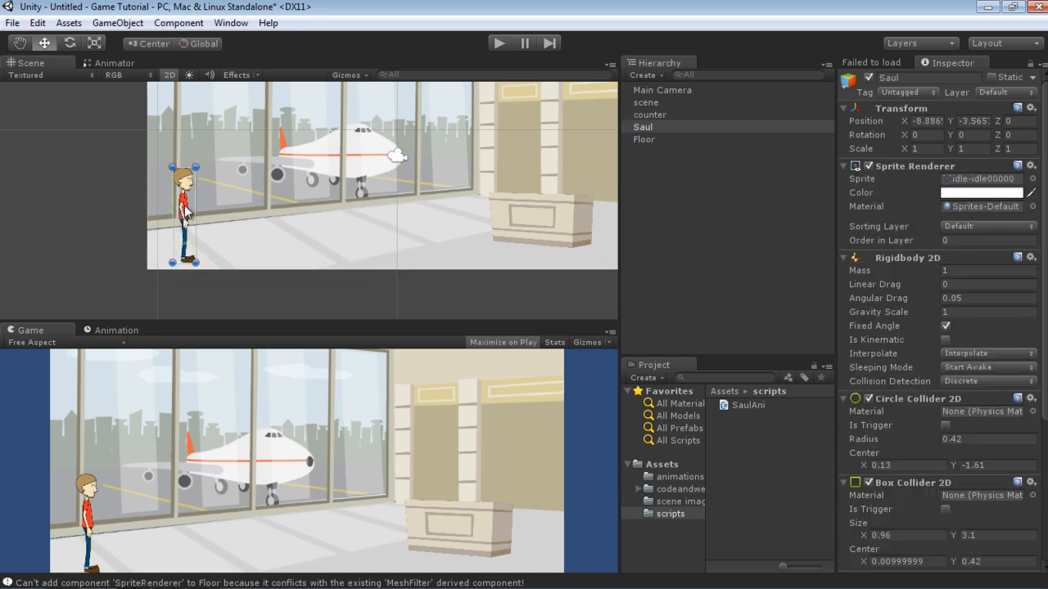
left_click_drag(185, 206, 185, 204)
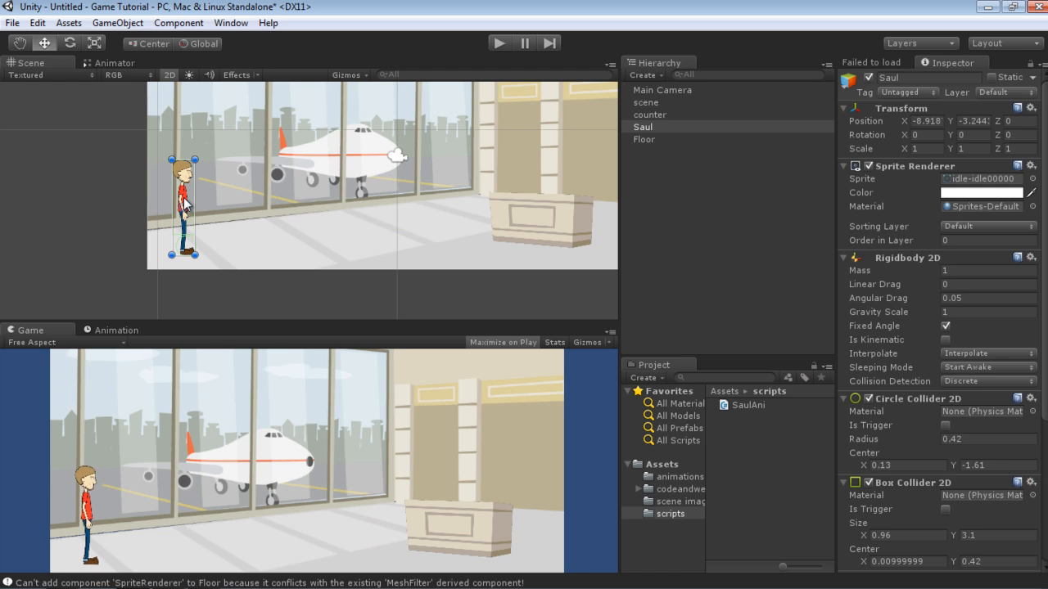
left_click(643, 140)
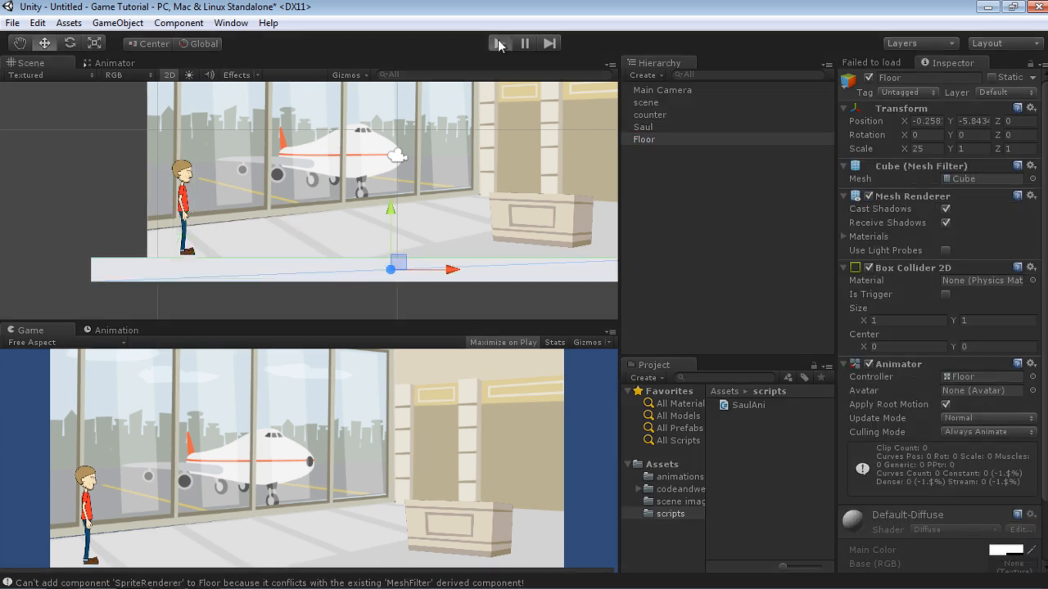
Play the scene, run Saul back and forth along the raised floor, and stop playback.
left_click(498, 44)
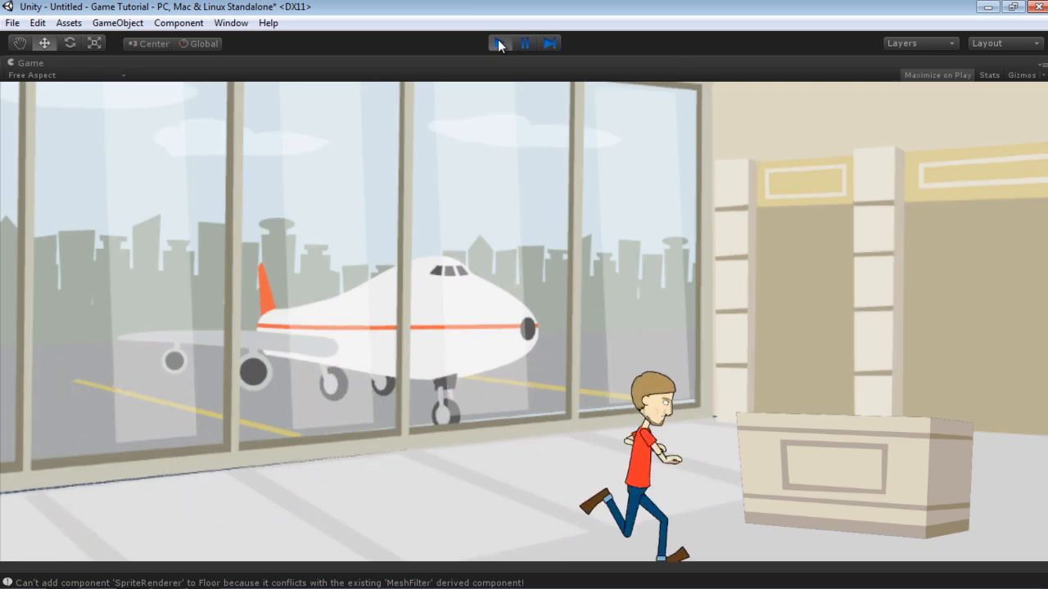
key("Left")
key("Right")
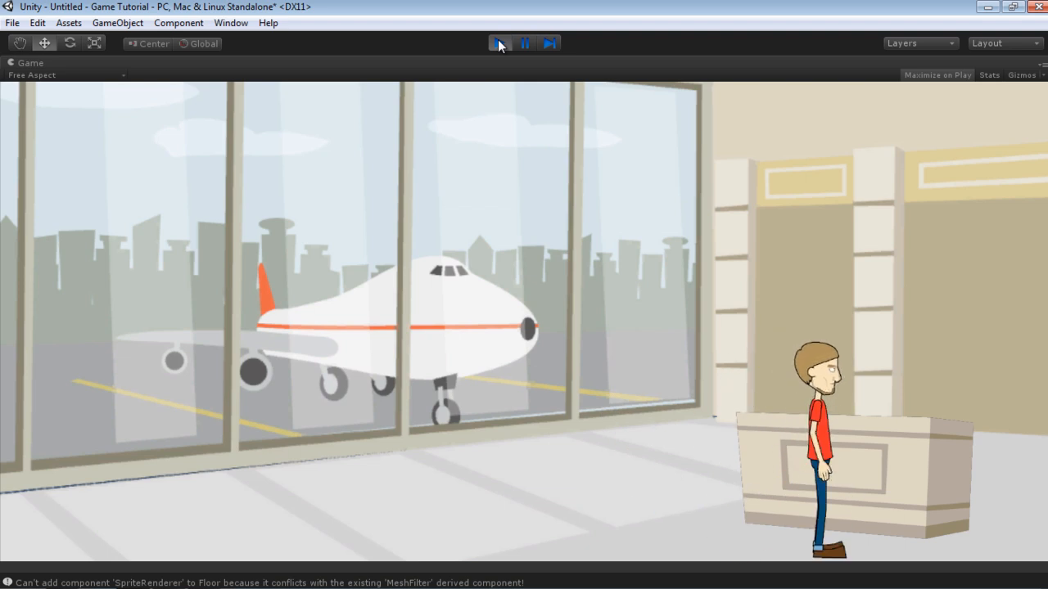
key("Left")
key("Right")
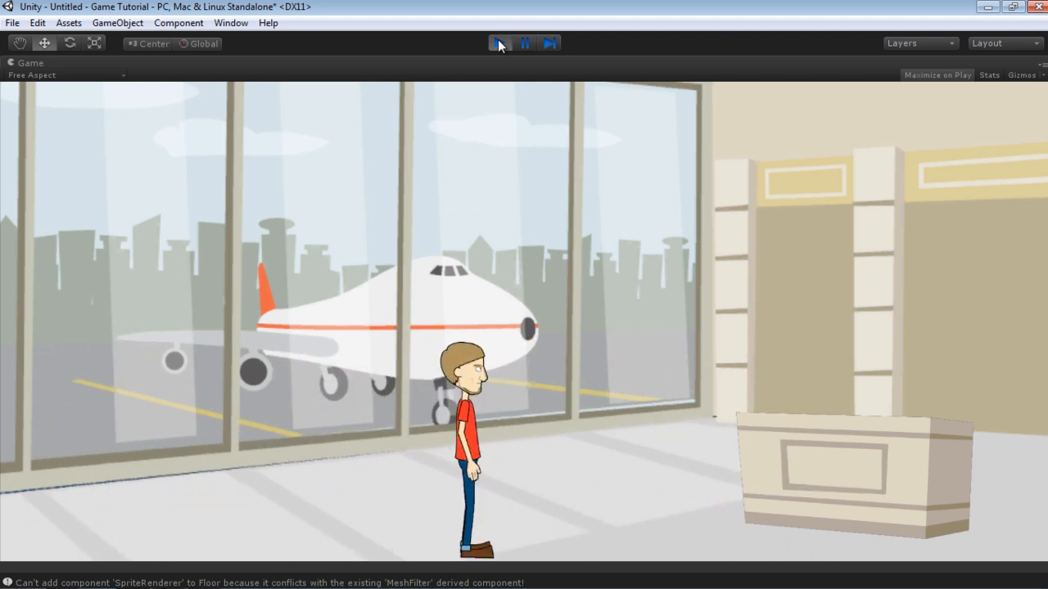
left_click(499, 43)
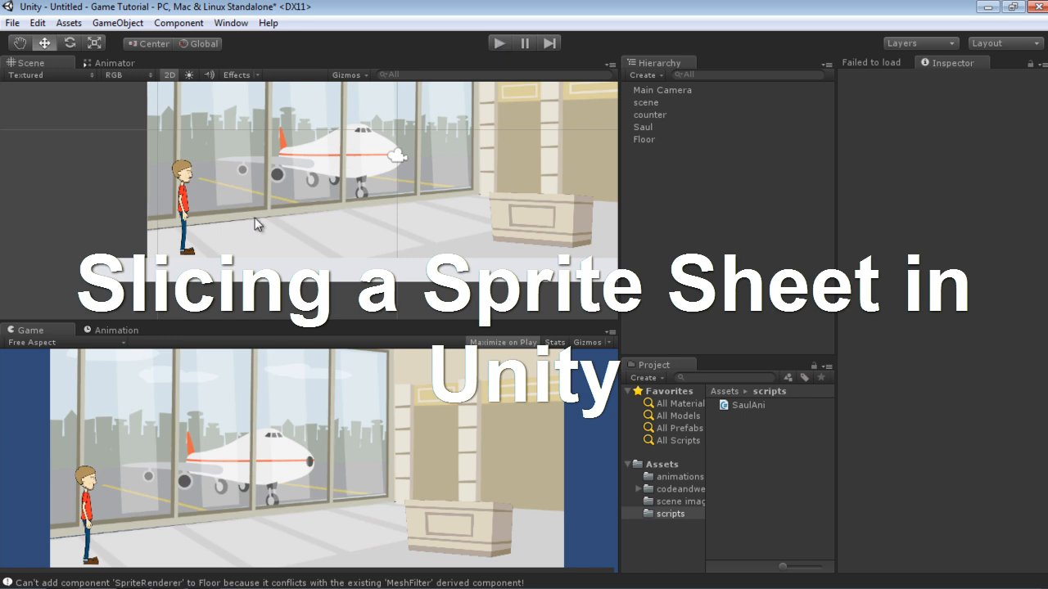
Create a folder named female inside the animations assets folder and open it.
left_click(671, 478)
left_click(711, 417)
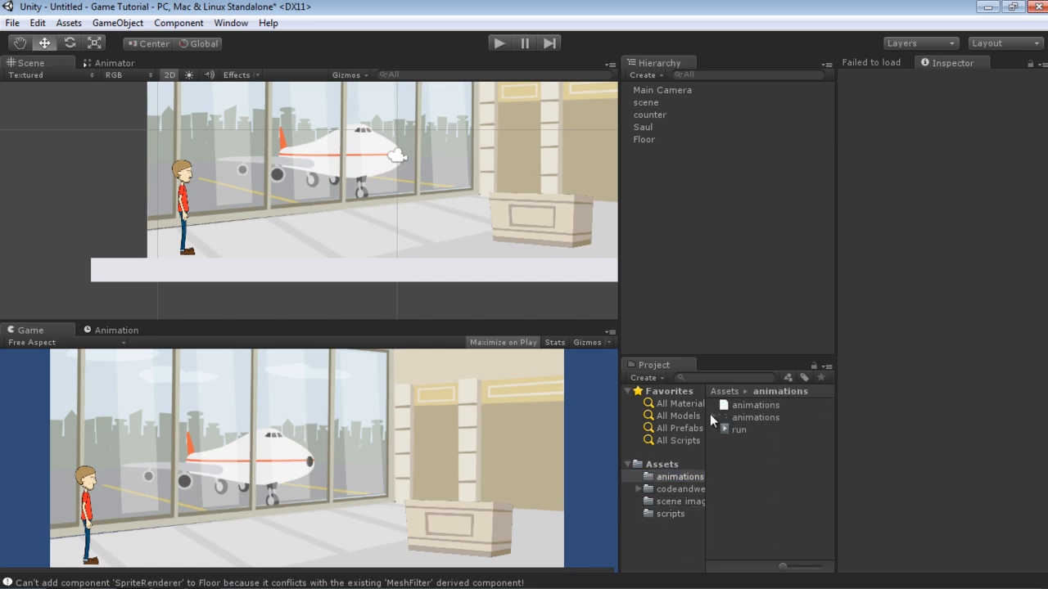
right_click(748, 483)
mouse_move(811, 243)
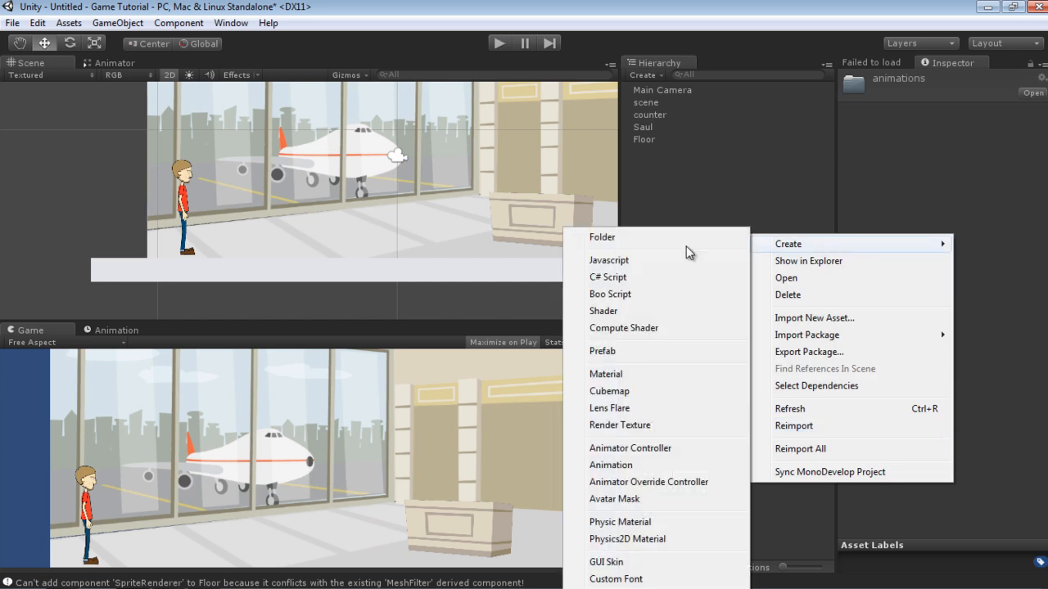
left_click(680, 243)
type("female")
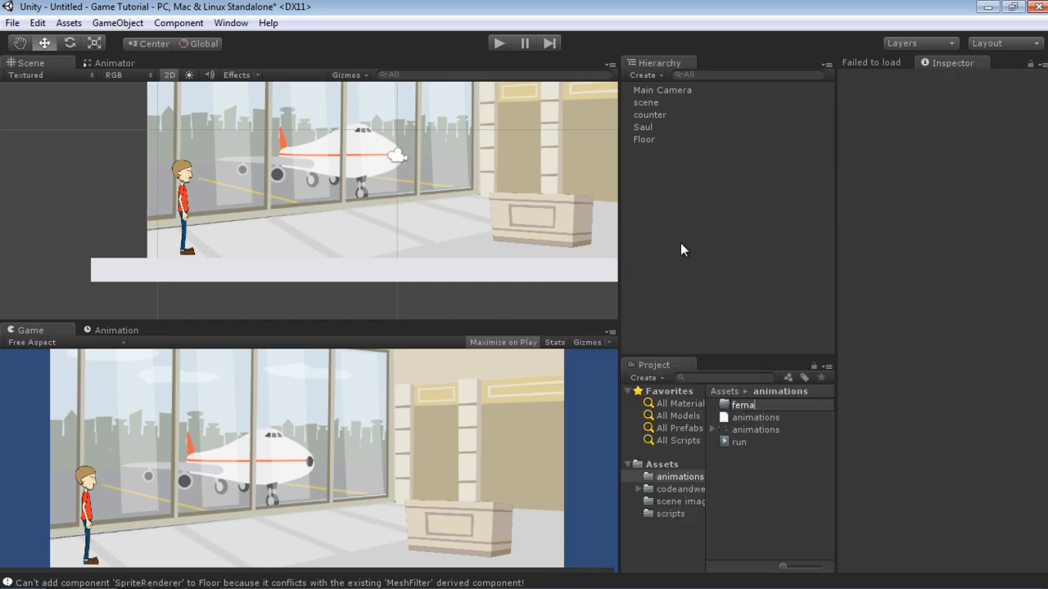
key("Return")
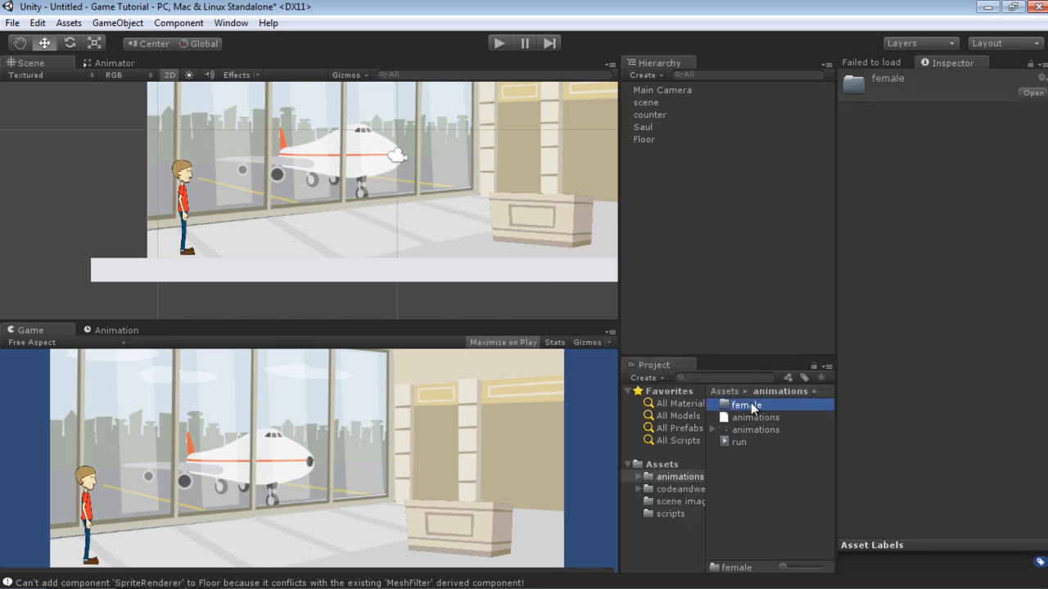
double_click(751, 404)
Import the femaleIdle PNG sprite sheet from the female idle folder in Windows Explorer into Unity's female folder, and return to Unity.
key("alt+Tab")
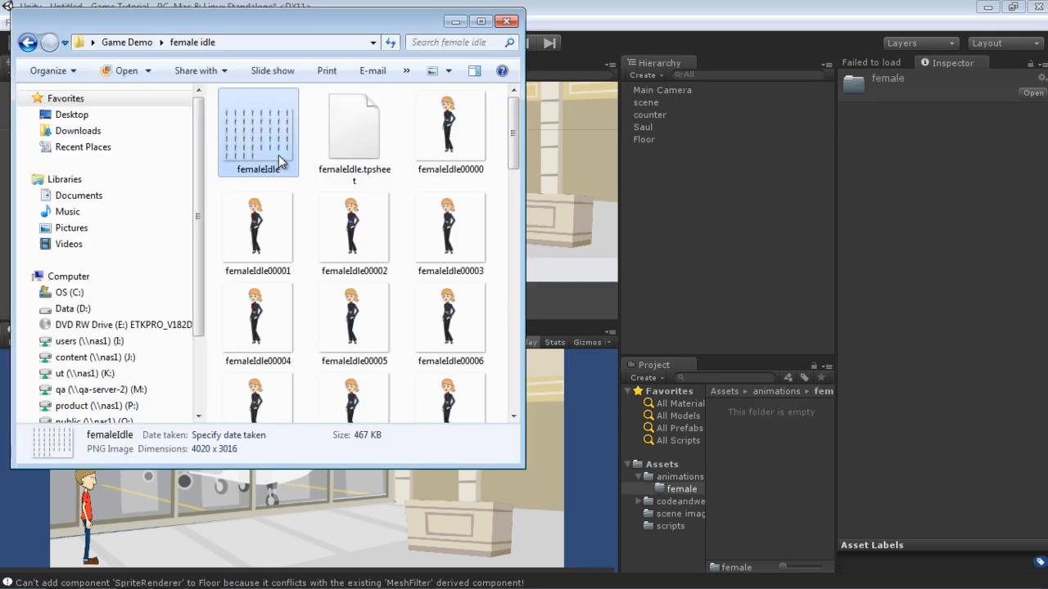
left_click_drag(278, 153, 771, 453)
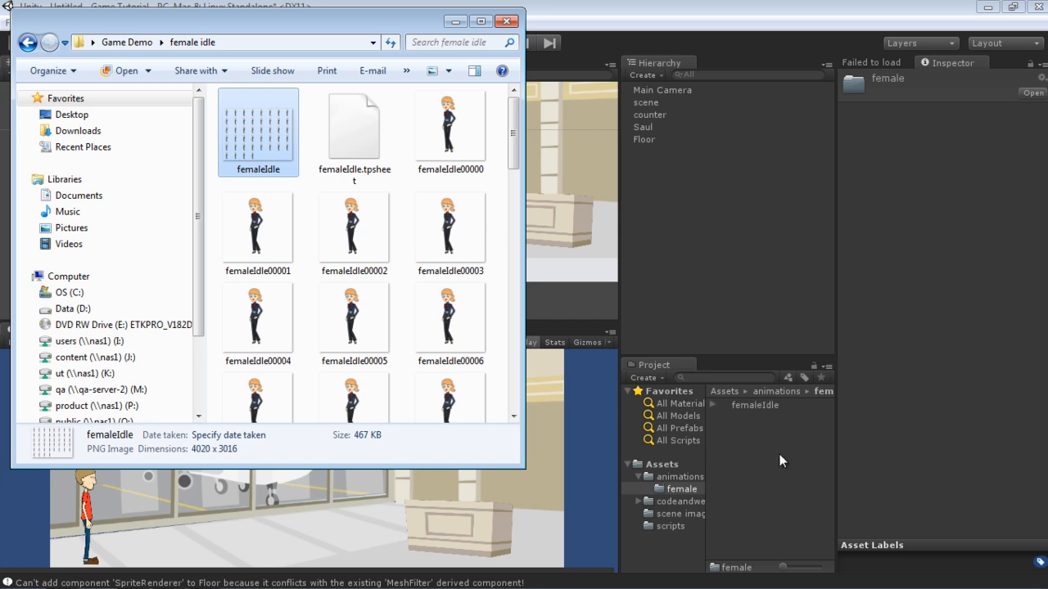
left_click(718, 9)
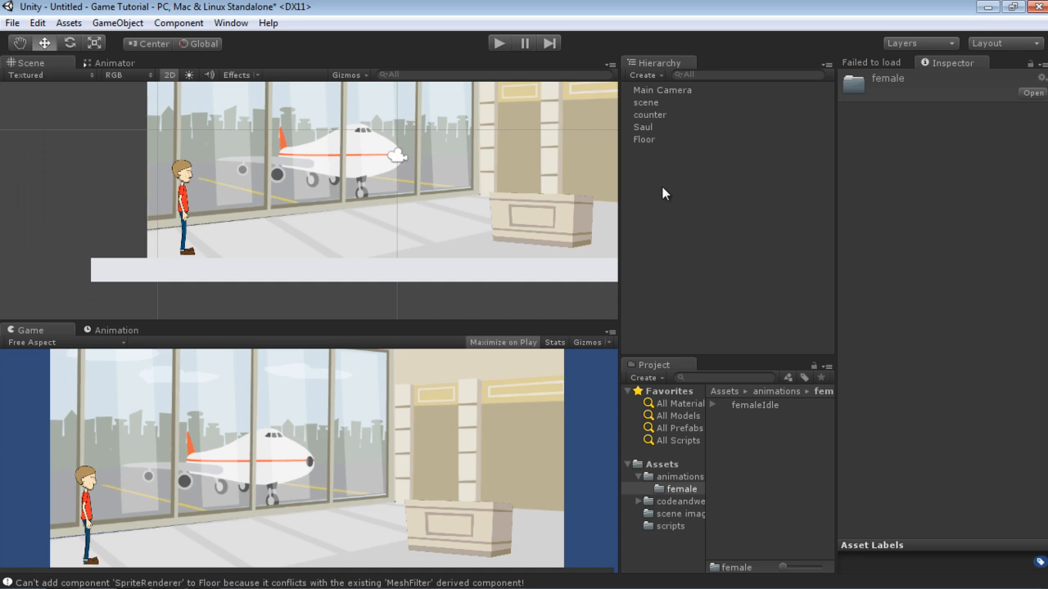
Create an empty game object in the scene and name it Sandra.
key("ctrl+shift+n")
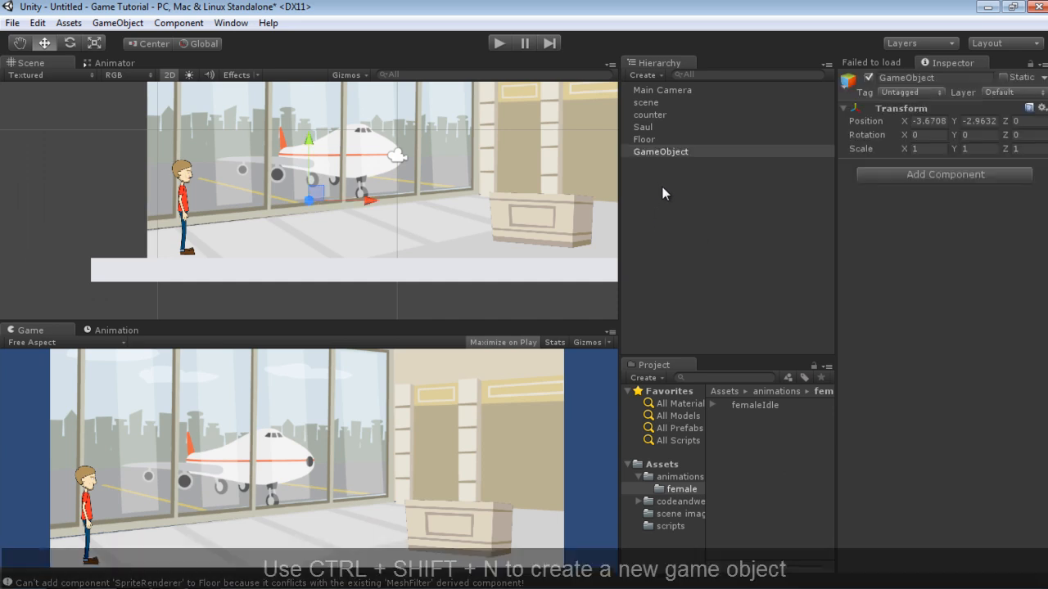
left_click(683, 153)
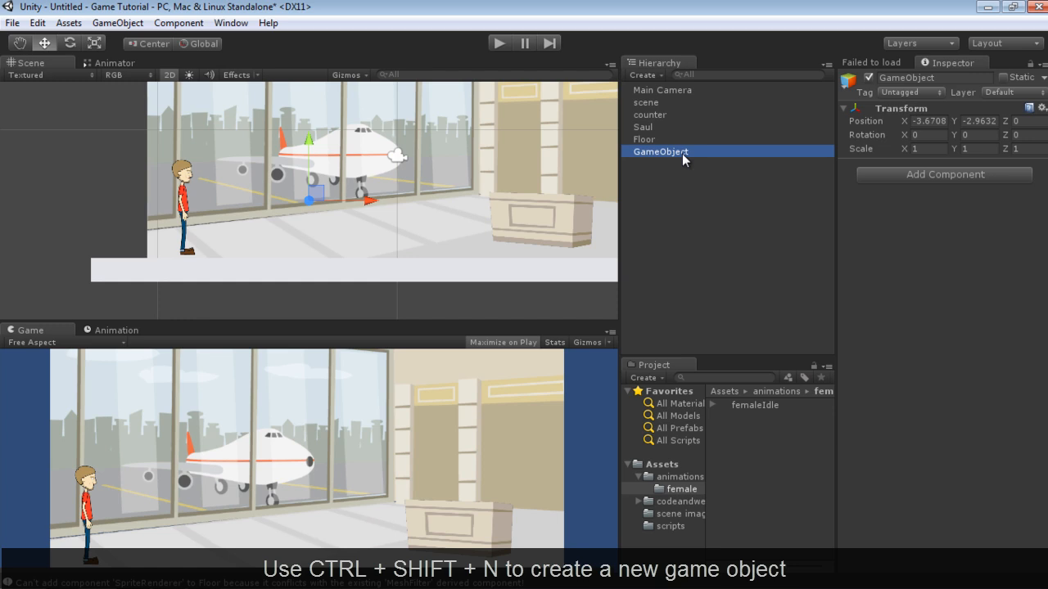
left_click(683, 153)
type("Sandra")
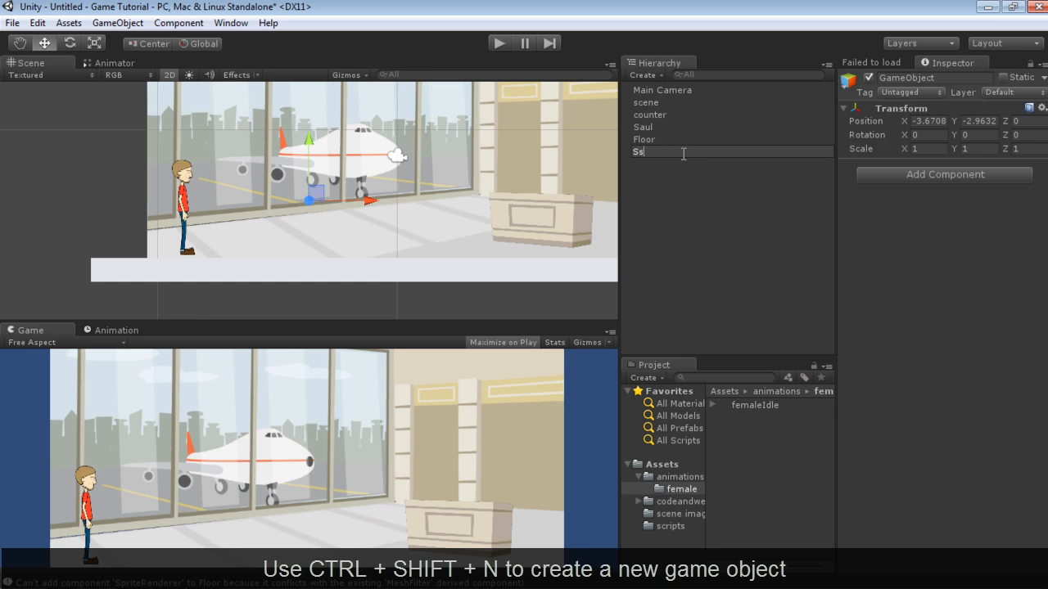
key("Return")
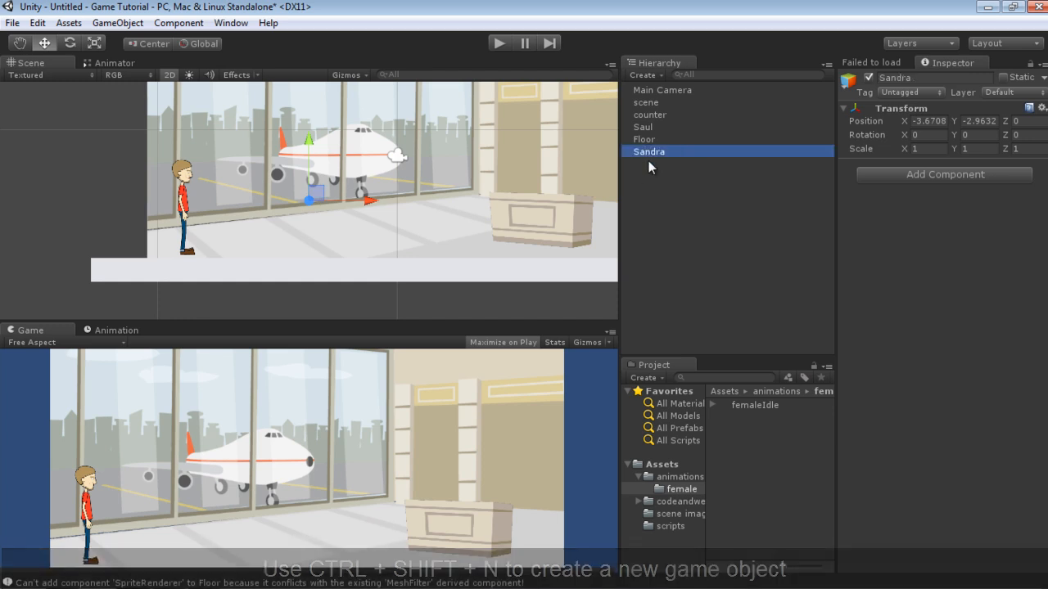
Add a Rigidbody 2D and a Sprite Renderer component to the Sandra object.
left_click(916, 175)
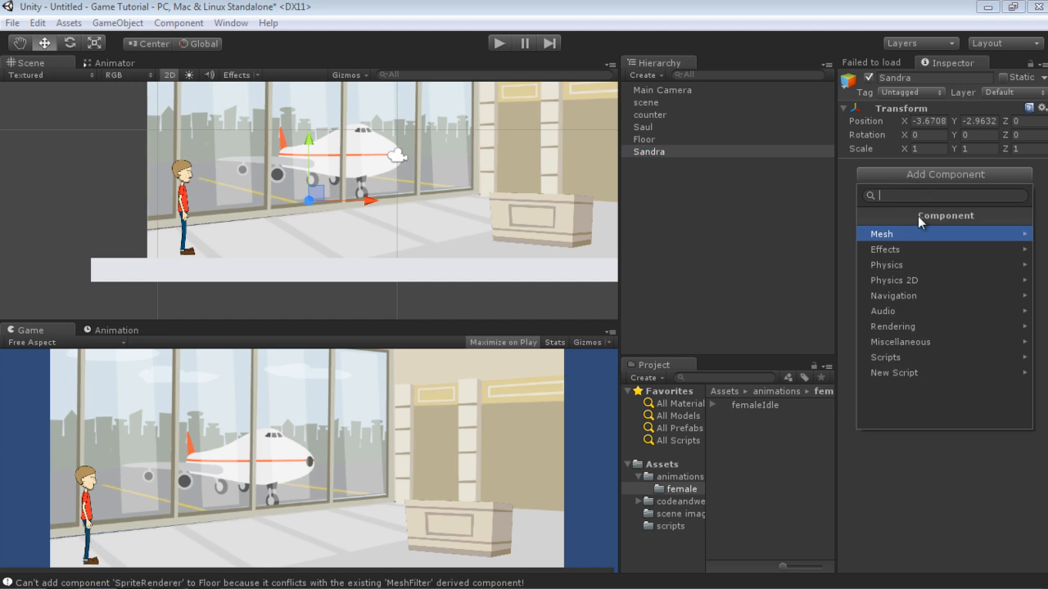
left_click(918, 281)
left_click(933, 236)
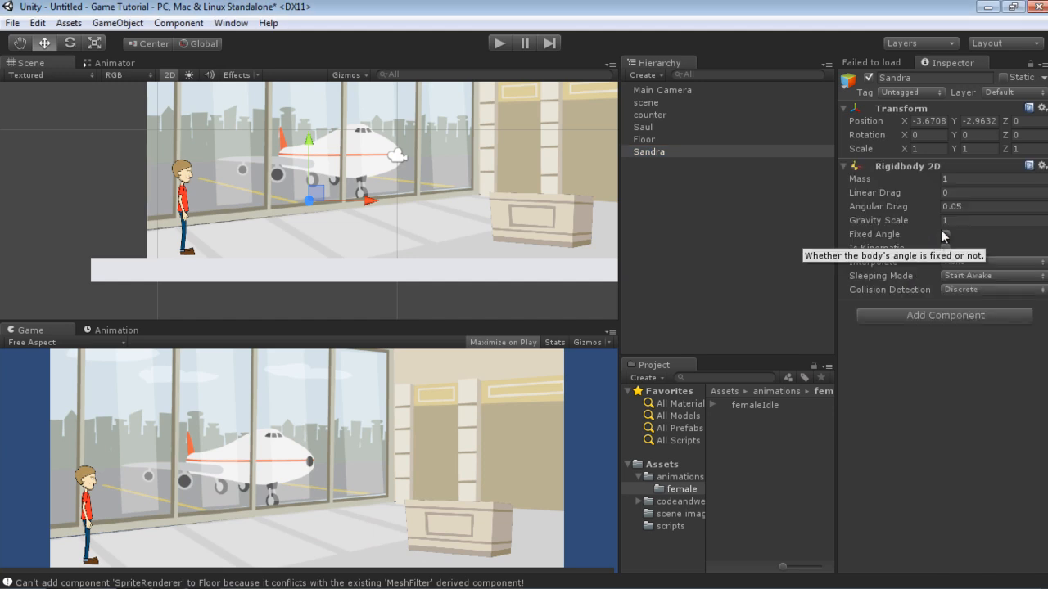
left_click(930, 314)
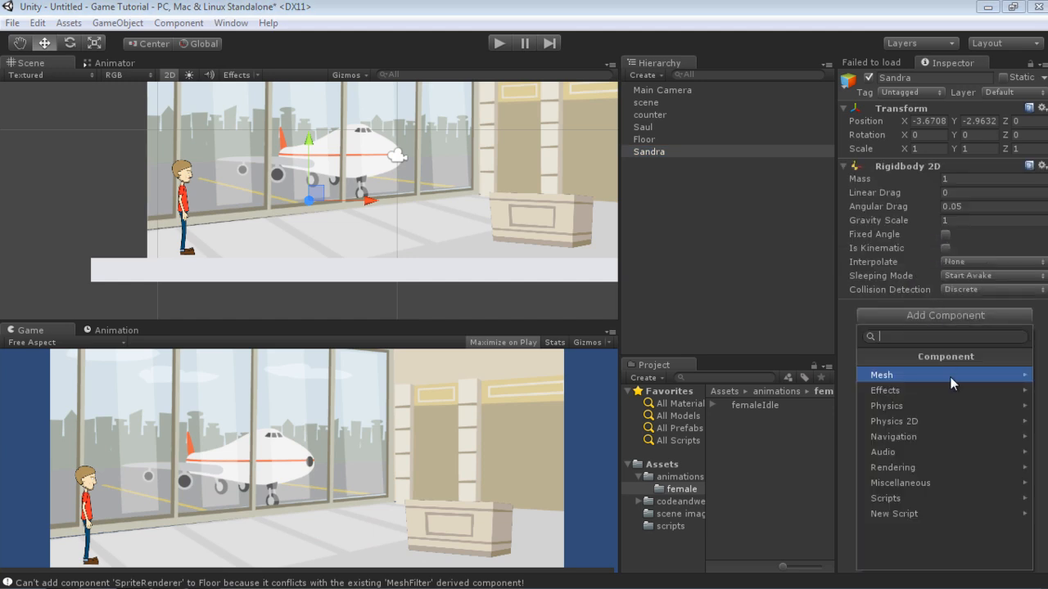
left_click(925, 467)
left_click(917, 513)
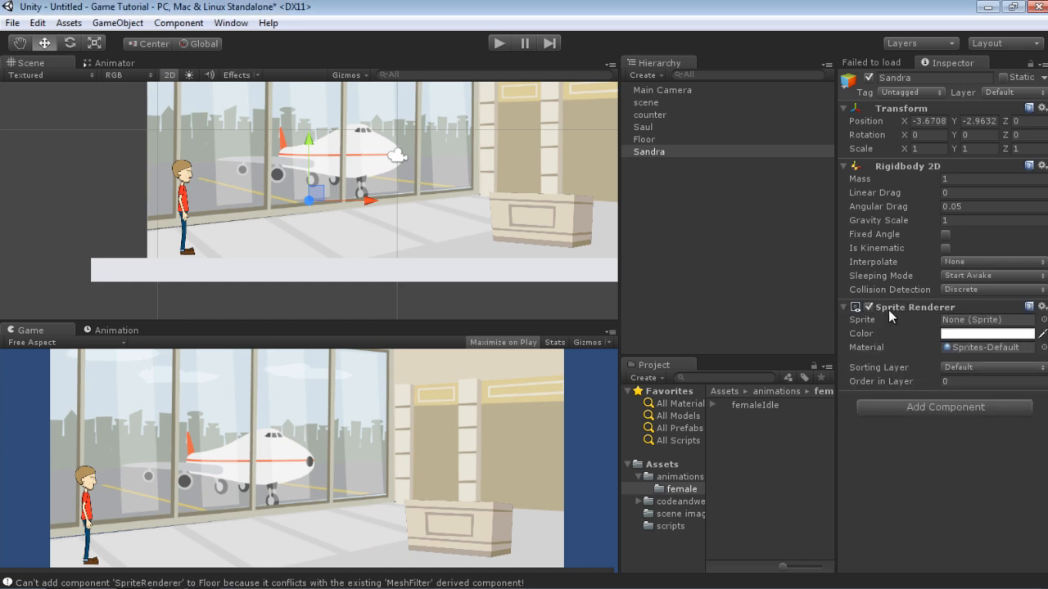
Enable Fixed Angle and set Interpolate to Interpolate on Sandra's Rigidbody 2D.
left_click(945, 235)
left_click(949, 262)
left_click(969, 296)
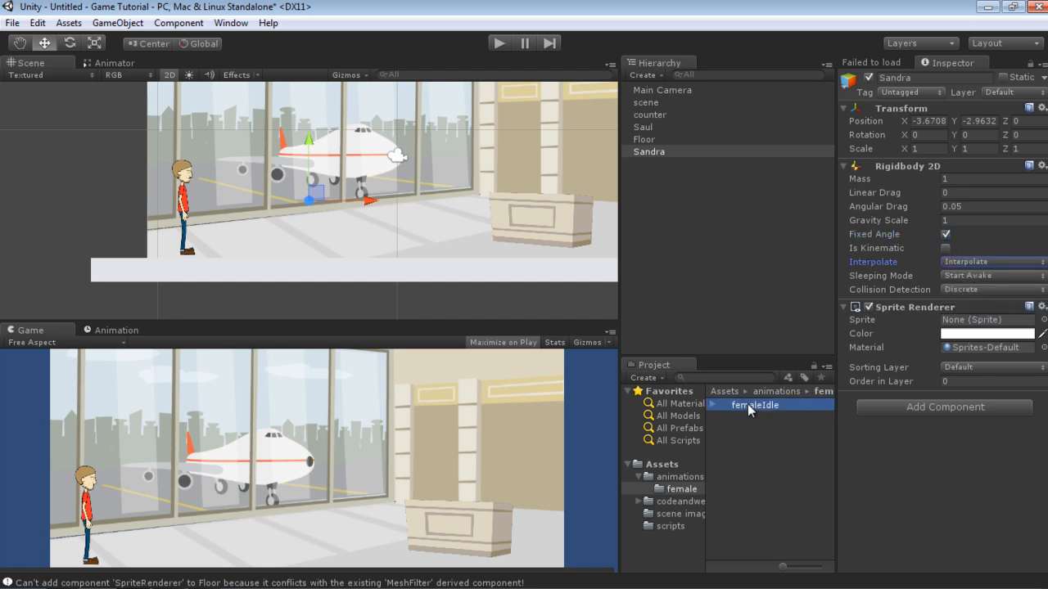
Expand the femaleIdle asset to inspect its sprite, and set the sheet's Sprite Mode to Multiple.
left_click(748, 404)
left_click(712, 405)
left_click(759, 419)
left_click(761, 404)
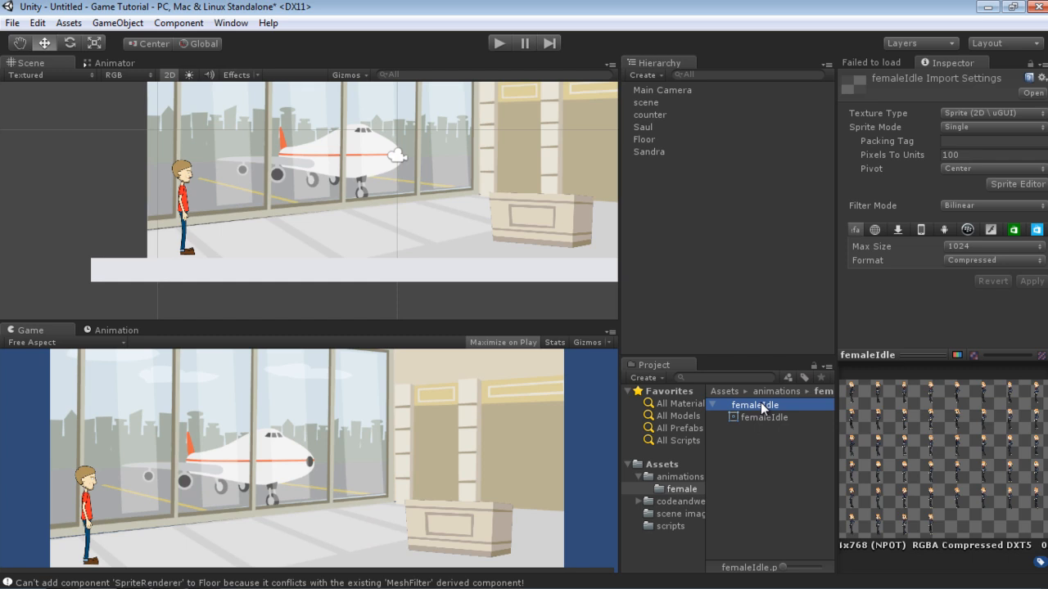
left_click(764, 416)
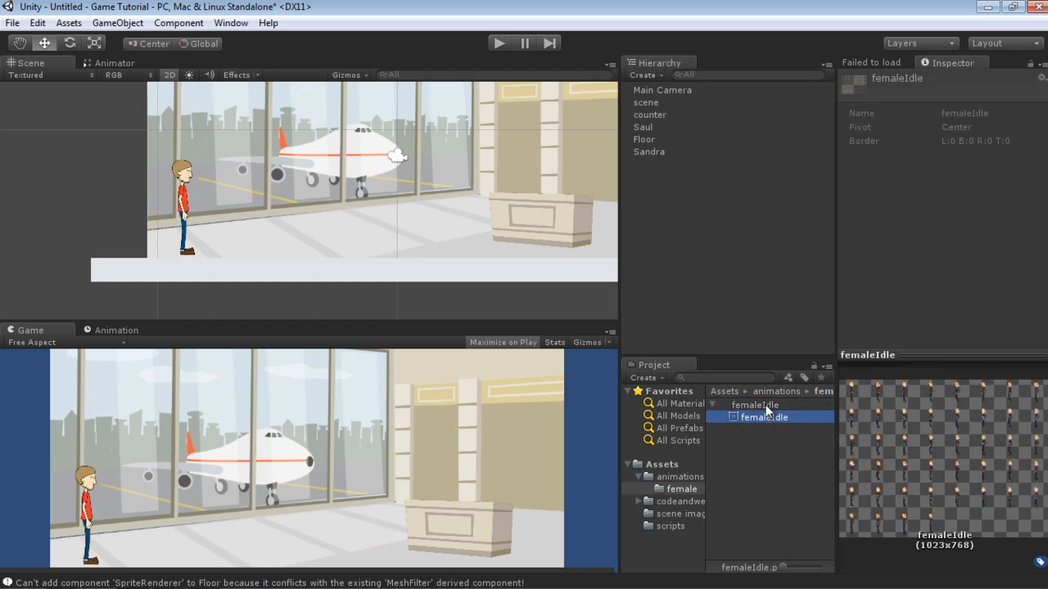
left_click(766, 404)
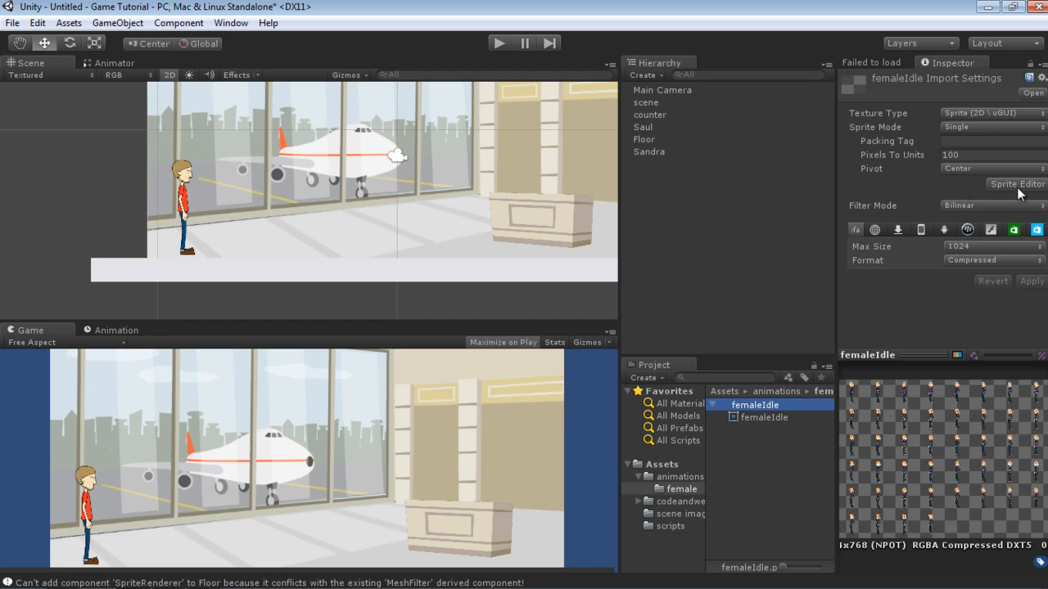
left_click(976, 127)
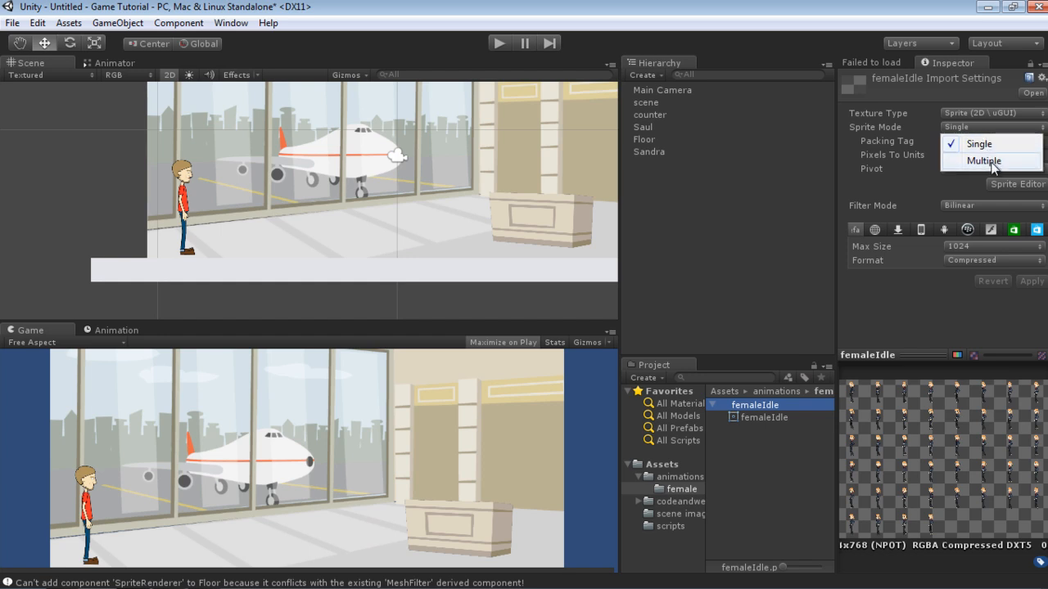
left_click(985, 161)
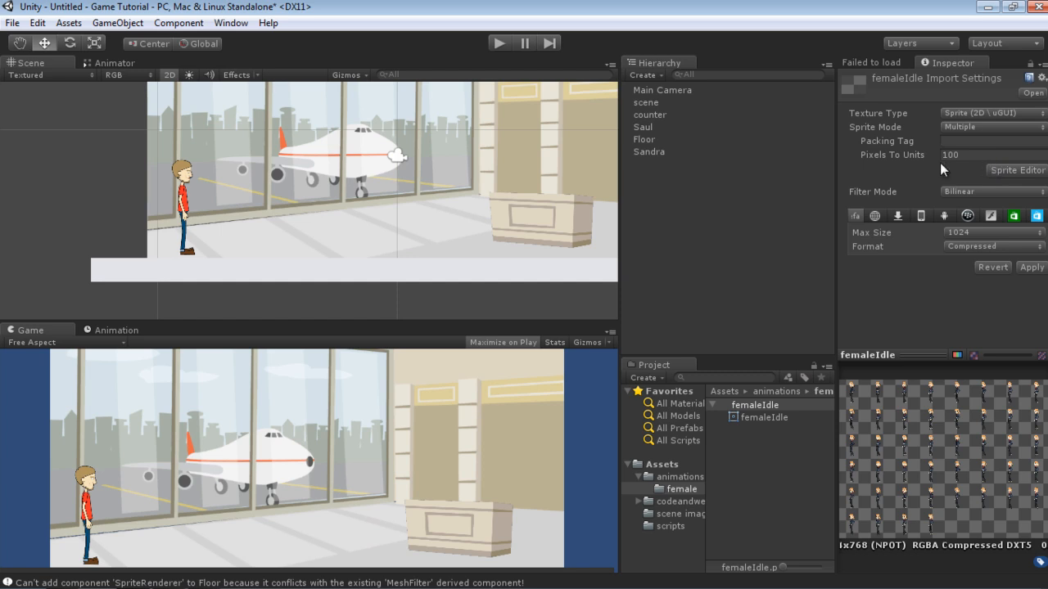
Slice the femaleIdle sheet in the Sprite Editor using Automatic type and the Smart method, and apply the slicing.
left_click(1017, 171)
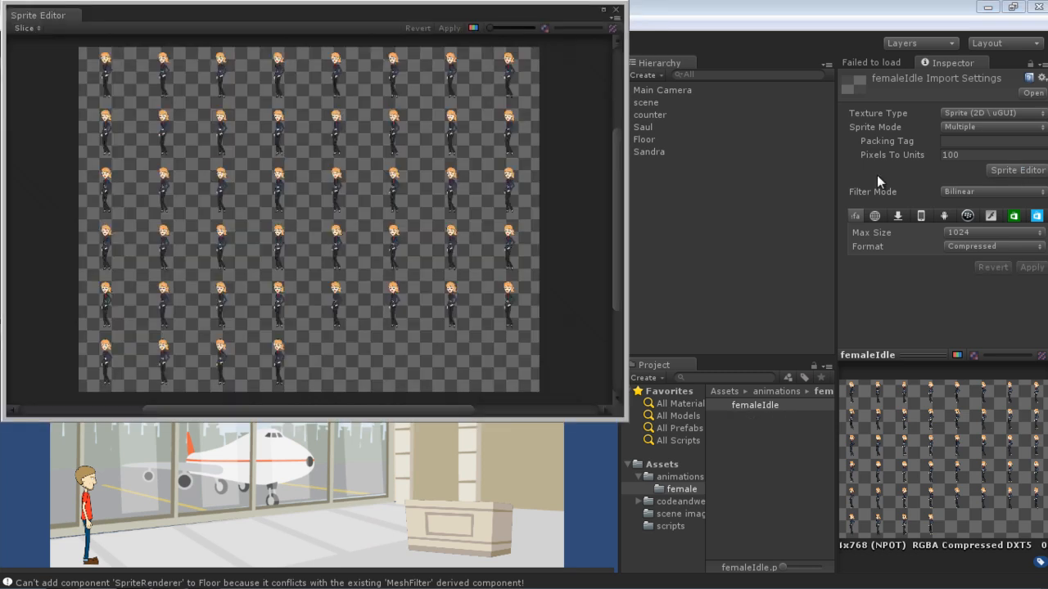
left_click(25, 28)
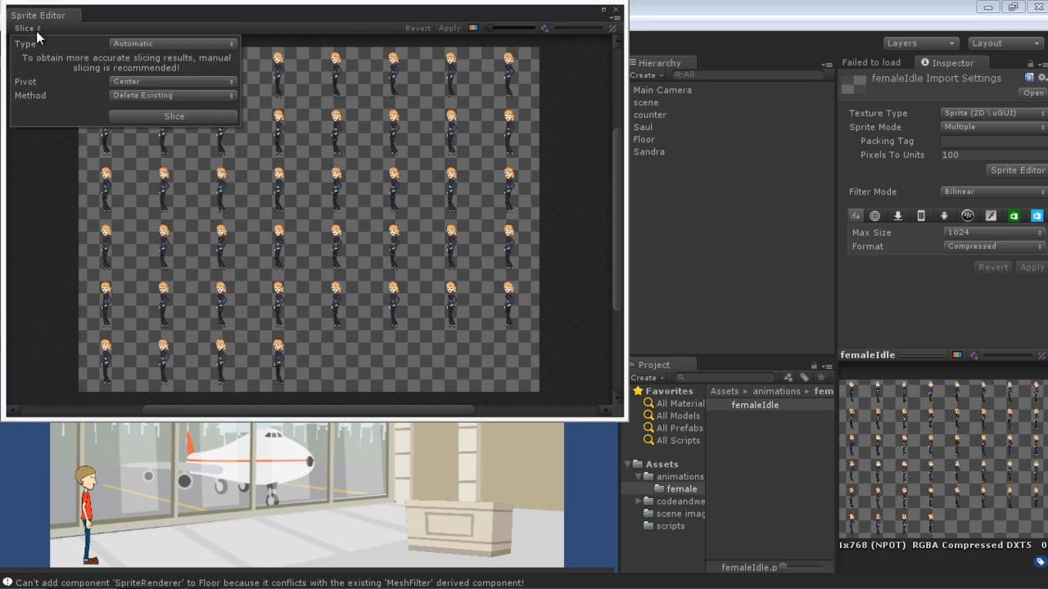
left_click(192, 44)
left_click(185, 62)
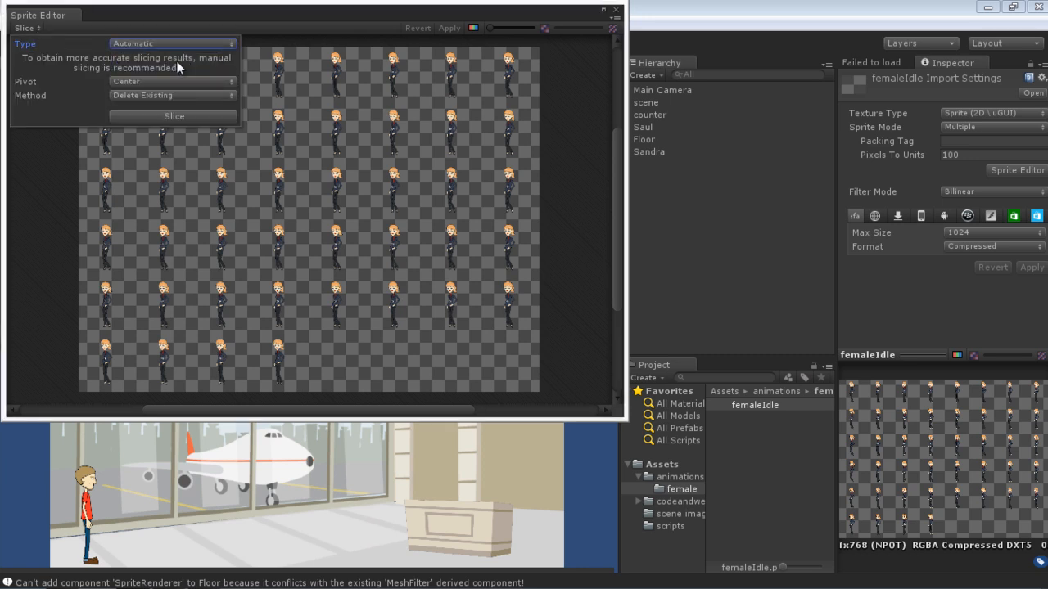
left_click(156, 96)
left_click(158, 130)
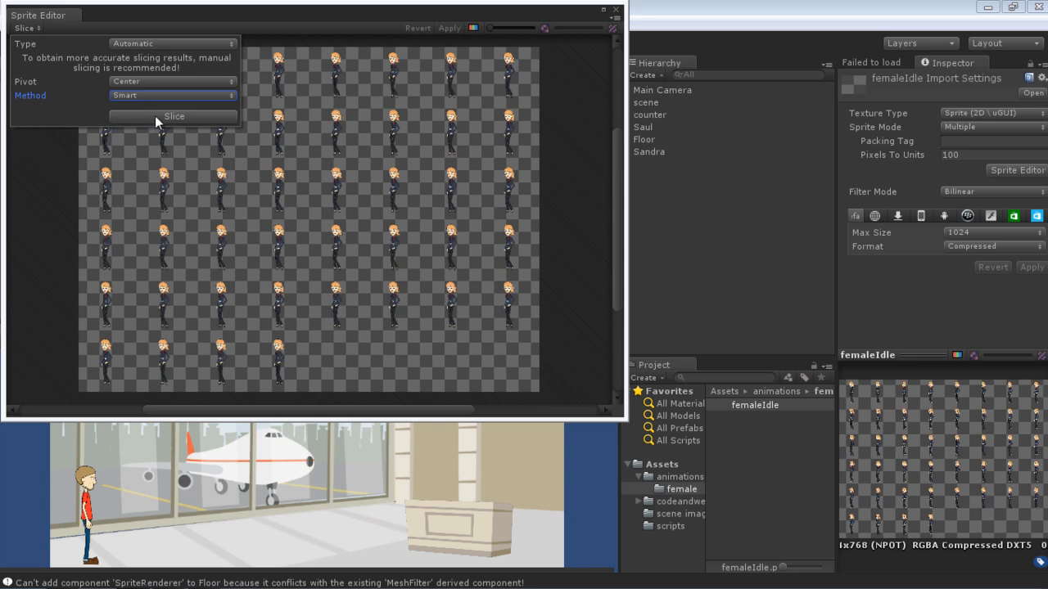
left_click(166, 116)
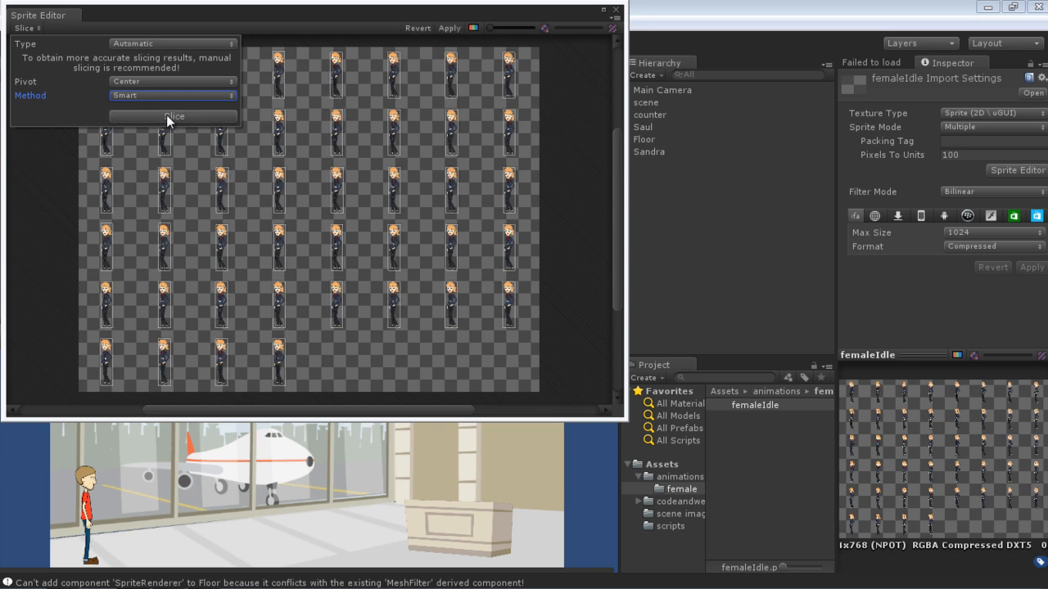
left_click(447, 27)
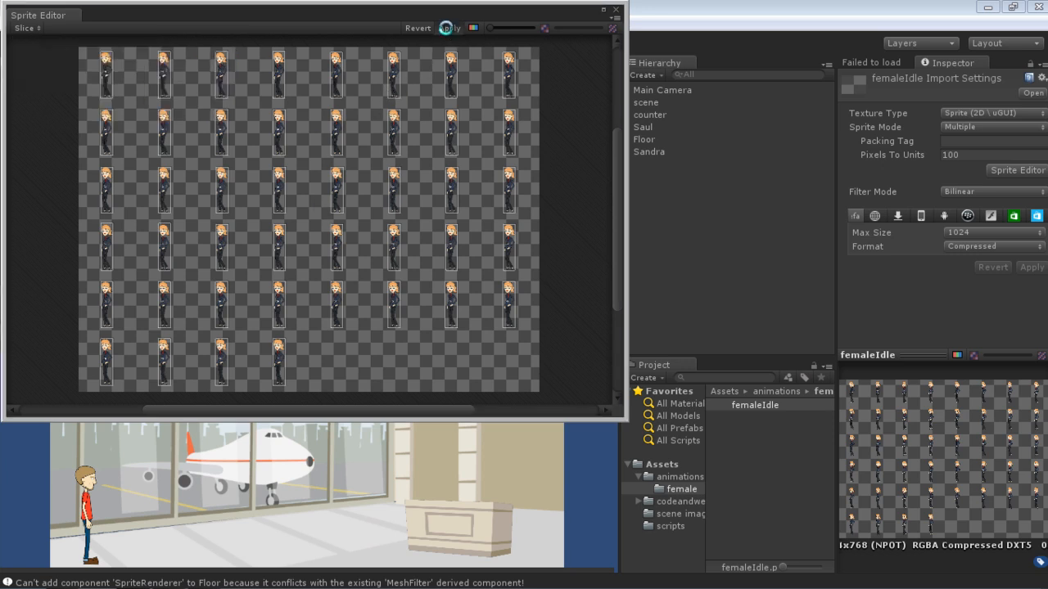
left_click(617, 12)
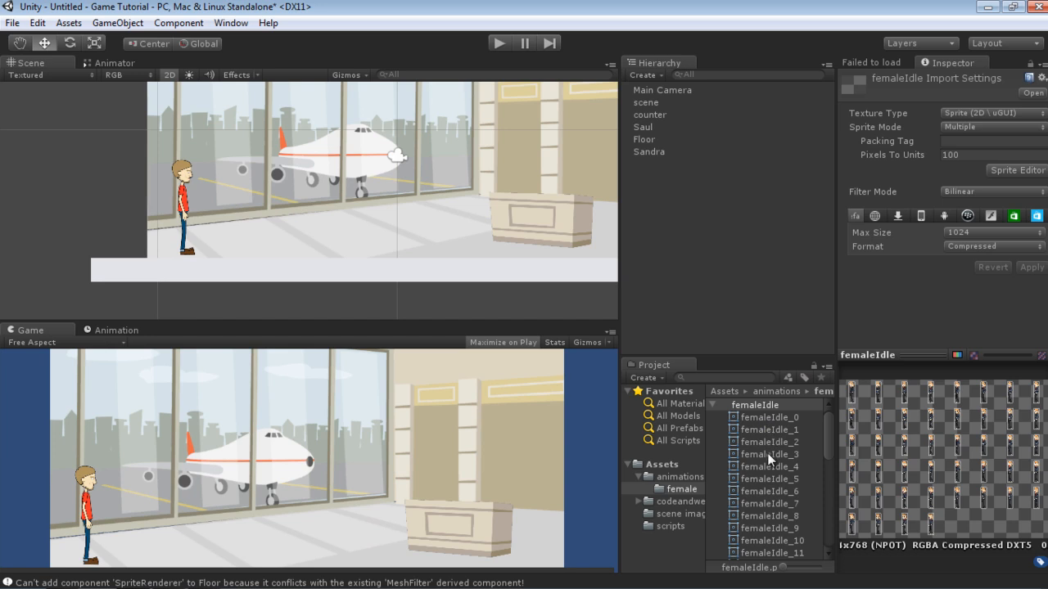
Assign the femaleIdle_0 sprite to Sandra's Sprite Renderer and move her to the counter at about X 5.9, Y -2.9.
left_click(649, 153)
left_click_drag(769, 418, 976, 324)
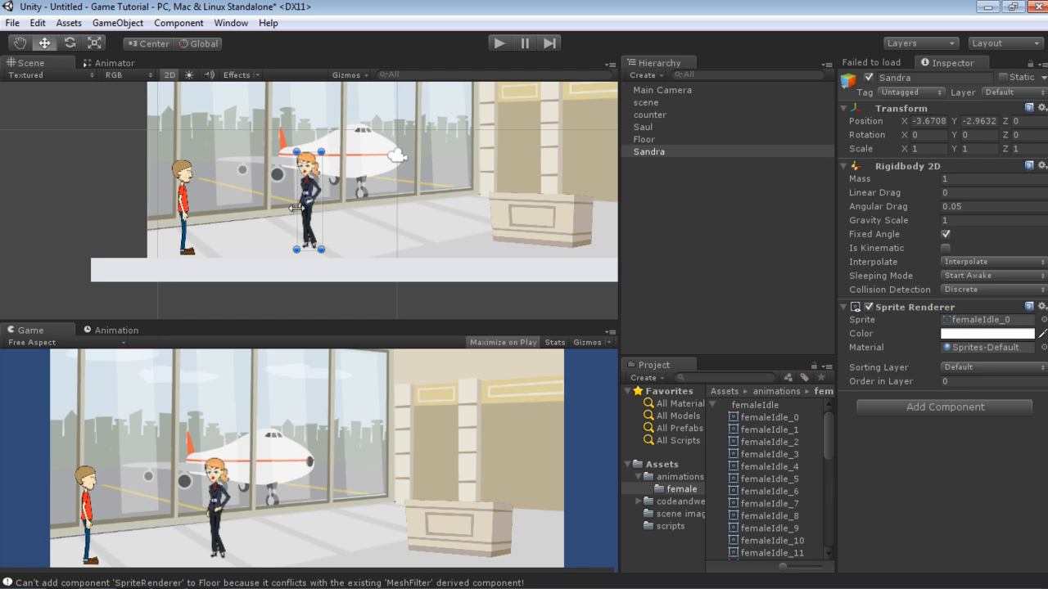
left_click_drag(308, 223, 535, 216)
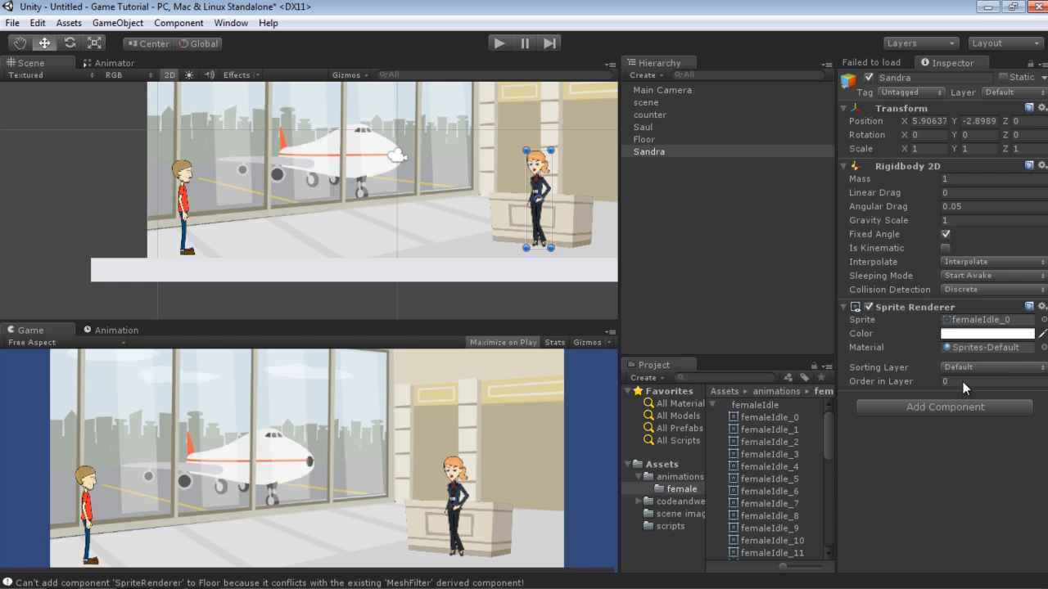
Set the counter's Order in Layer to 1 and move Sandra up behind it to about X 6.03, Y -2.55.
left_click(575, 224)
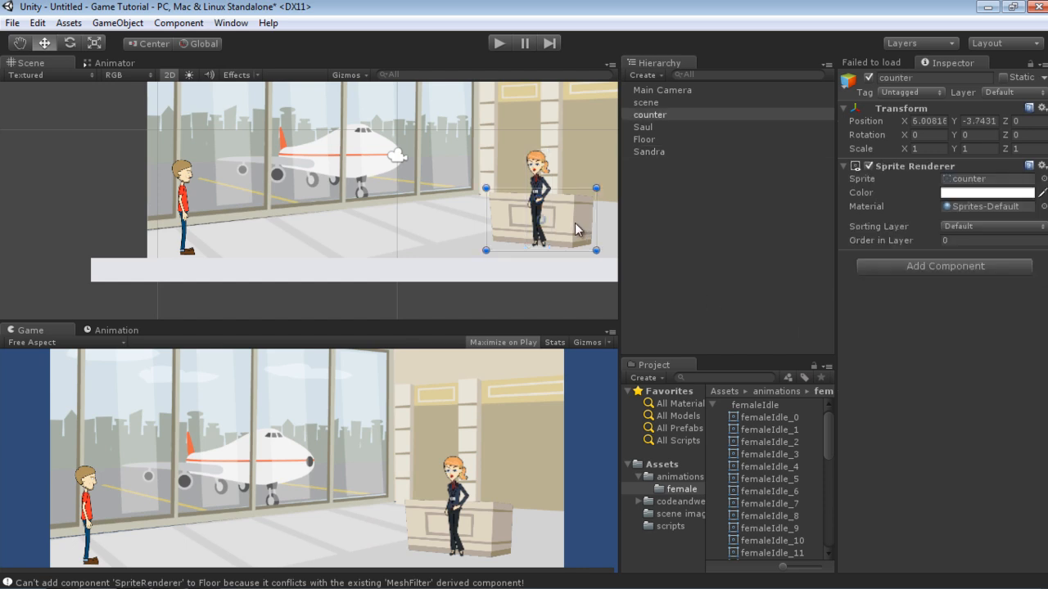
left_click(955, 240)
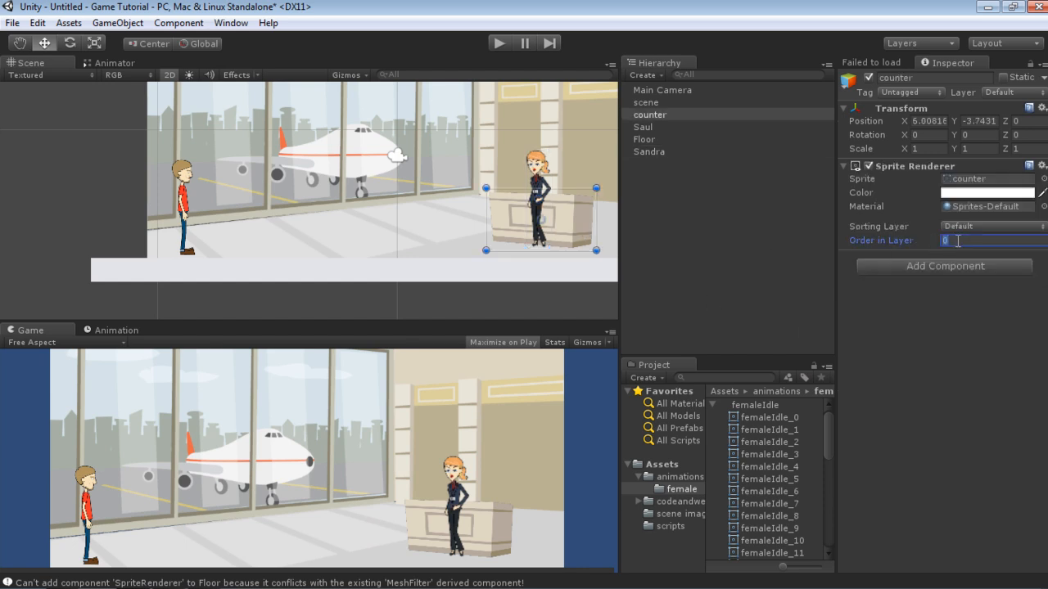
type("1")
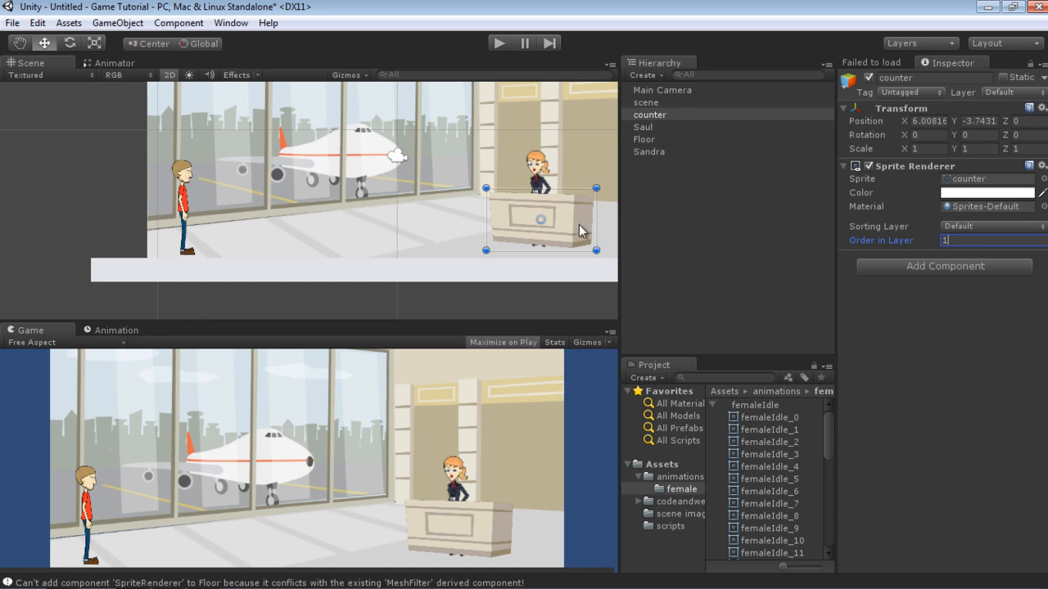
left_click(538, 176)
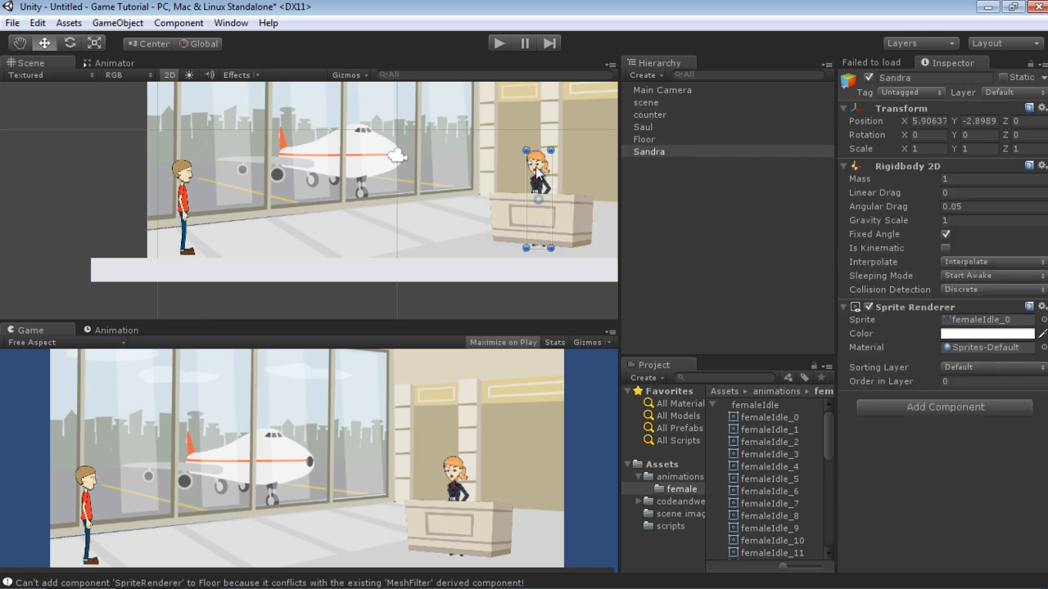
left_click_drag(538, 176, 541, 169)
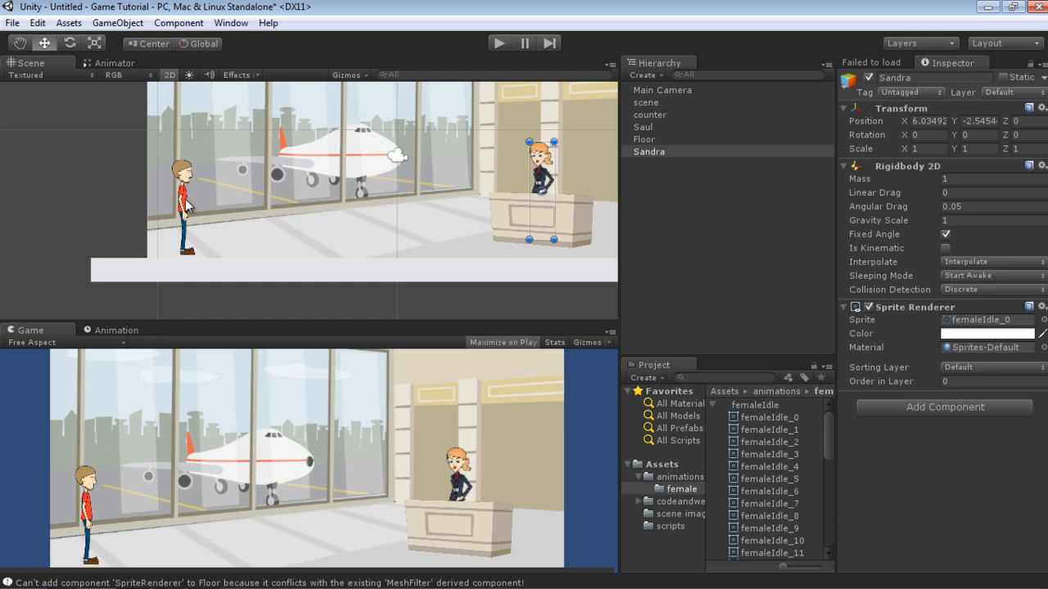
Raise the Floor to about Y -5.55 and Saul to about Y -2.96, and briefly play-test the scene.
left_click(245, 267)
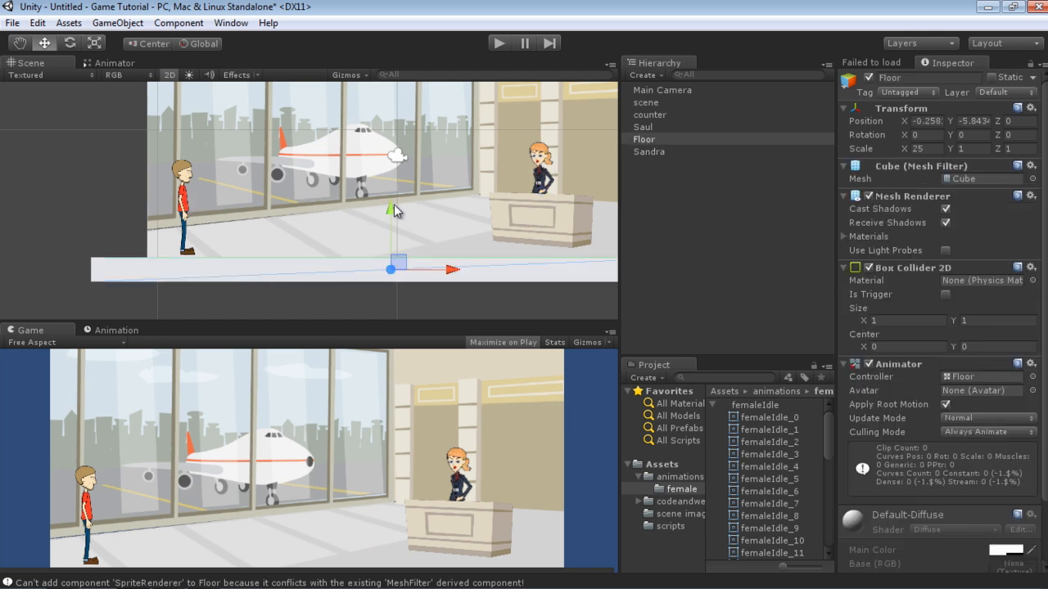
left_click_drag(395, 211, 394, 205)
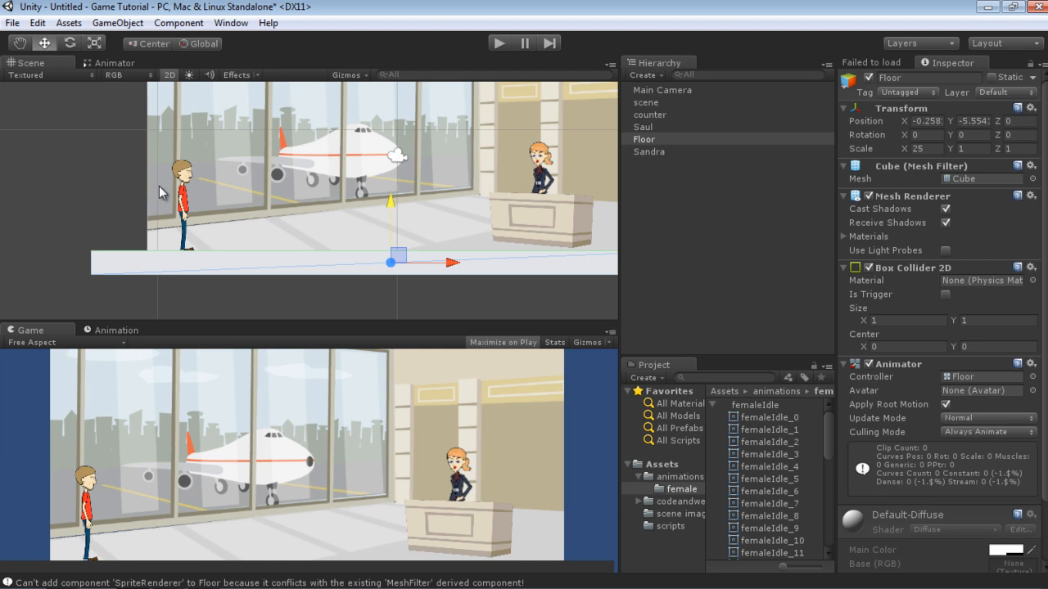
left_click(187, 201)
left_click_drag(187, 200, 187, 197)
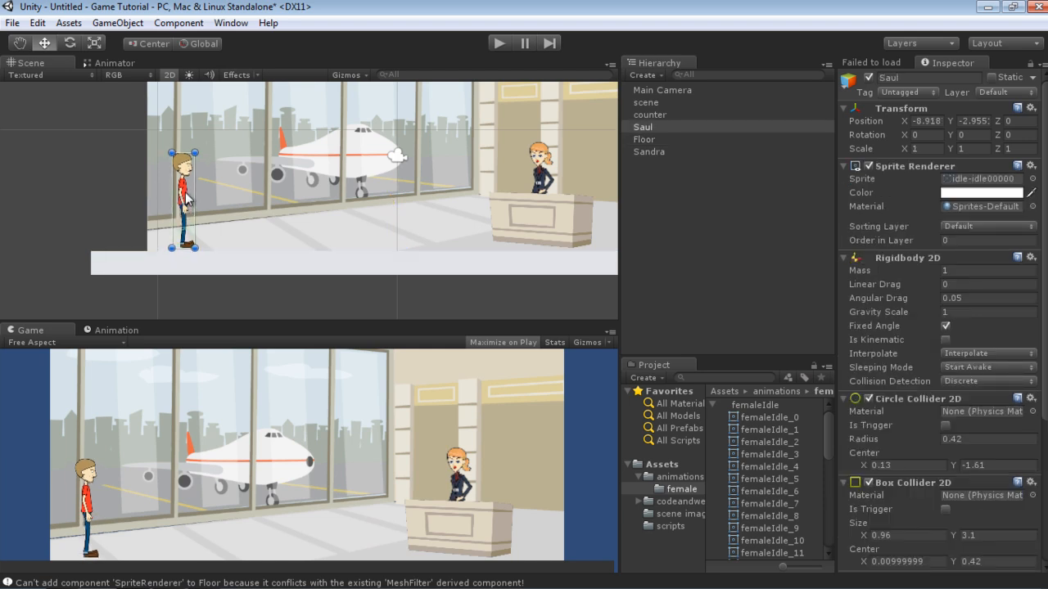
left_click(496, 46)
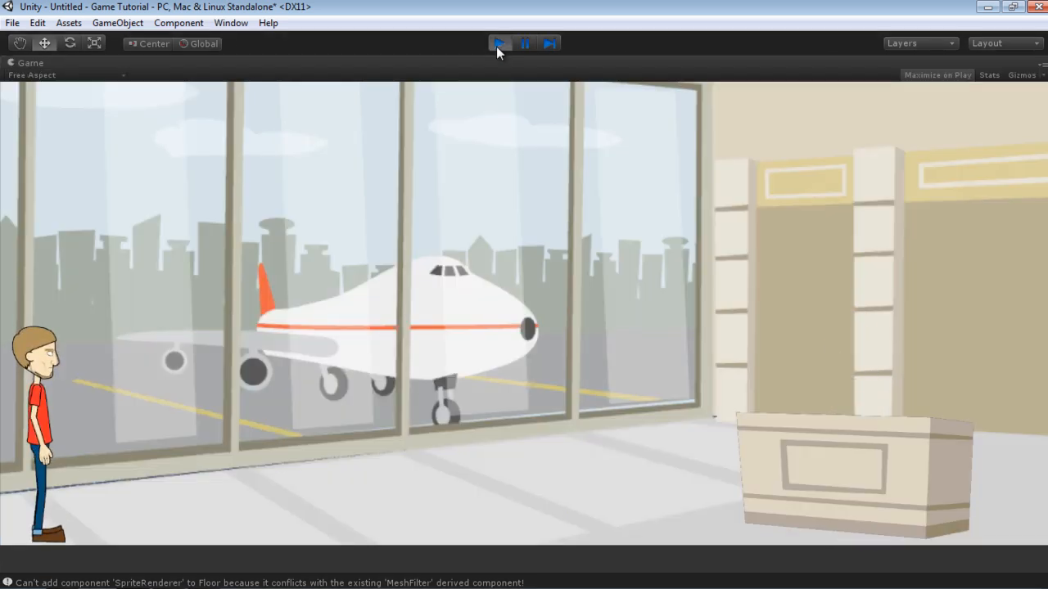
left_click(496, 46)
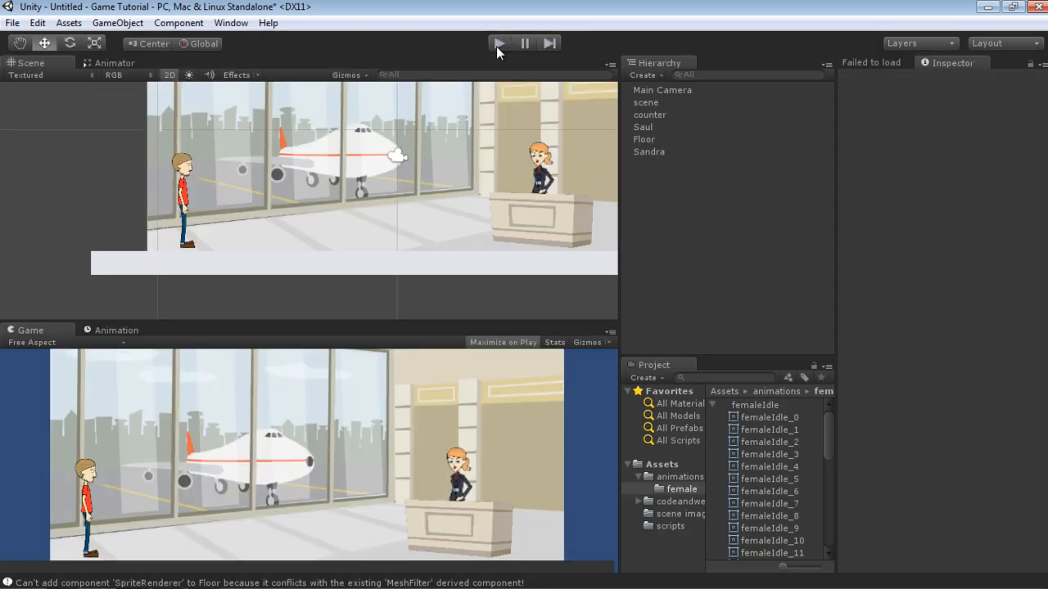
Add a Box Collider 2D component to the Sandra object.
left_click(543, 173)
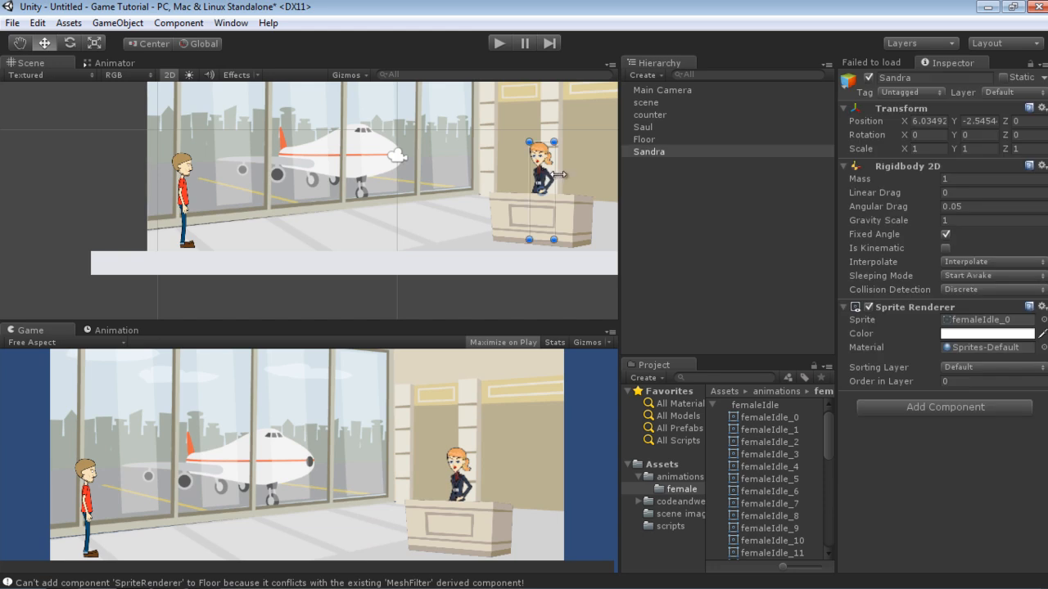
left_click(934, 405)
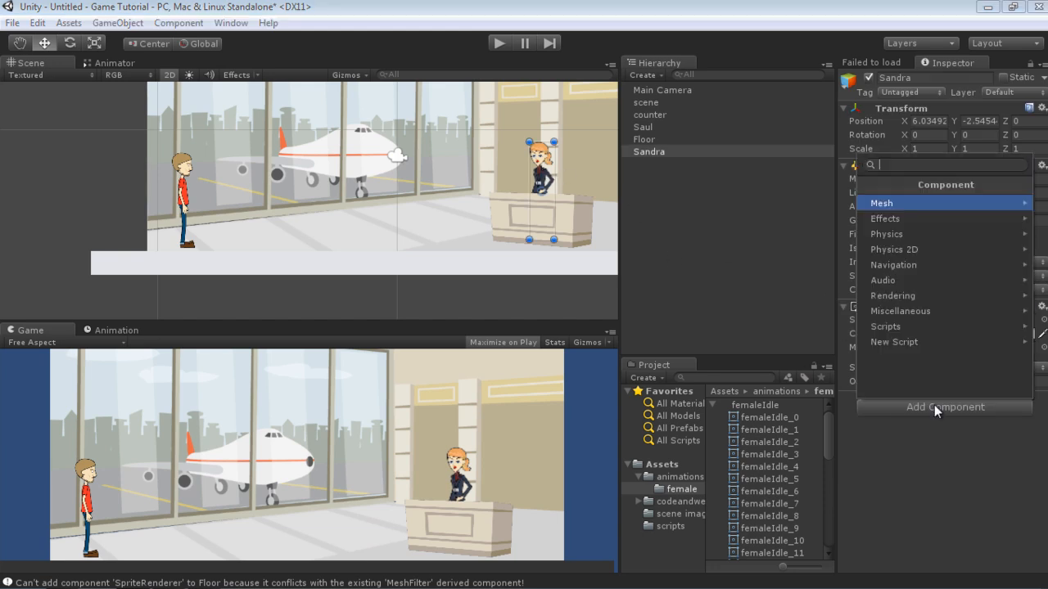
left_click(916, 248)
left_click(910, 236)
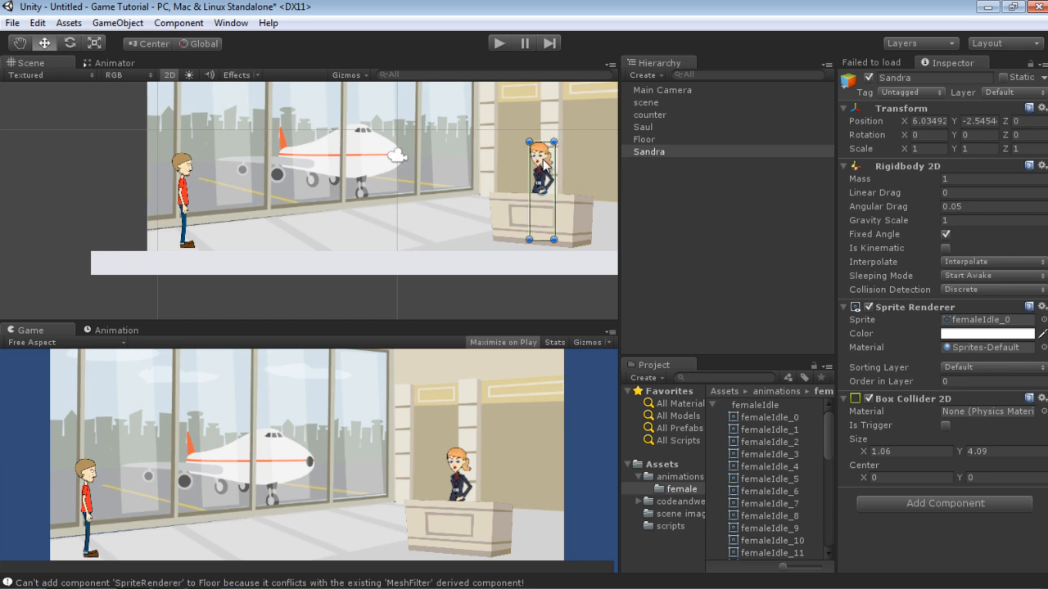
Lower Sandra to about Y -2.87 and the counter to about Y -3.94, and disable the Floor's Mesh Renderer.
left_click_drag(544, 161, 544, 169)
left_click_drag(570, 203, 576, 214)
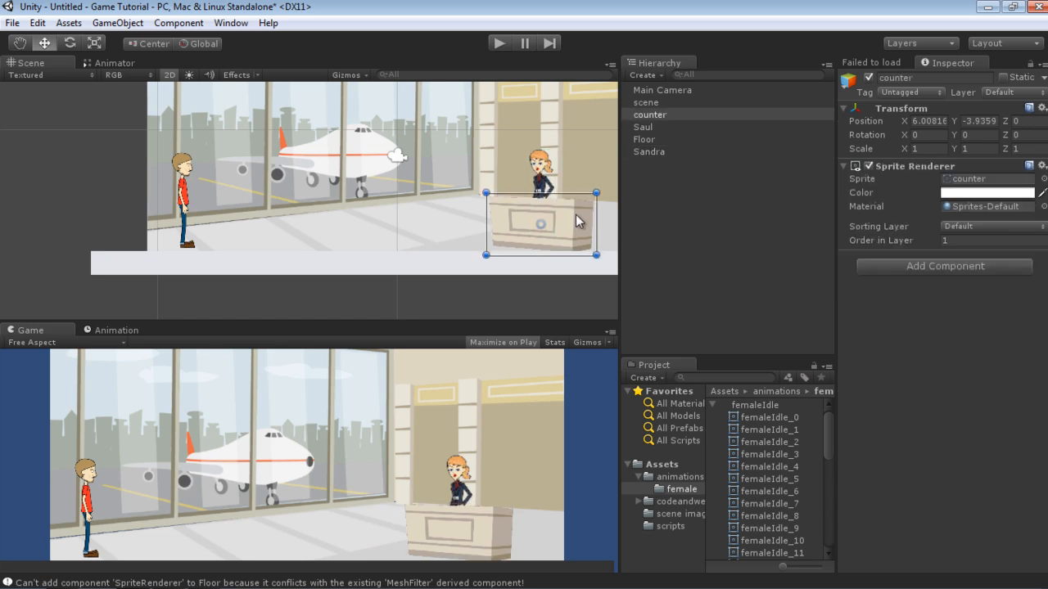
left_click(640, 140)
left_click(868, 197)
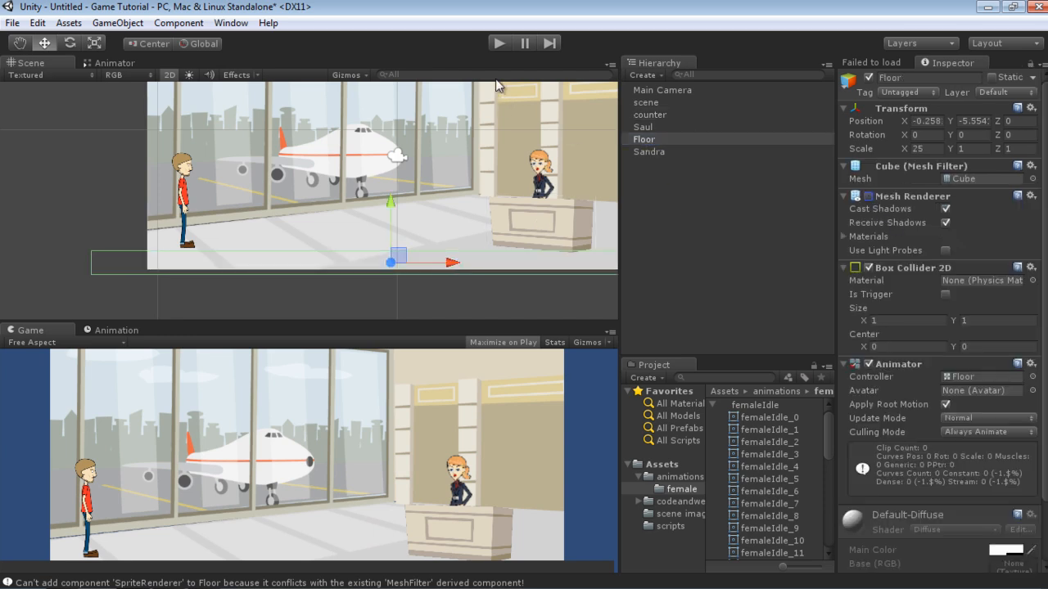
Play-test the scene by running Saul back and forth and into Sandra behind the counter, and stop the game.
left_click(501, 43)
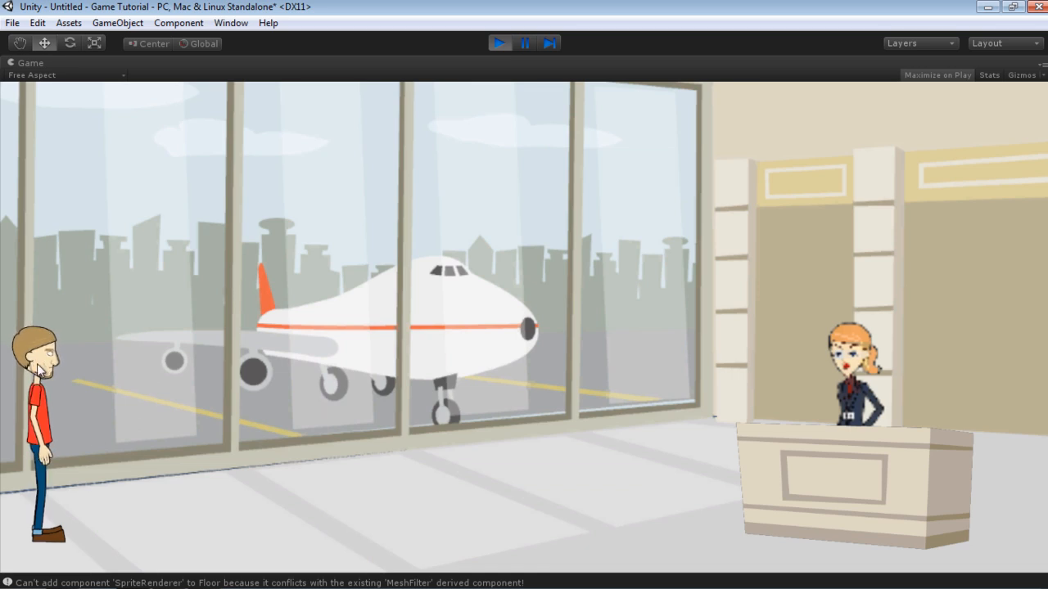
key("Right")
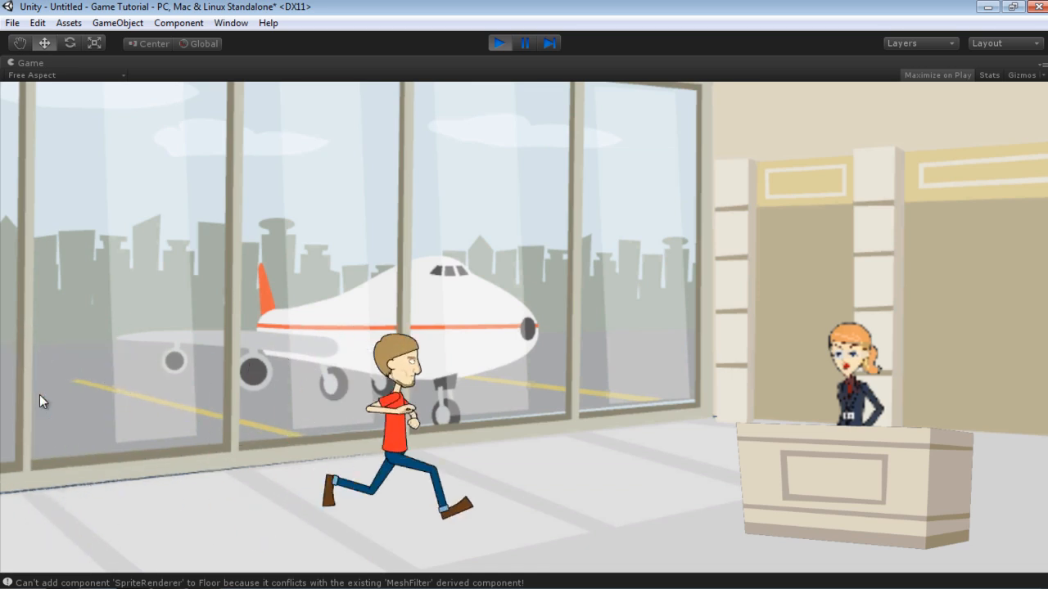
key("Left")
key("Right")
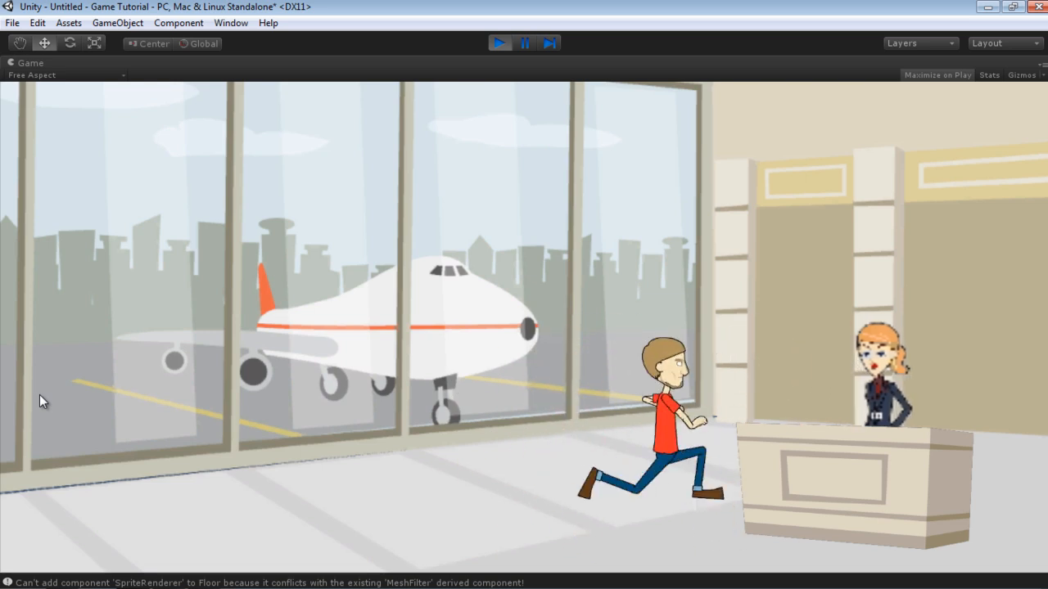
key("Left")
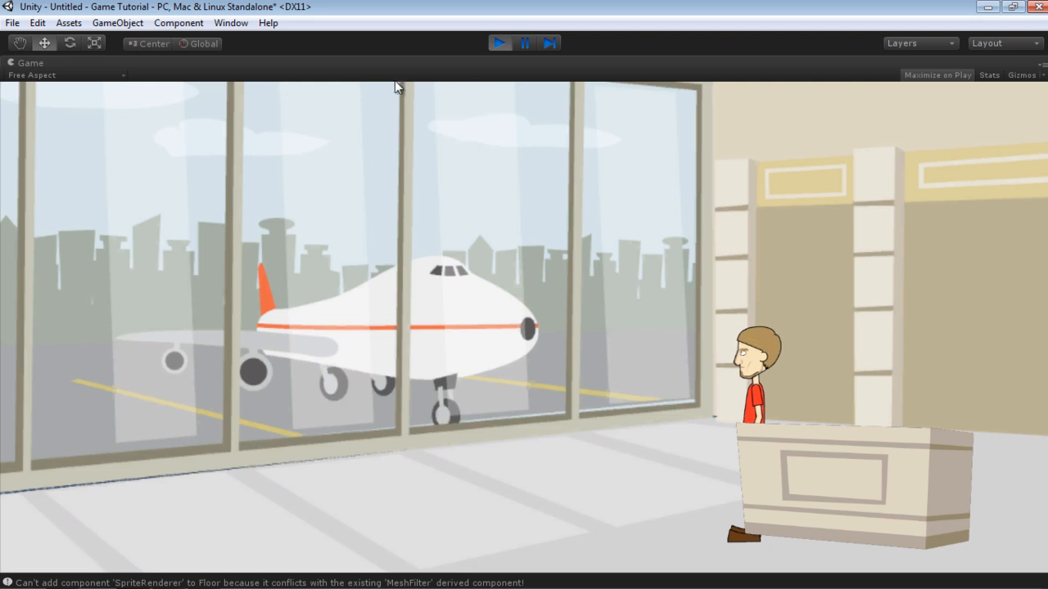
left_click(501, 45)
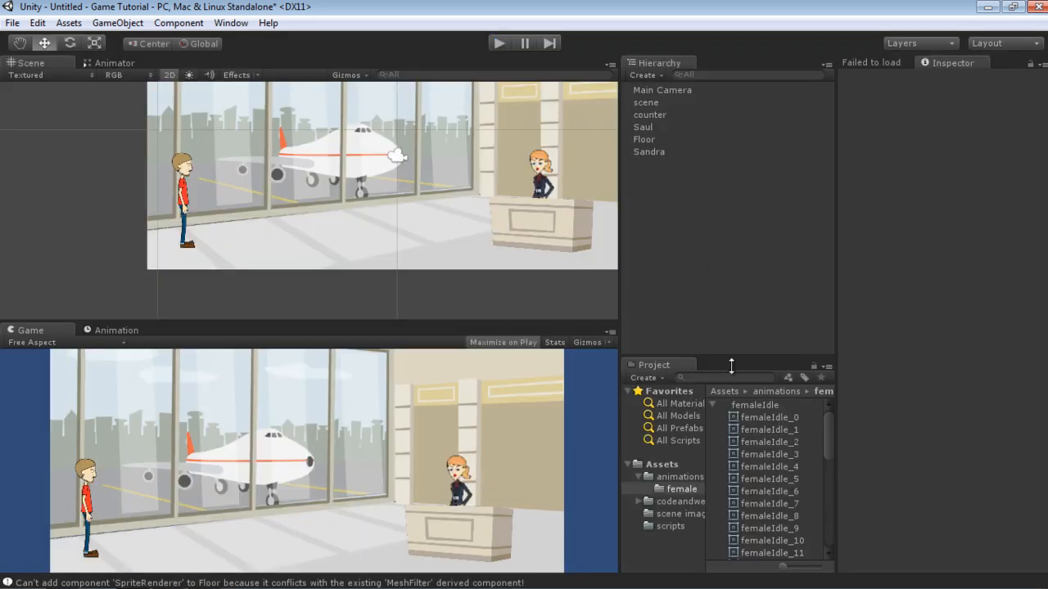
Set the femaleIdle texture's Max Size to 4096, apply it, and check Sandra's image quality in play mode.
left_click(752, 402)
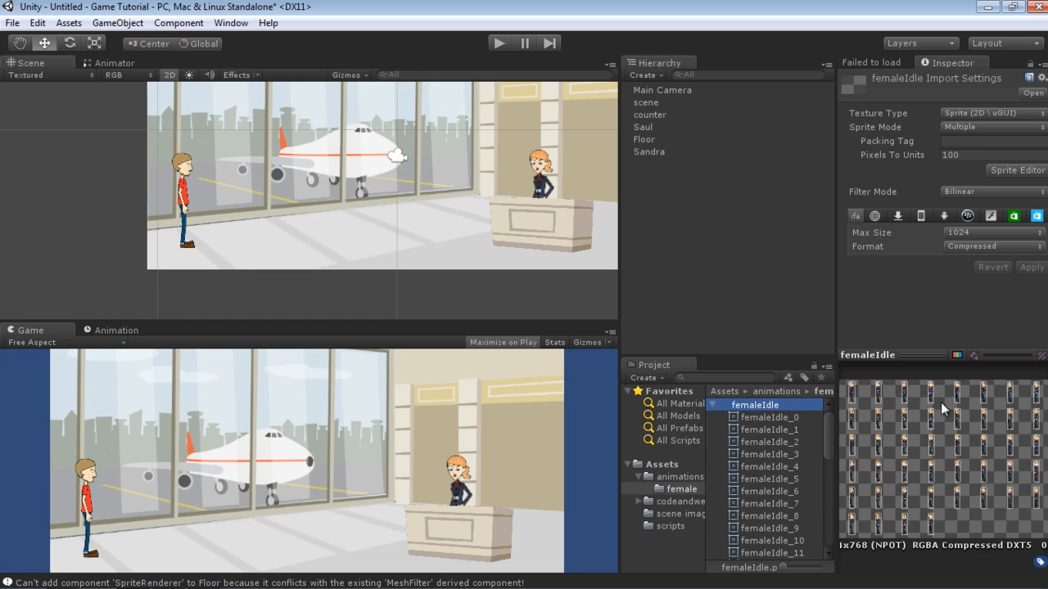
left_click(986, 234)
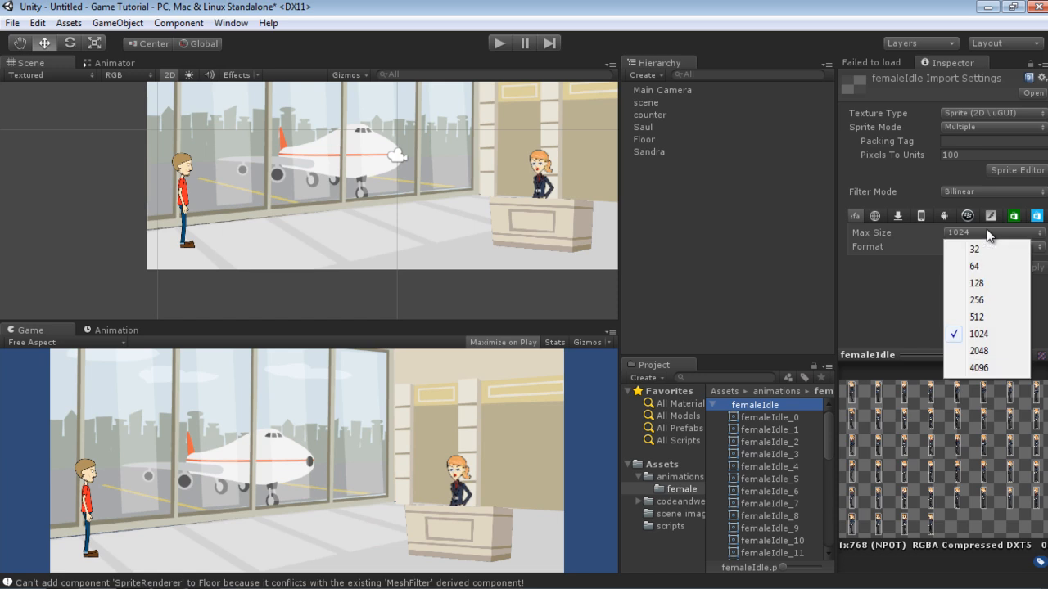
left_click(987, 368)
left_click(1028, 268)
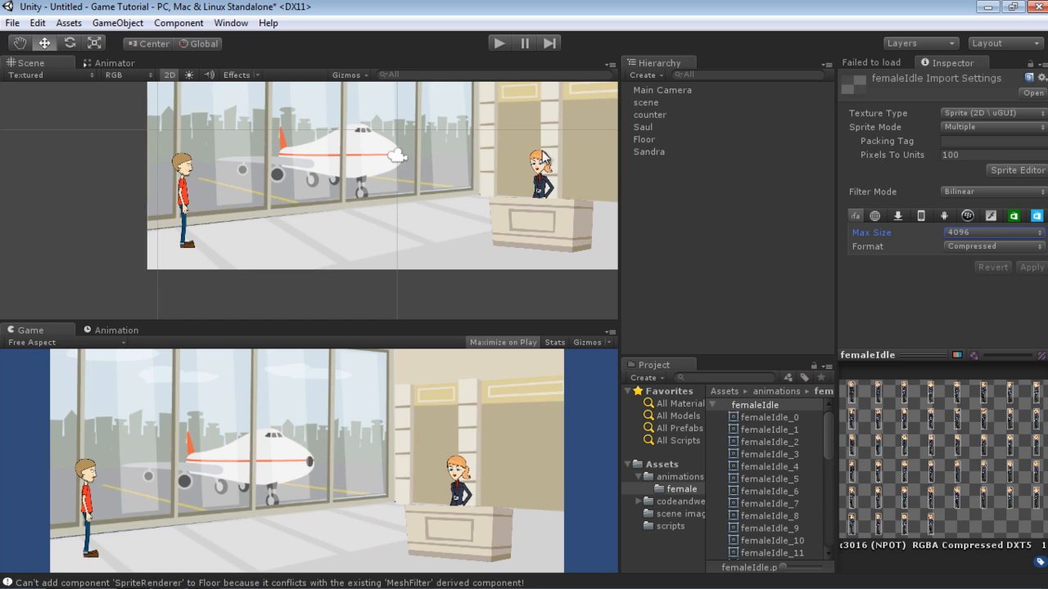
left_click(500, 43)
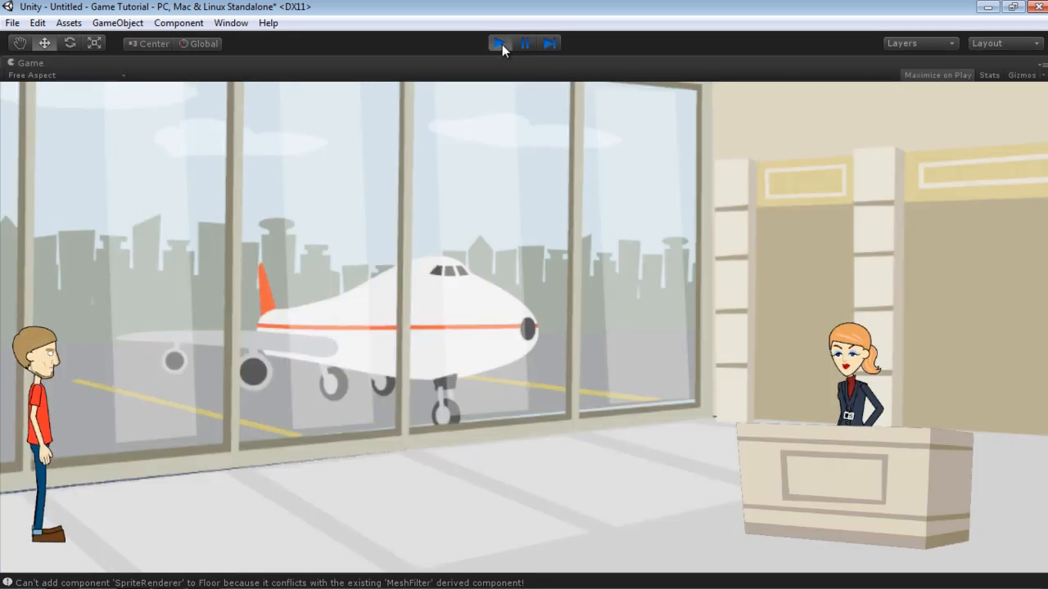
left_click(502, 44)
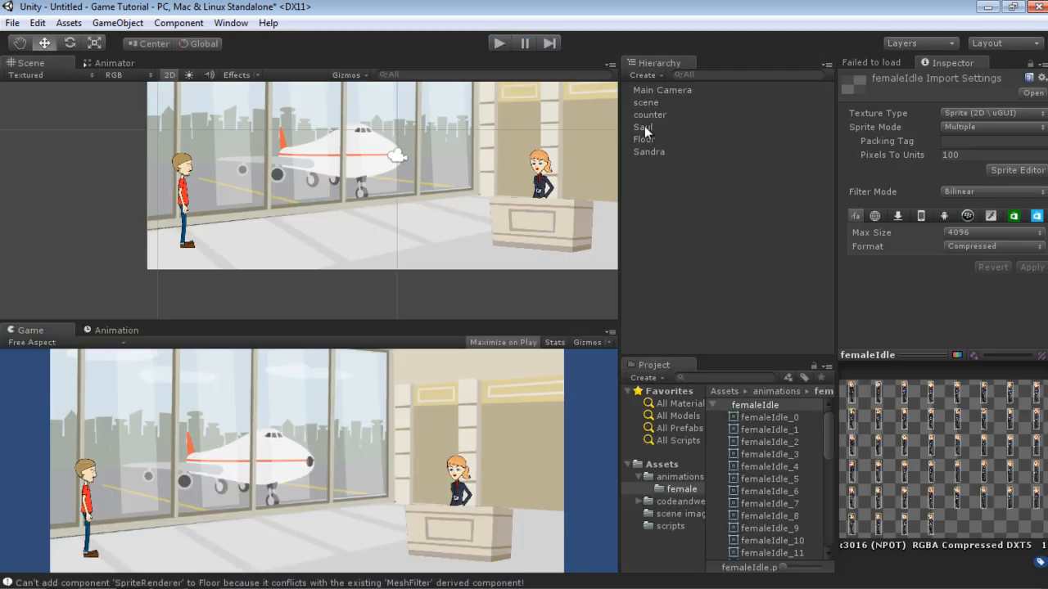
Add an Animator component to the Sandra object.
left_click(650, 152)
left_click(922, 503)
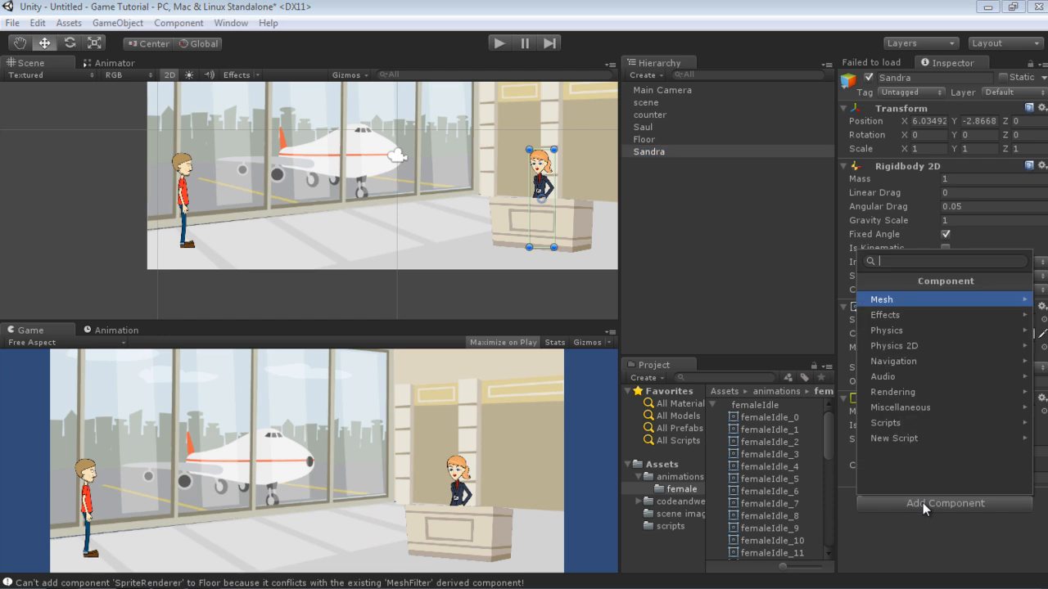
left_click(910, 408)
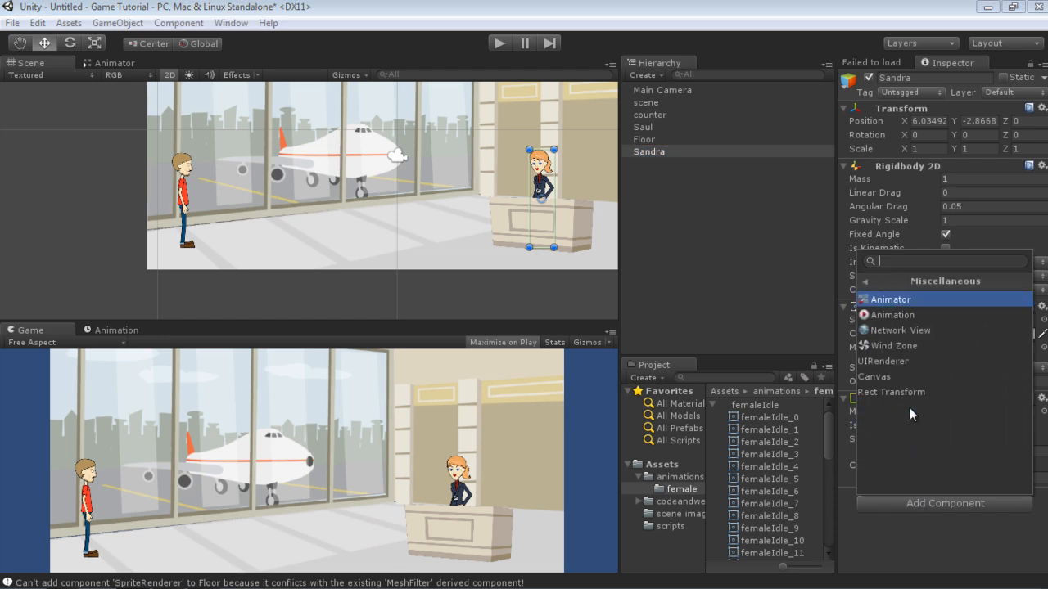
left_click(907, 299)
left_click_drag(1046, 357, 1046, 421)
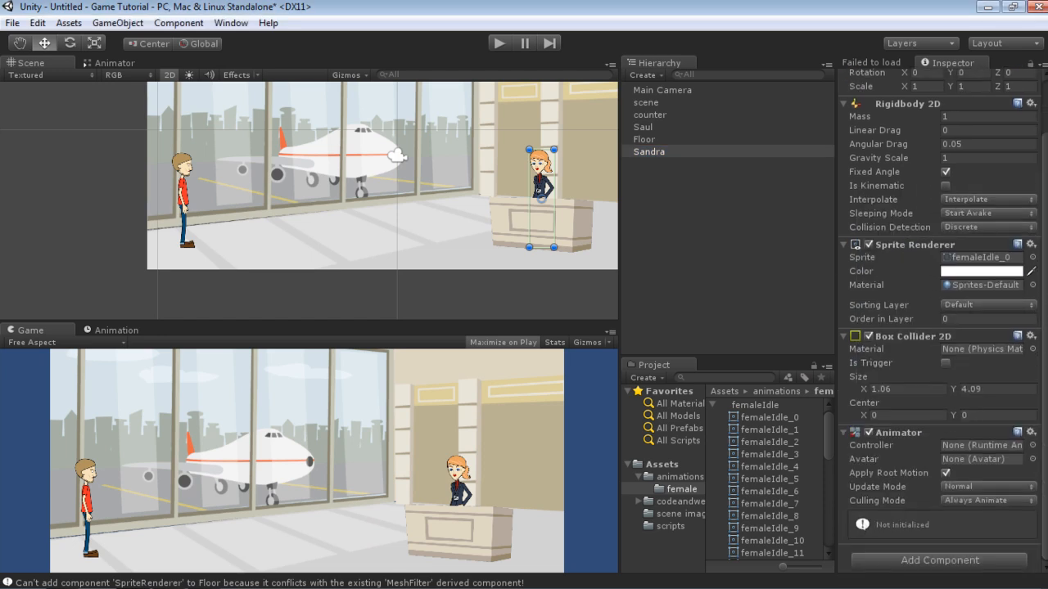
Create an Animator Controller named Sandra in the root Assets folder.
left_click(664, 478)
left_click(682, 490)
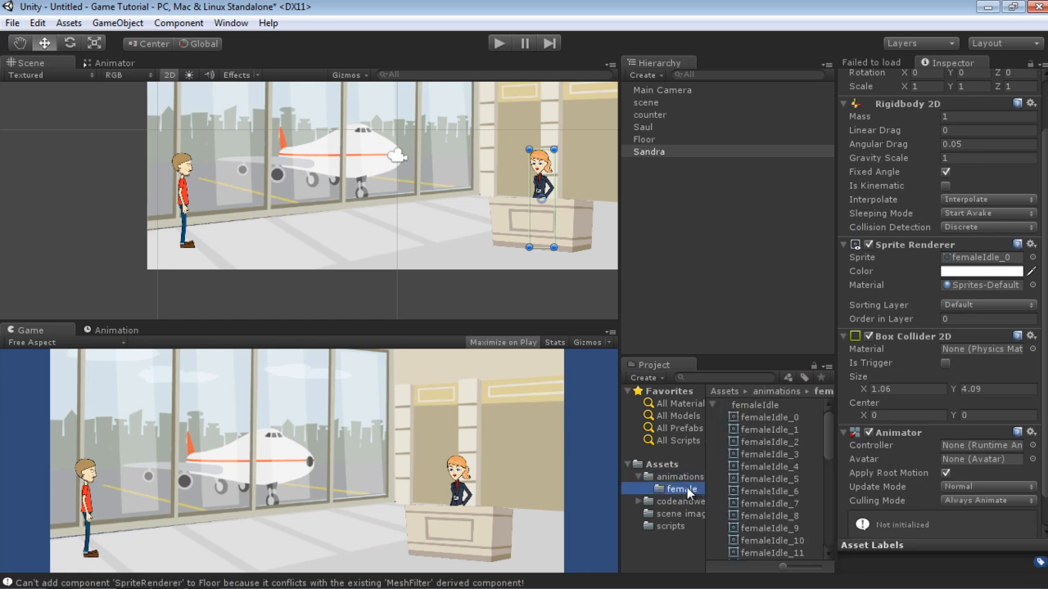
left_click(716, 406)
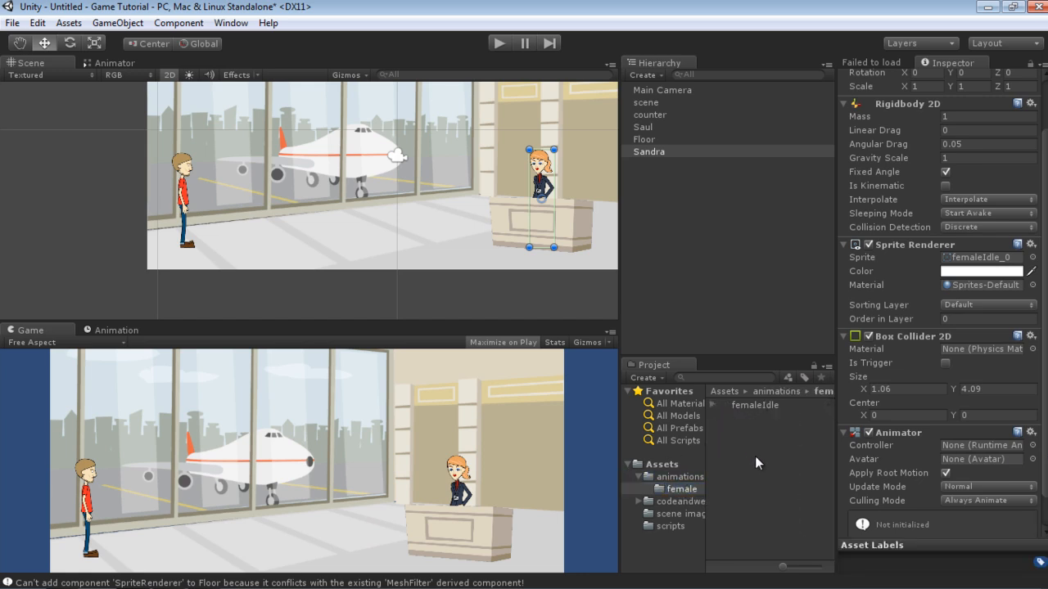
left_click(659, 465)
right_click(746, 519)
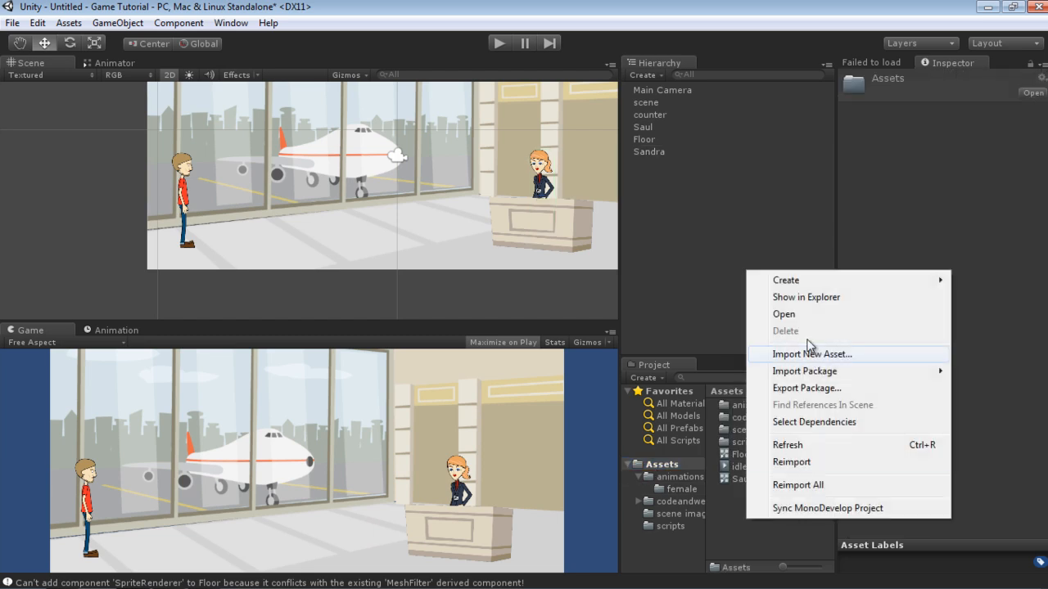
mouse_move(753, 281)
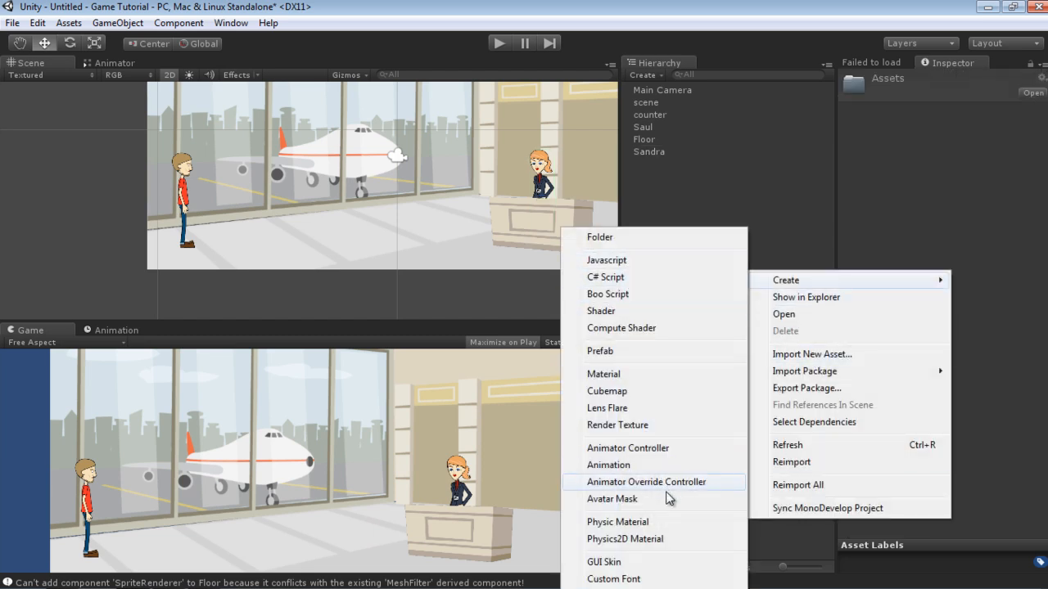
left_click(663, 448)
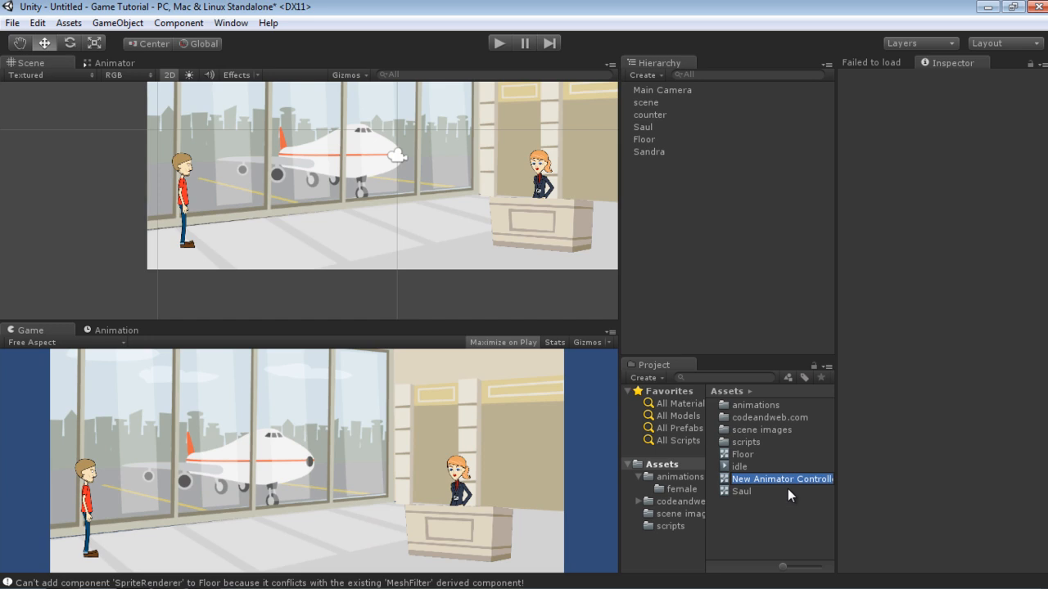
type("Sandra")
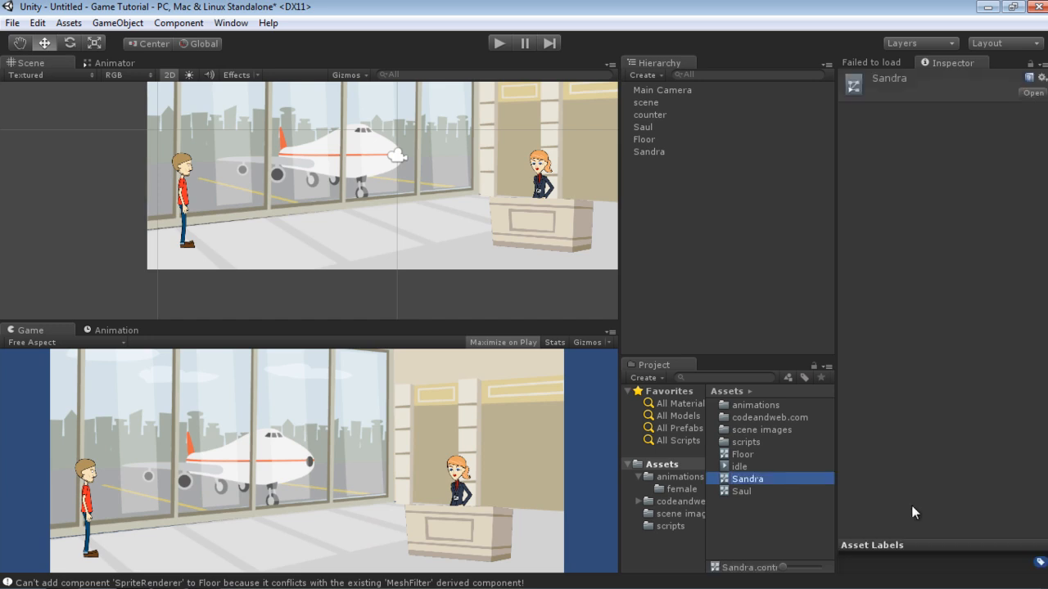
Create a new animation clip for the Sandra object and save it as sandraidle in the Assets folder.
left_click(119, 332)
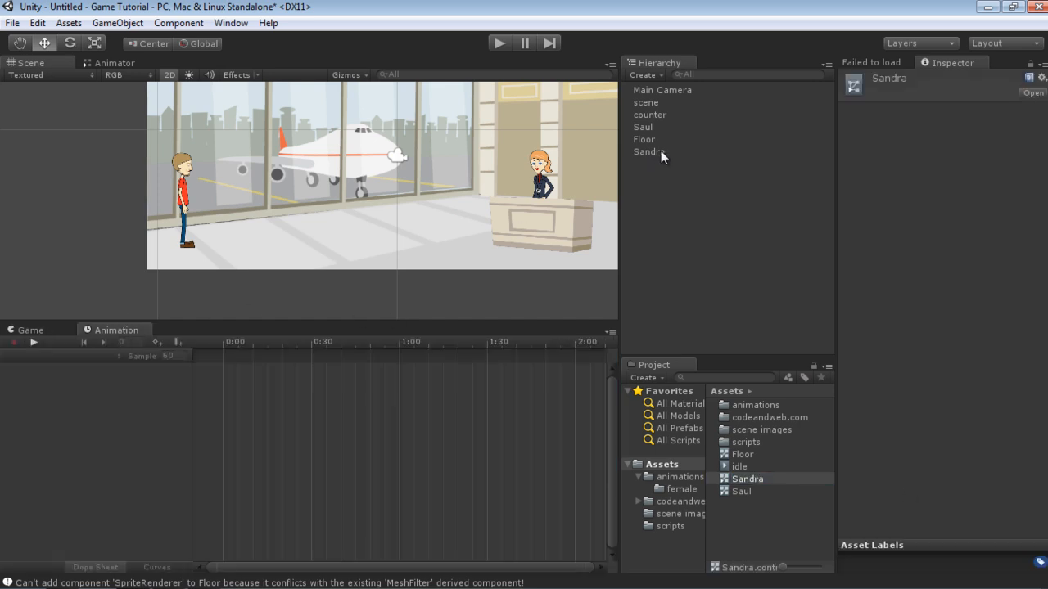
left_click(656, 151)
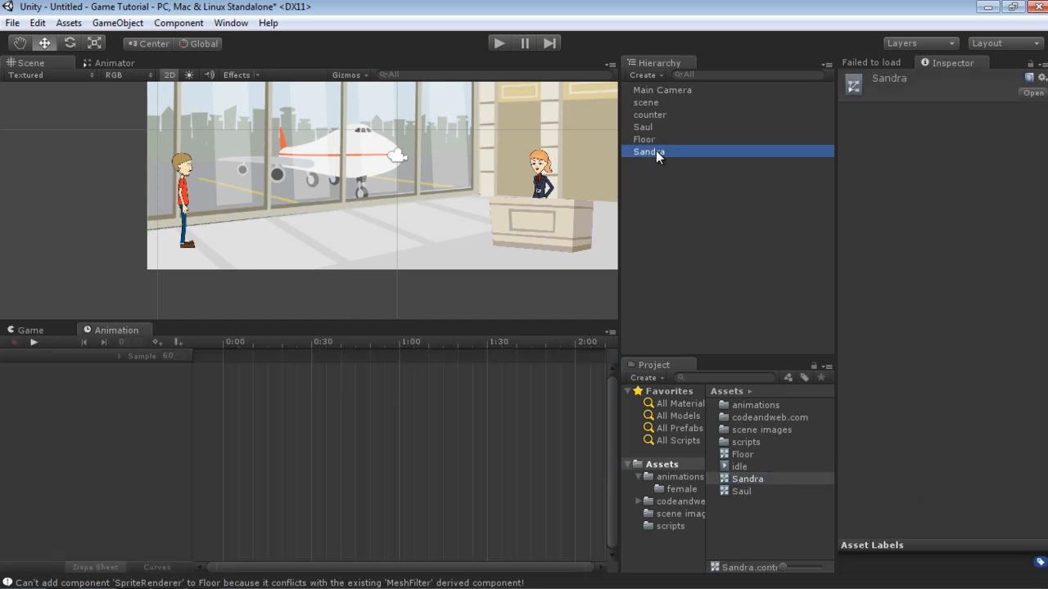
left_click(116, 357)
left_click(135, 374)
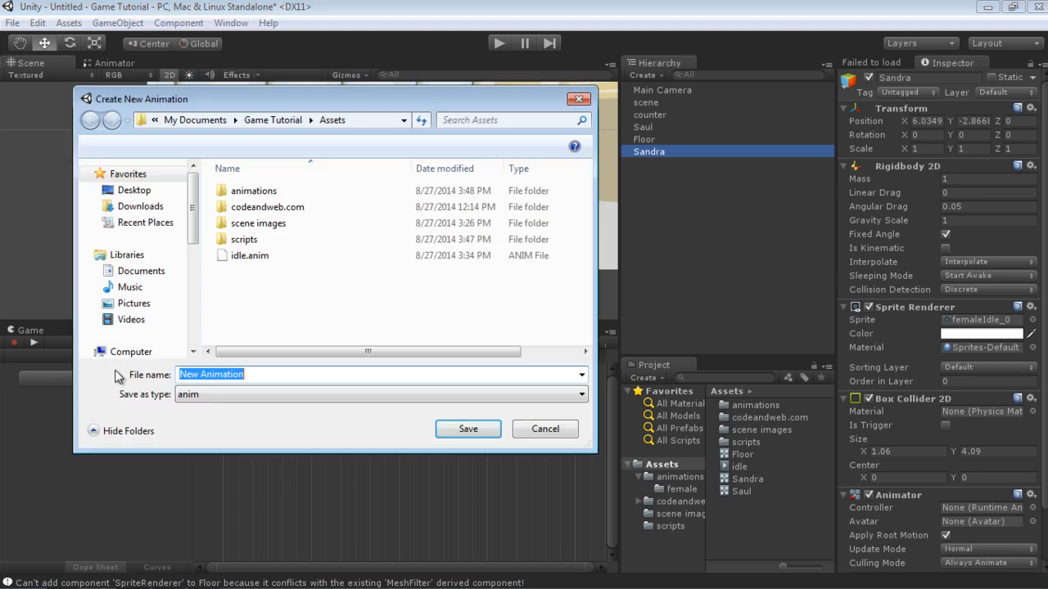
type("sandraidle")
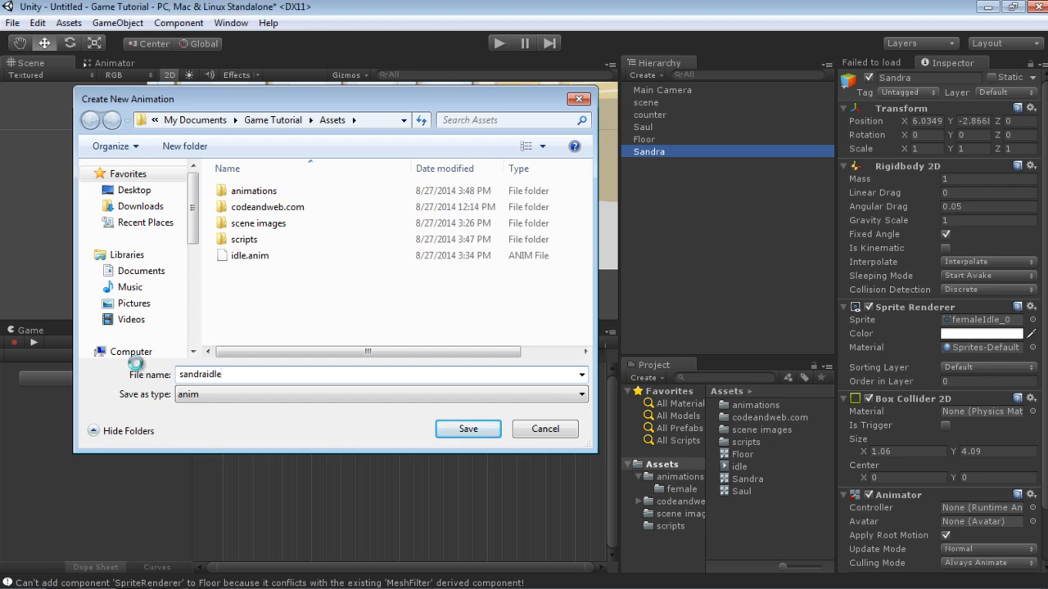
key("Return")
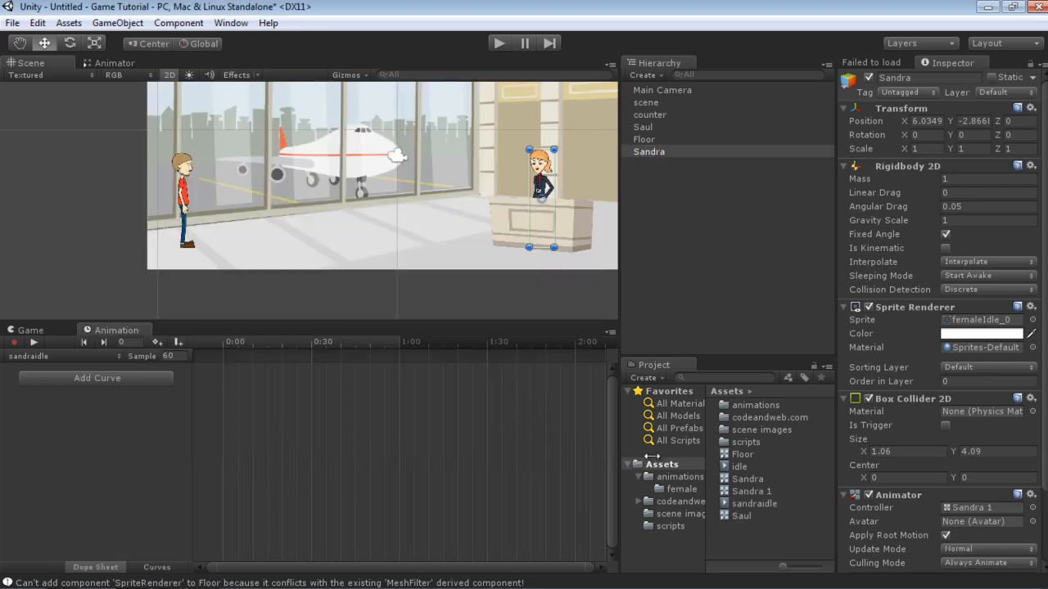
Add all the femaleIdle sprites from the animations/female folder as keyframes at the start of the sandraidle clip.
left_click(682, 478)
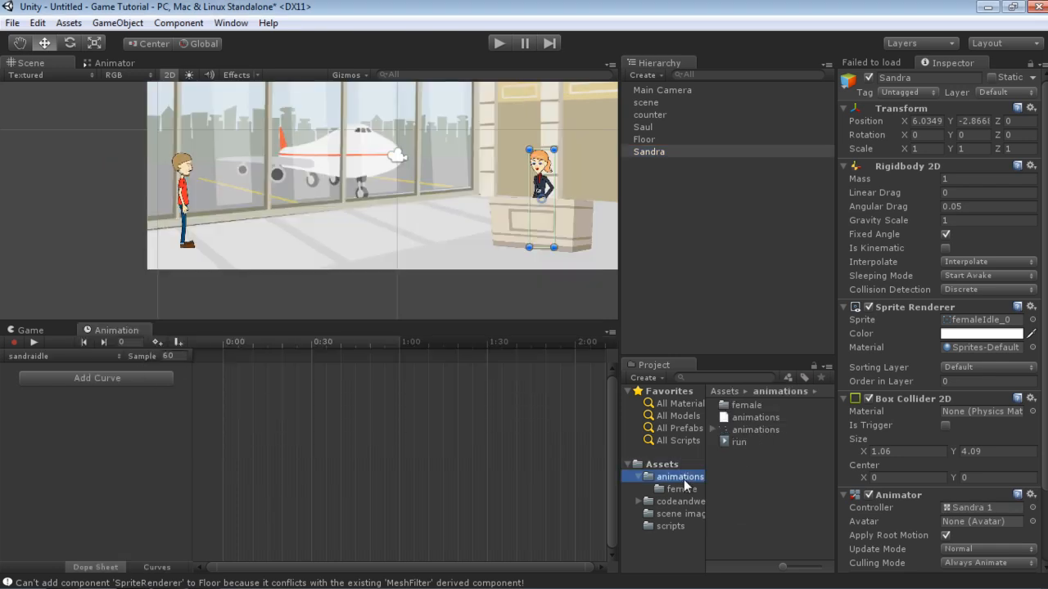
left_click(711, 428)
left_click(801, 447)
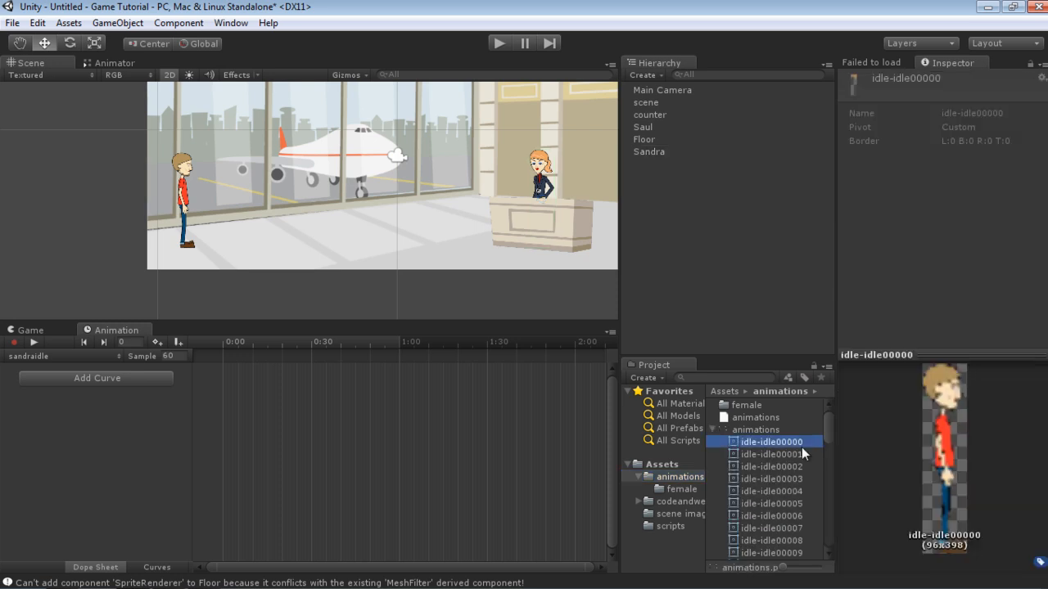
left_click(680, 489)
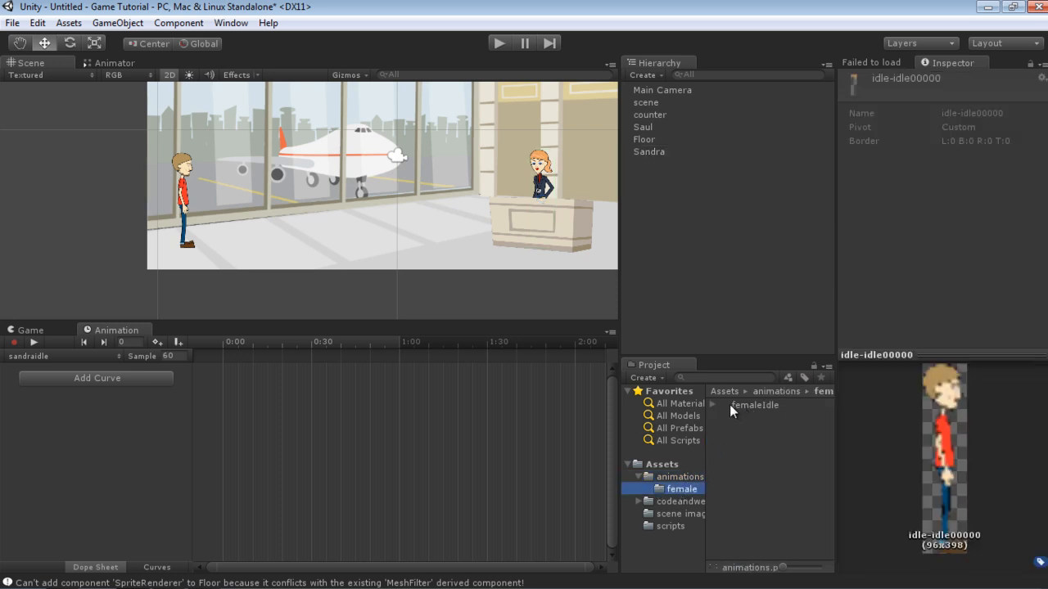
left_click(713, 405)
left_click(759, 417)
left_click_drag(826, 442, 292, 377)
left_click(796, 555, "shift")
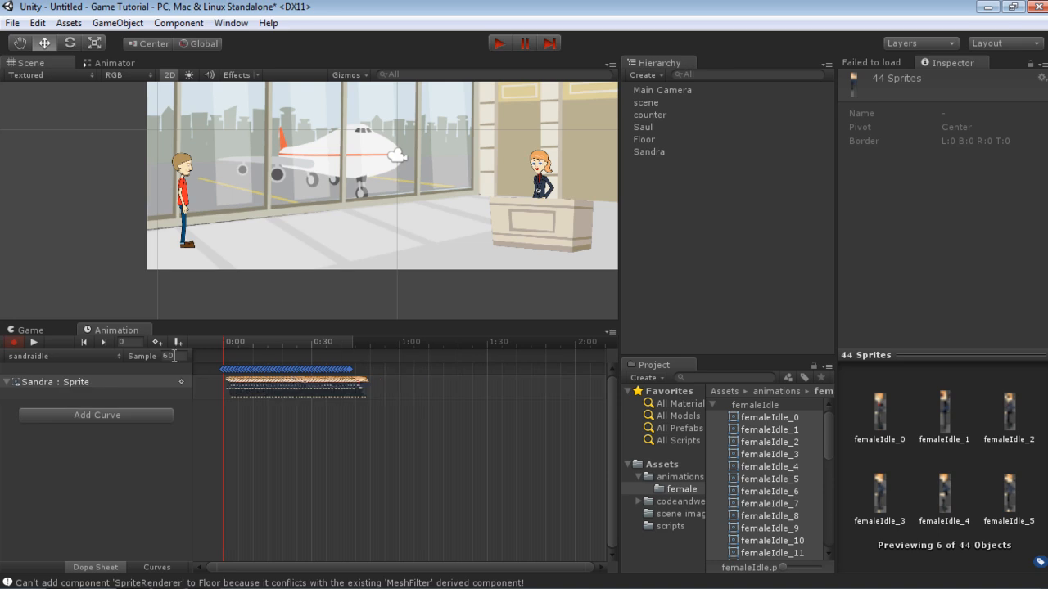
Set the sandraidle clip's sample rate to 30 and play-test Sandra's idle animation in the game.
type("30")
key("Return")
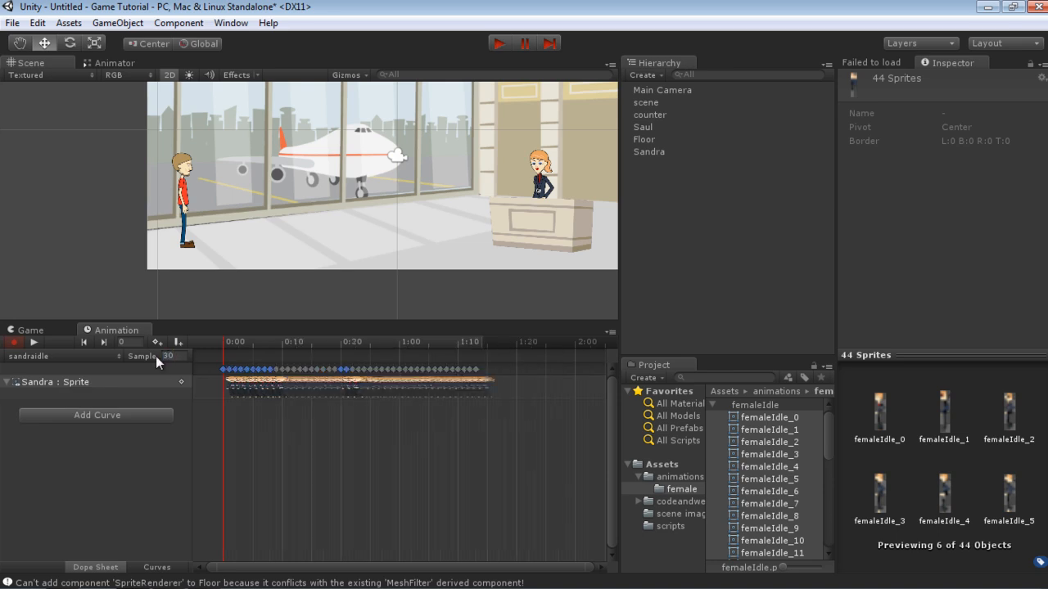
left_click_drag(268, 334, 219, 342)
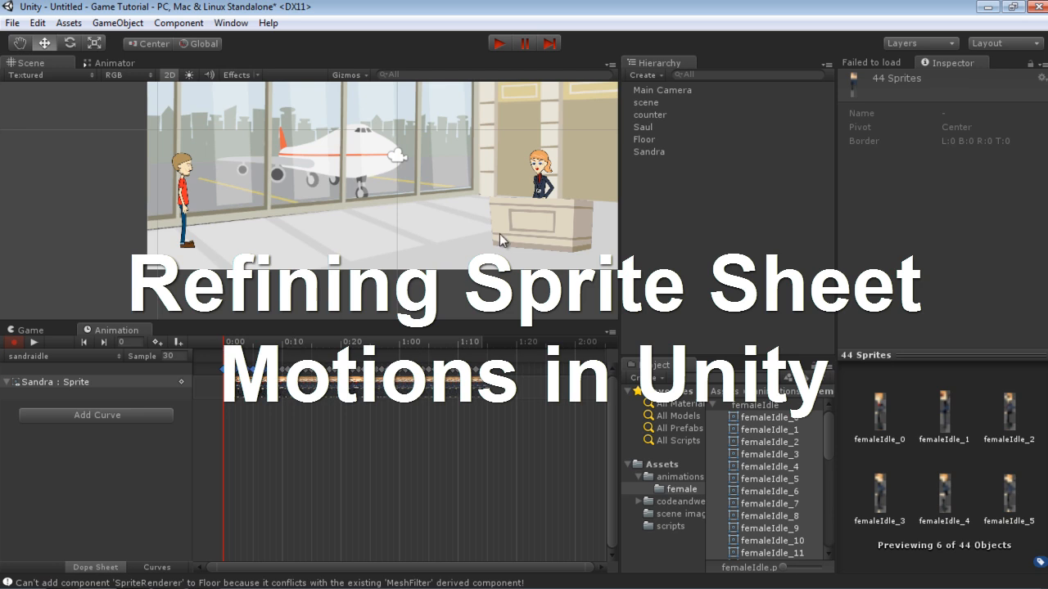
left_click(502, 42)
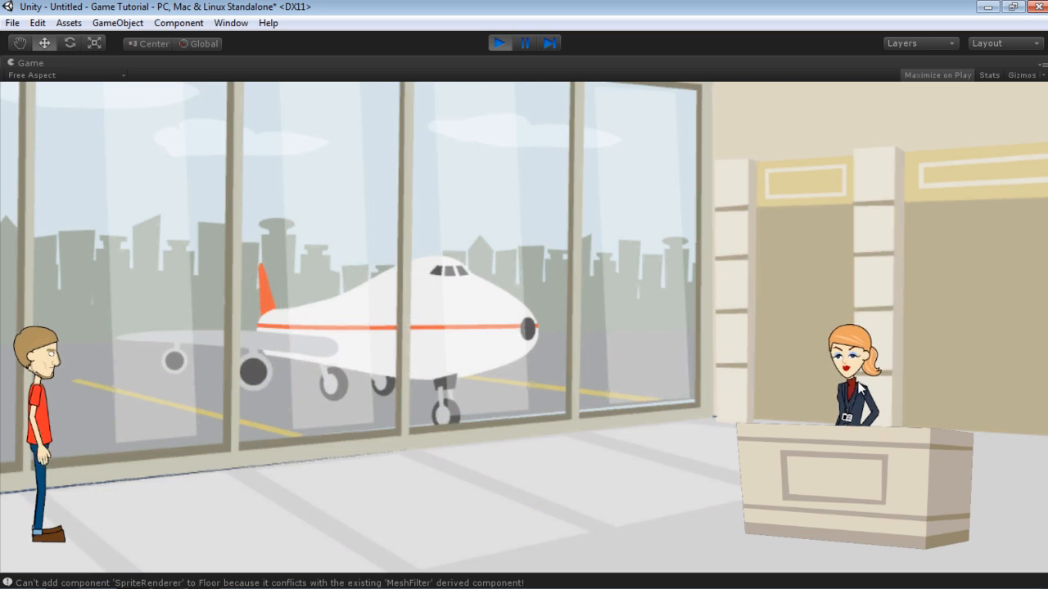
left_click(500, 43)
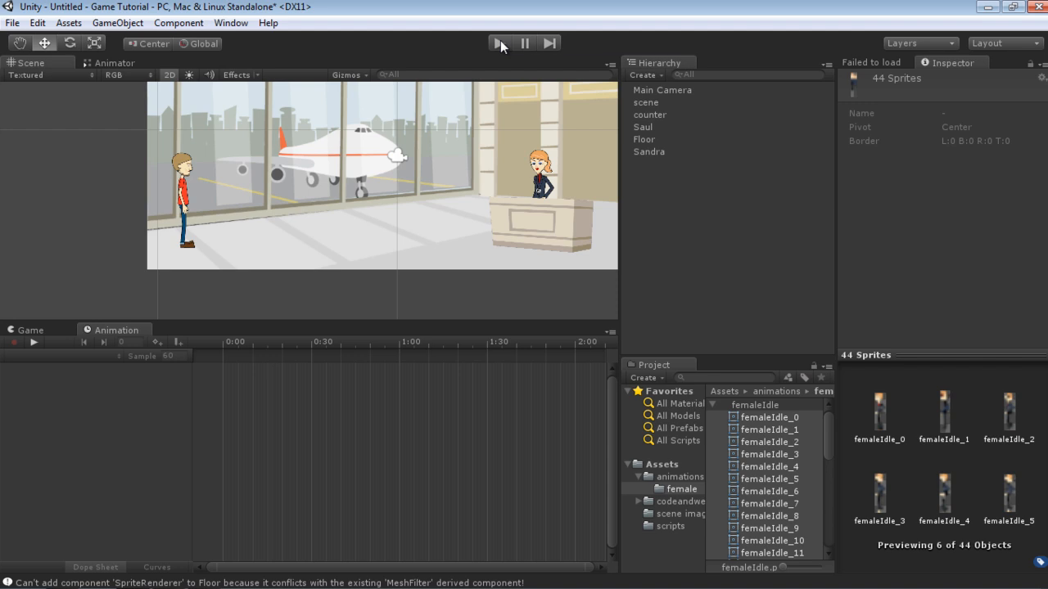
Re-slice the femaleIdle sprite sheet as a grid with a pixel size of 500 by 500 and a centre pivot.
left_click(649, 150)
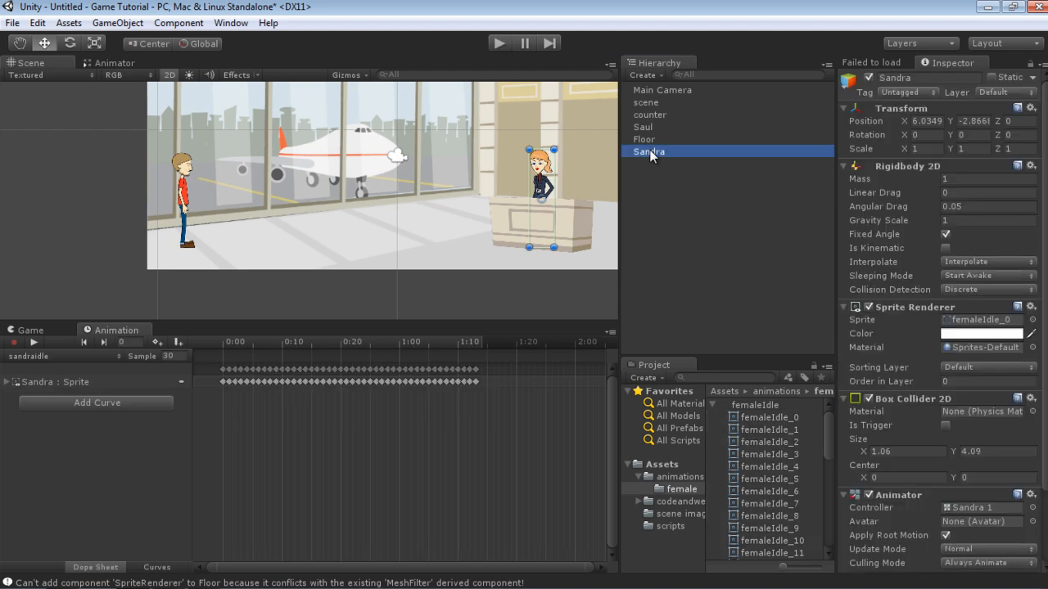
left_click(757, 404)
left_click(1013, 169)
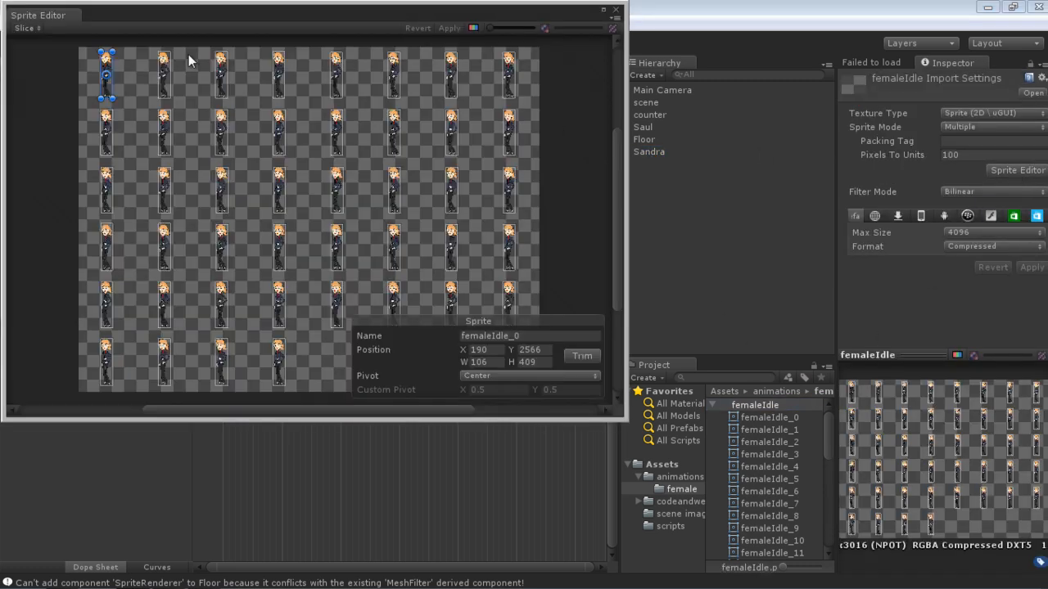
left_click(33, 28)
left_click(147, 44)
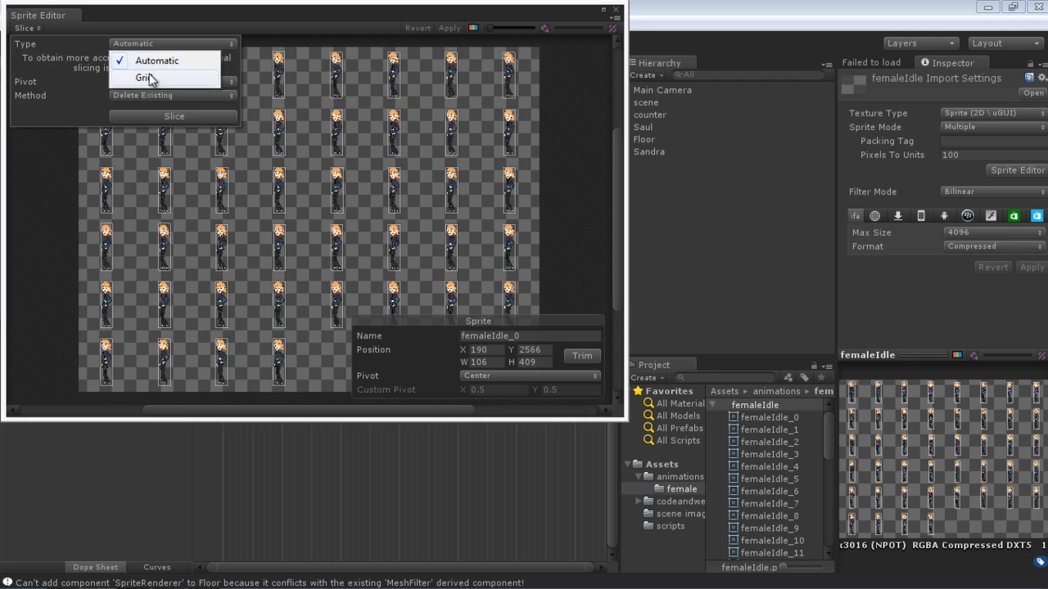
left_click(144, 77)
left_click(112, 65)
type("500")
left_click(183, 60)
type("500")
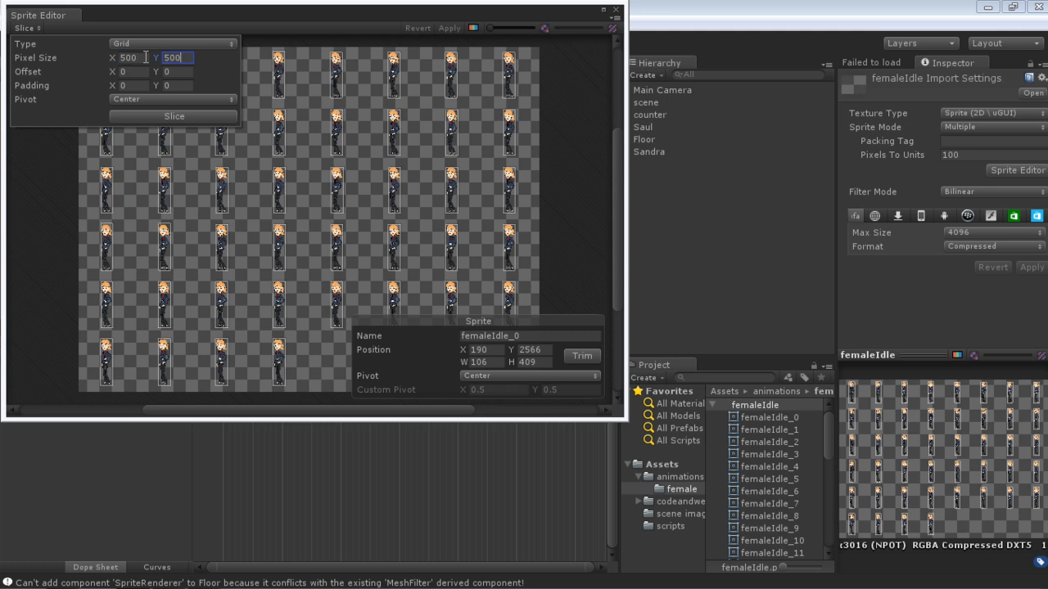
left_click(185, 117)
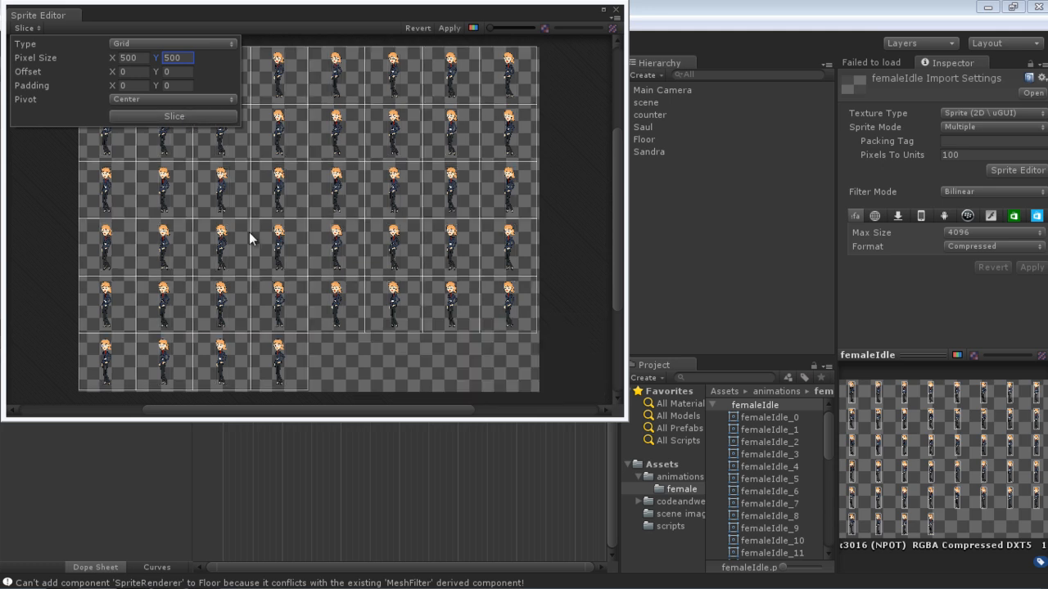
Apply the new femaleIdle slicing, close the Sprite Editor, and play-test Sandra's idle animation.
left_click(450, 29)
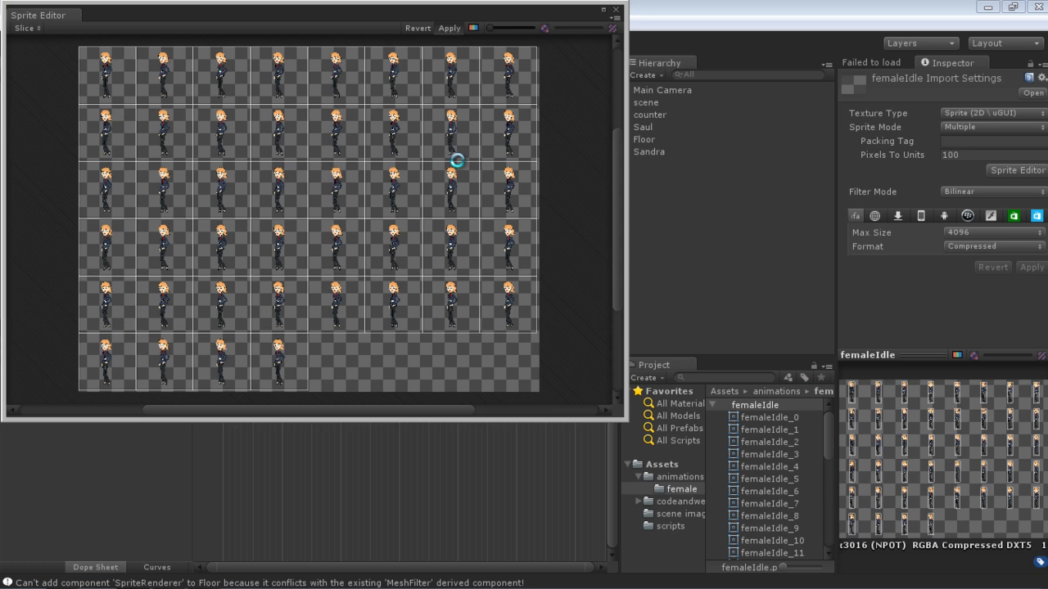
left_click(616, 9)
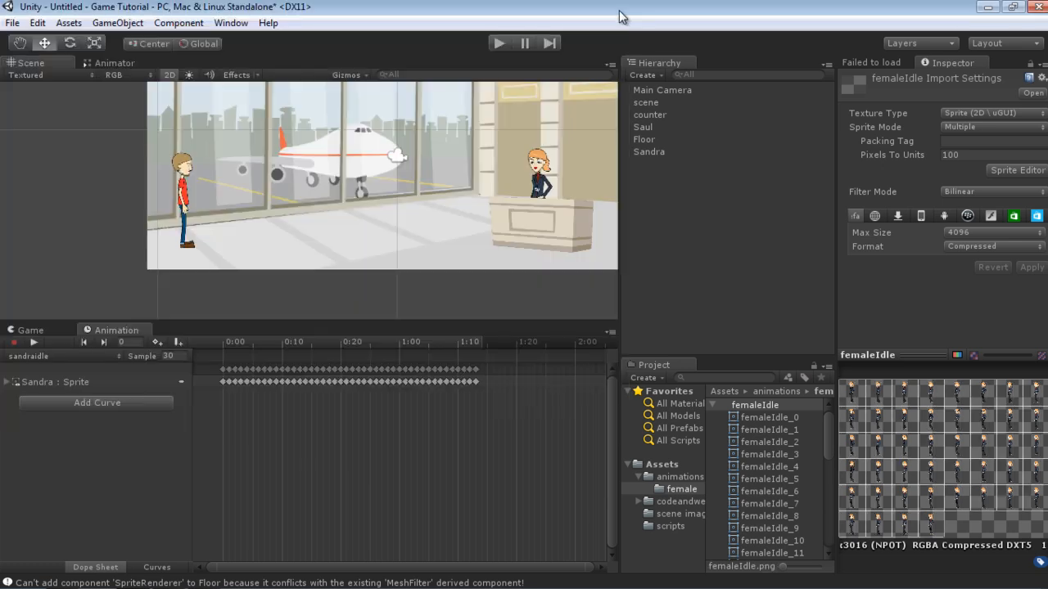
left_click(501, 43)
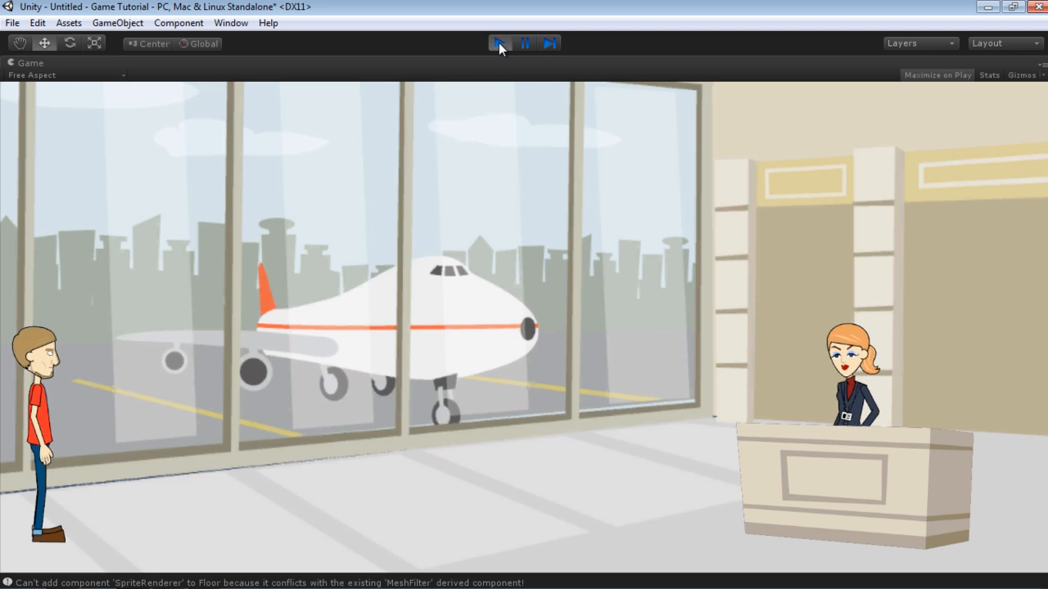
left_click(499, 43)
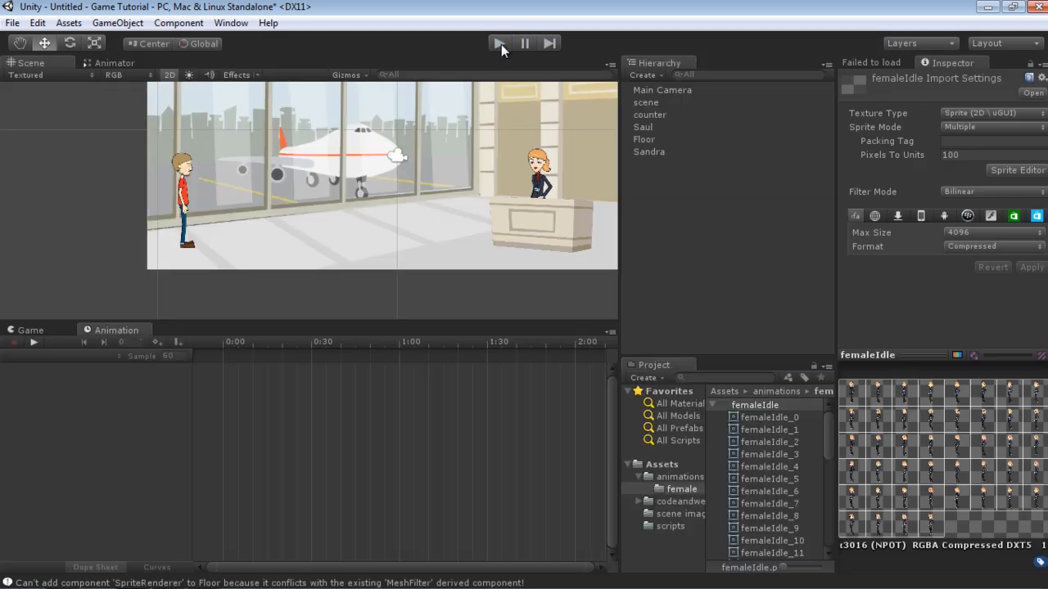
Re-slice the femaleIdle sprite sheet automatically with a bottom pivot and the Smart method, and apply the new slicing.
left_click(643, 151)
left_click(749, 404)
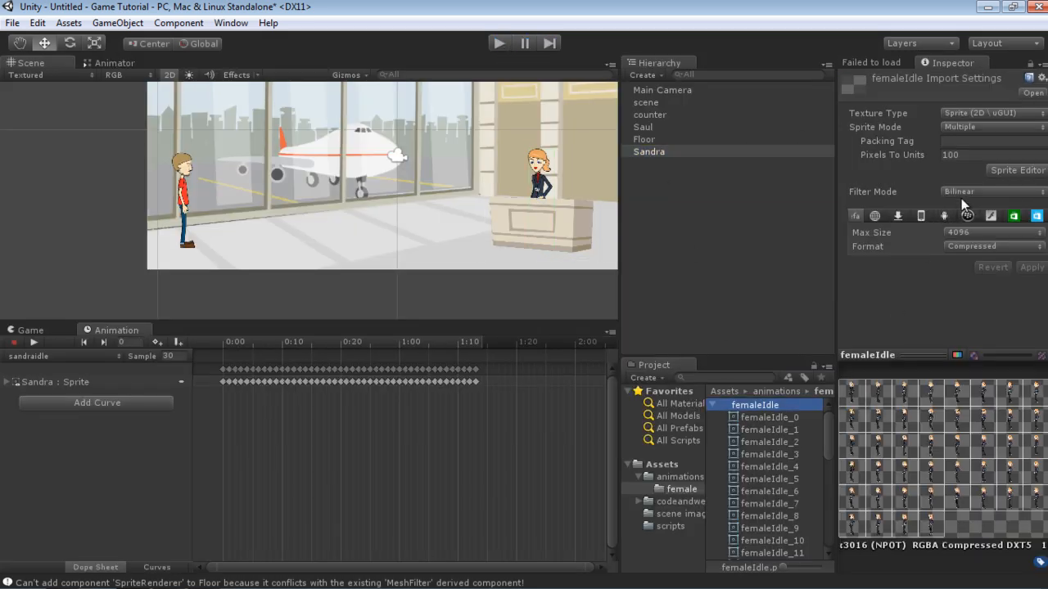
left_click(1018, 170)
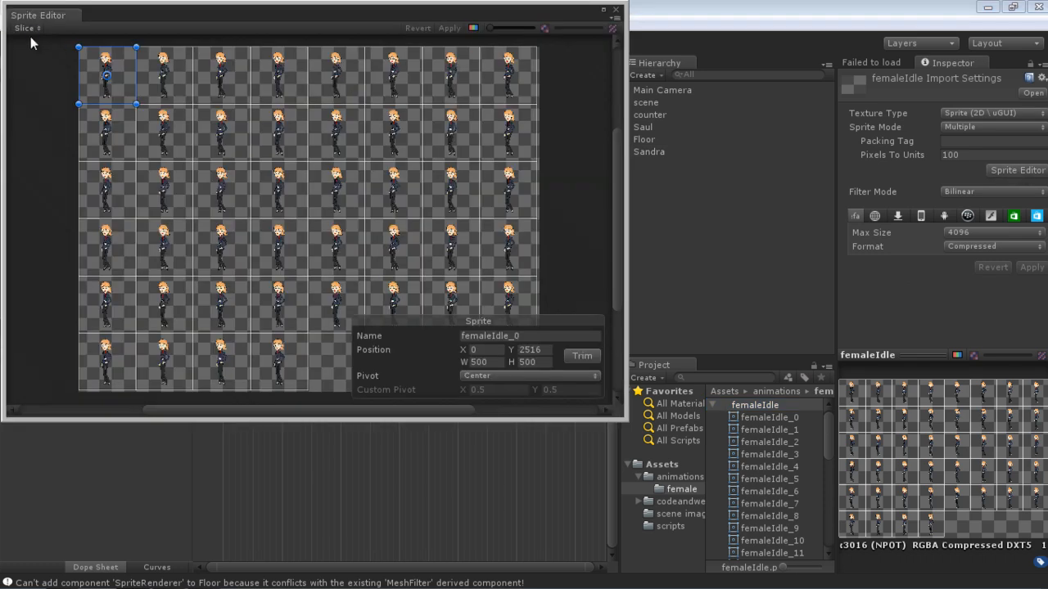
left_click(27, 29)
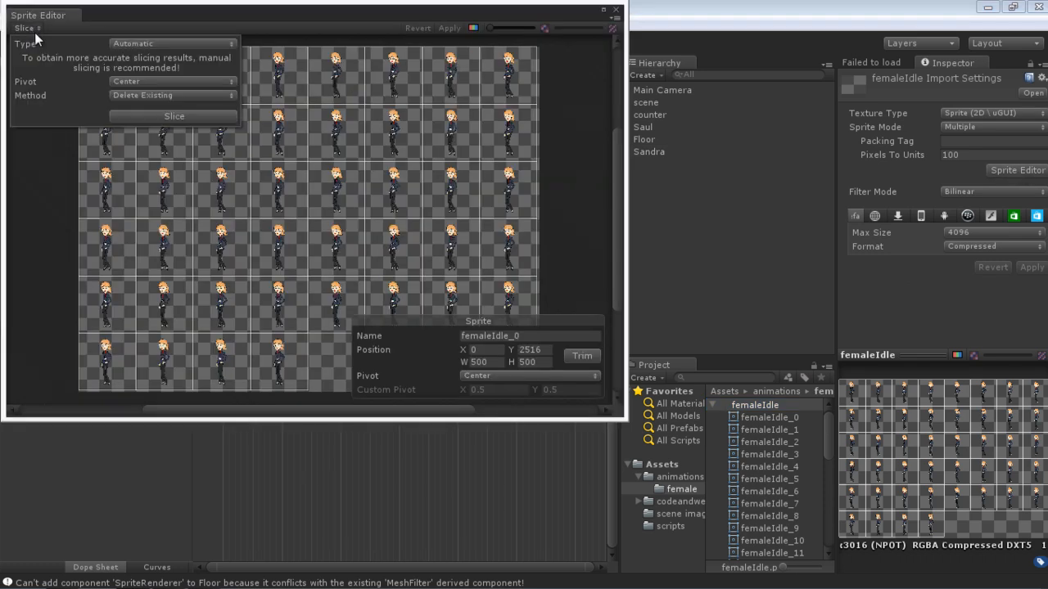
left_click(153, 82)
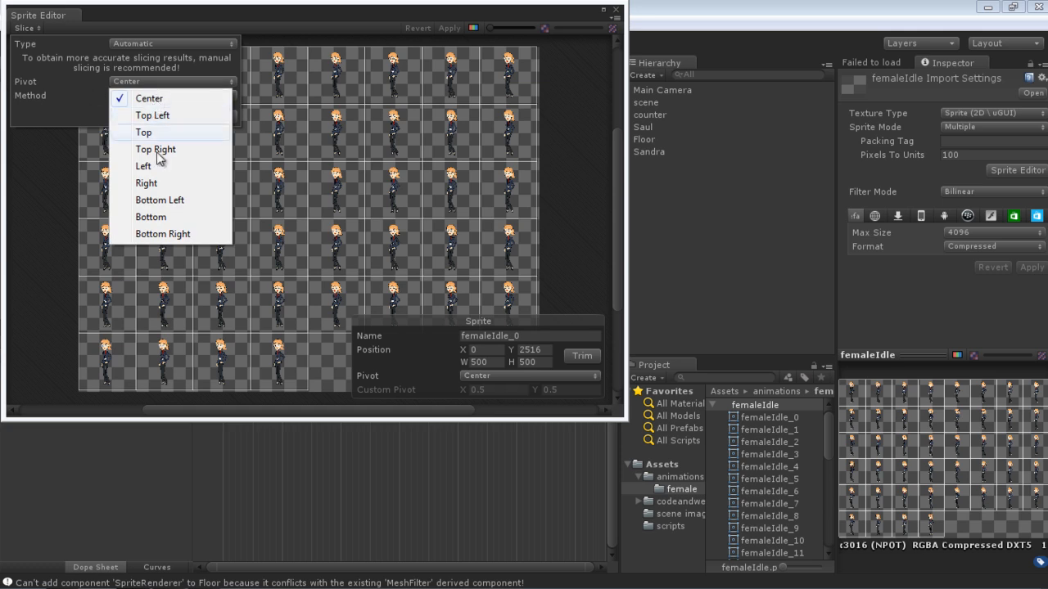
left_click(164, 216)
left_click(161, 95)
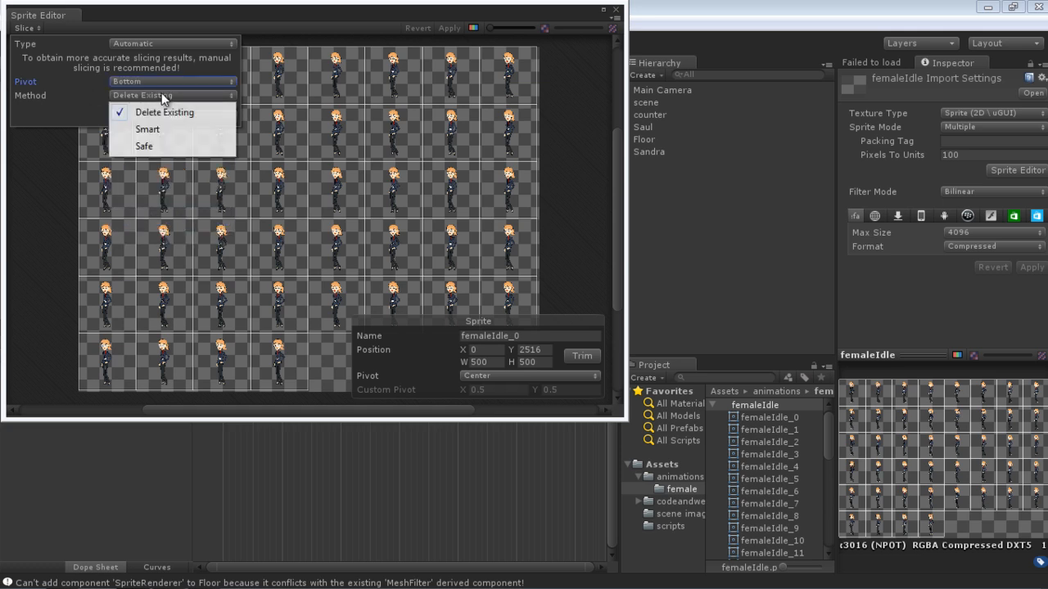
left_click(157, 131)
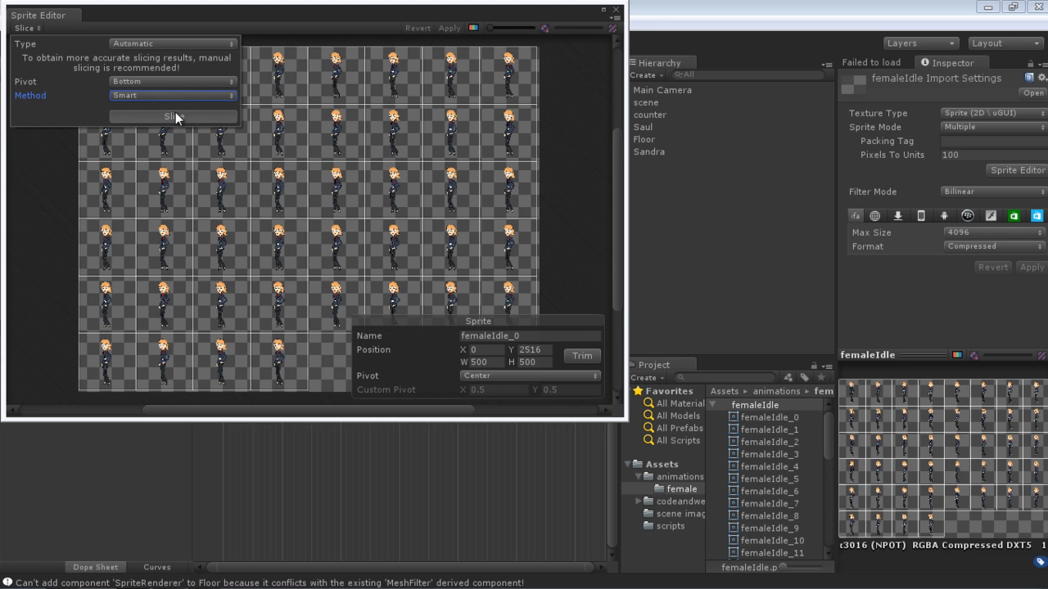
left_click(175, 116)
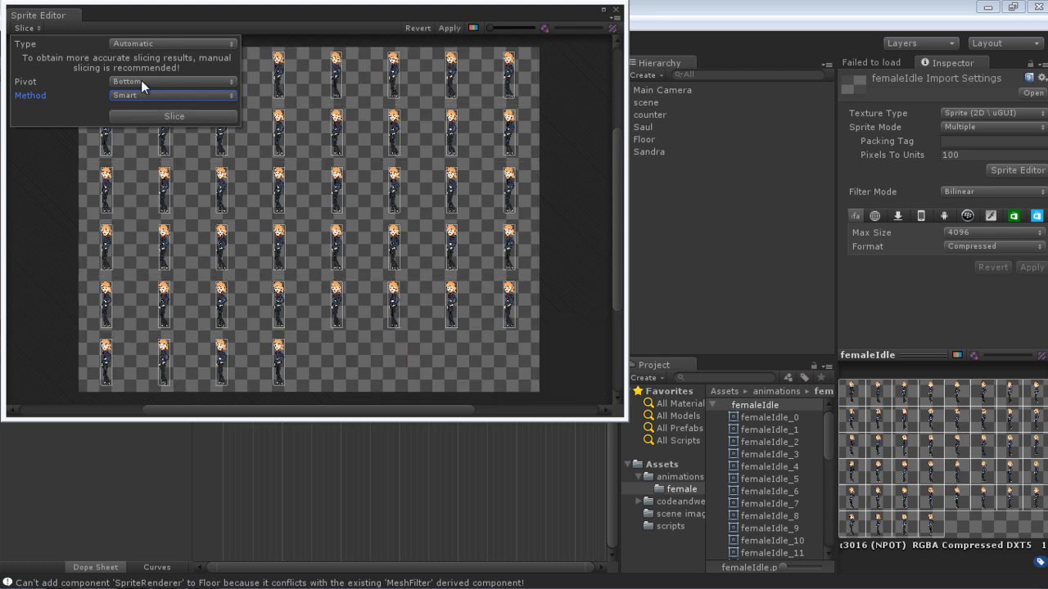
left_click(450, 28)
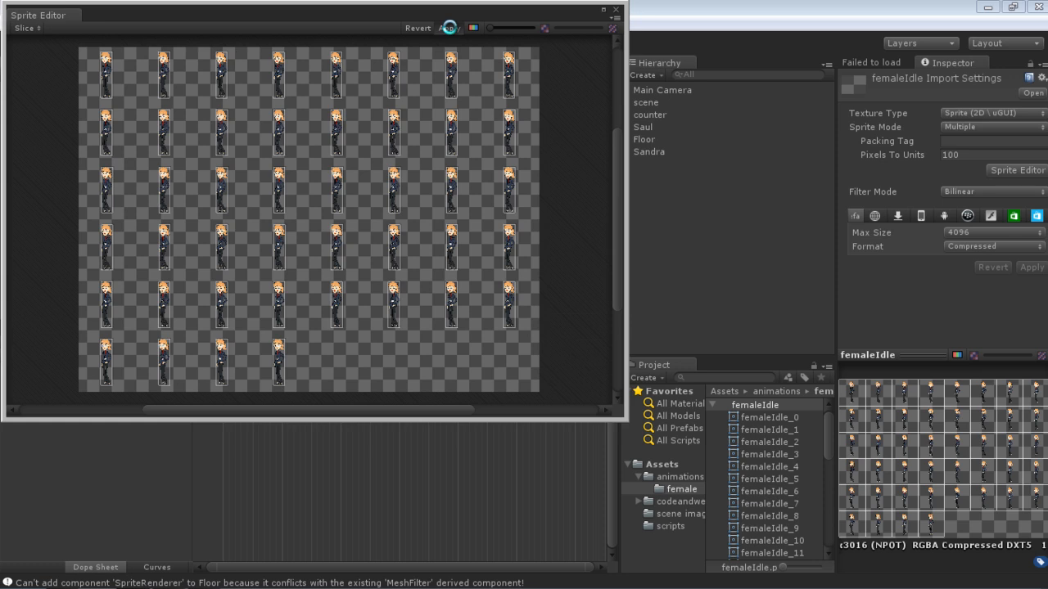
left_click(617, 11)
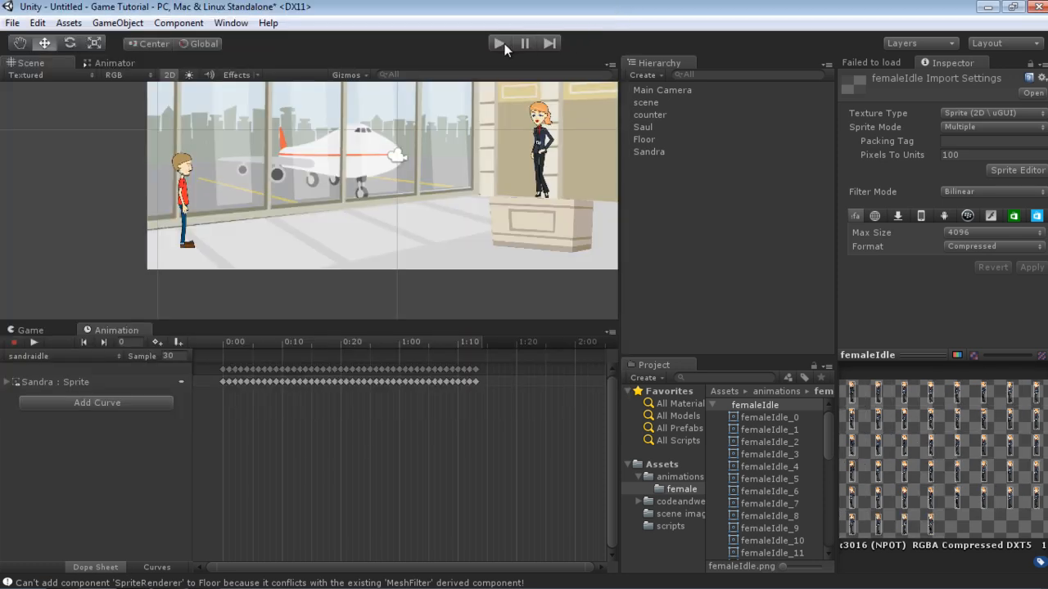
Move Sandra down behind the counter to about X 6.36, Y -4.63, and set her box collider's centre Y to 2.02.
left_click(542, 146)
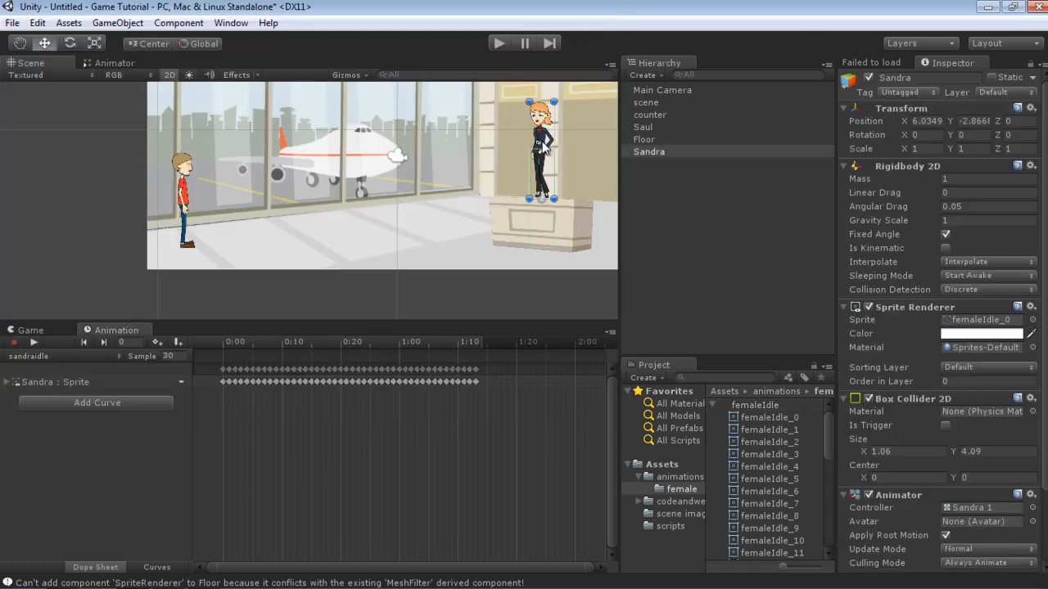
left_click_drag(543, 145, 553, 181)
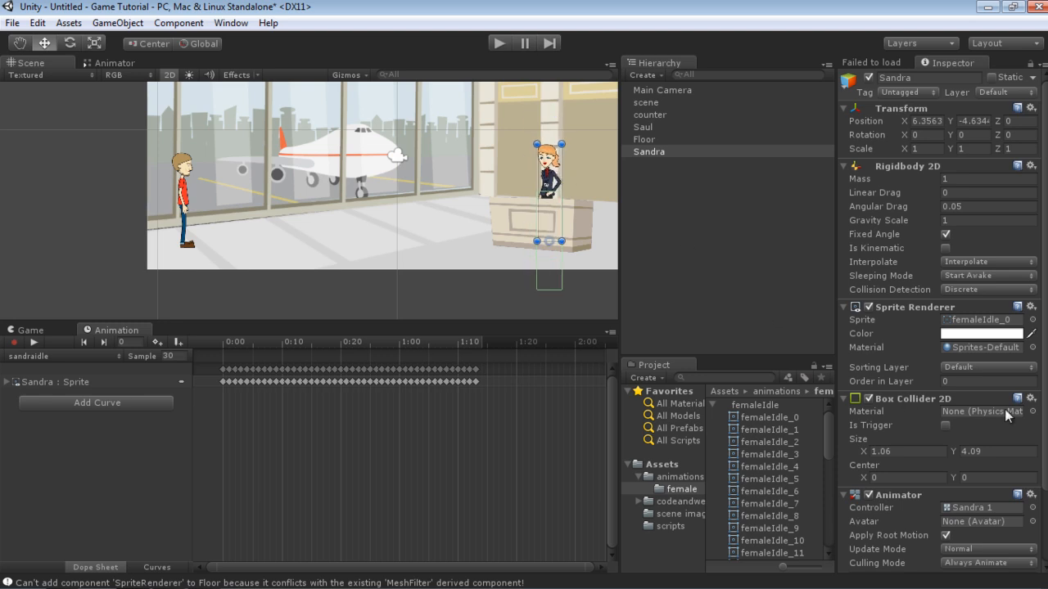
scroll(1034, 442, "down", 3)
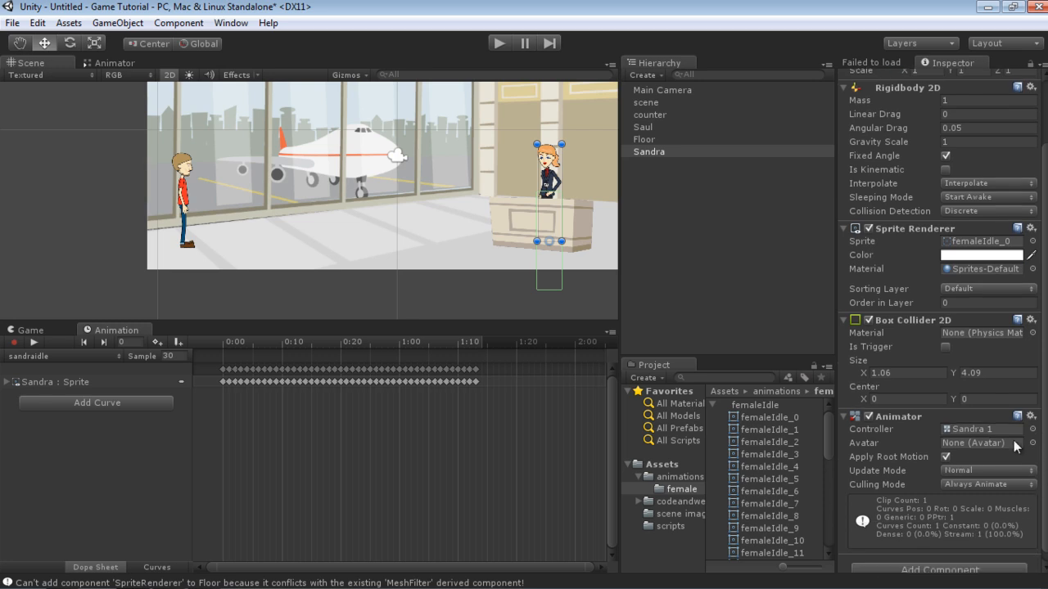
left_click_drag(954, 400, 1015, 405)
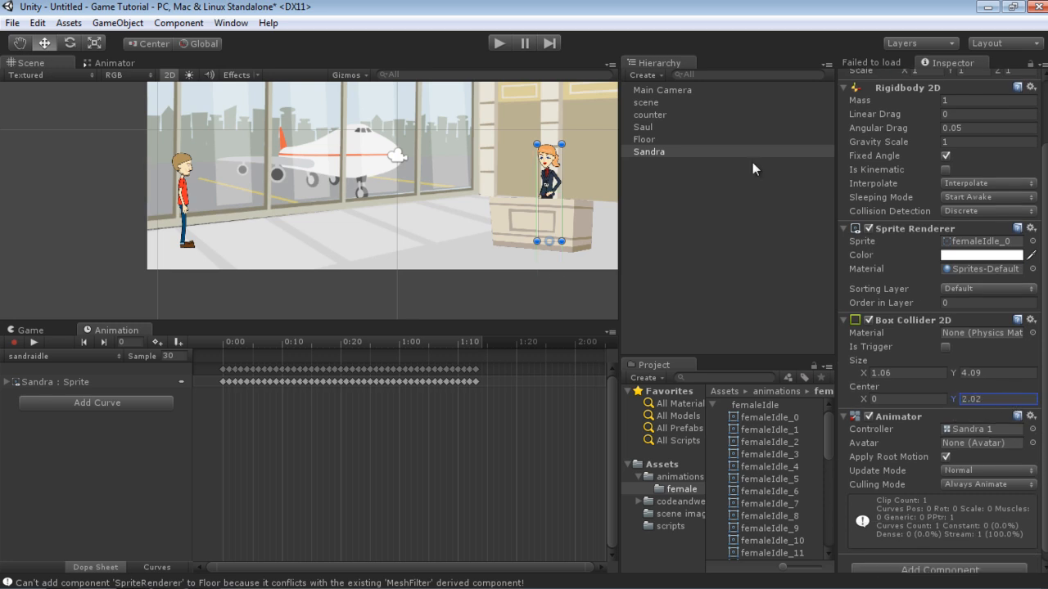
Play-test the scene, watching Sandra's idle animation and running Saul back and forth past the counter.
left_click(497, 43)
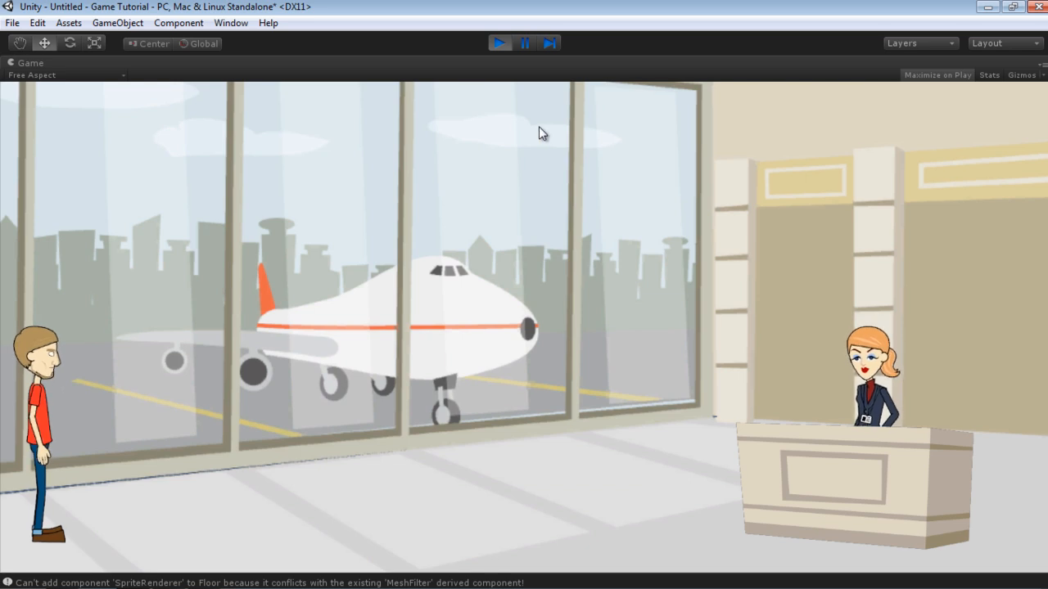
key("Right")
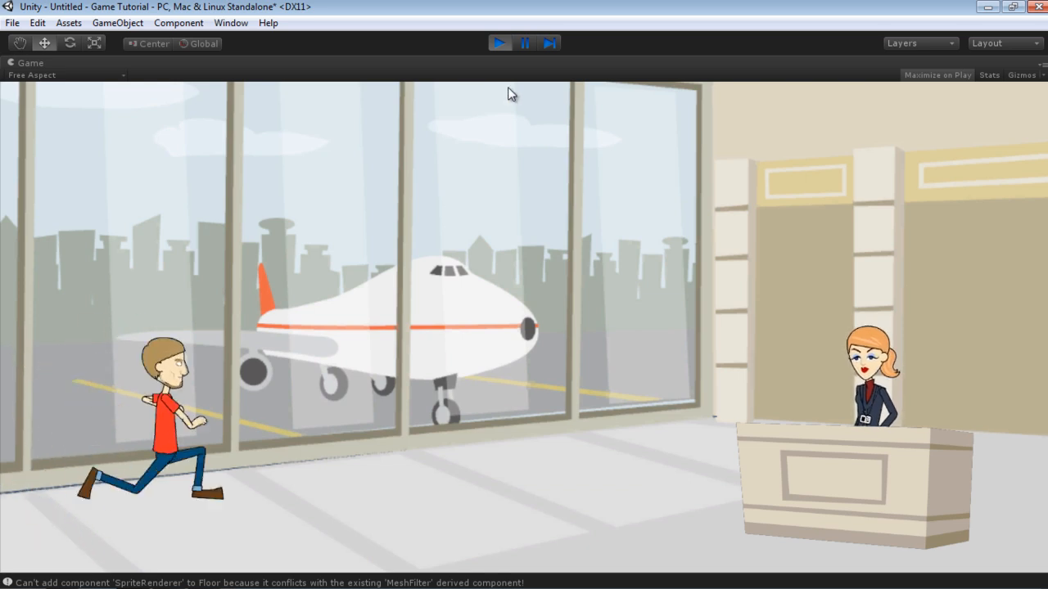
key("Left")
key("Right")
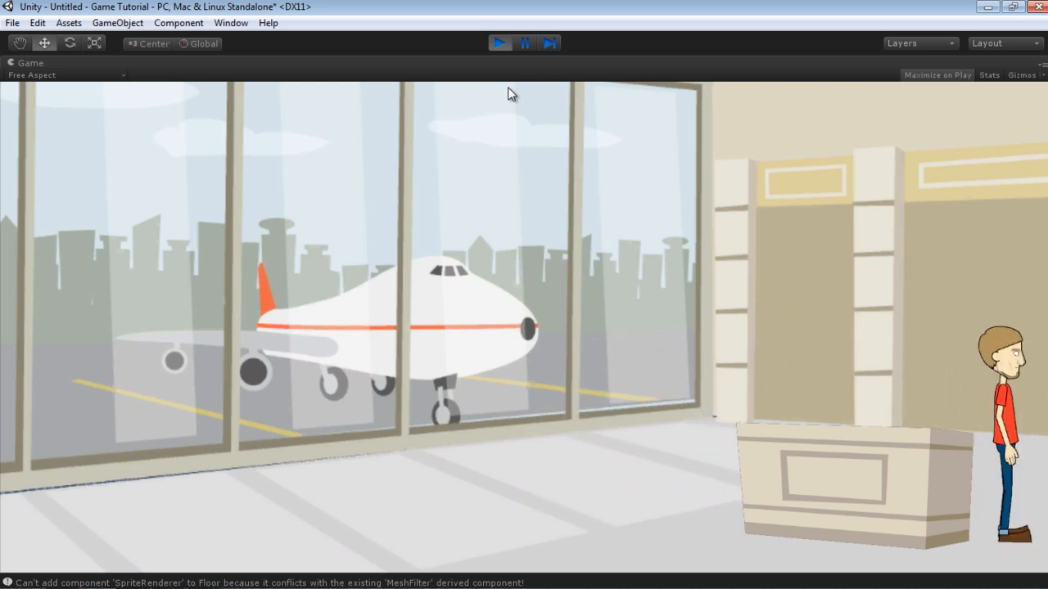
left_click(505, 44)
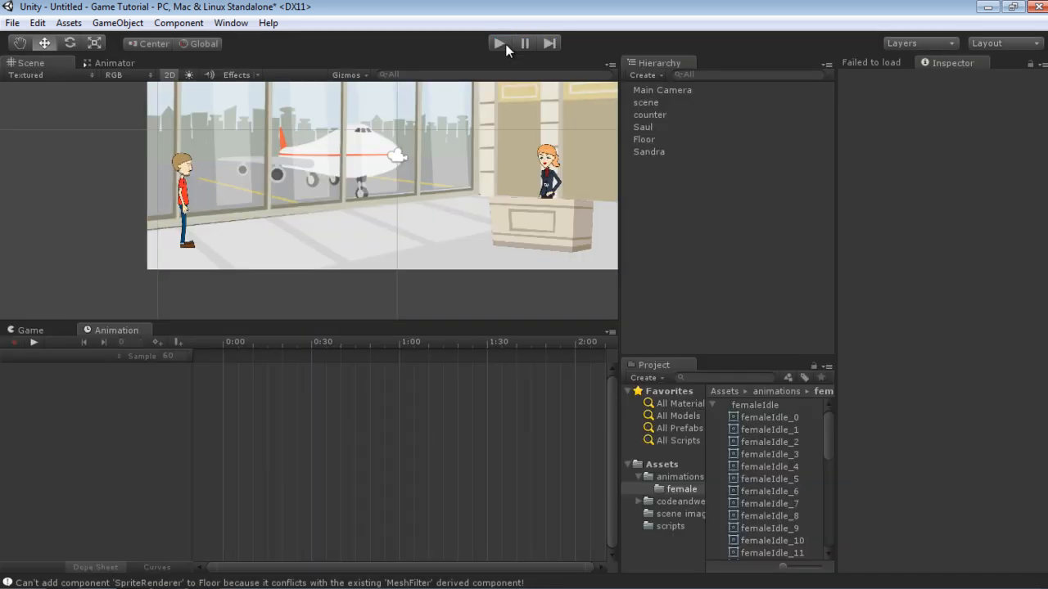
Set Saul's sprite order in layer to 3 and play-test him running in both directions.
left_click(642, 125)
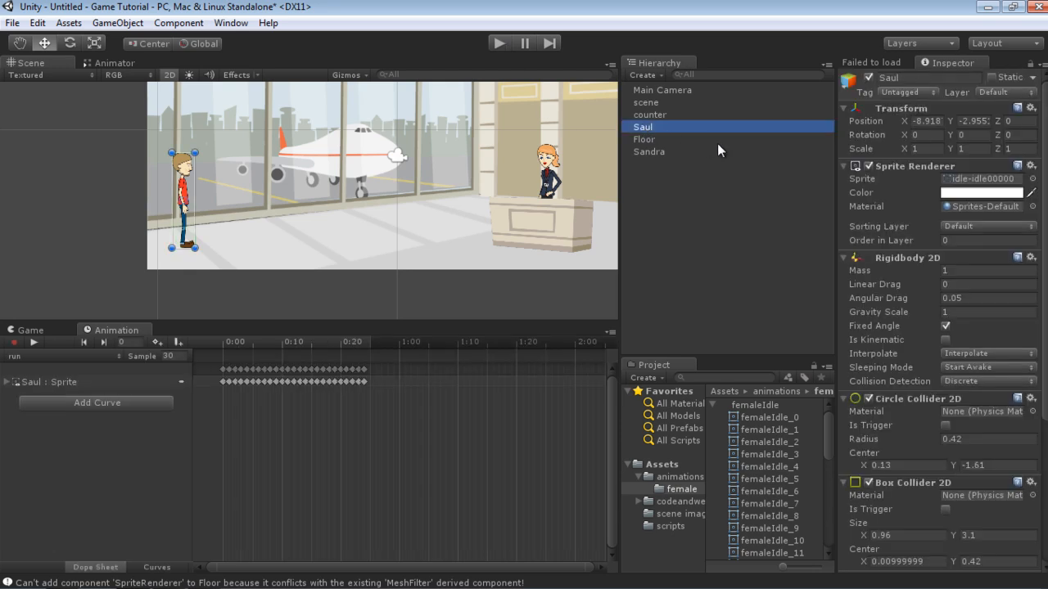
left_click(954, 239)
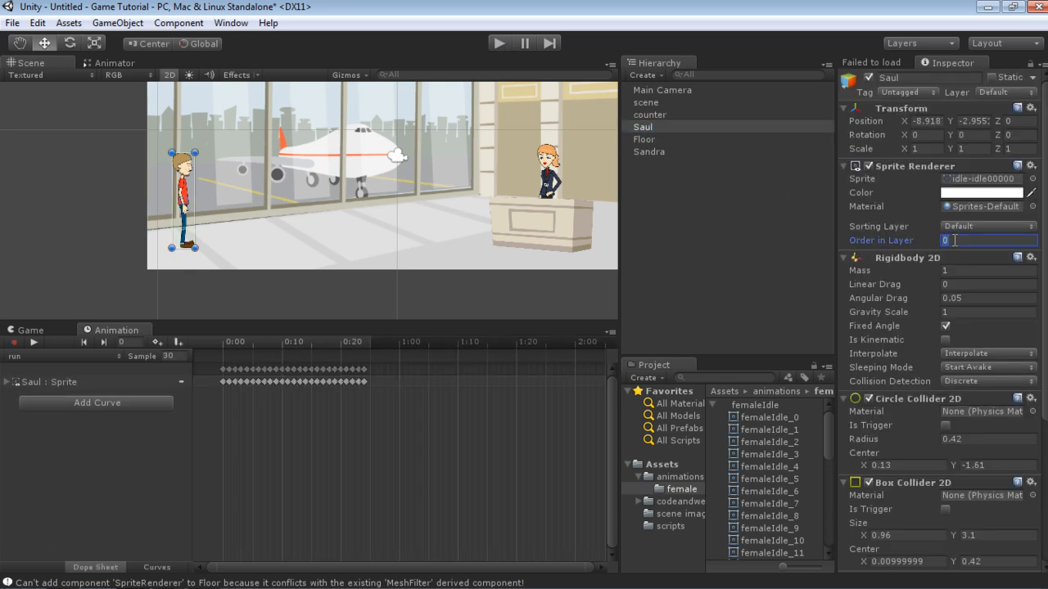
type("3")
left_click(498, 44)
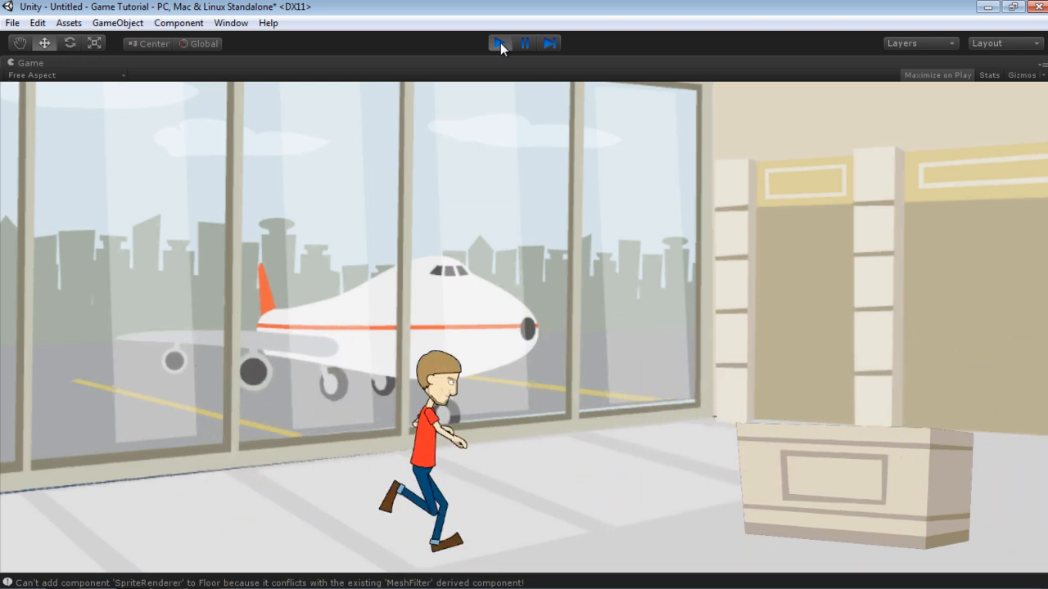
key("Left")
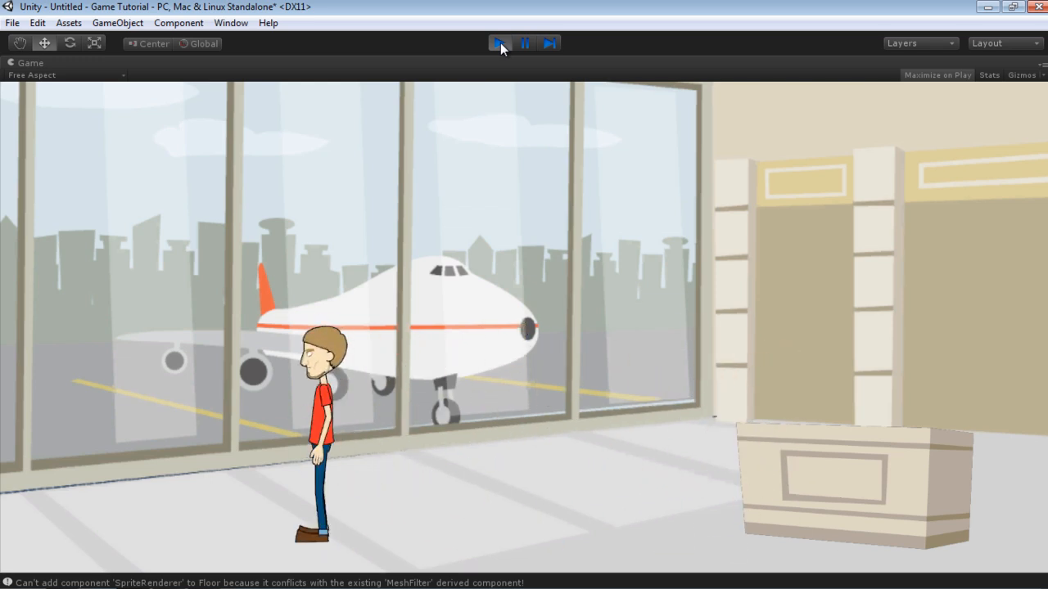
left_click(500, 43)
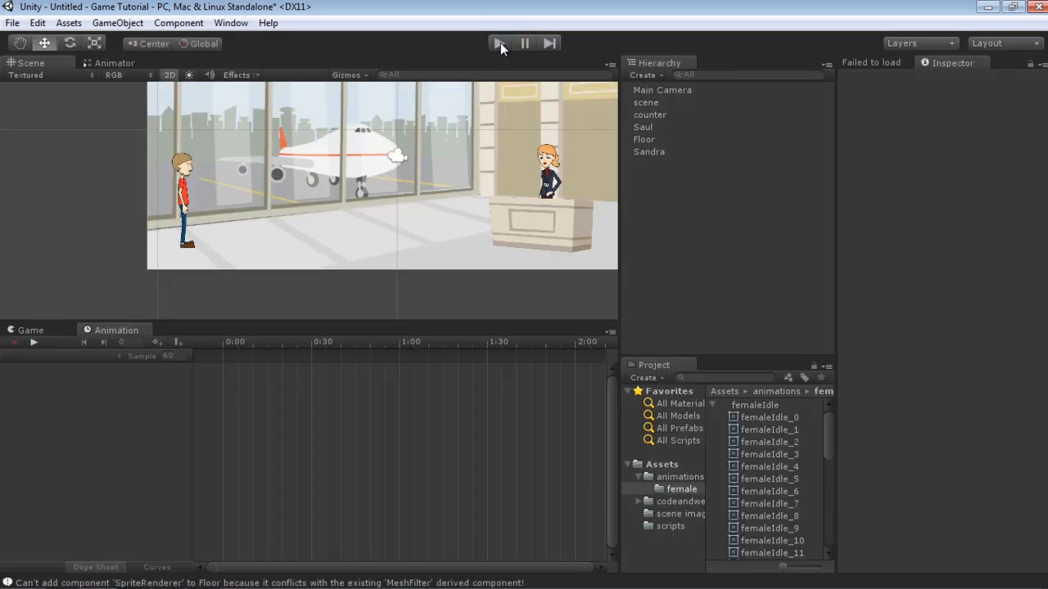